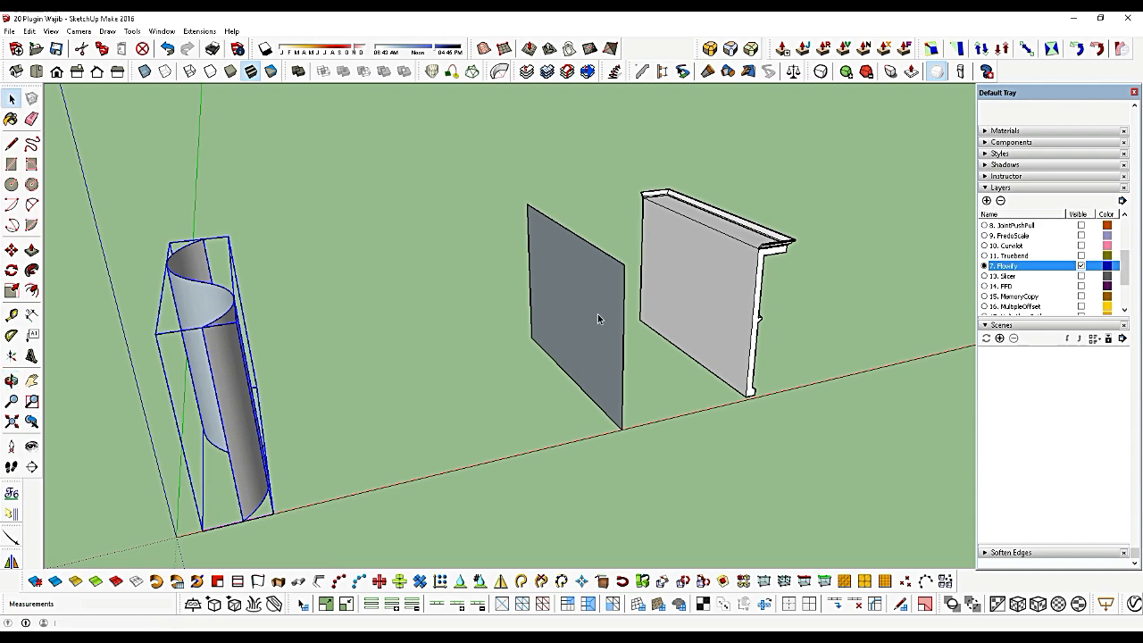
click(586, 296)
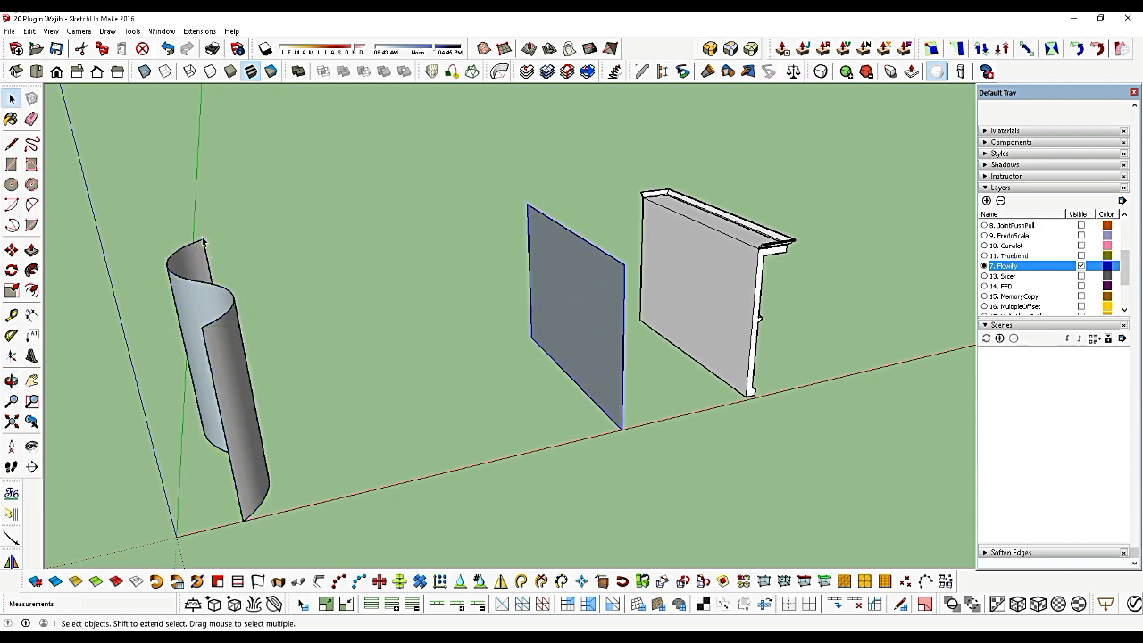
click(223, 338)
click(12, 380)
drag(458, 375, 342, 386)
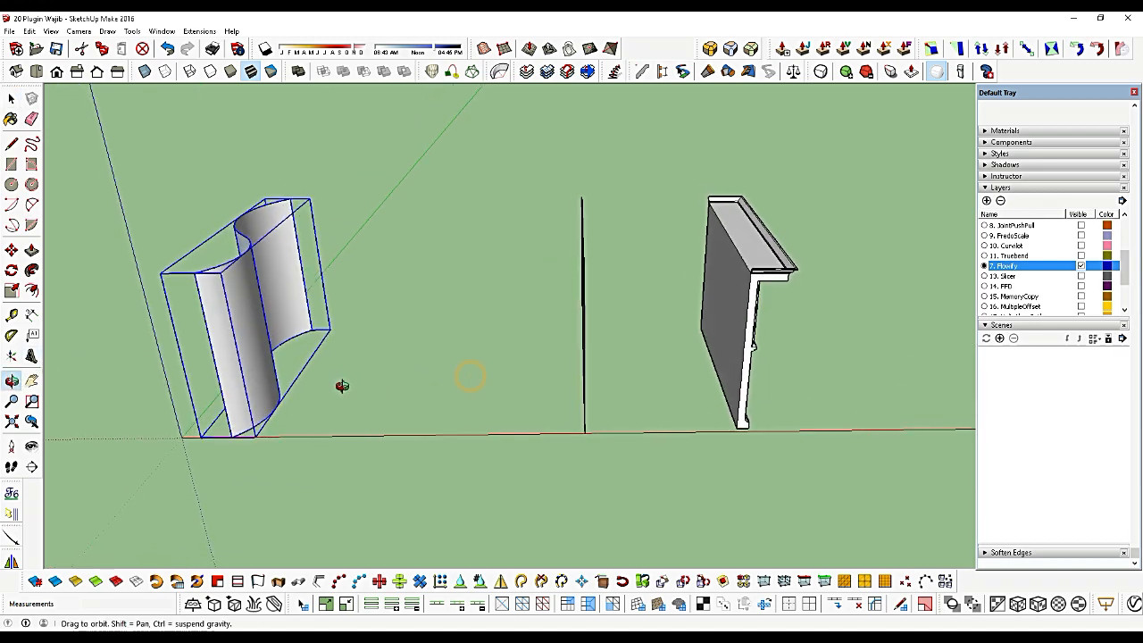
key(space)
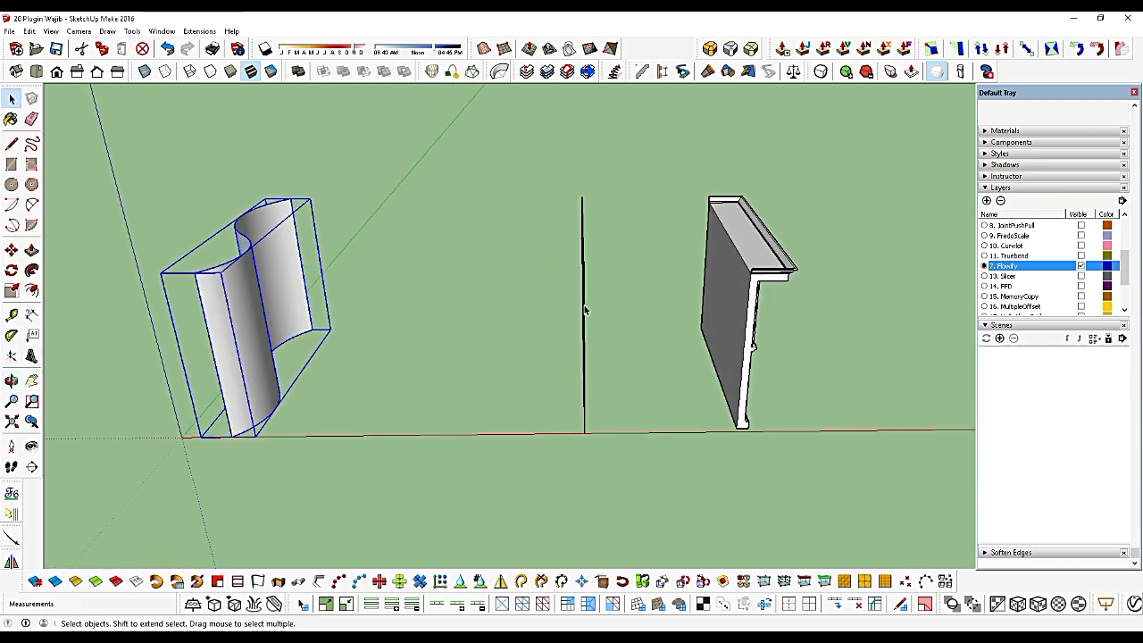
click(584, 306)
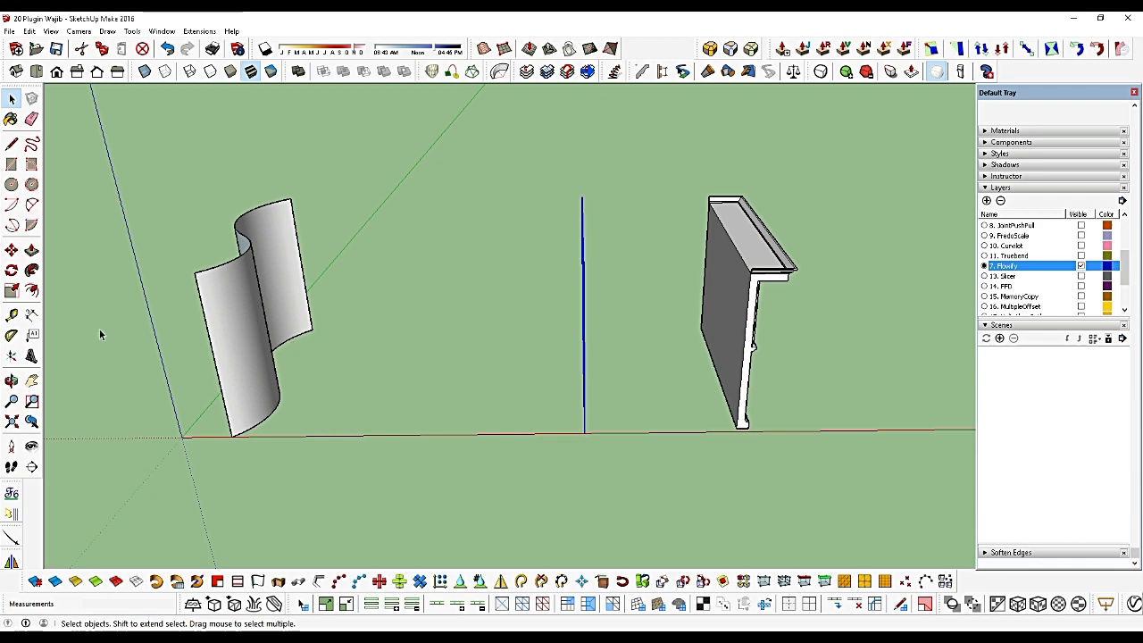
Draw two lines connecting the bottom corners of the curved surface to the matching bottom corners of the flat face
click(10, 380)
drag(604, 425, 541, 427)
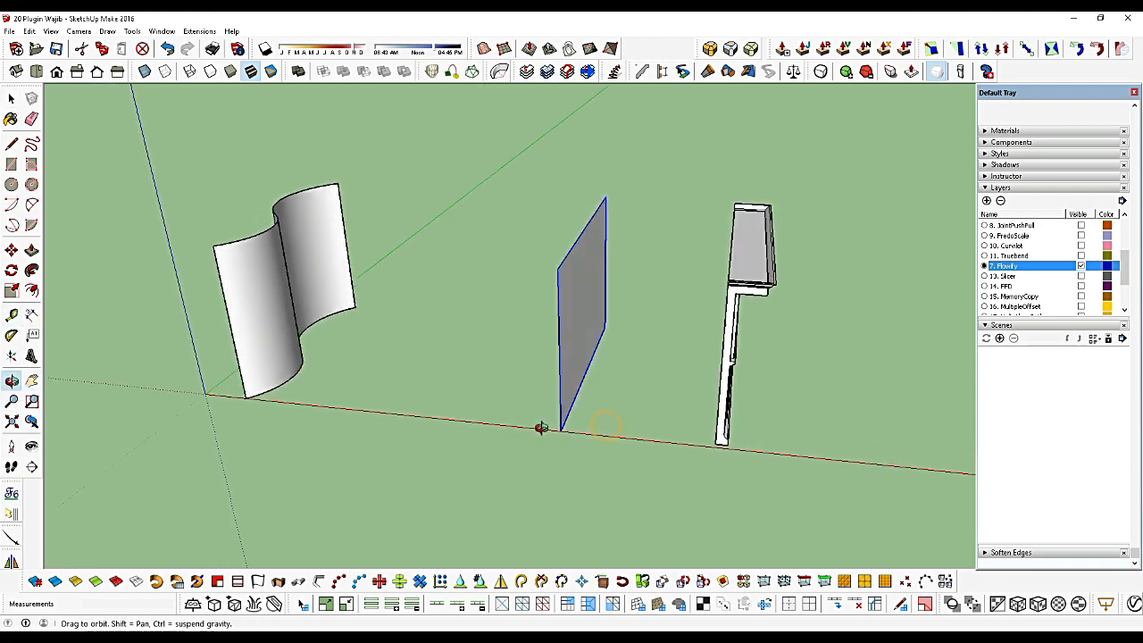
click(11, 144)
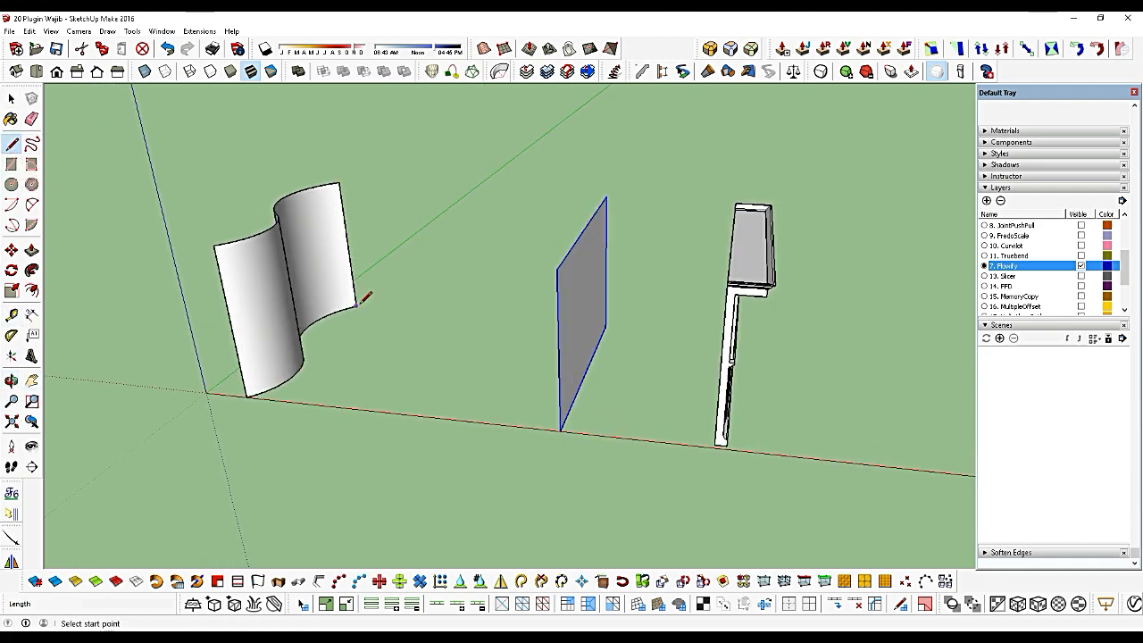
click(606, 326)
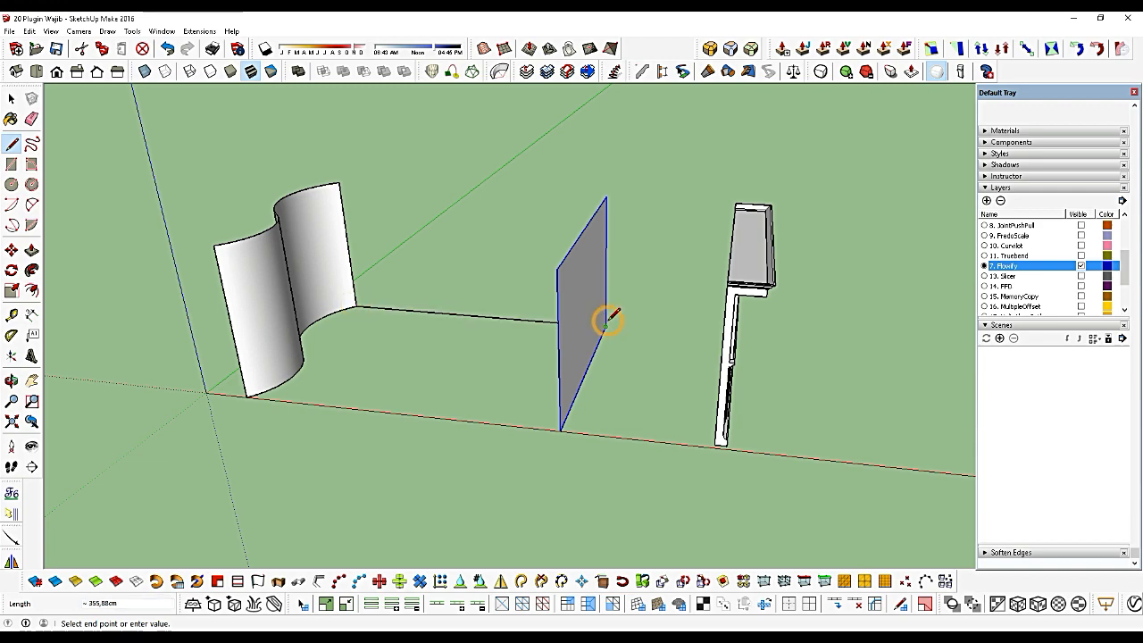
click(248, 395)
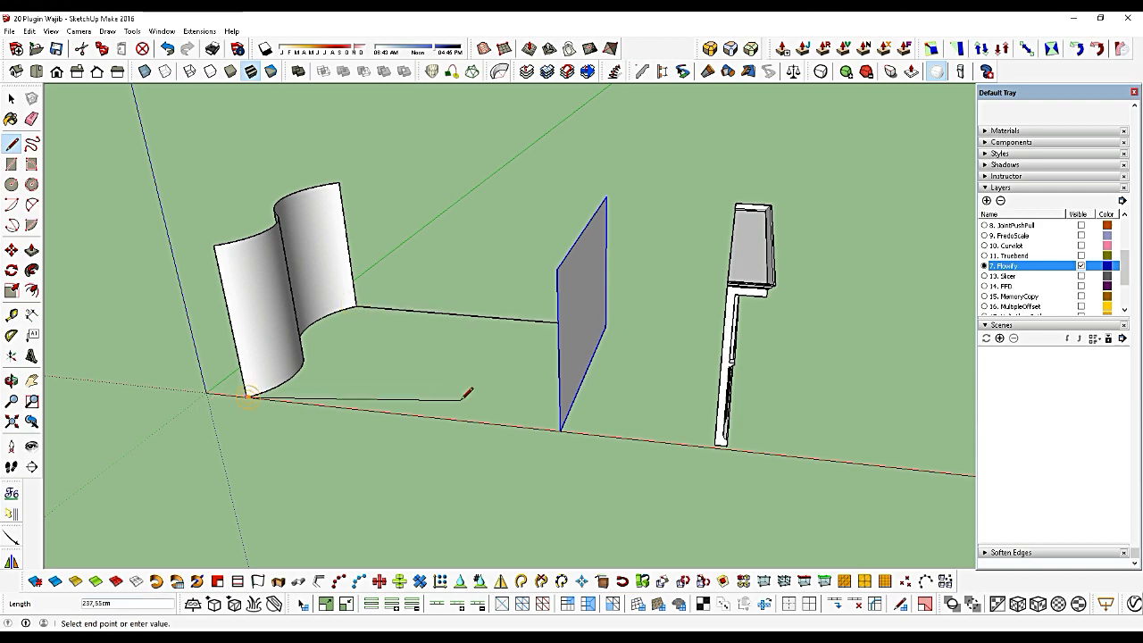
click(559, 429)
key(space)
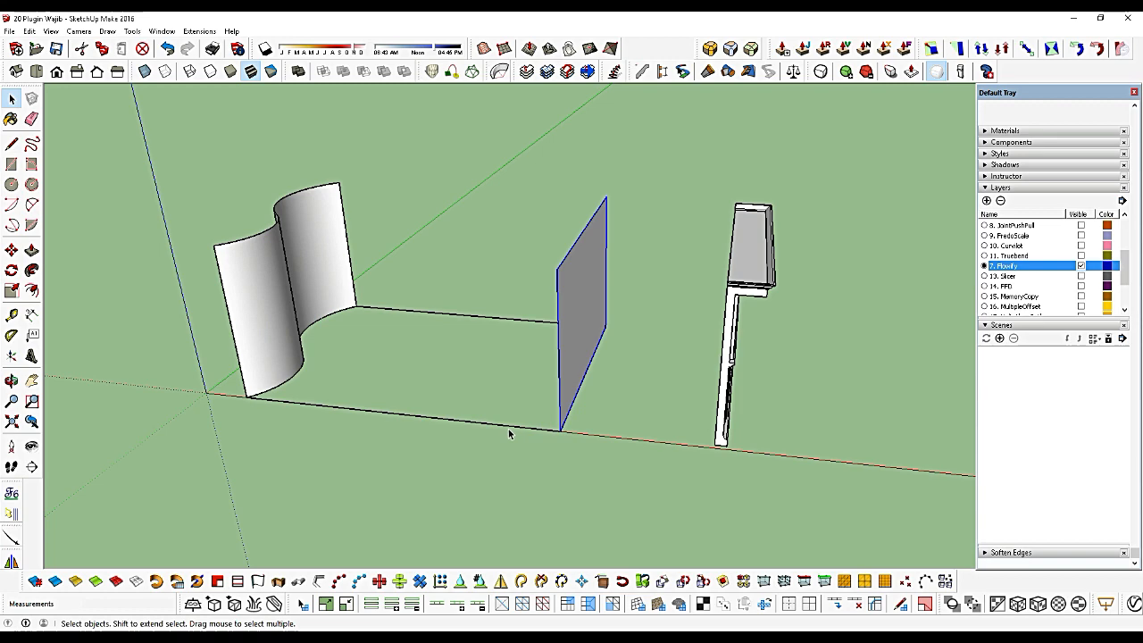
right_click(516, 323)
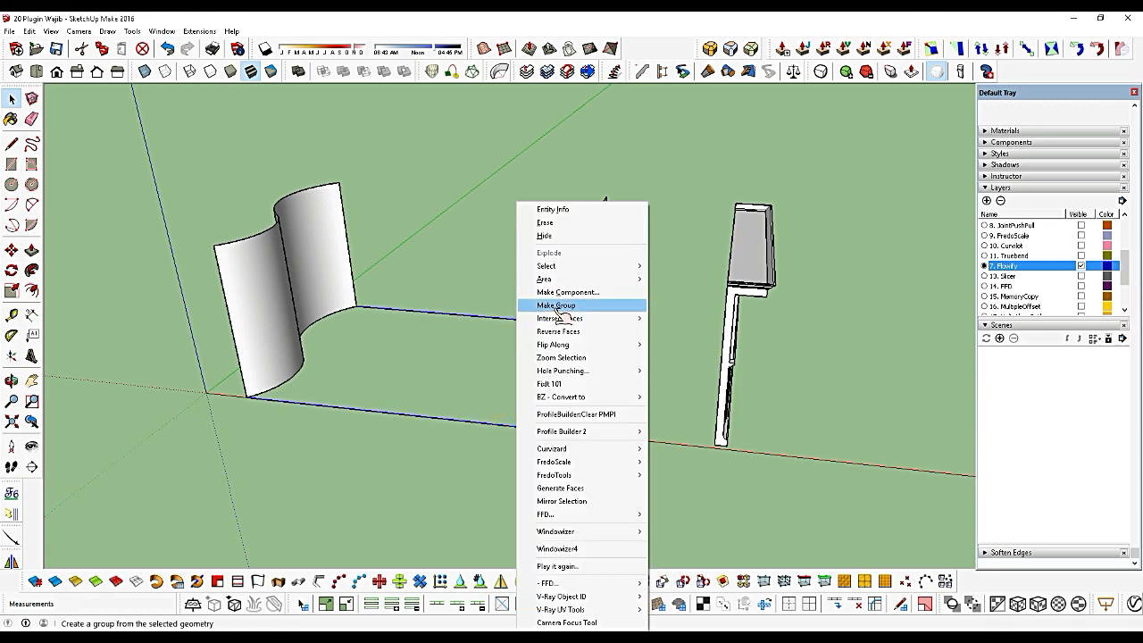
click(554, 304)
click(575, 288)
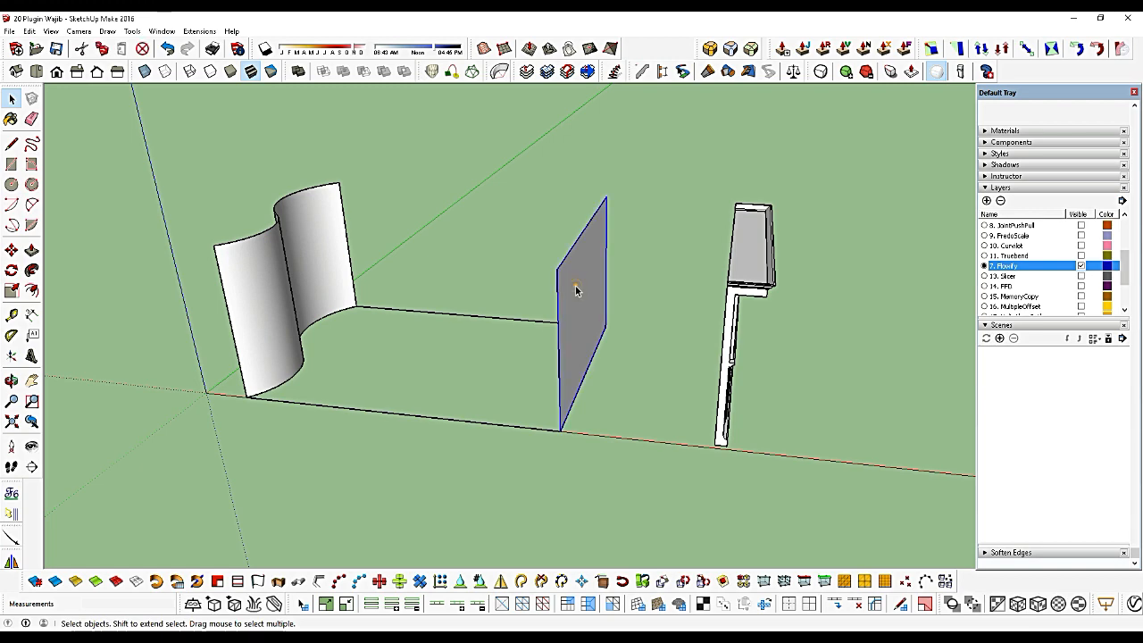
click(537, 323)
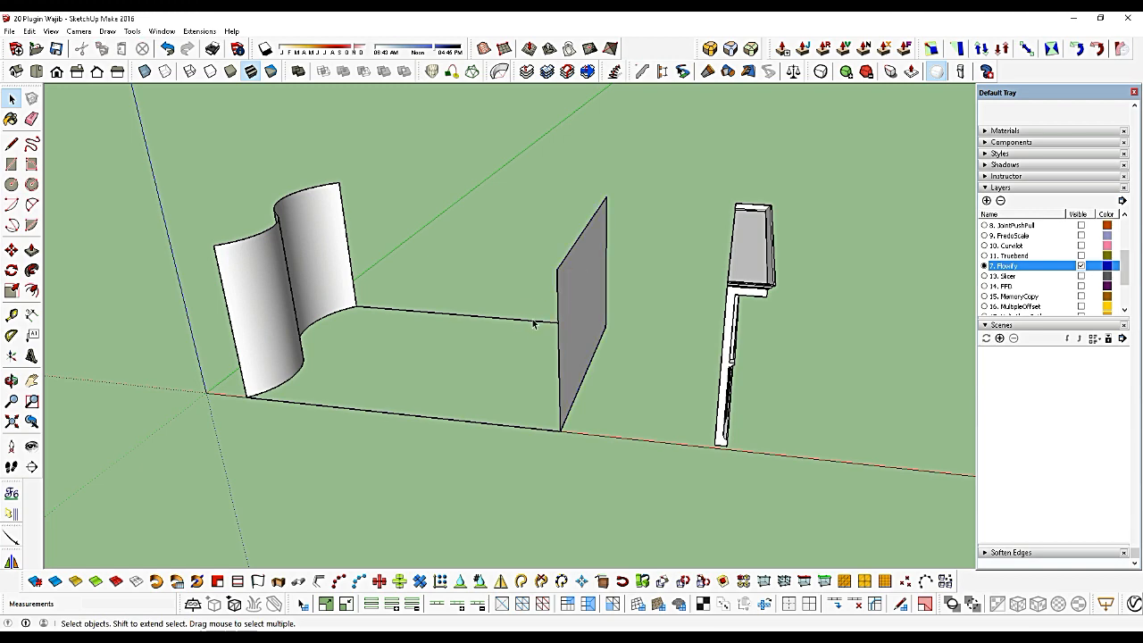
click(533, 323)
click(284, 263)
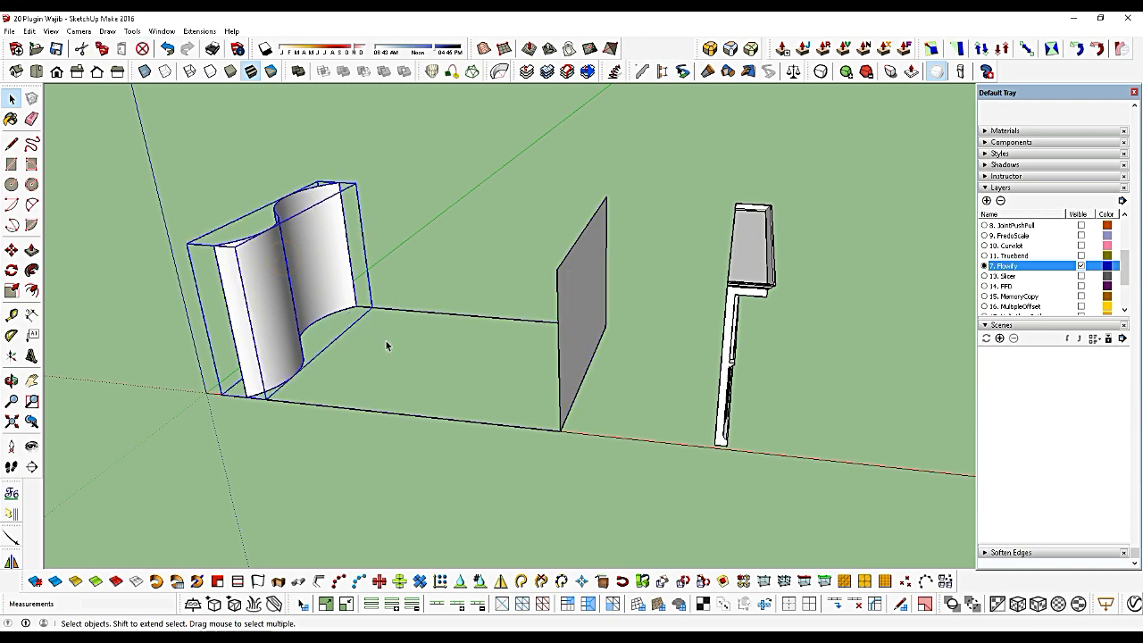
Group the curved surface, the flat face and the two connecting lines together
middle_drag(385, 345, 125, 167)
drag(119, 152, 571, 439)
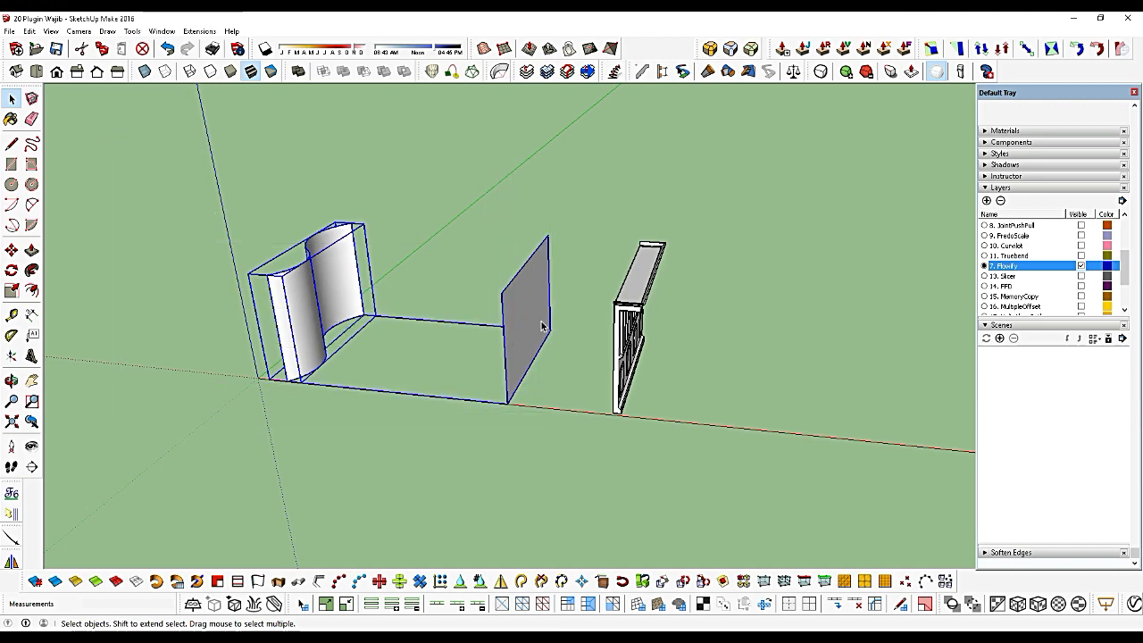
right_click(543, 325)
click(568, 302)
click(552, 399)
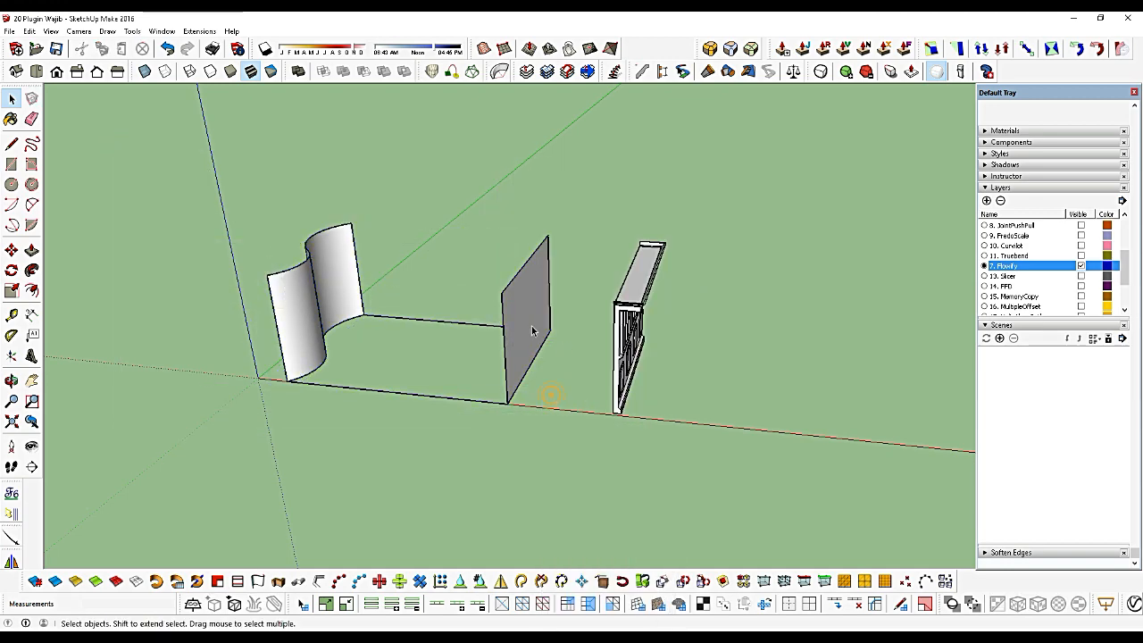
Use Flowify on the new group to project the curved surface's segment lines onto the flat face
click(530, 315)
scroll(532, 312, up, 3)
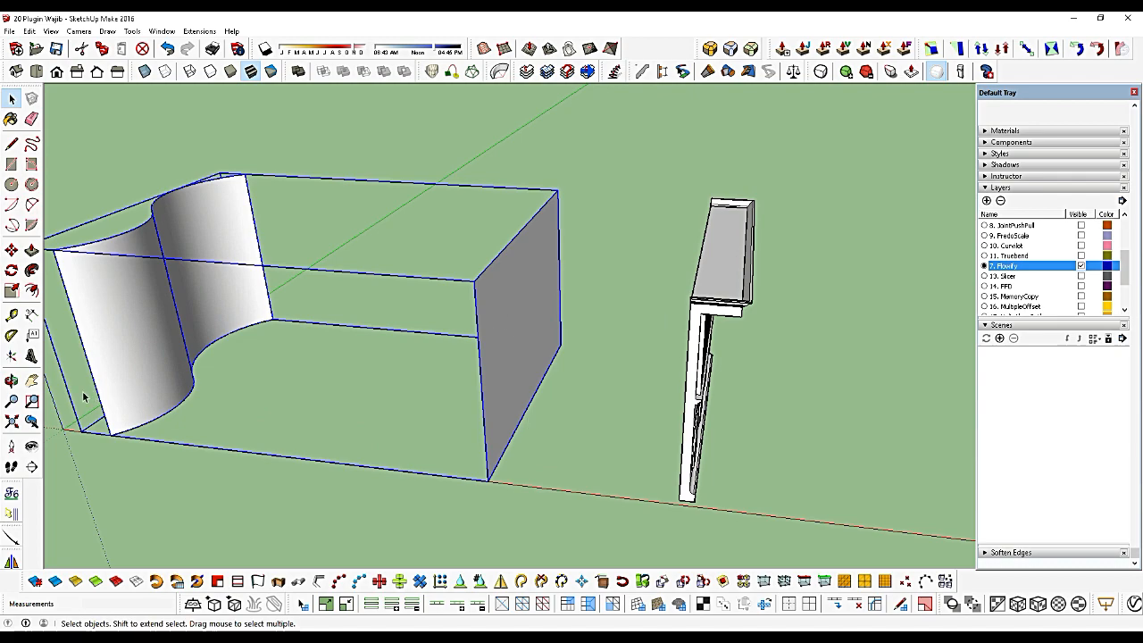
click(12, 381)
drag(429, 442, 503, 343)
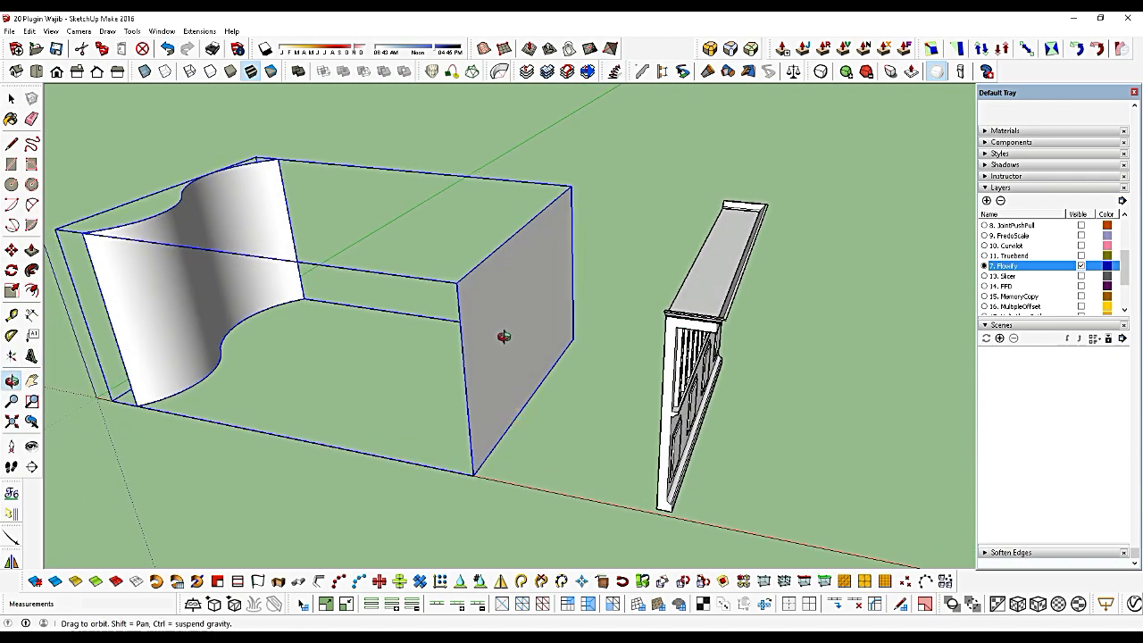
click(199, 30)
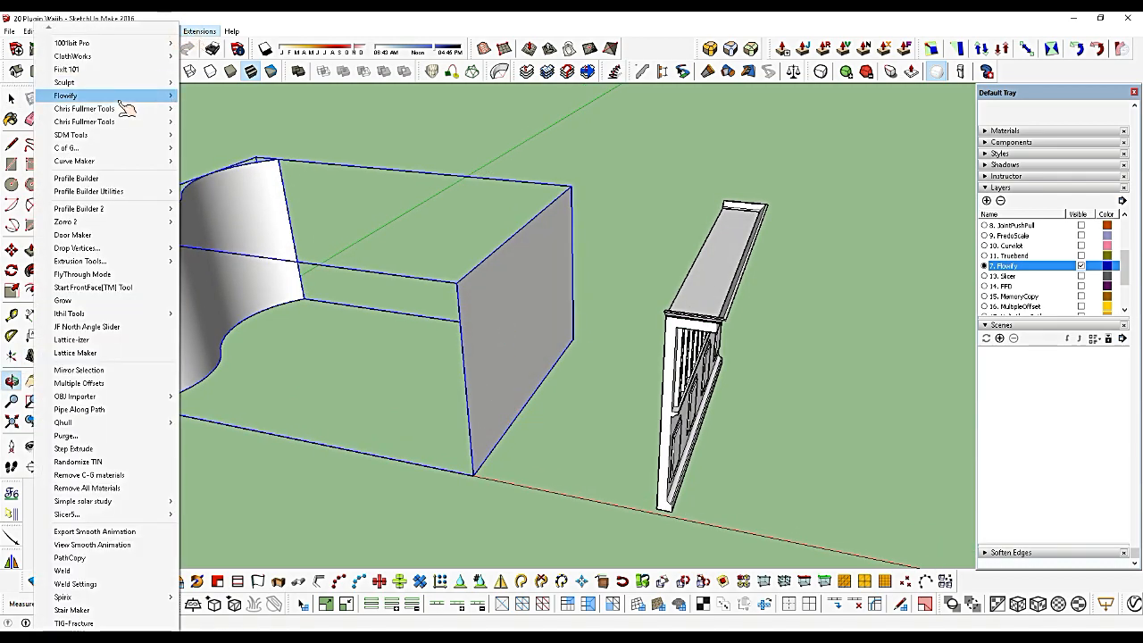
mouse_move(143, 96)
click(229, 130)
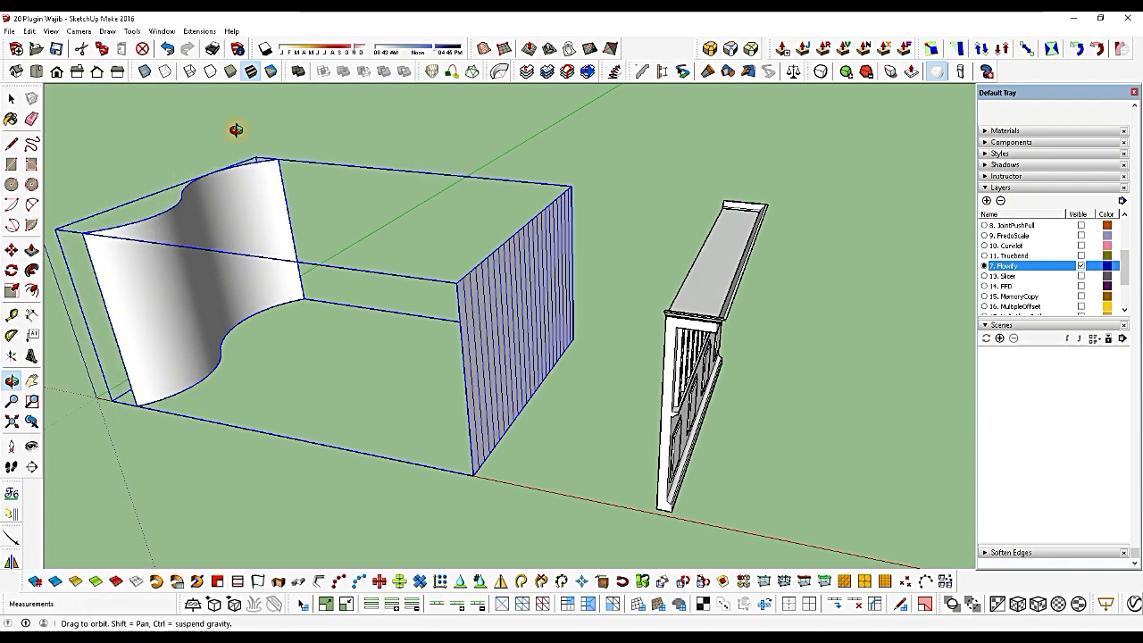
scroll(559, 323, up, 4)
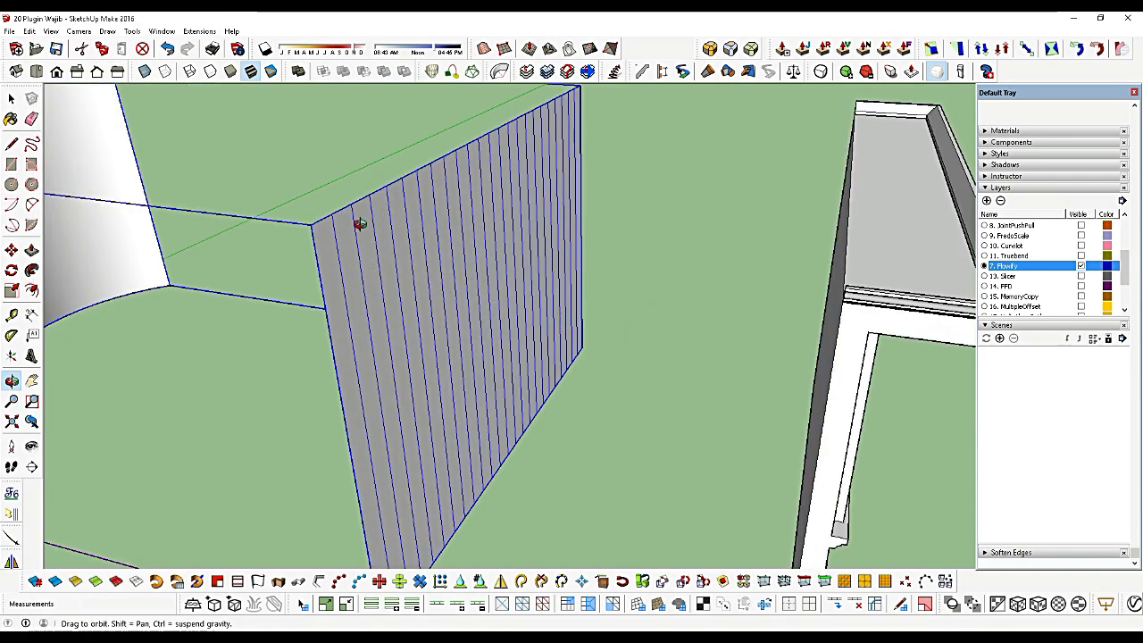
scroll(496, 267, down, 3)
Move the detailed wall panel by its upper back corner onto the matching top corner of the flat face
key(space)
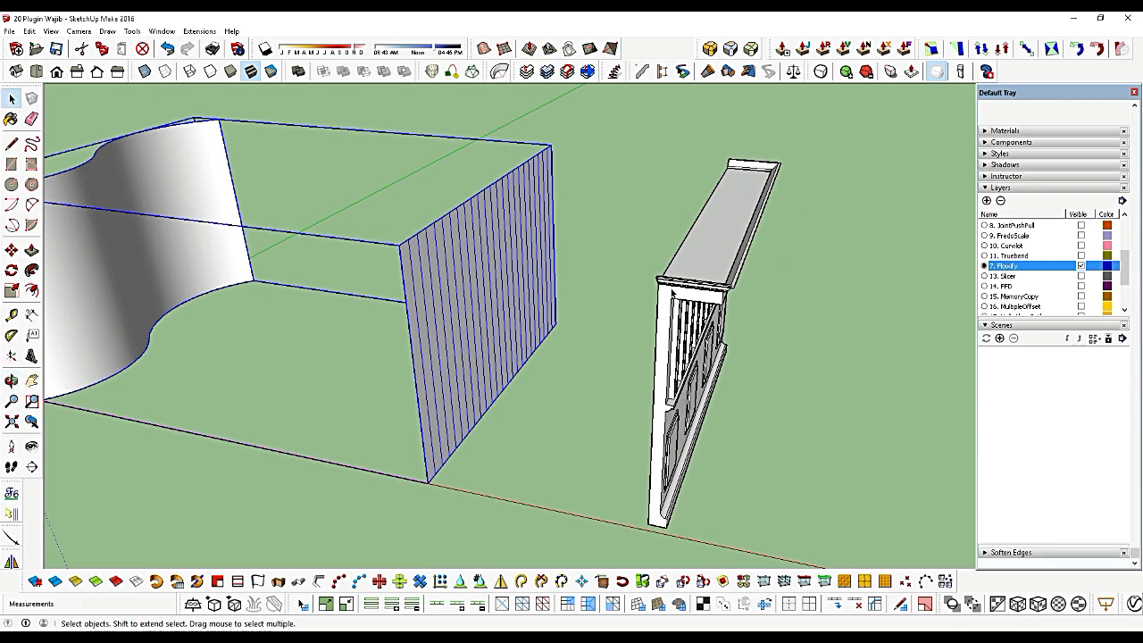
click(671, 295)
scroll(671, 293, up, 3)
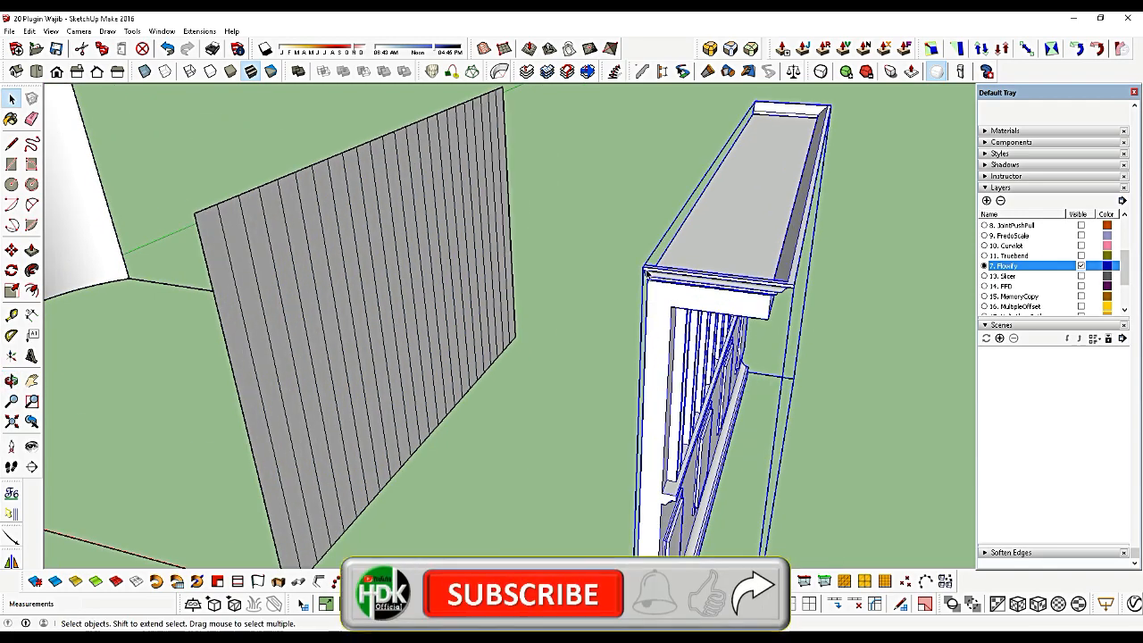
key(m)
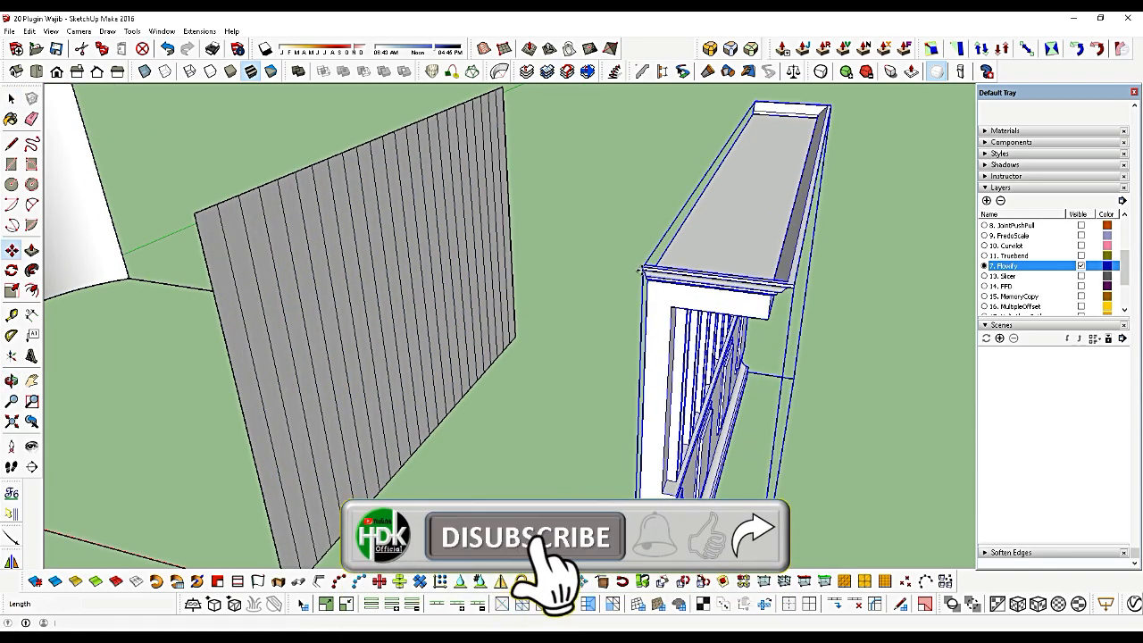
click(643, 267)
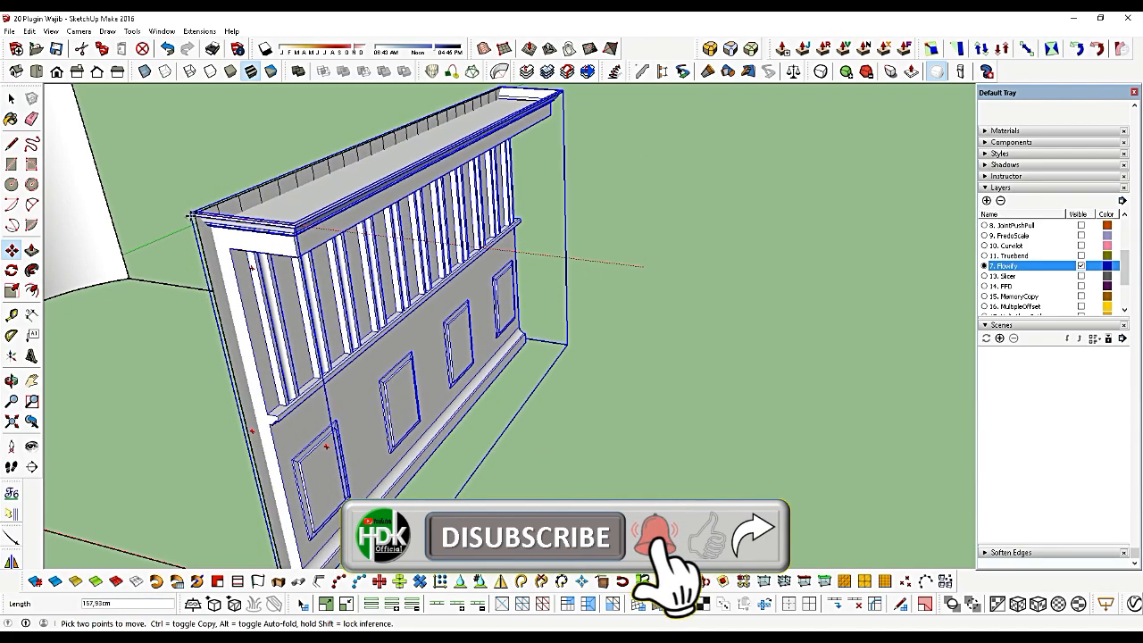
scroll(643, 304, down, 4)
scroll(794, 366, down, 3)
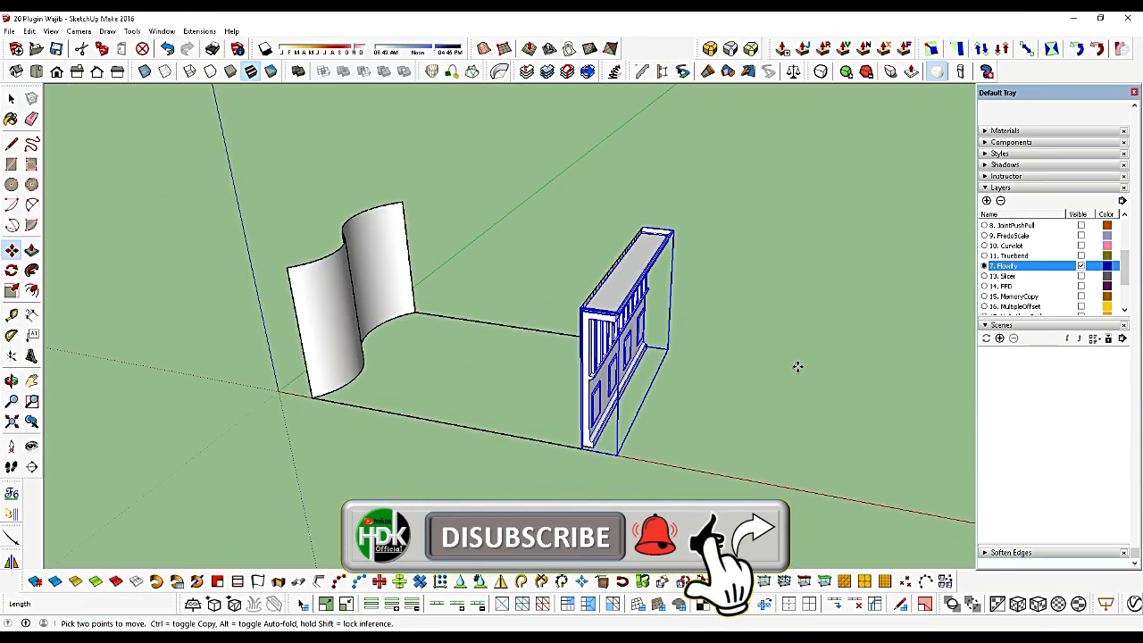
scroll(795, 366, up, 5)
scroll(798, 364, down, 2)
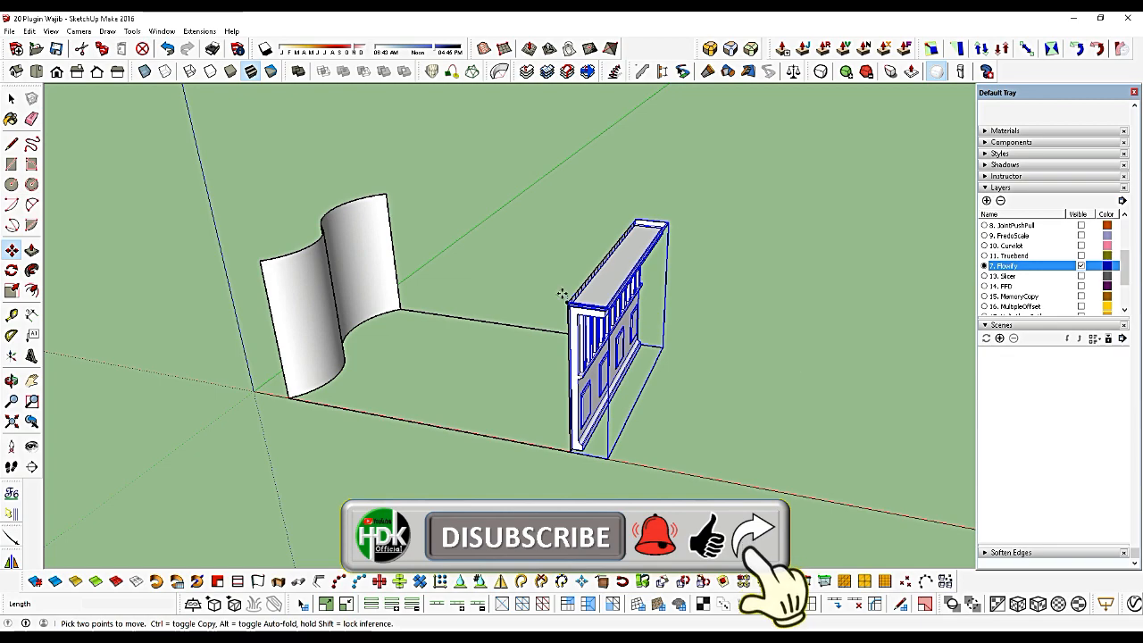
Run Flowify on the wall panel together with the guide group to wrap the panel along the curved surface
key(space)
drag(210, 153, 790, 457)
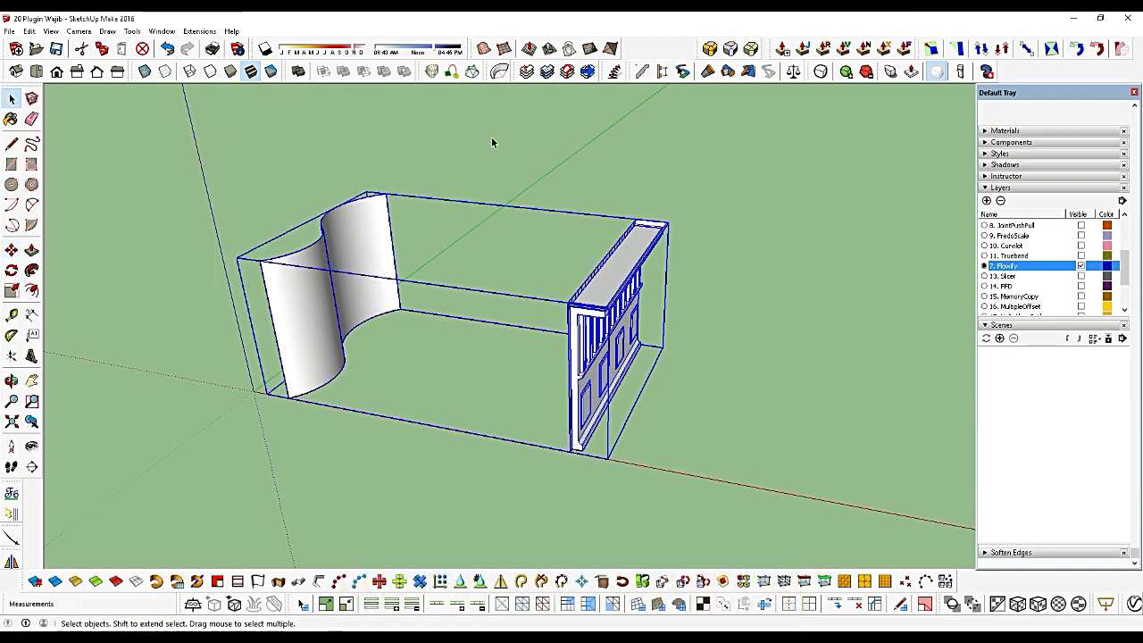
click(199, 31)
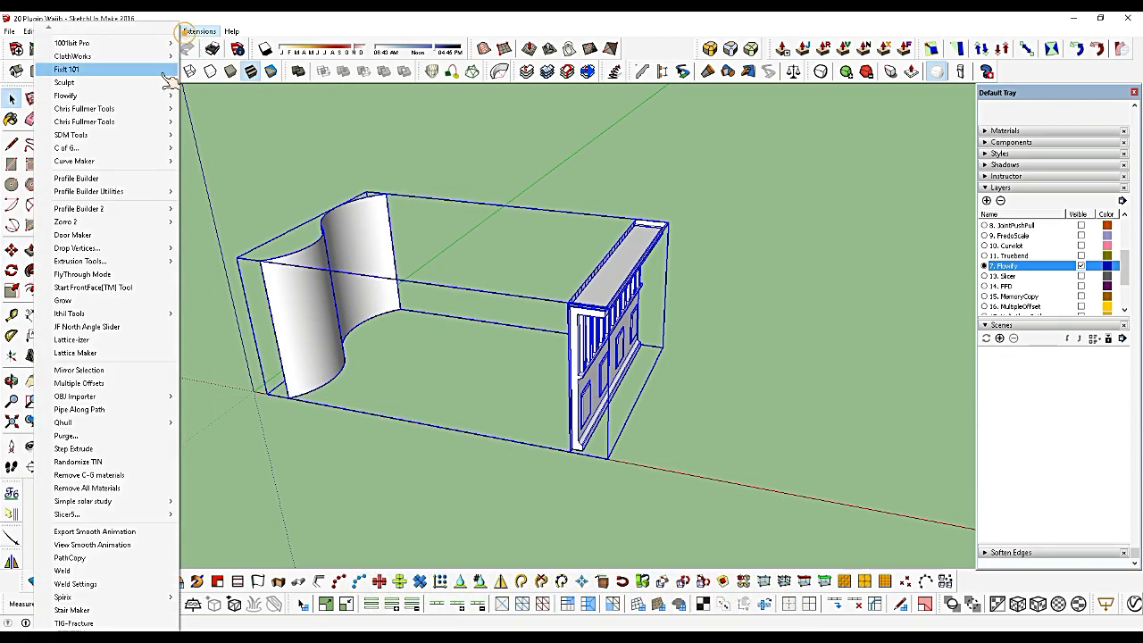
mouse_move(140, 95)
click(223, 99)
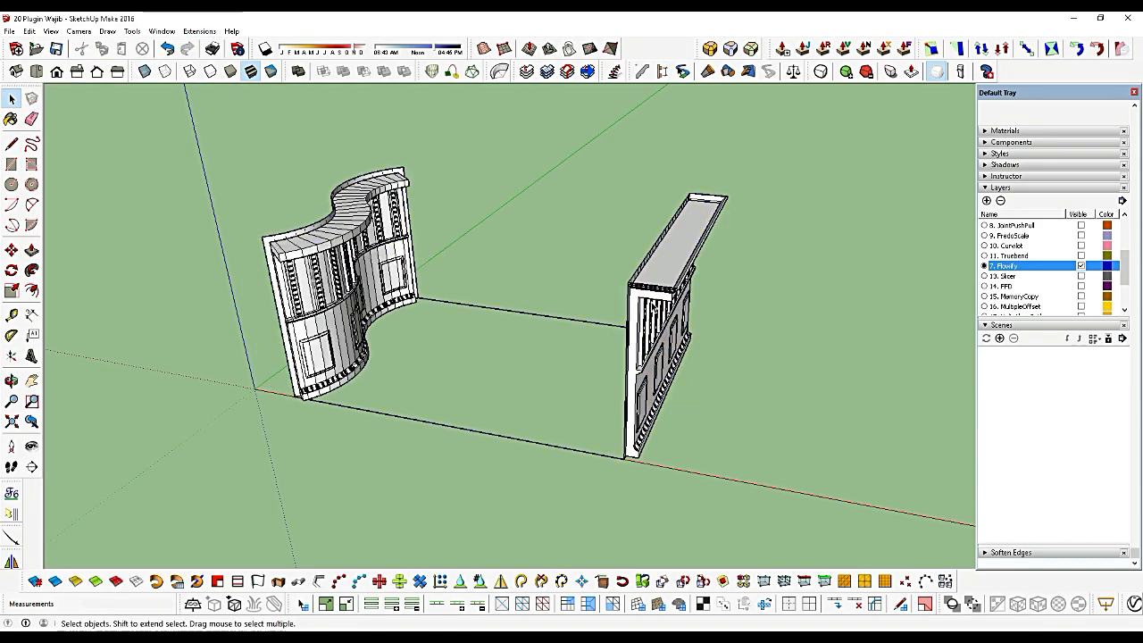
Move the Flowify guide group along the red axis, clear of both the curved and the straight panels
click(11, 381)
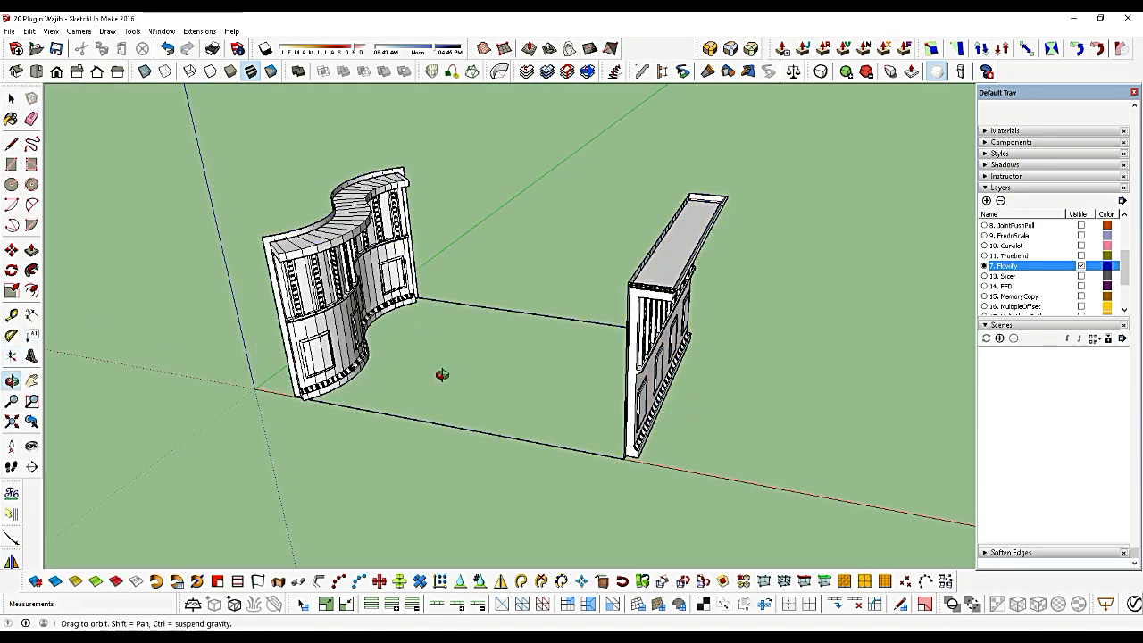
drag(438, 378, 444, 373)
key(space)
click(393, 404)
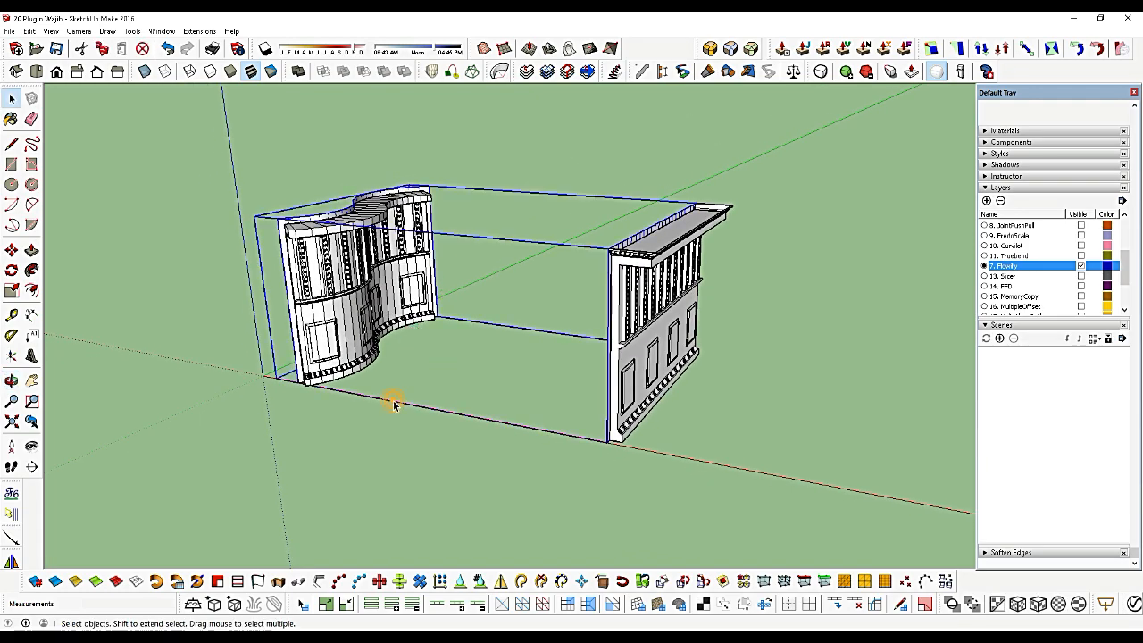
key(m)
click(272, 377)
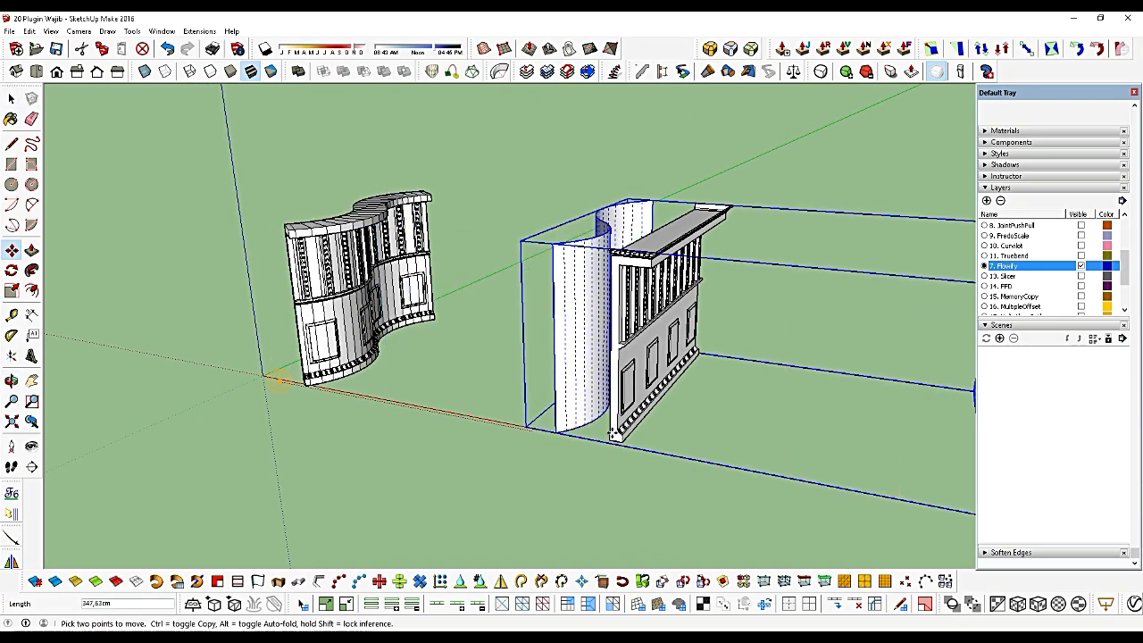
click(759, 469)
key(space)
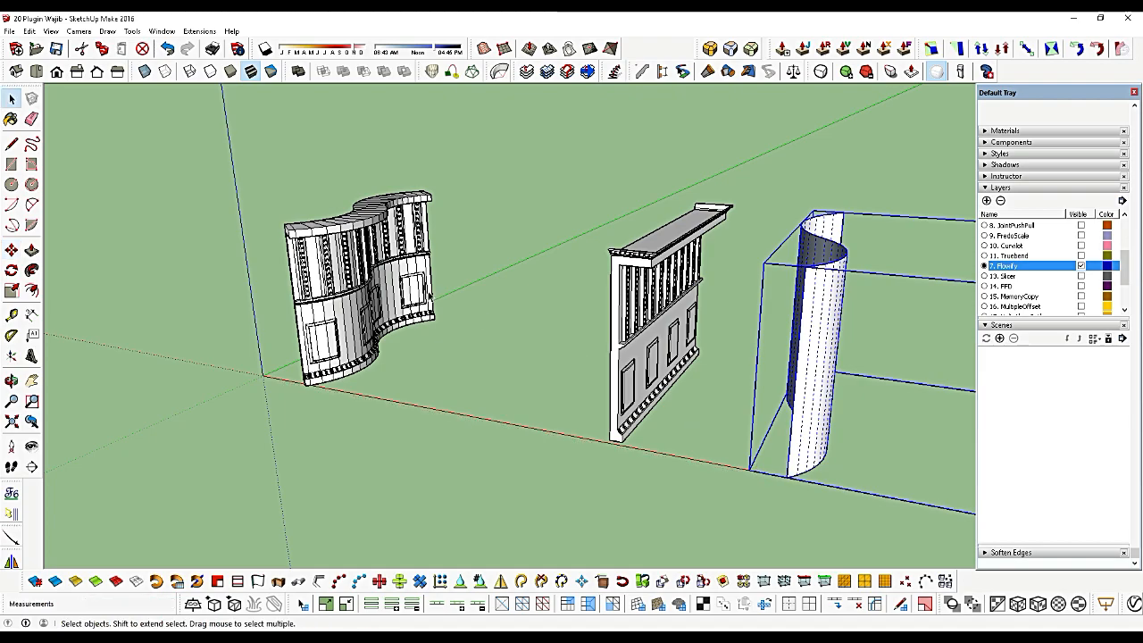
Turn off the hidden geometry display for the curved wall panel and deselect the panel
scroll(335, 266, up, 3)
scroll(335, 266, up, 4)
click(333, 261)
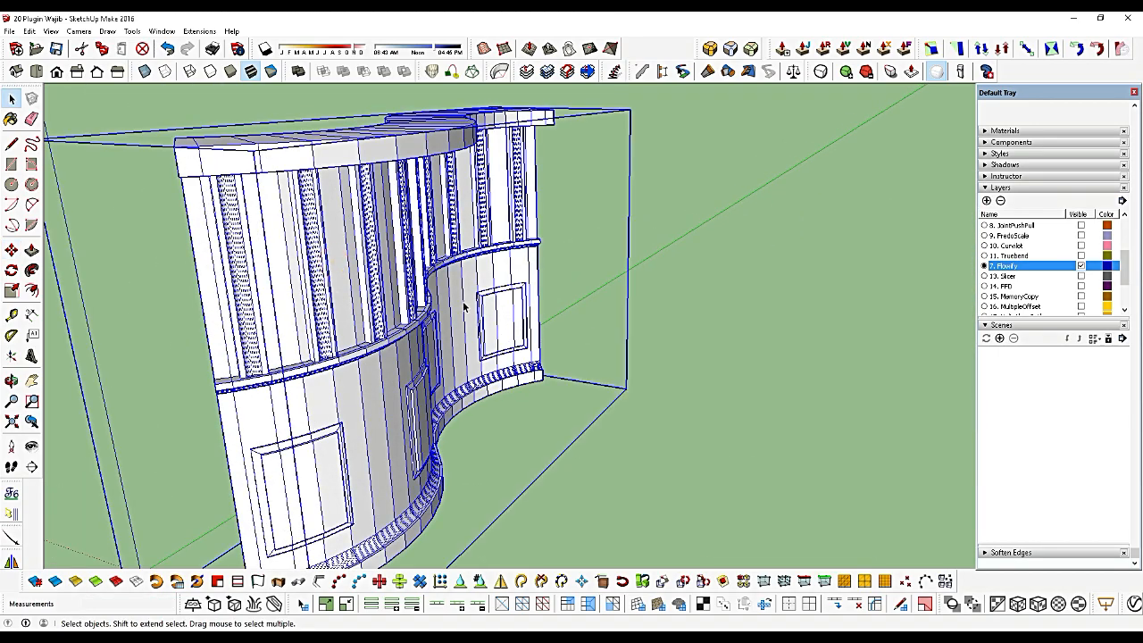
scroll(463, 306, down, 3)
key(o)
drag(218, 351, 196, 411)
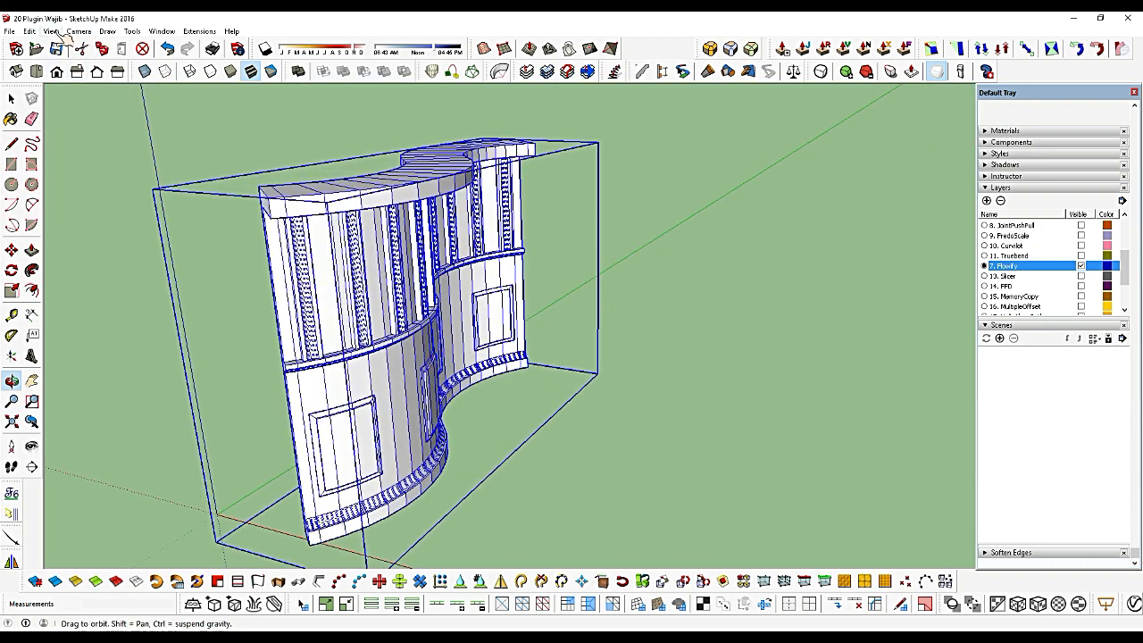
click(52, 32)
click(54, 77)
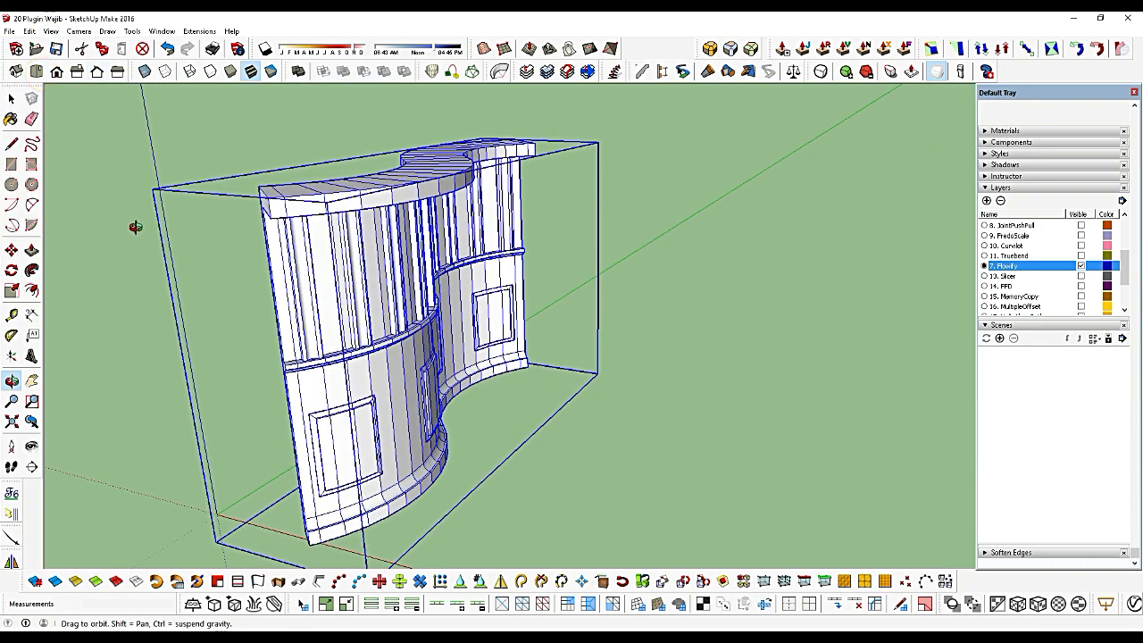
click(12, 99)
click(102, 184)
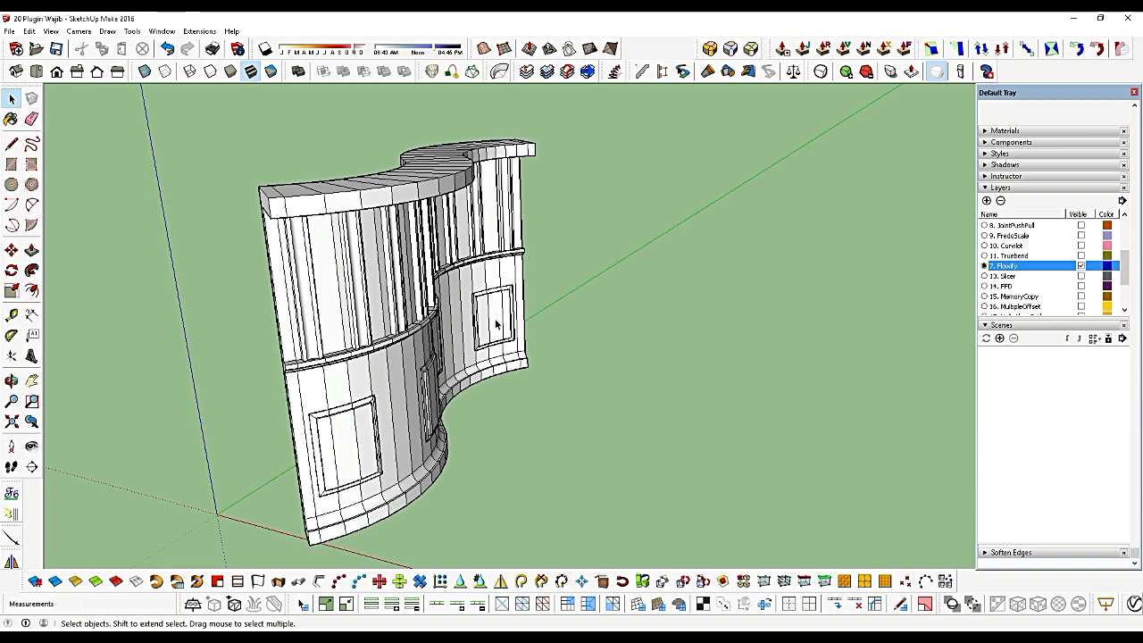
Combine the curved panel, the straight panel and the Flowify guide into a single group
scroll(480, 349, down, 3)
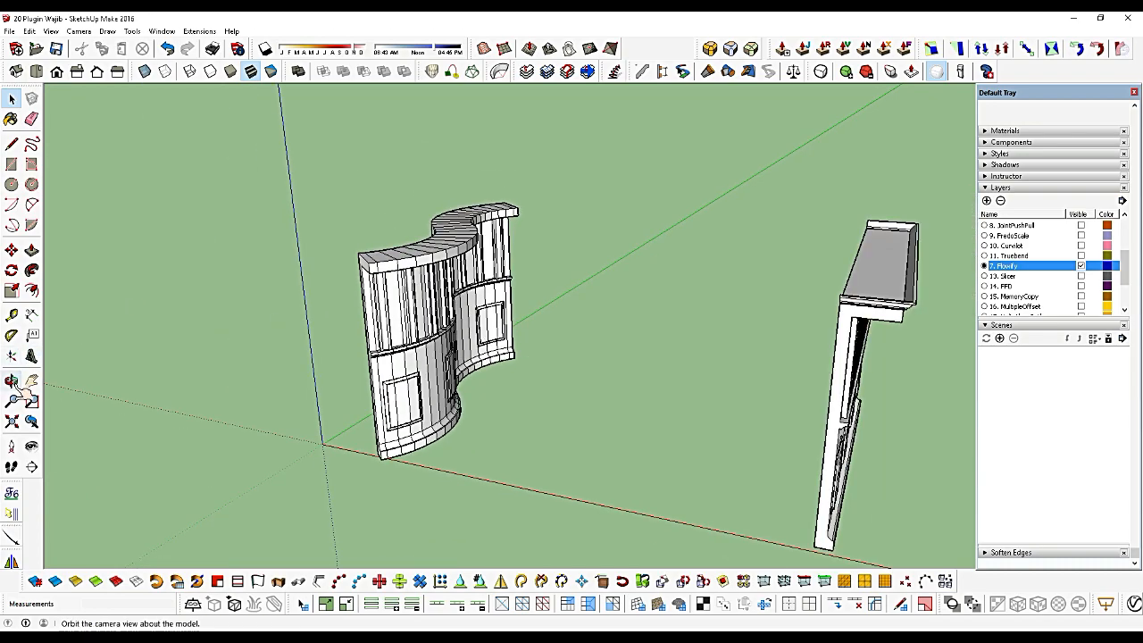
click(12, 380)
drag(582, 339, 951, 305)
drag(519, 353, 580, 304)
key(space)
key(ctrl+a)
right_click(852, 183)
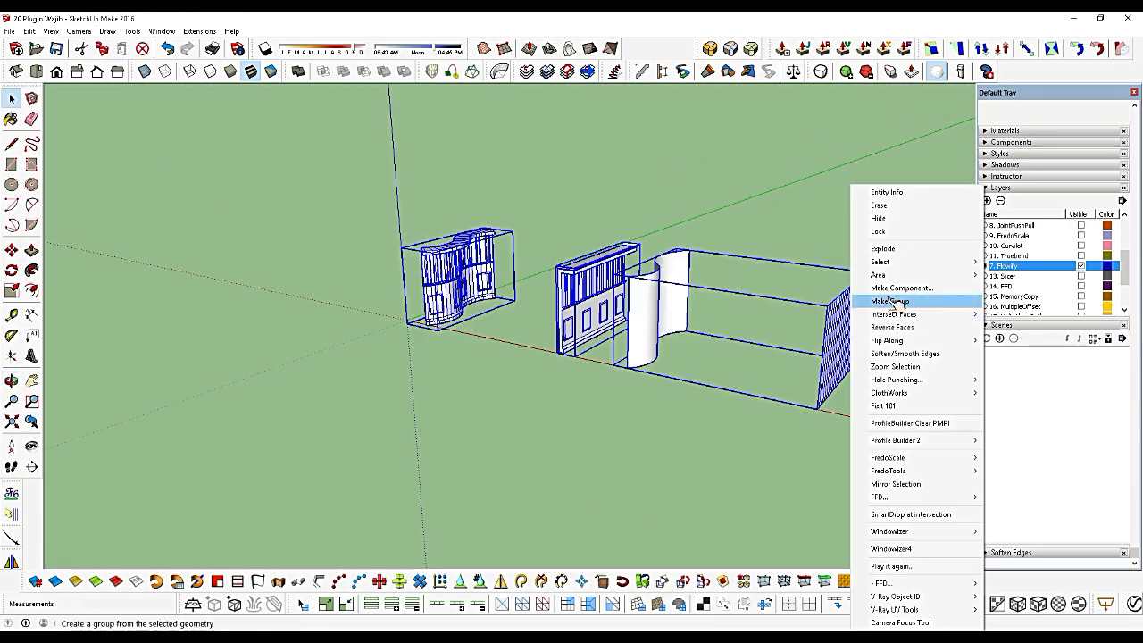
click(889, 298)
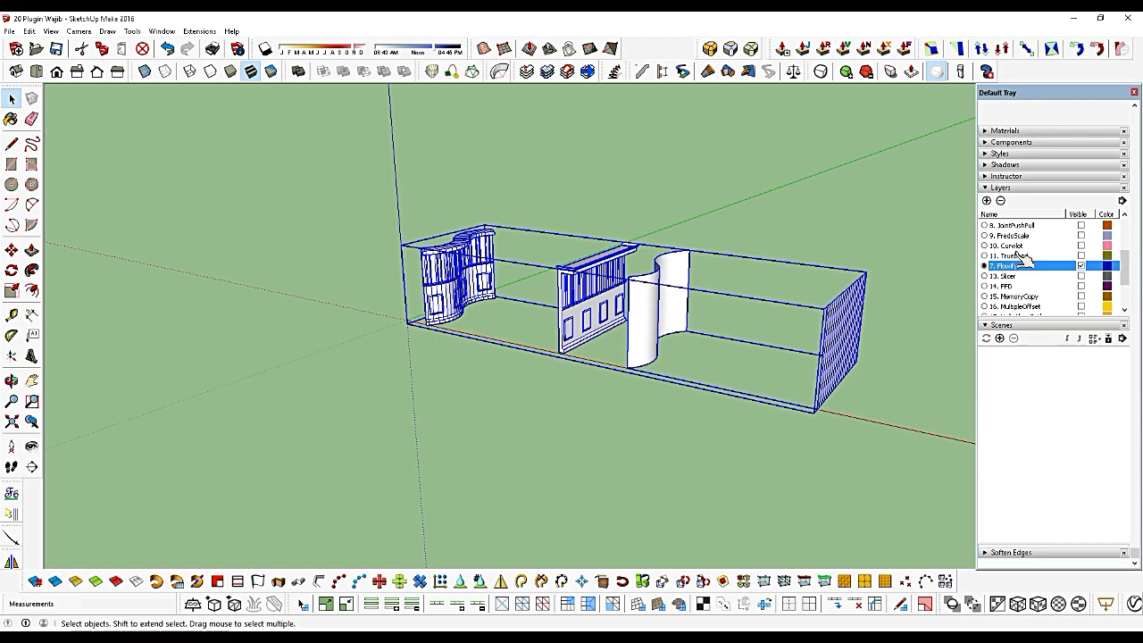
Make the layer "8. JointPushPull" active and visible, and hide the layer "7. Flowify"
click(1009, 225)
click(1082, 225)
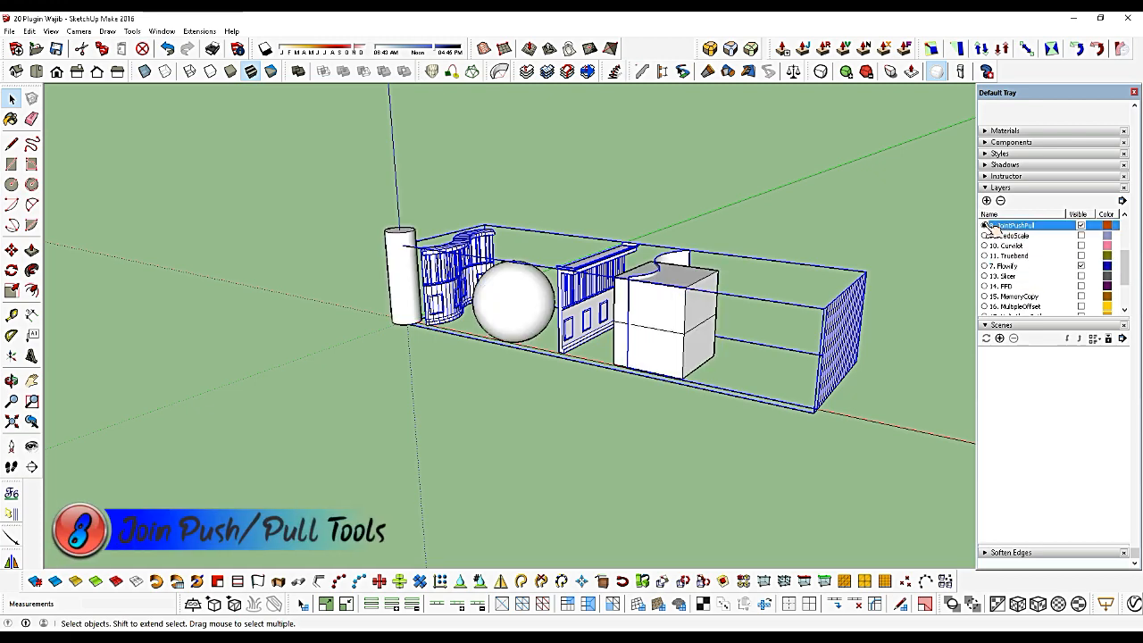
click(1083, 266)
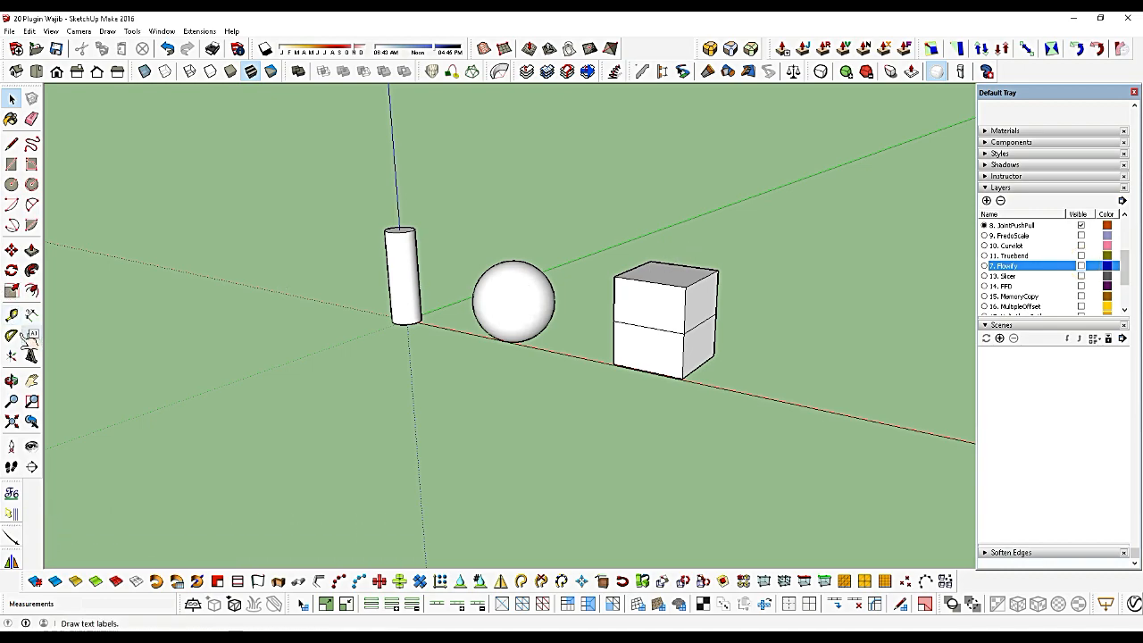
Explode the group containing the cylinder, sphere and box
click(11, 381)
drag(375, 308, 555, 339)
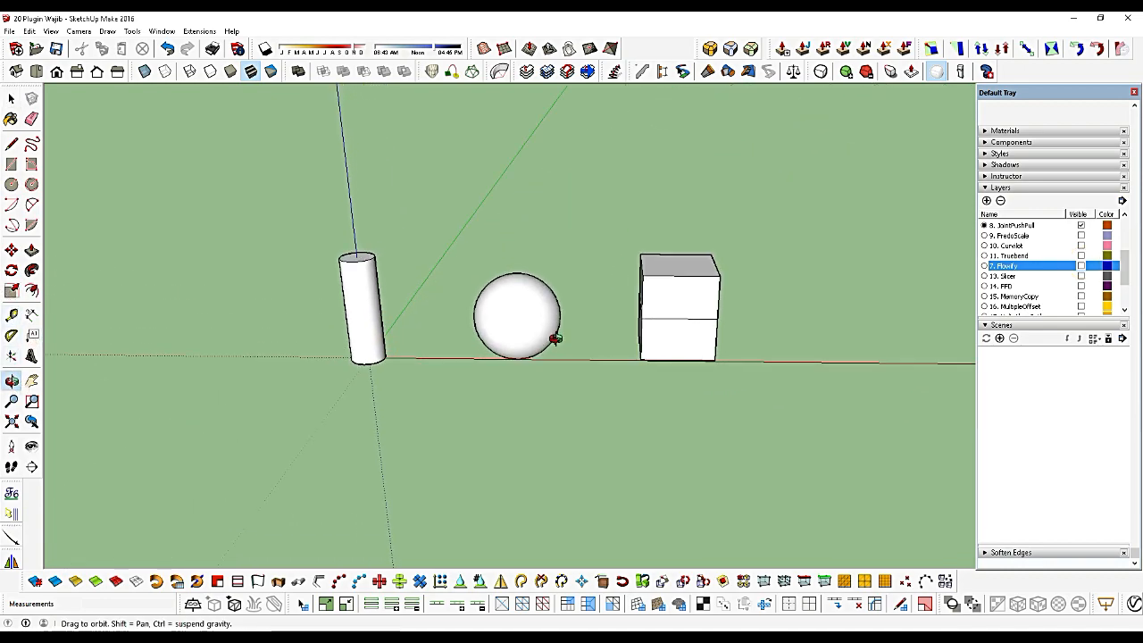
scroll(383, 301, up, 5)
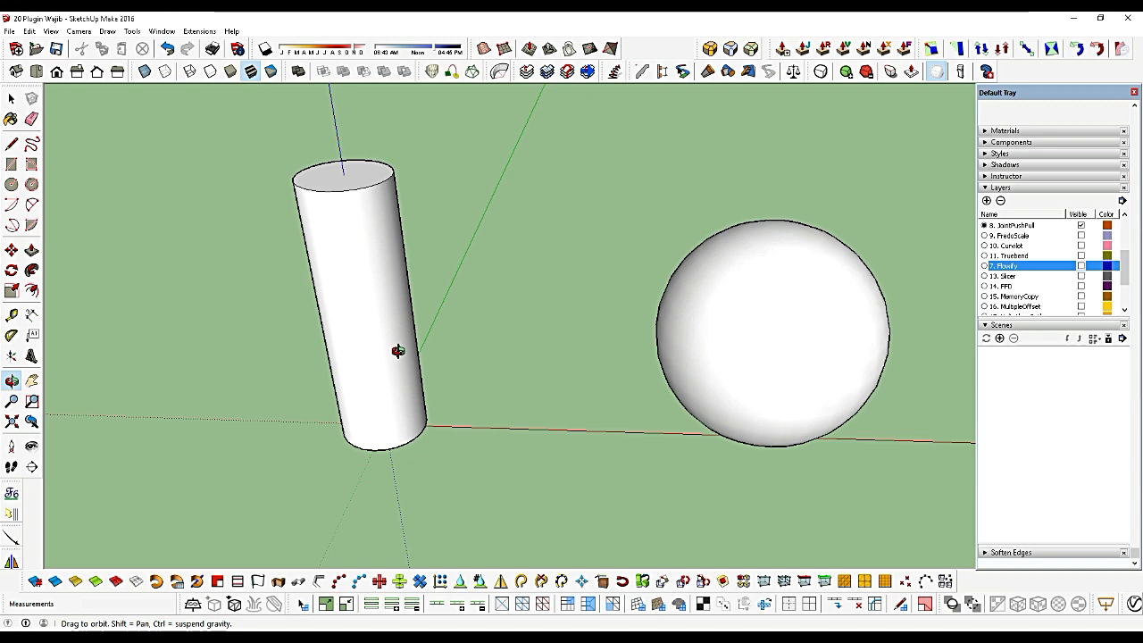
key(space)
click(354, 257)
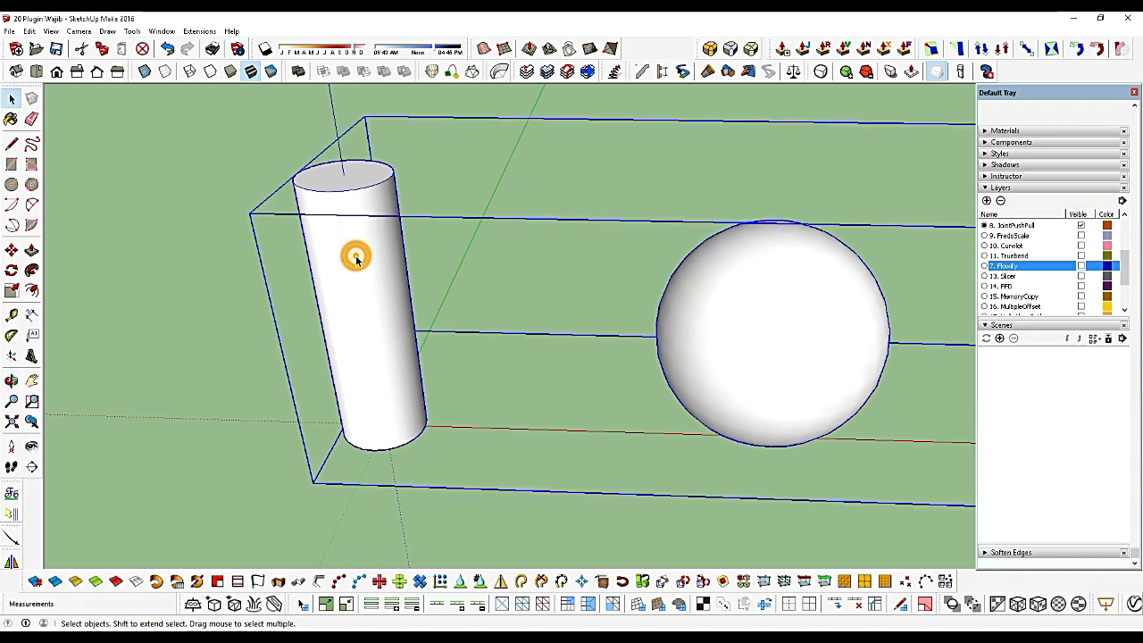
right_click(354, 257)
click(408, 224)
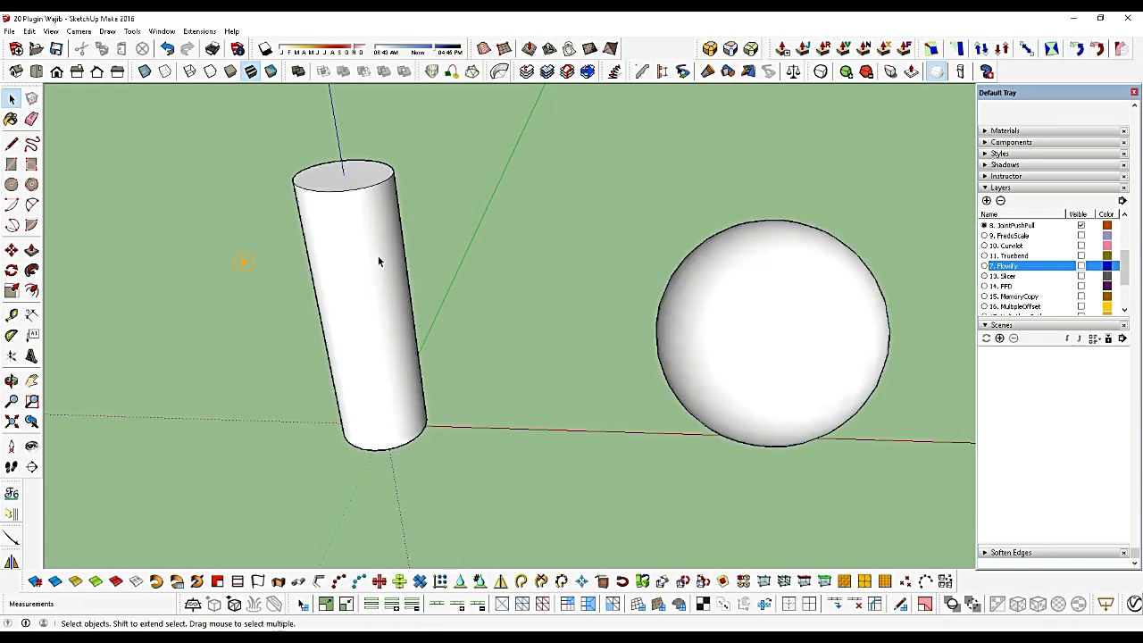
Turn on the hidden geometry display so the cylinder and sphere show their facet edges
scroll(348, 223, up, 3)
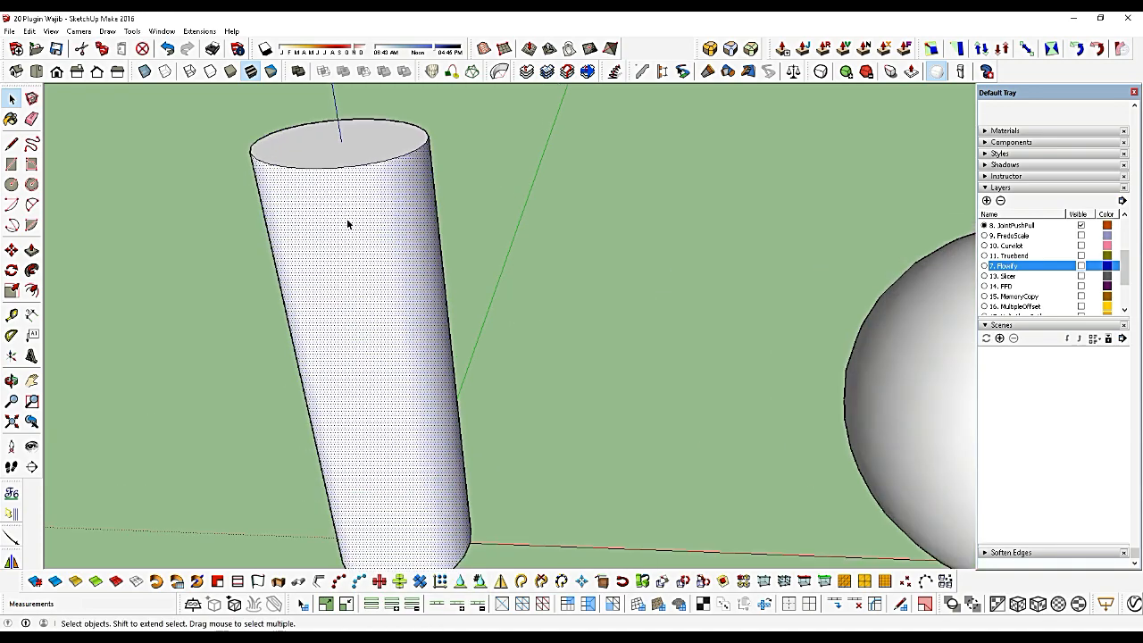
click(51, 31)
click(53, 75)
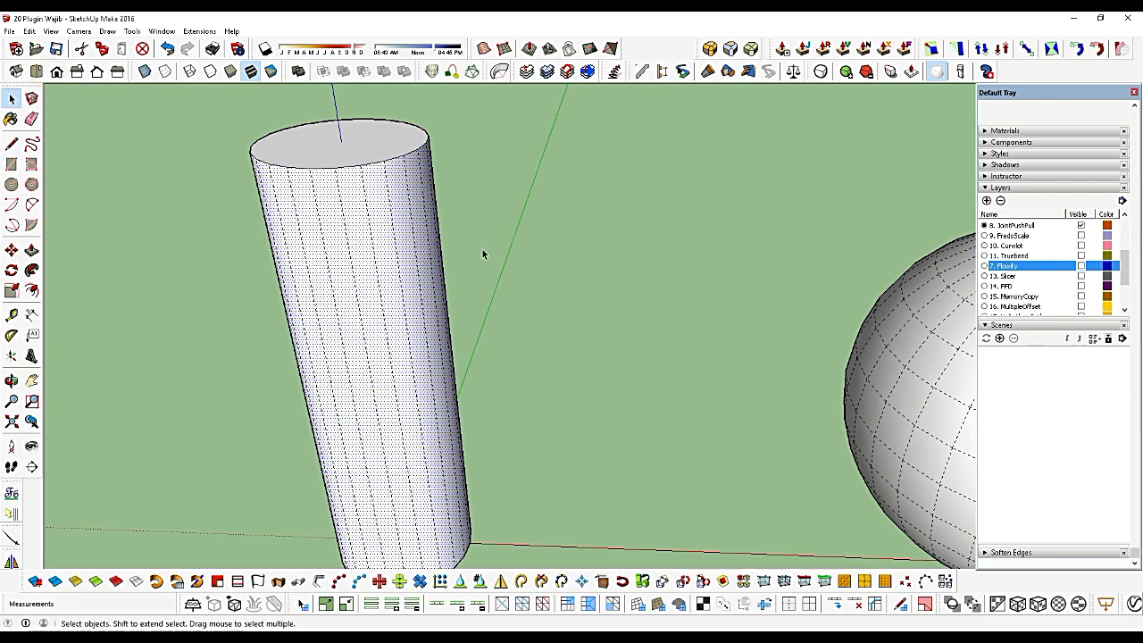
Try to thicken the cylinder with standard Push/Pull by pulling separate side strips outward about 13.41 cm
click(376, 268)
scroll(569, 242, down, 3)
scroll(479, 217, up, 5)
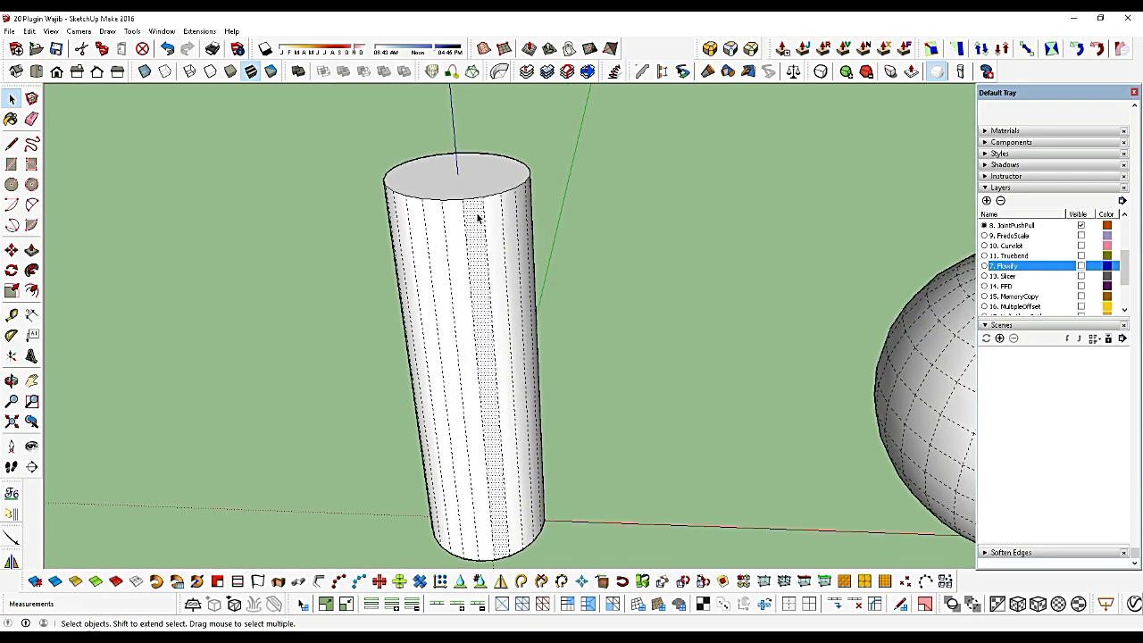
click(31, 250)
drag(475, 247, 469, 263)
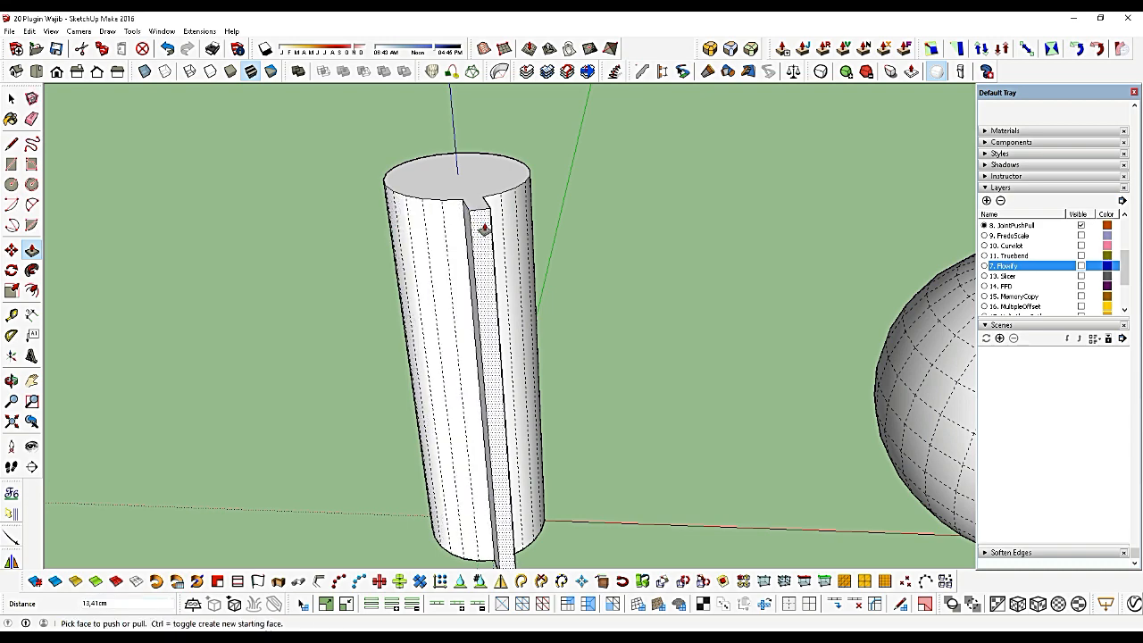
double_click(437, 243)
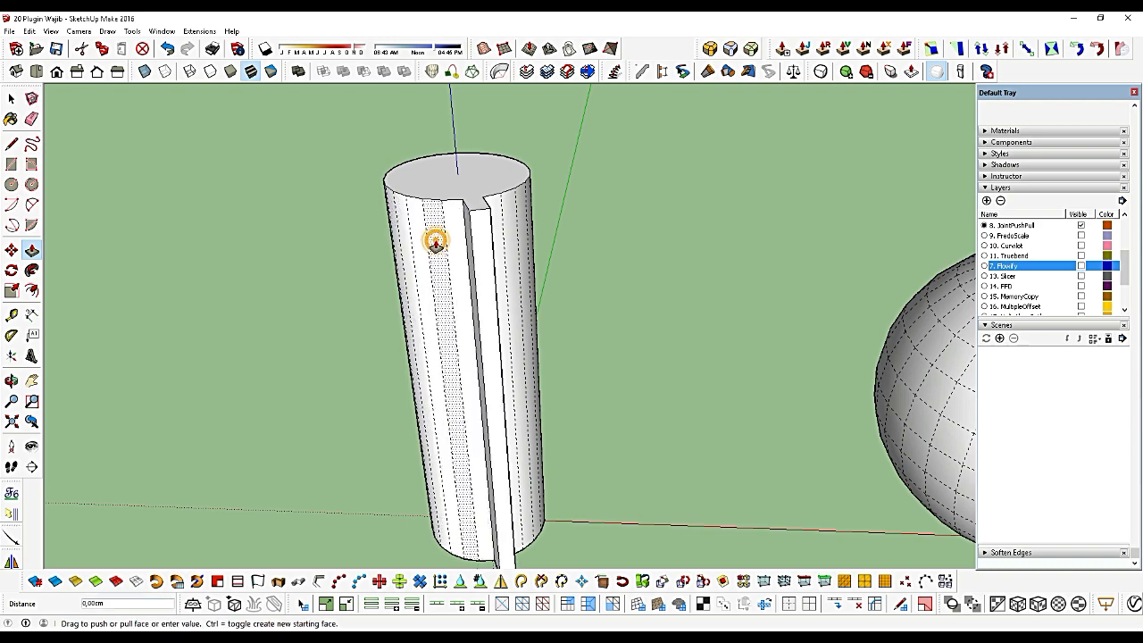
double_click(502, 237)
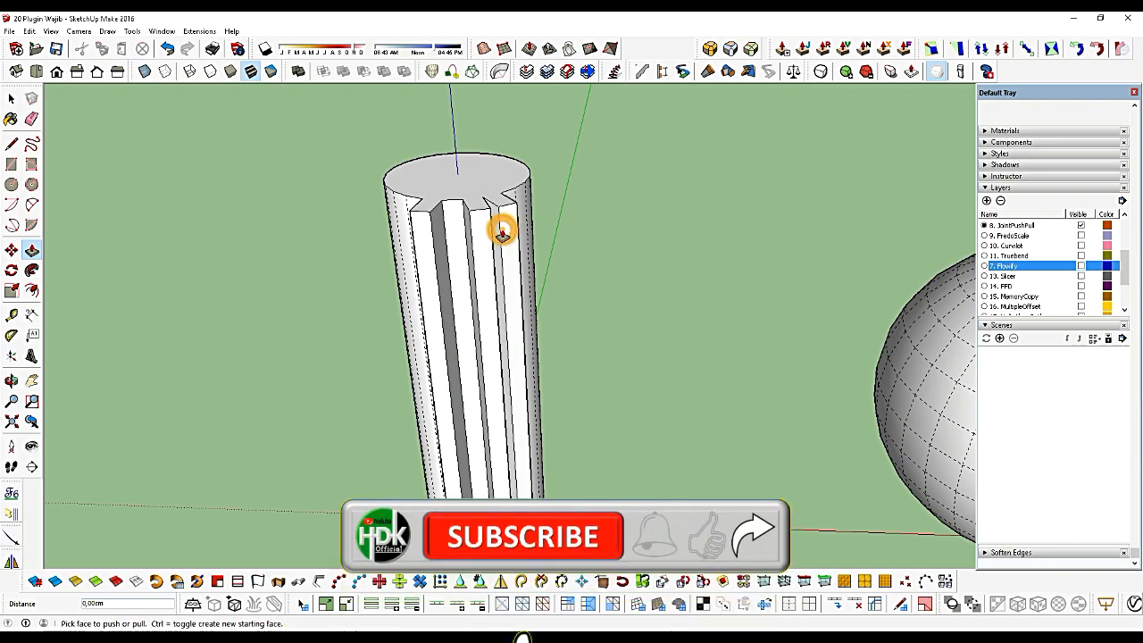
Undo the Push/Pull extrusions made on the cylinder's side strips
key(ctrl+z)
key(ctrl+z)
key(ctrl+z)
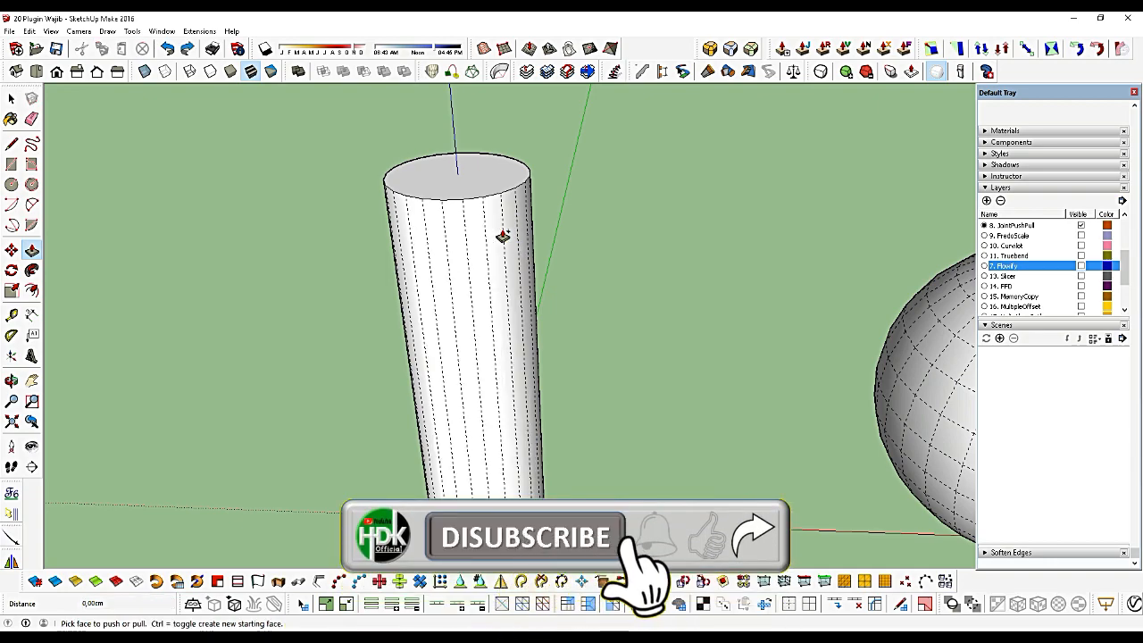
Thicken the cylinder's whole side surface outward by about 30.15 cm with Joint Push Pull
key(space)
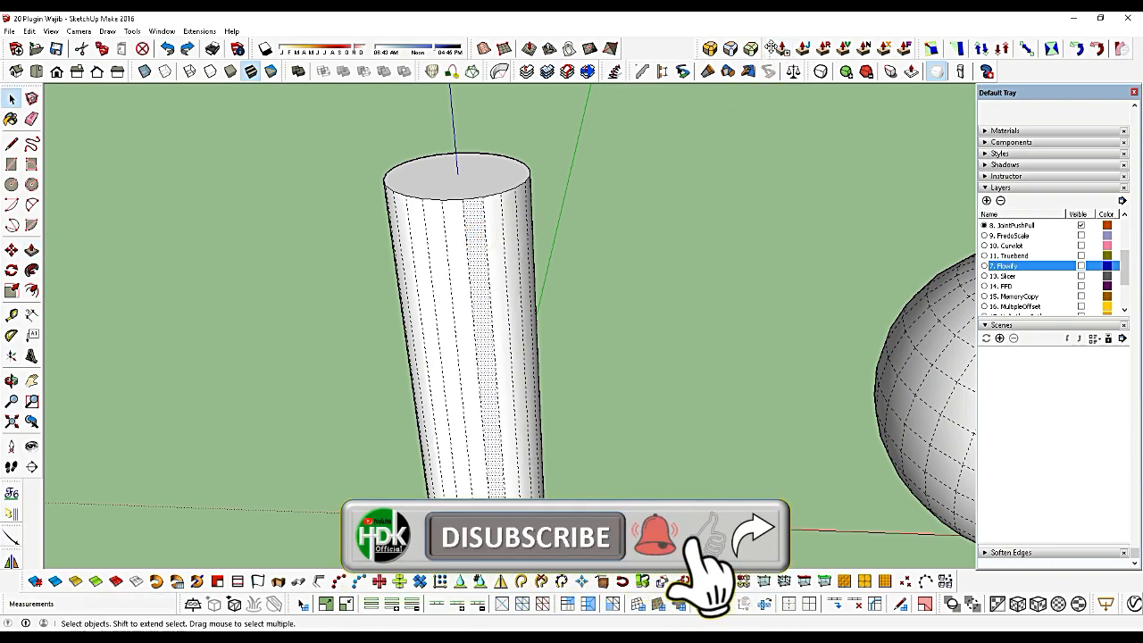
drag(773, 49, 642, 113)
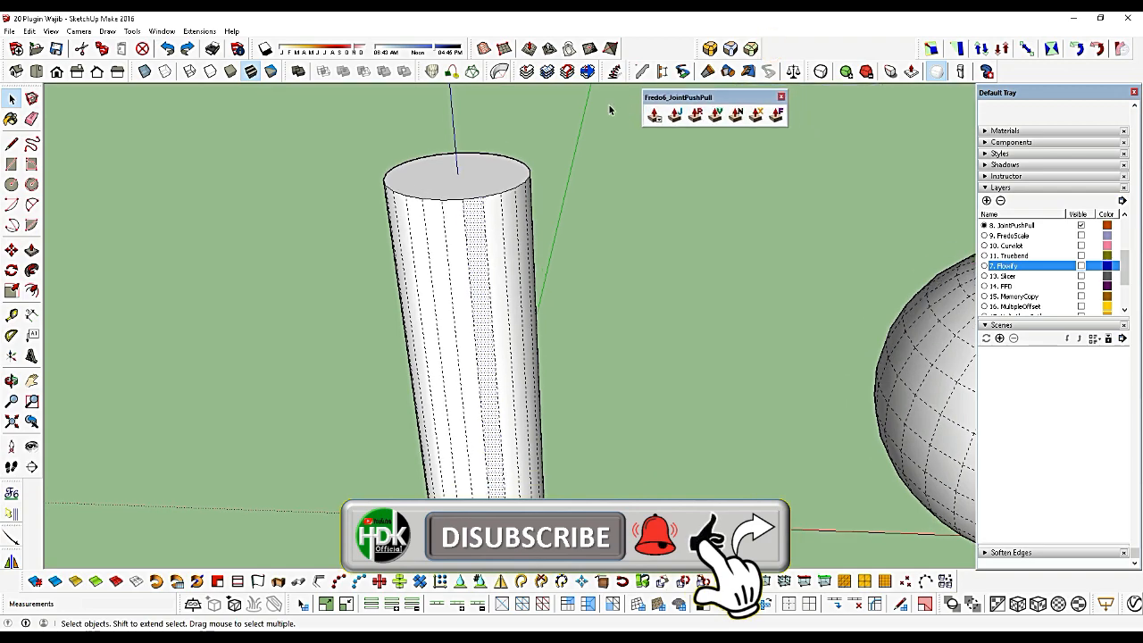
click(655, 116)
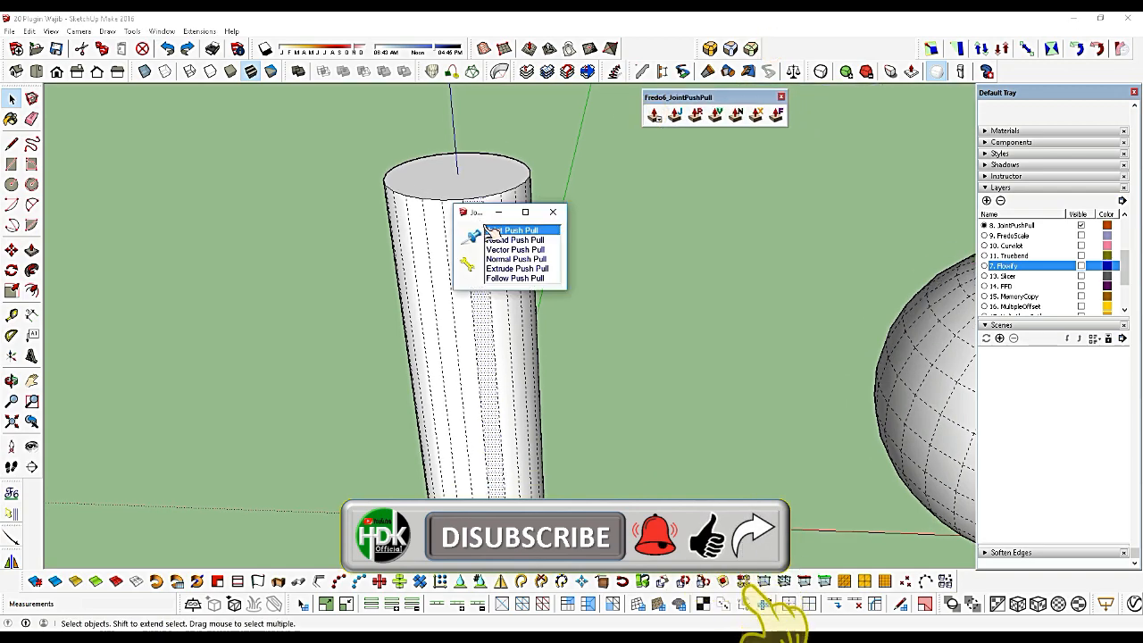
click(504, 237)
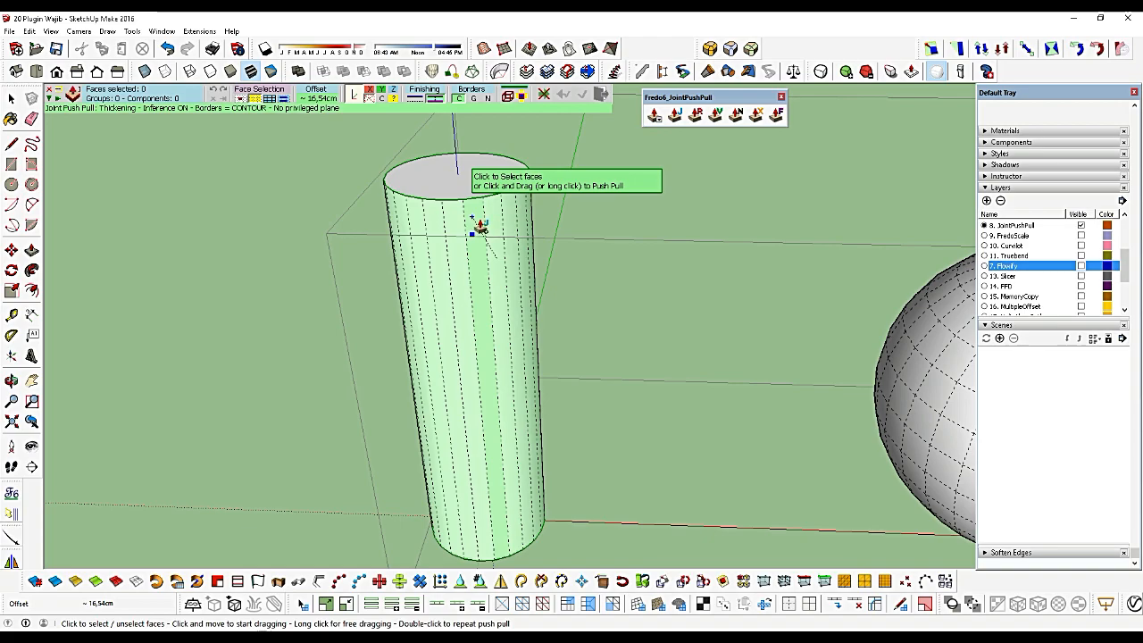
drag(472, 217, 240, 145)
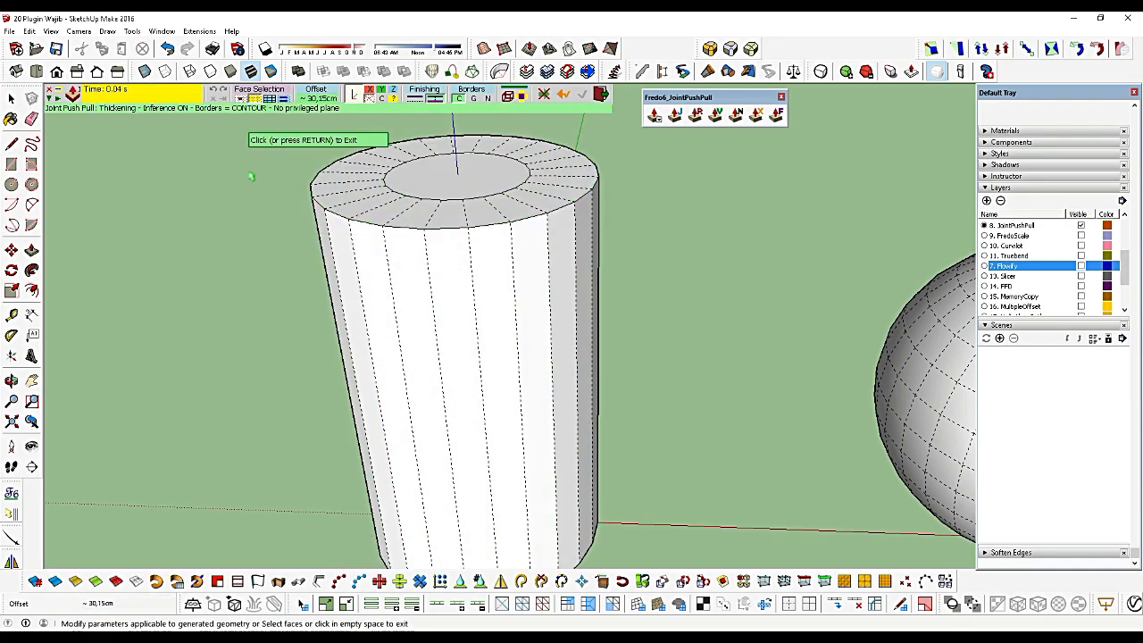
Thicken the entire sphere surface outward by about 31.64 cm with Joint Push Pull
scroll(234, 154, down, 5)
scroll(455, 238, up, 4)
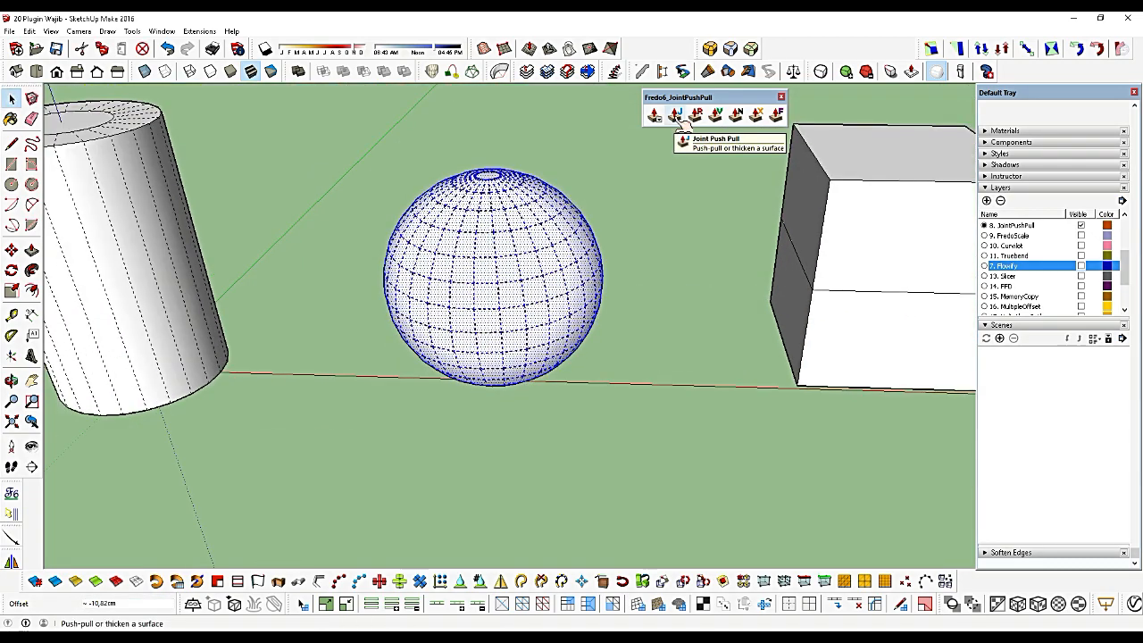
click(676, 115)
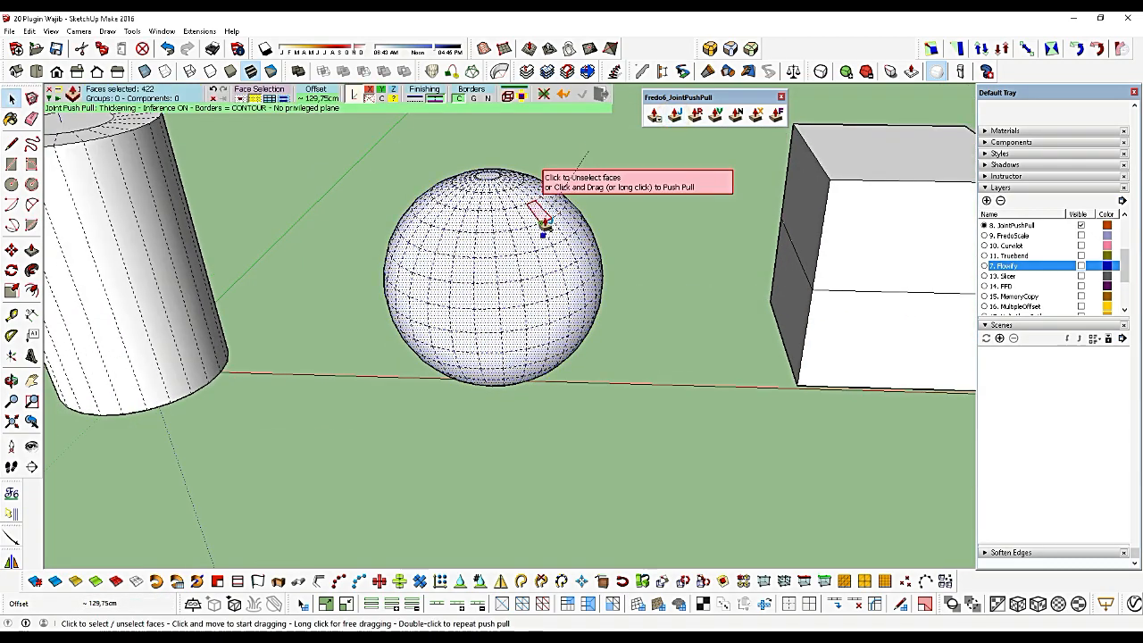
drag(542, 219, 591, 217)
click(603, 213)
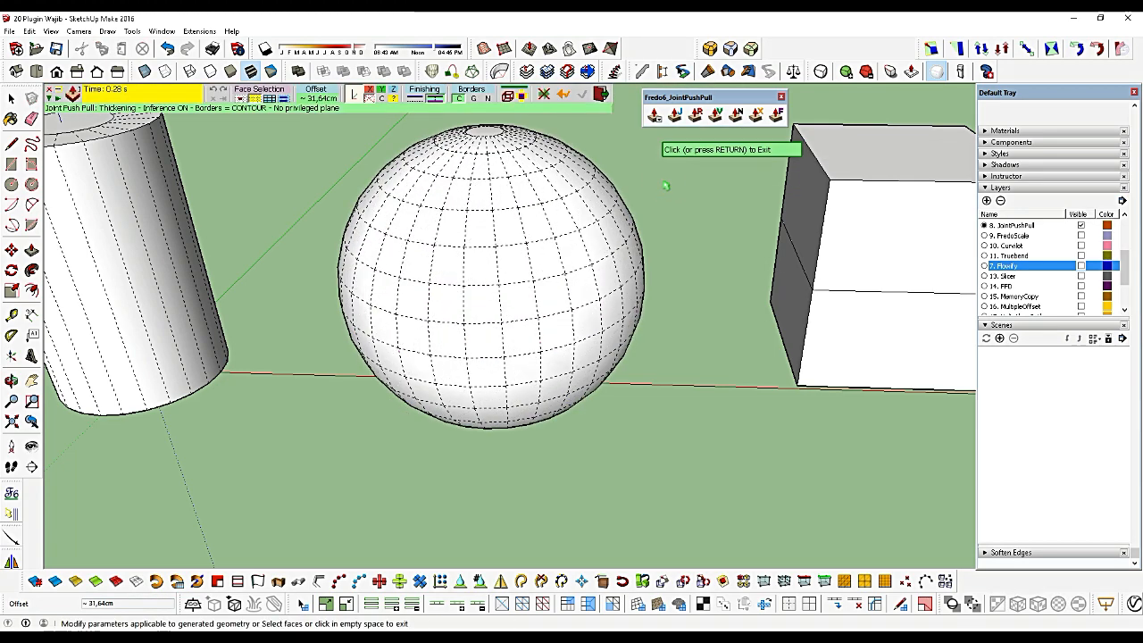
Use Normal Push Pull to extrude the box's upper front face and lower side face together by about 102.15 cm
key(o)
scroll(617, 225, down, 3)
scroll(618, 225, up, 3)
key(space)
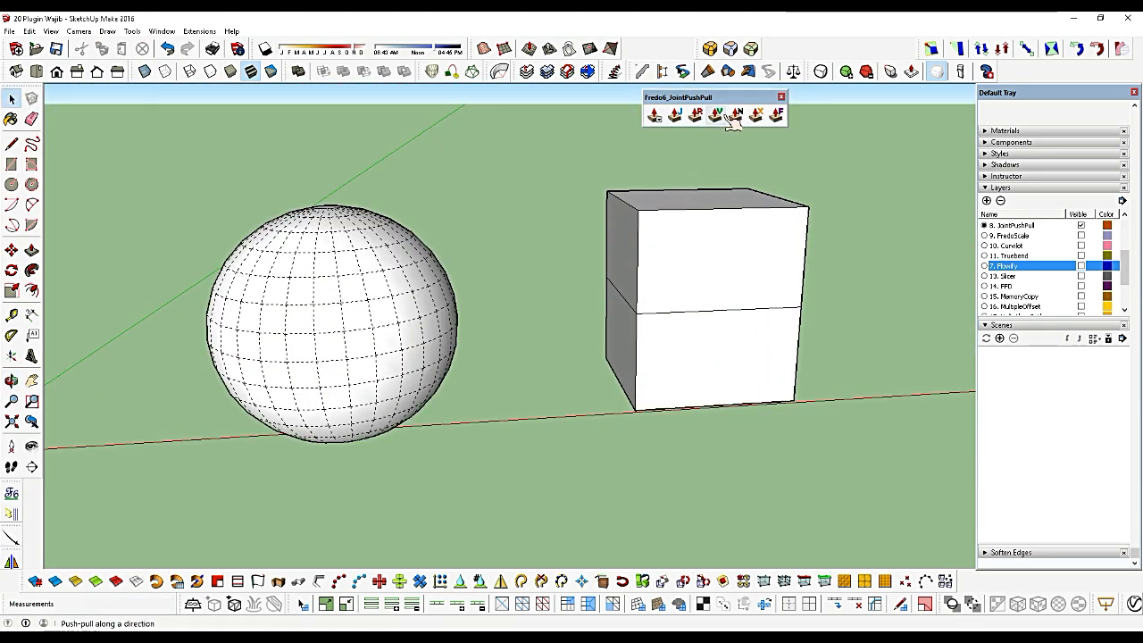
click(736, 114)
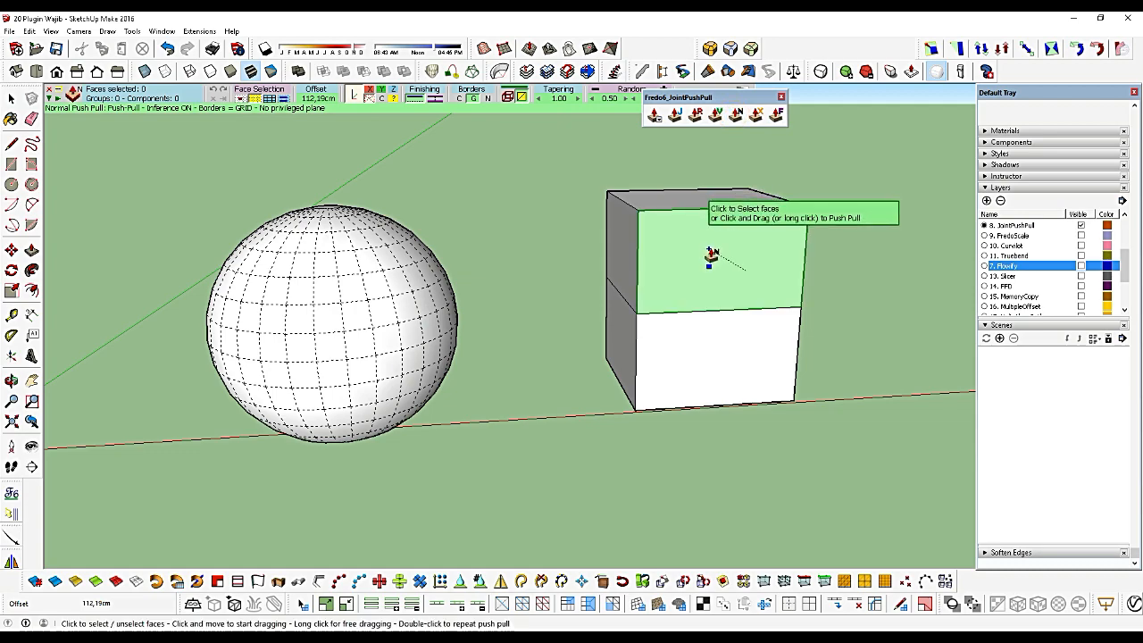
click(684, 225)
click(615, 303)
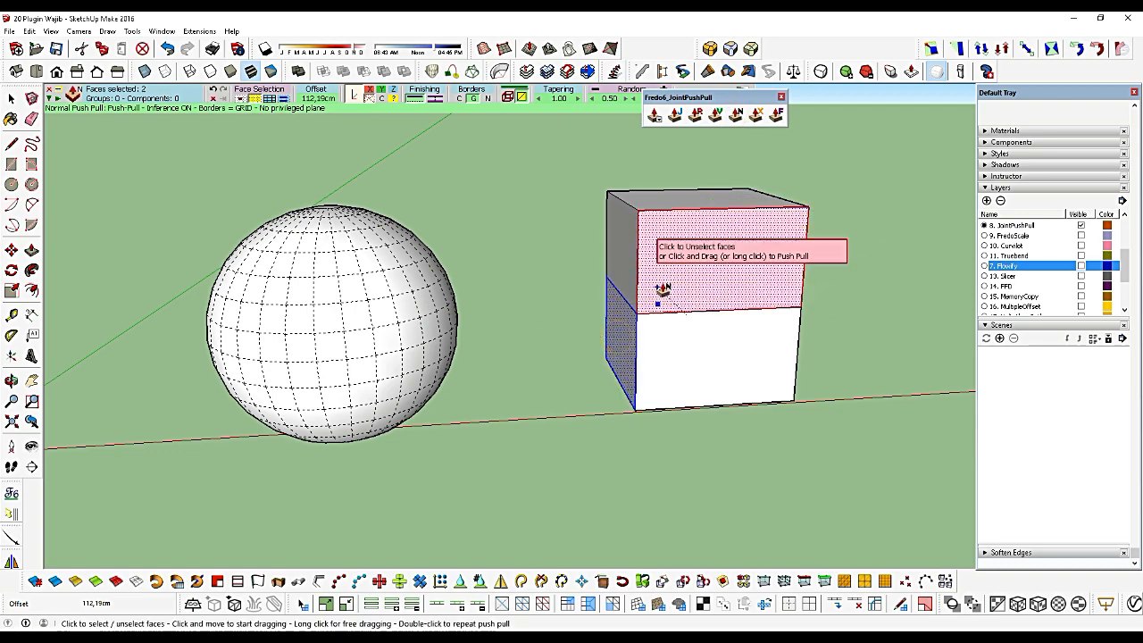
drag(670, 286, 711, 307)
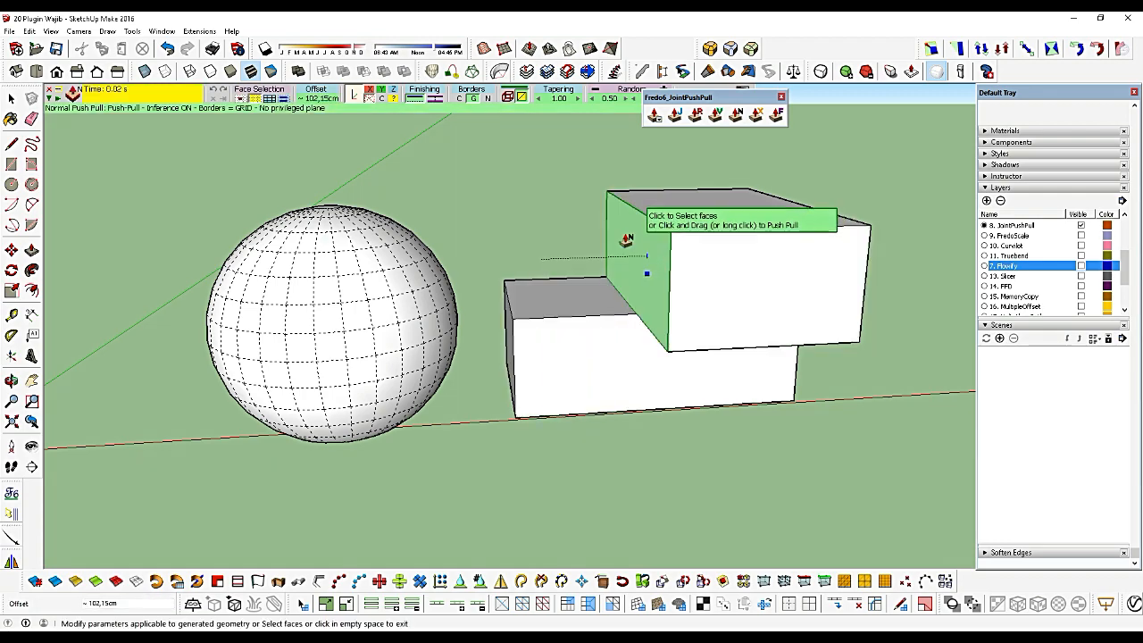
scroll(513, 287, down, 3)
scroll(581, 277, up, 3)
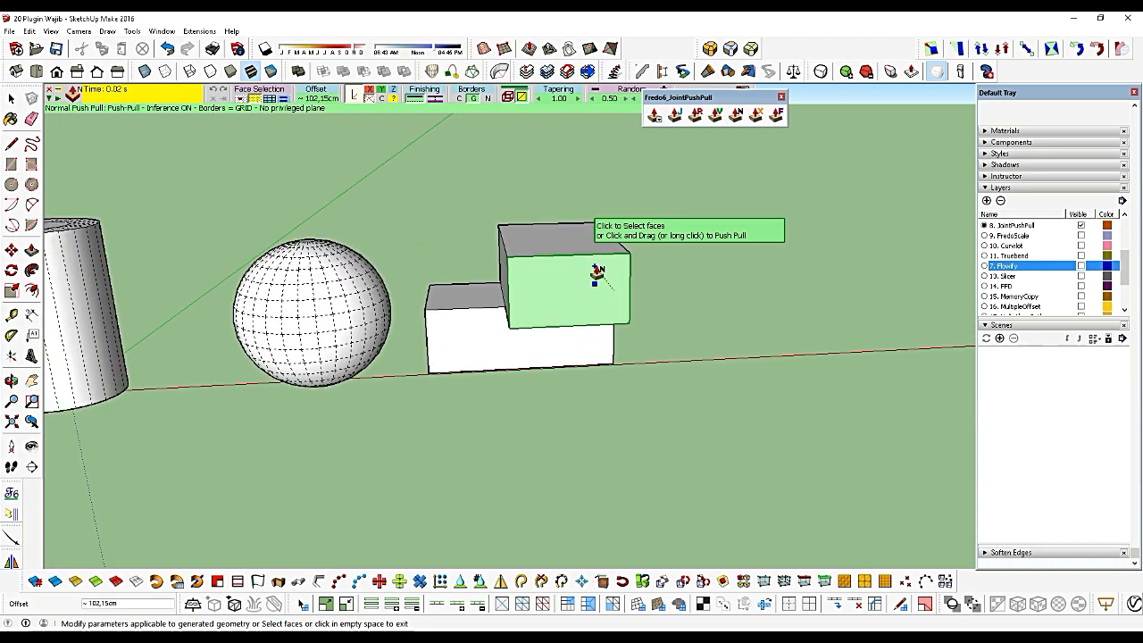
scroll(597, 272, down, 3)
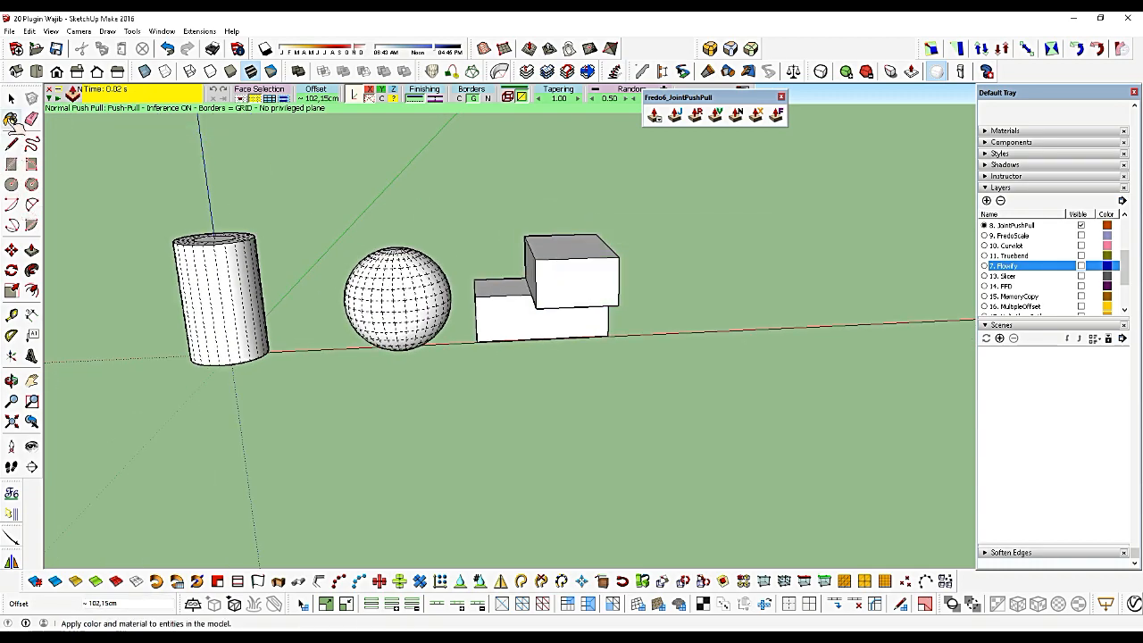
click(13, 99)
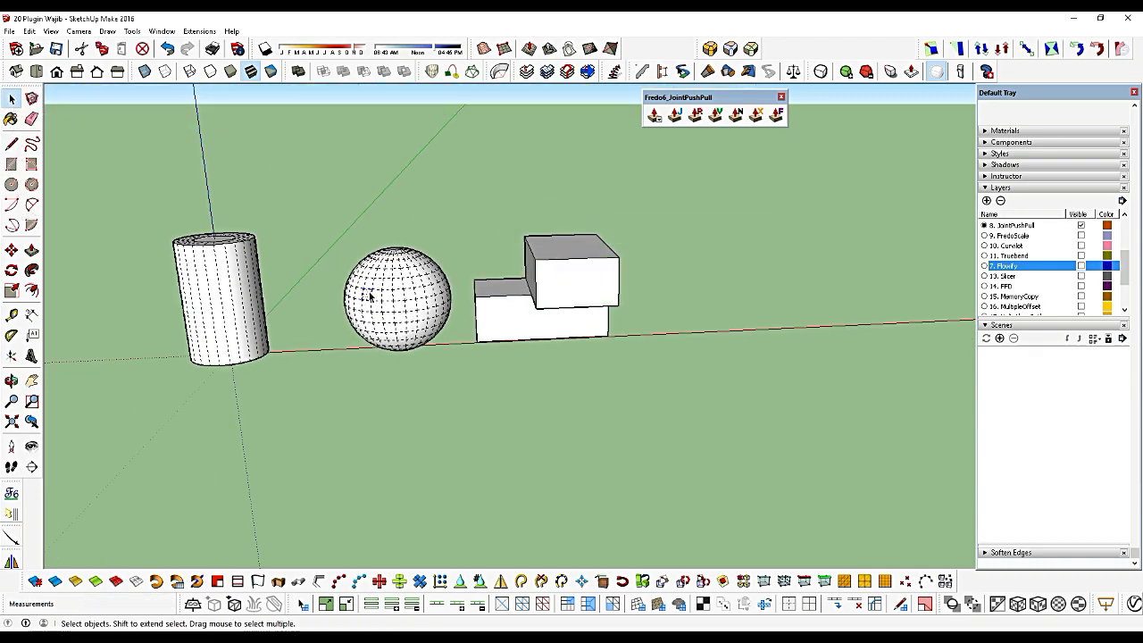
Extrude the entire sphere surface upward along the vertical axis by about 71.12 cm with Vector Push Pull
scroll(393, 284, up, 4)
triple_click(399, 274)
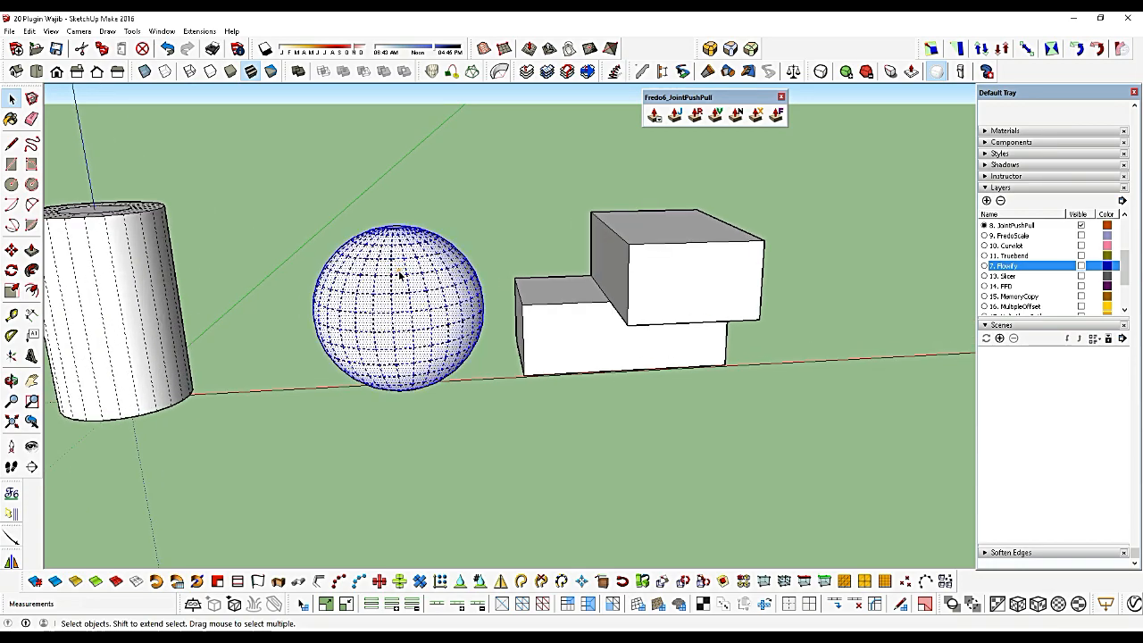
click(715, 114)
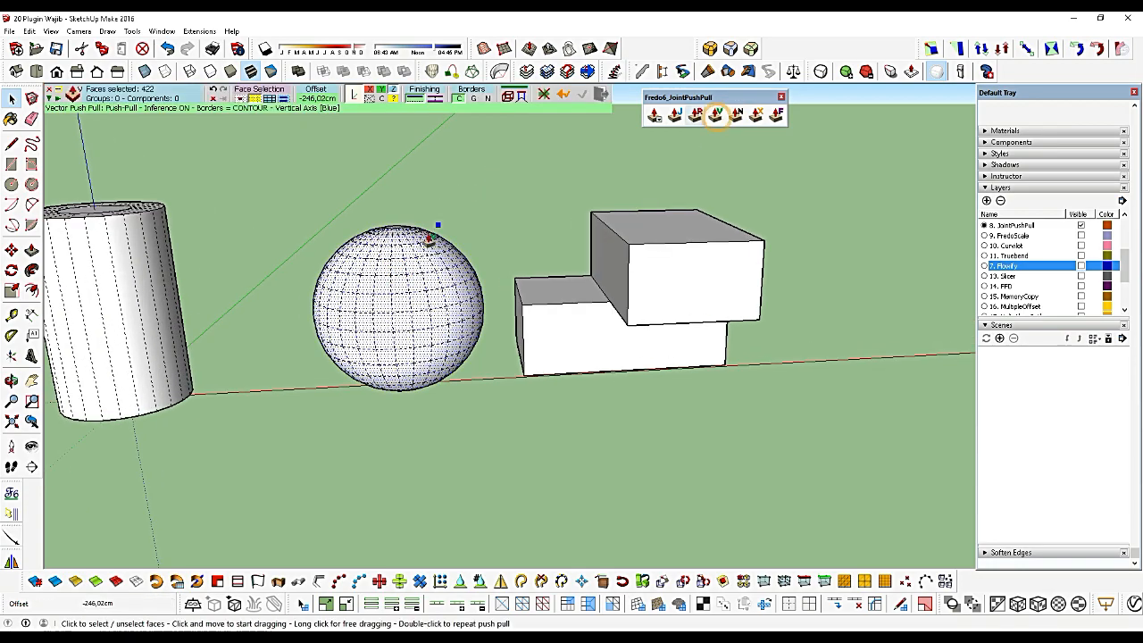
drag(420, 265, 529, 205)
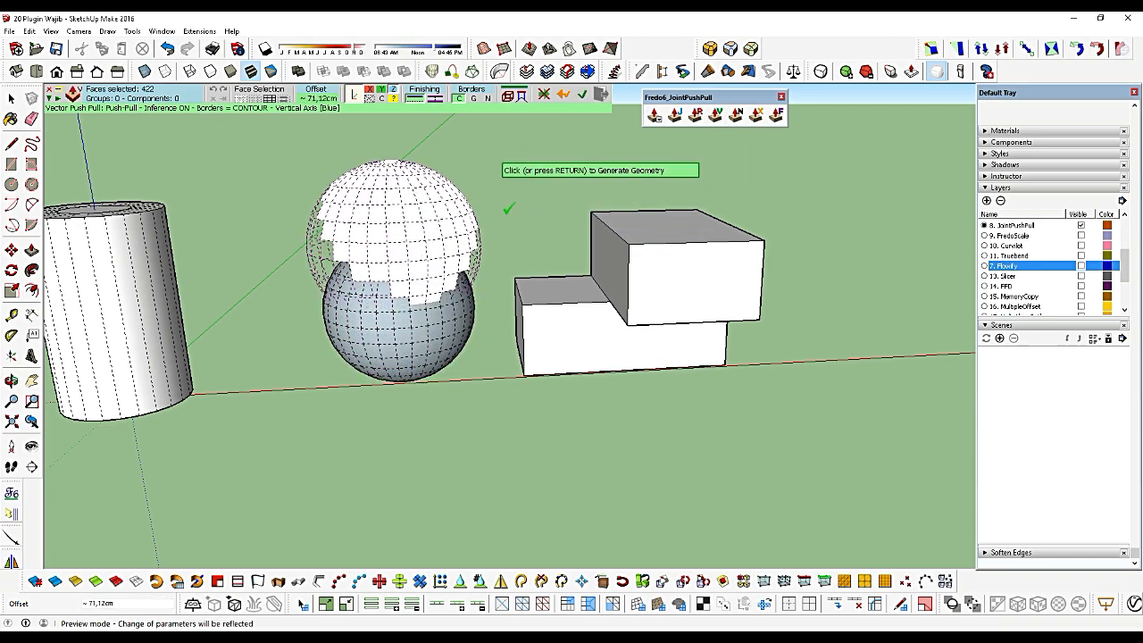
click(514, 200)
click(514, 200)
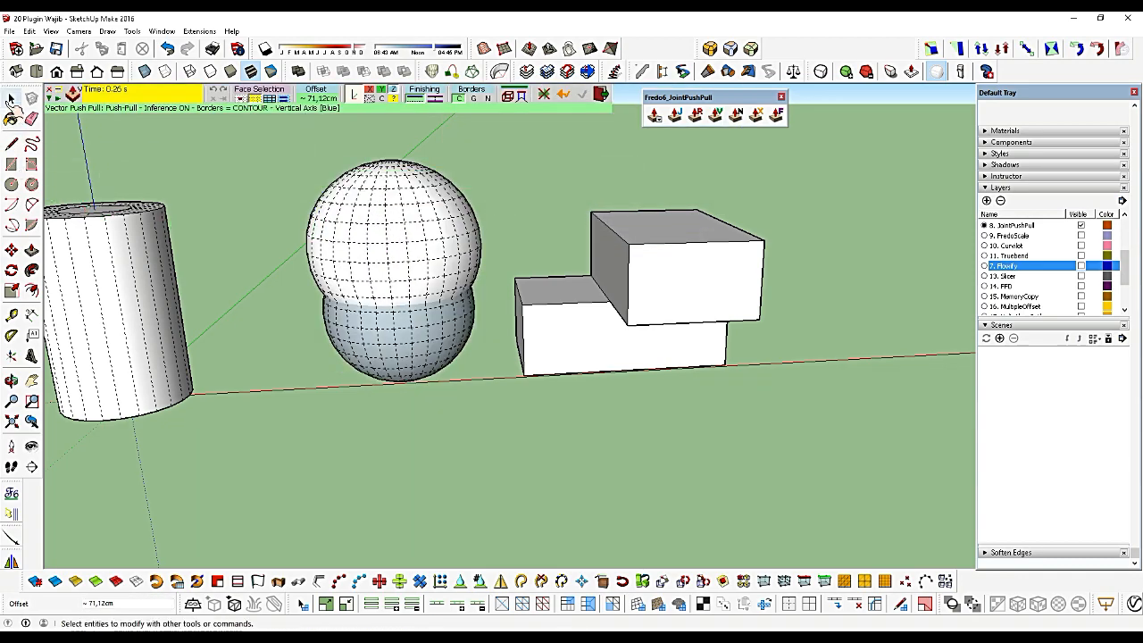
Group the cylinder, sphere and box together, and close the JointPushPull toolbar
click(12, 98)
scroll(368, 430, down, 3)
key(ctrl+a)
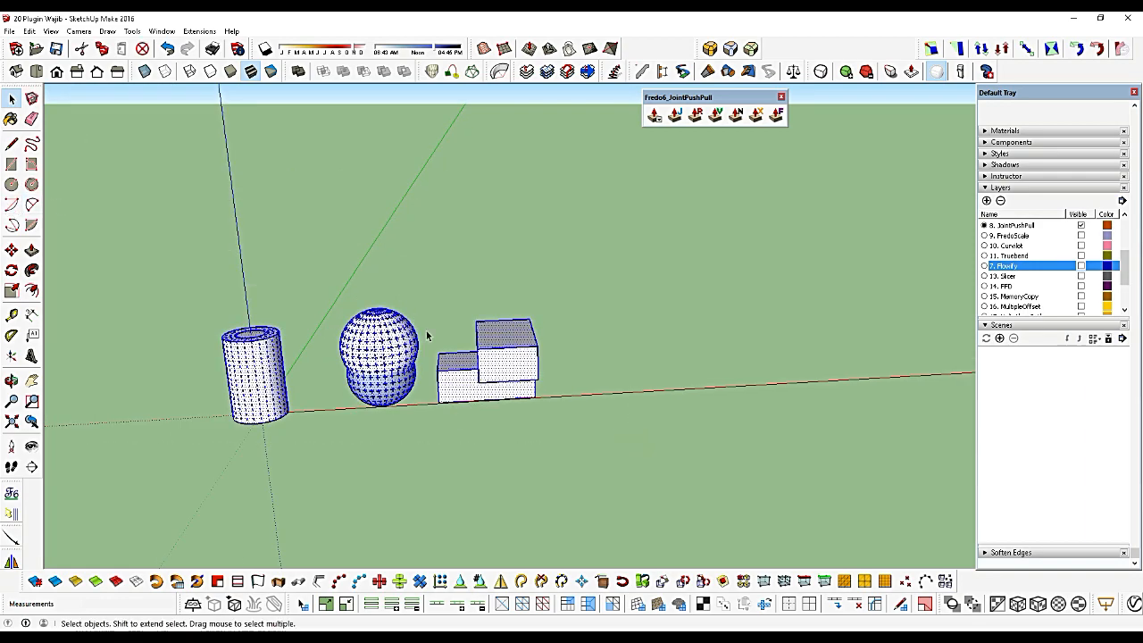
right_click(406, 356)
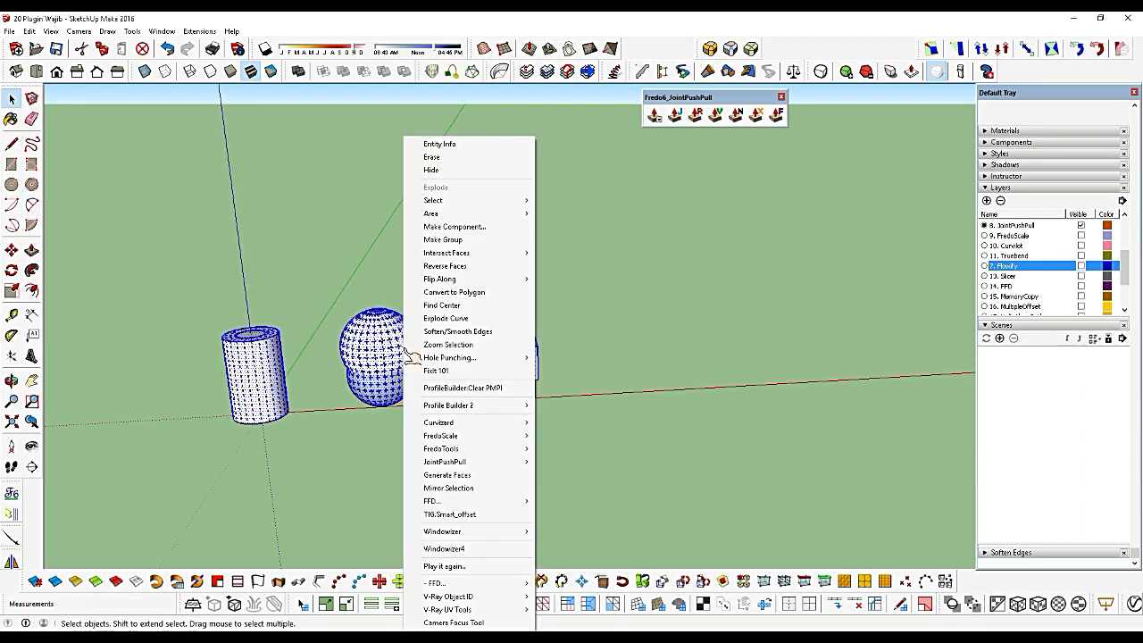
click(441, 240)
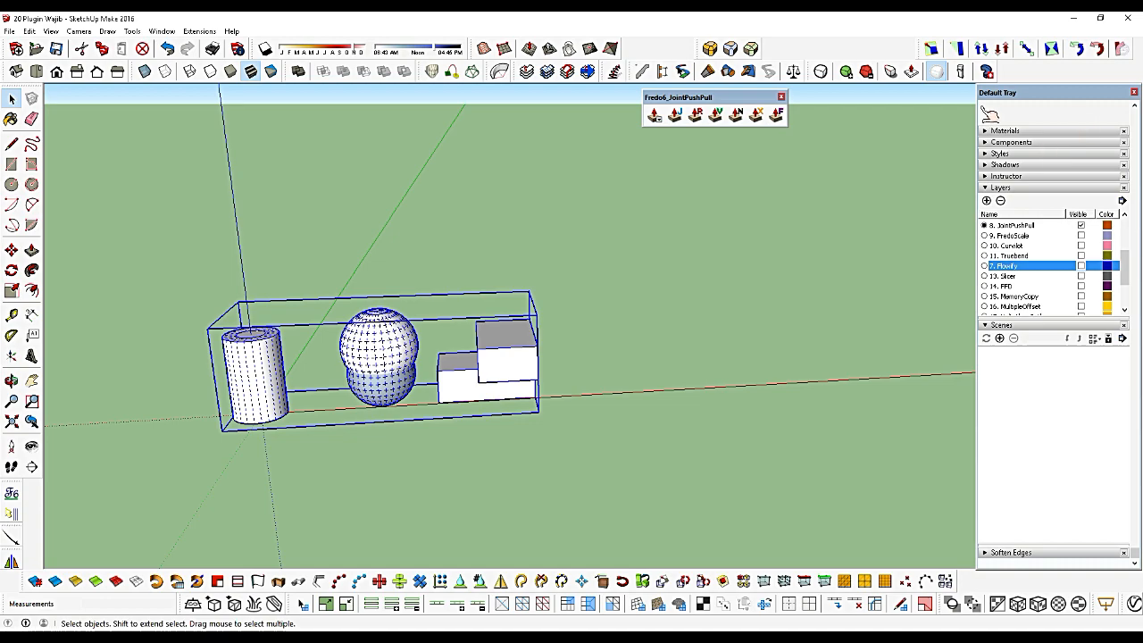
click(780, 97)
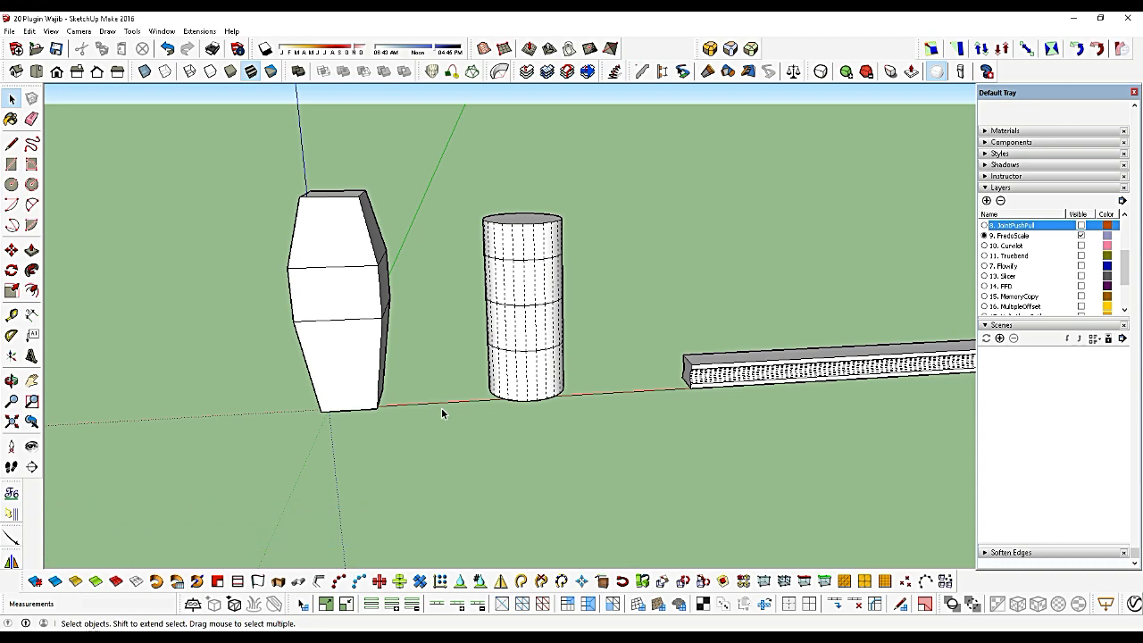
Scale up the faceted block group to about 358 cm wide and 1022 cm tall, and taper its front face by a factor of 0.85
click(347, 254)
click(461, 438)
click(365, 312)
middle_drag(365, 312, 443, 341)
scroll(447, 335, up, 3)
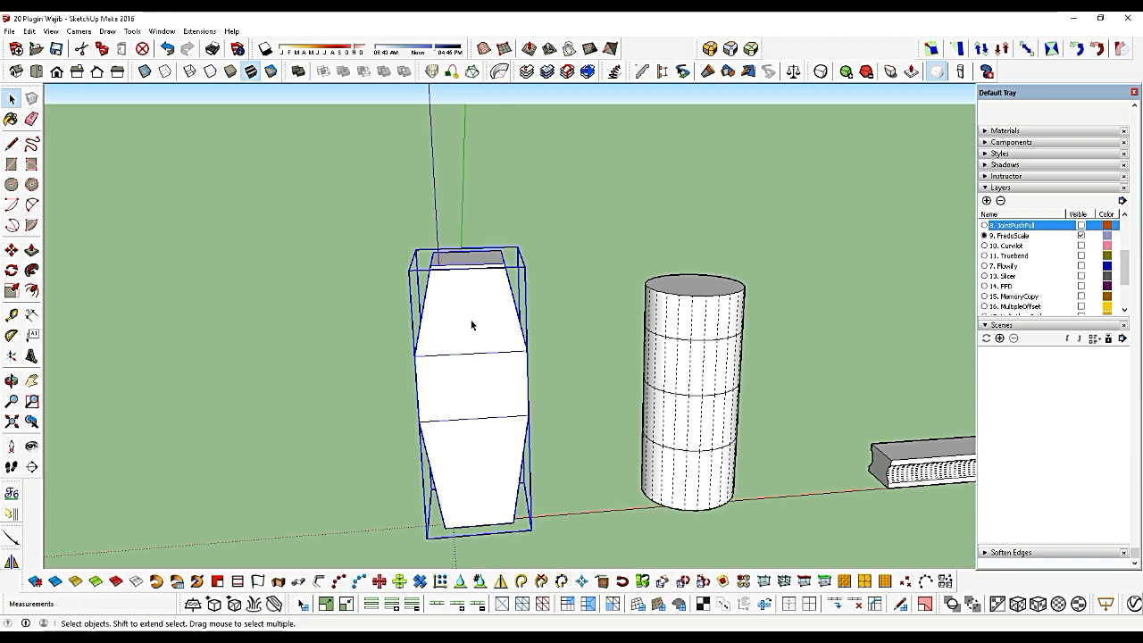
click(708, 306)
click(457, 306)
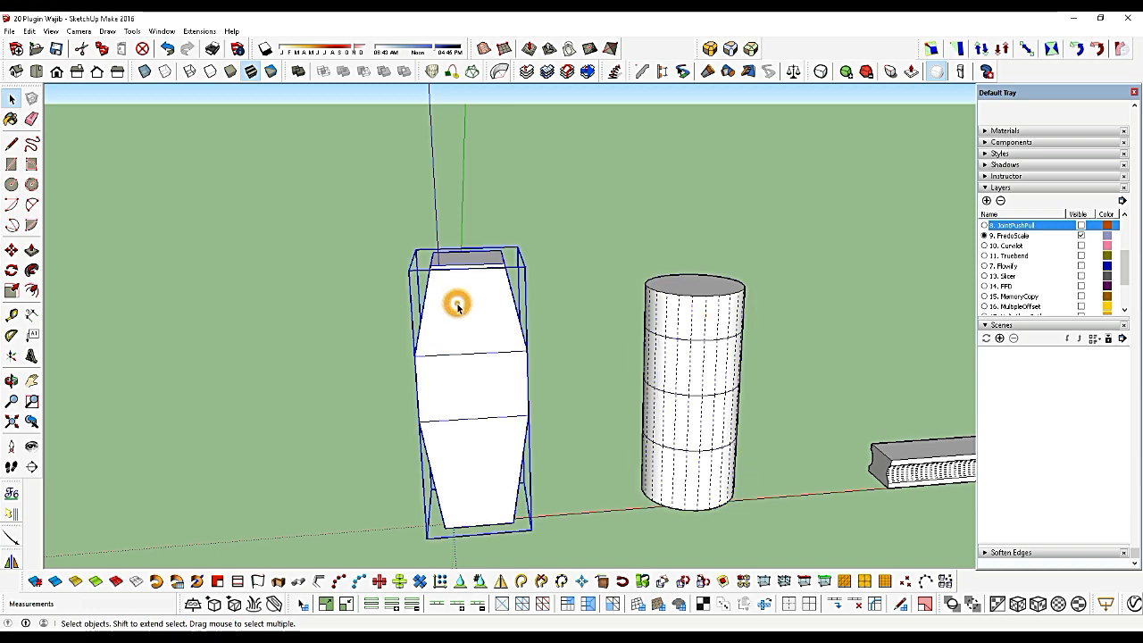
click(931, 48)
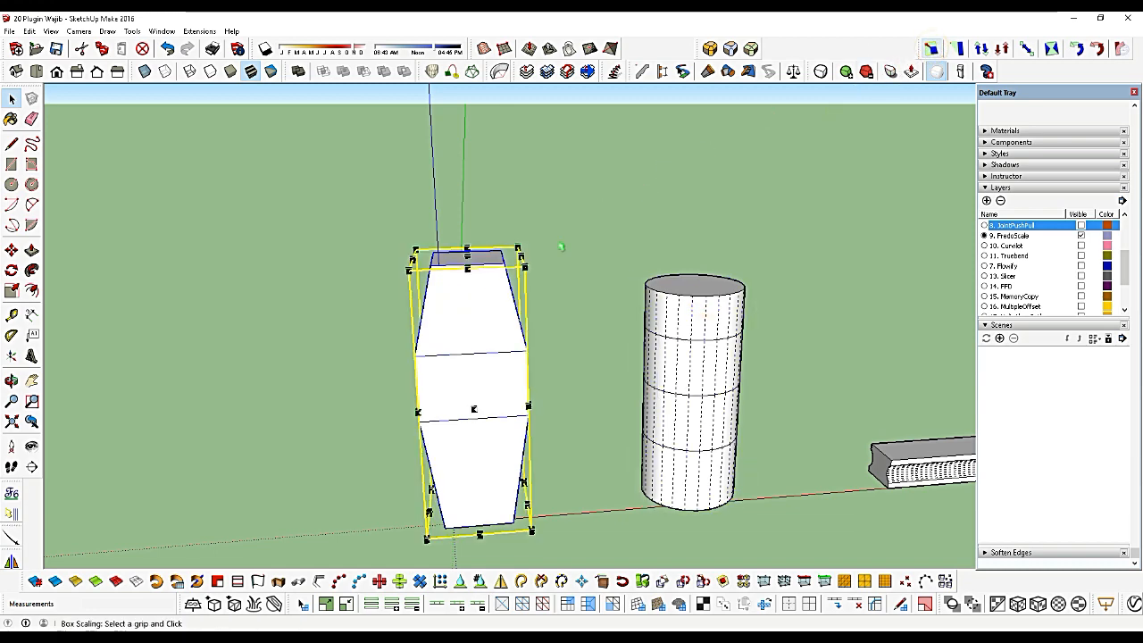
click(523, 257)
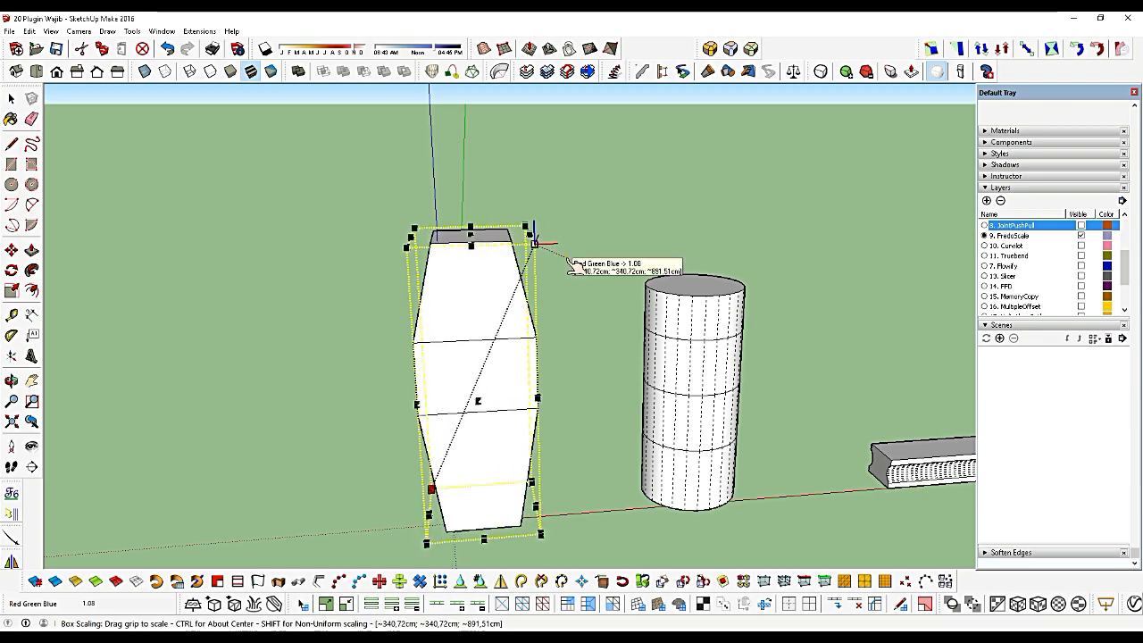
drag(529, 230, 472, 189)
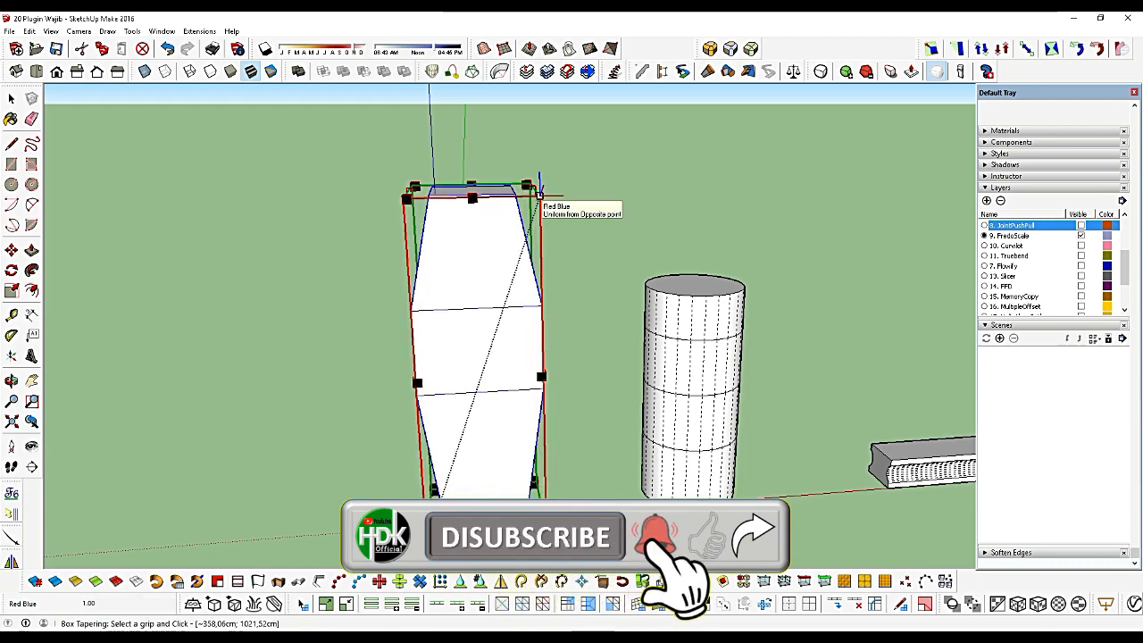
drag(540, 196, 511, 209)
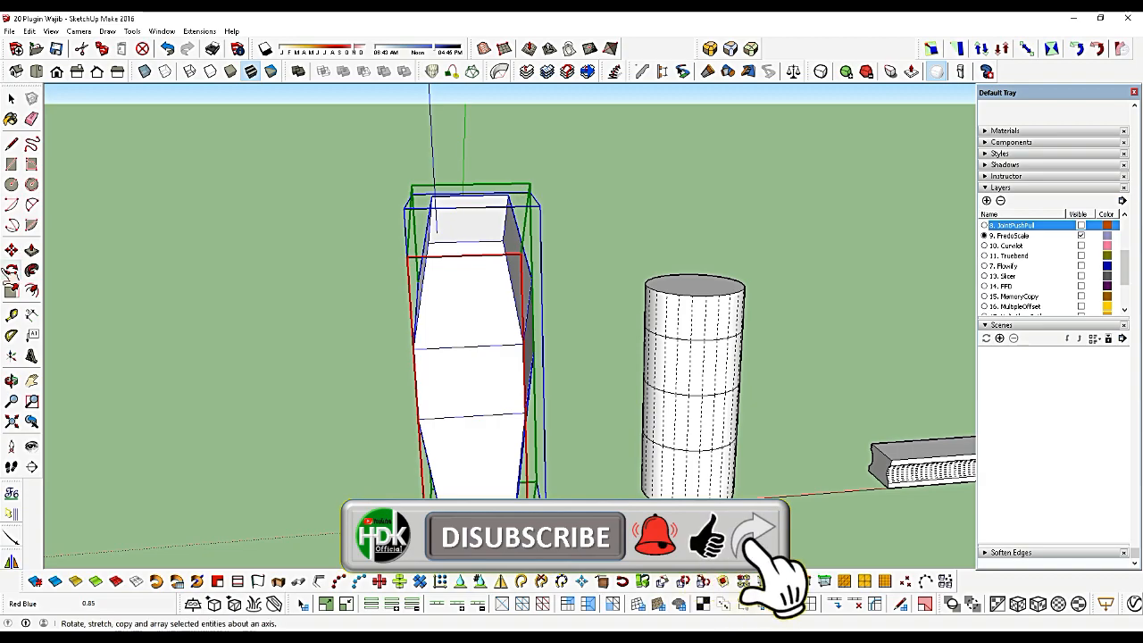
middle_drag(247, 349, 579, 293)
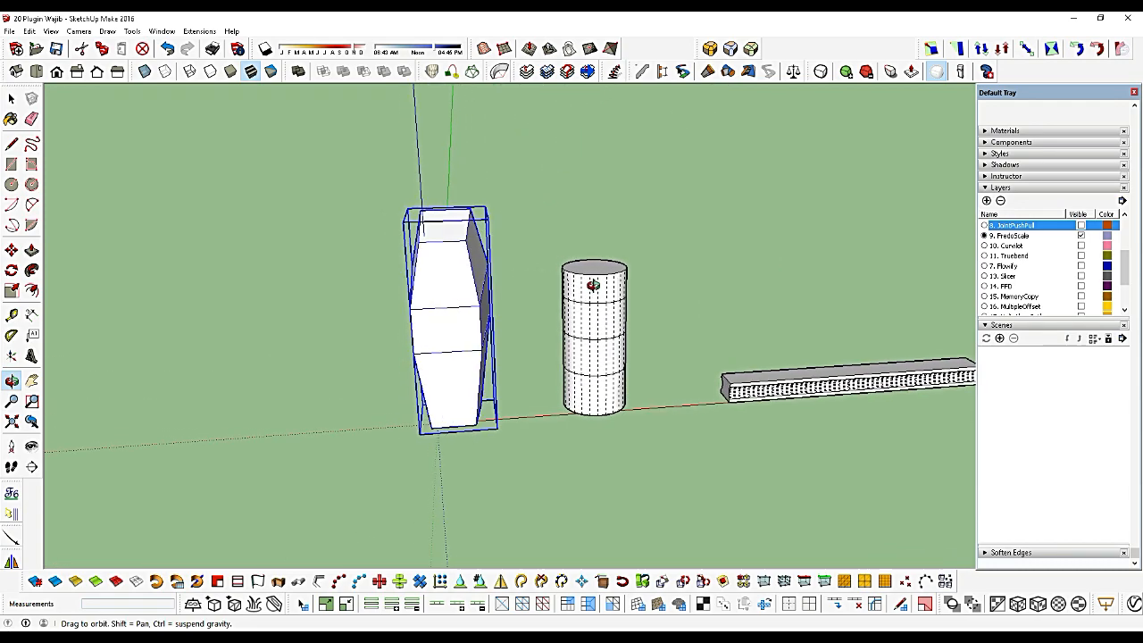
Open the cylinder group and taper all its geometry on one side by a factor of 0.86 with Box Tapering
key(space)
click(598, 289)
double_click(597, 289)
drag(497, 183, 763, 417)
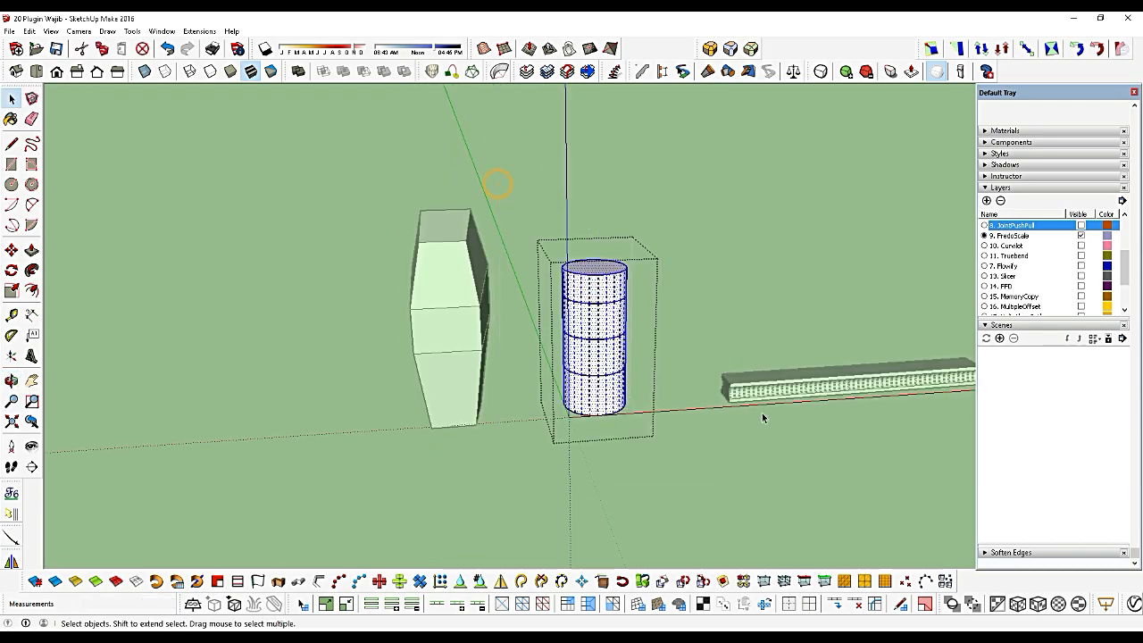
click(963, 51)
scroll(632, 279, up, 2)
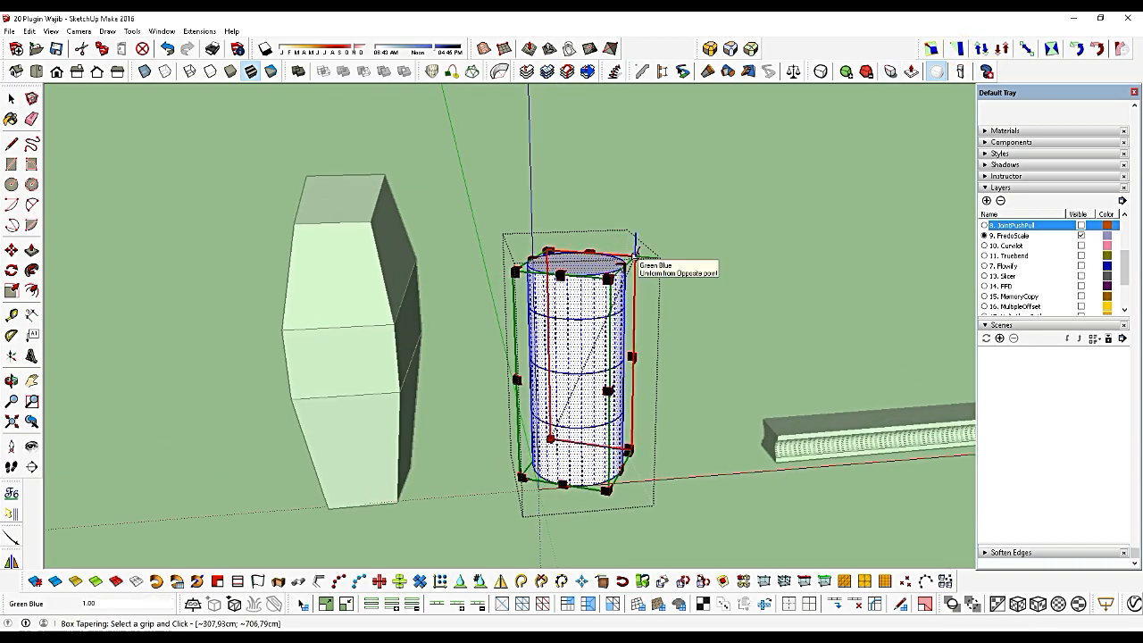
click(632, 261)
click(630, 290)
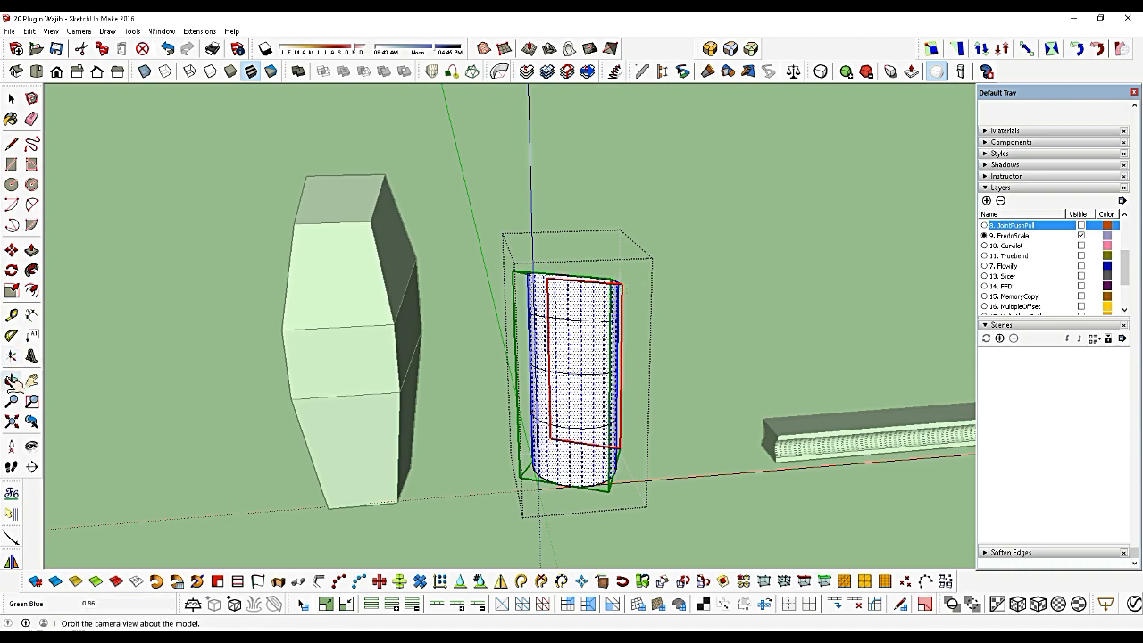
click(12, 381)
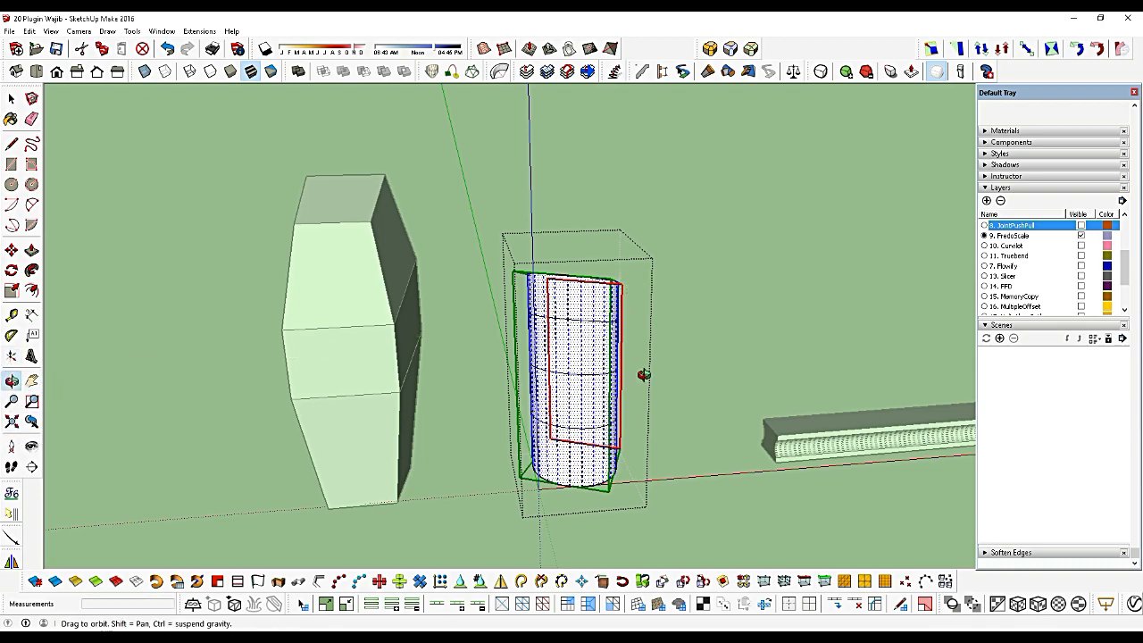
drag(643, 375, 592, 309)
key(space)
click(650, 291)
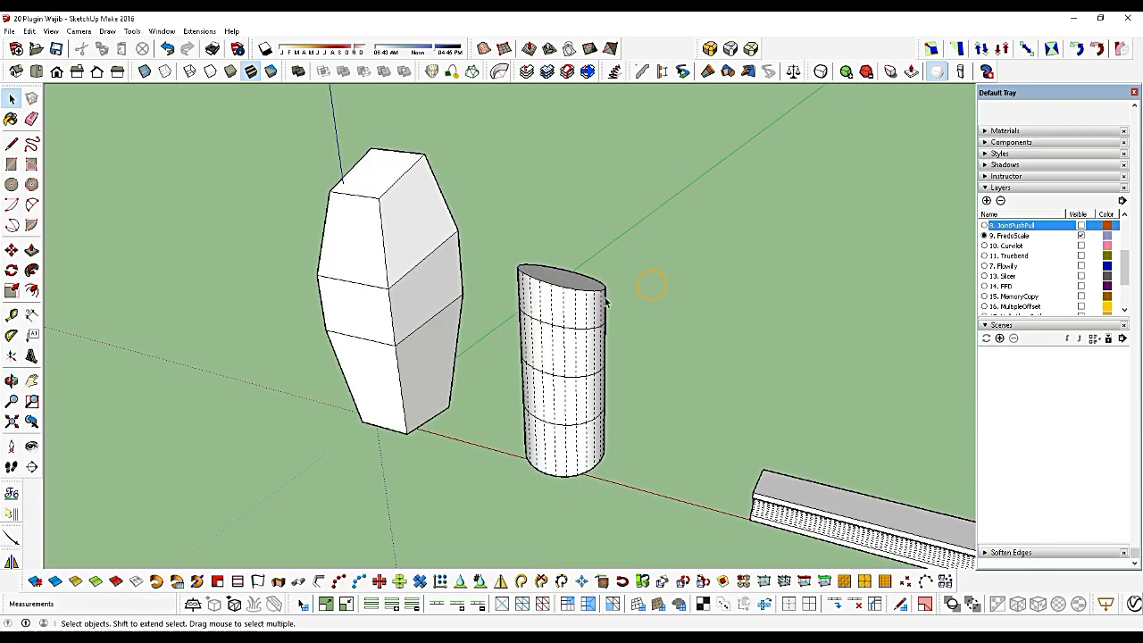
scroll(616, 286, up, 5)
click(604, 275)
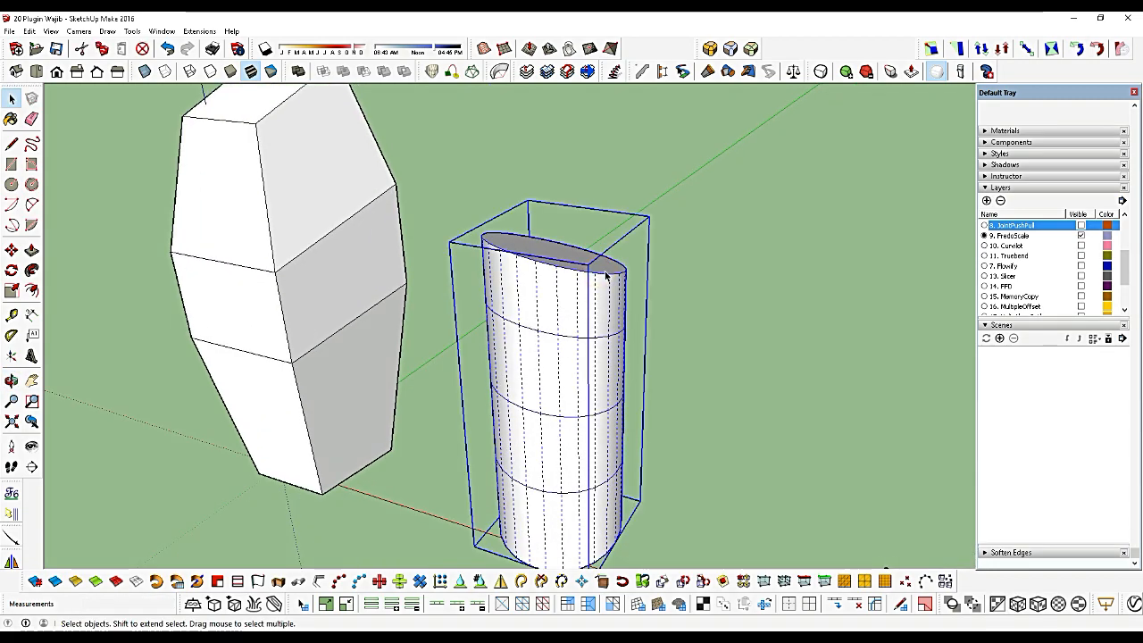
scroll(605, 275, down, 6)
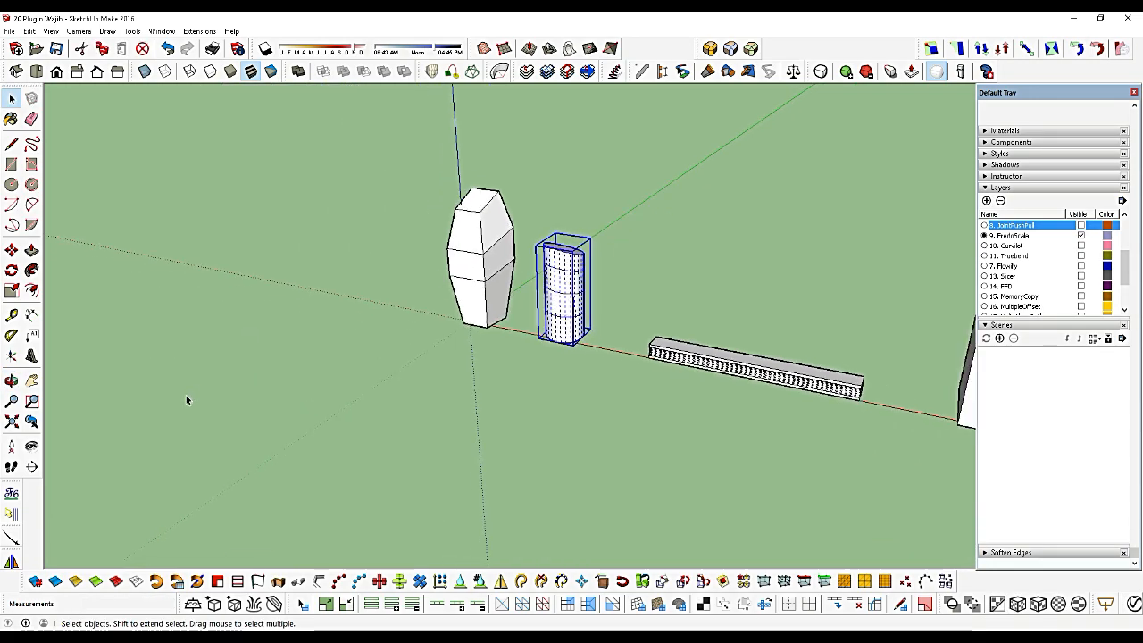
Bend the long moulding bar upward by 101 degrees along its lower edge with Radial Bending, starting from the end nearest the cylinder
drag(446, 366, 563, 349)
click(612, 347)
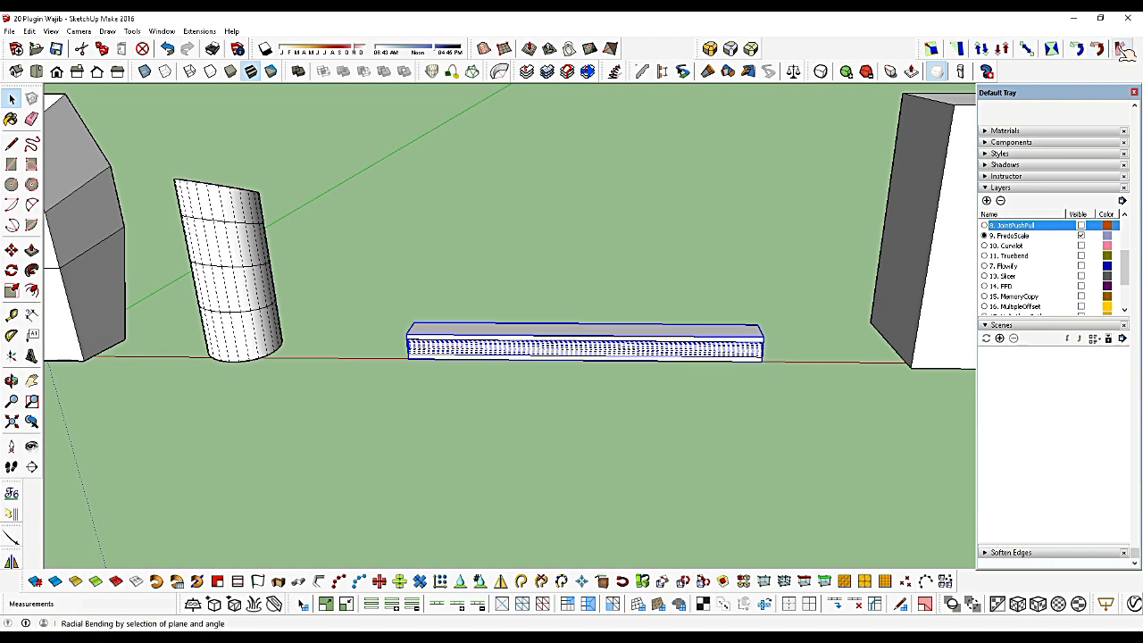
click(1121, 49)
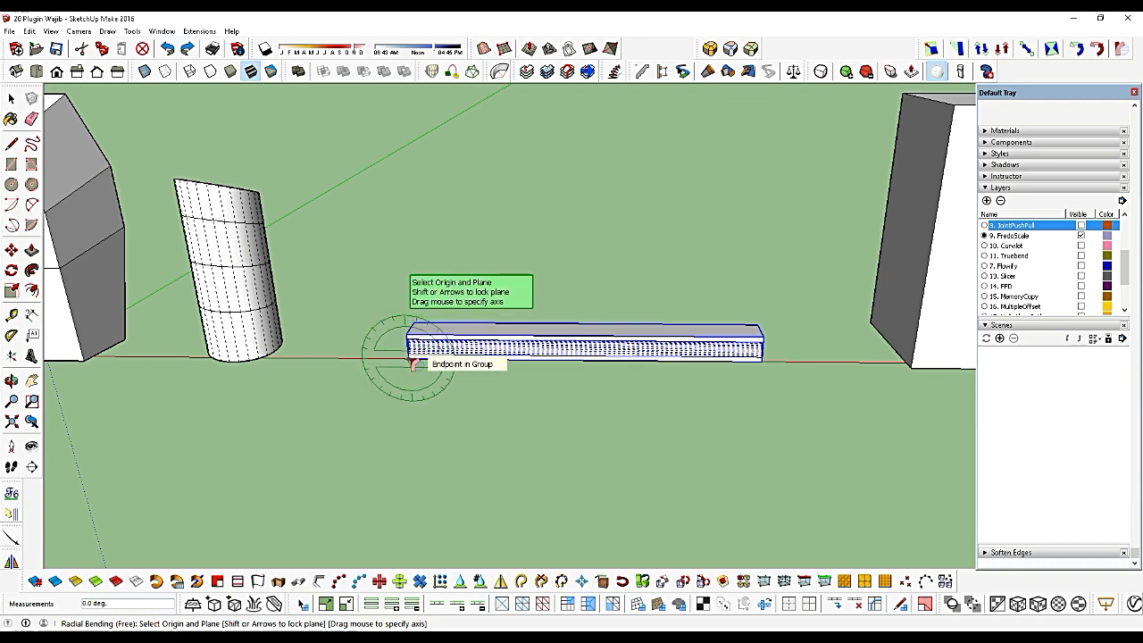
click(411, 361)
click(762, 360)
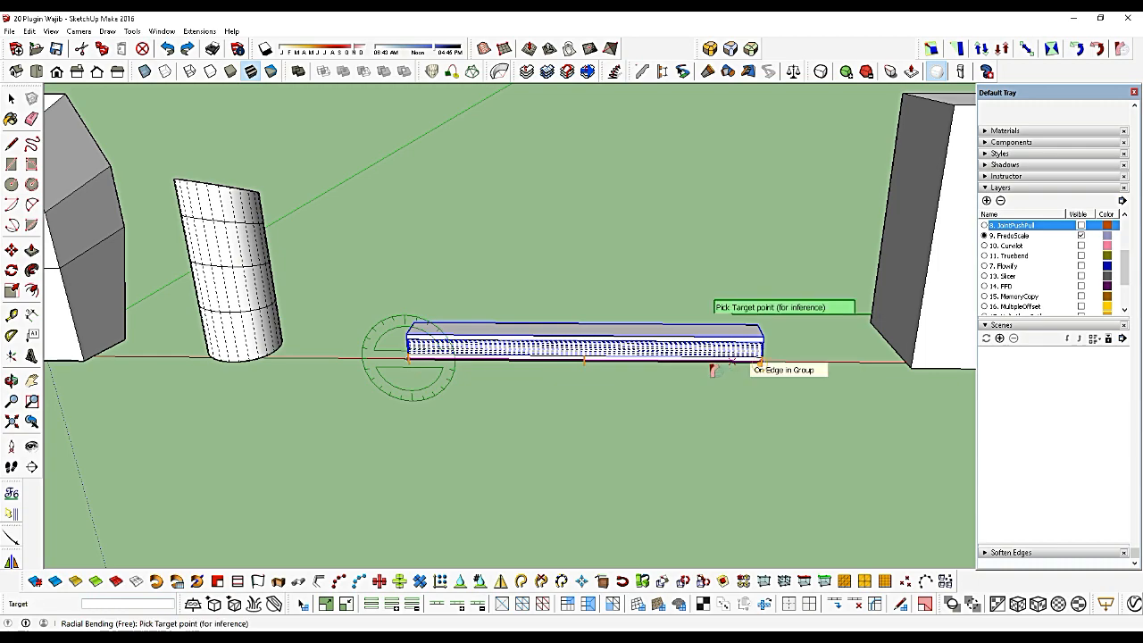
click(650, 369)
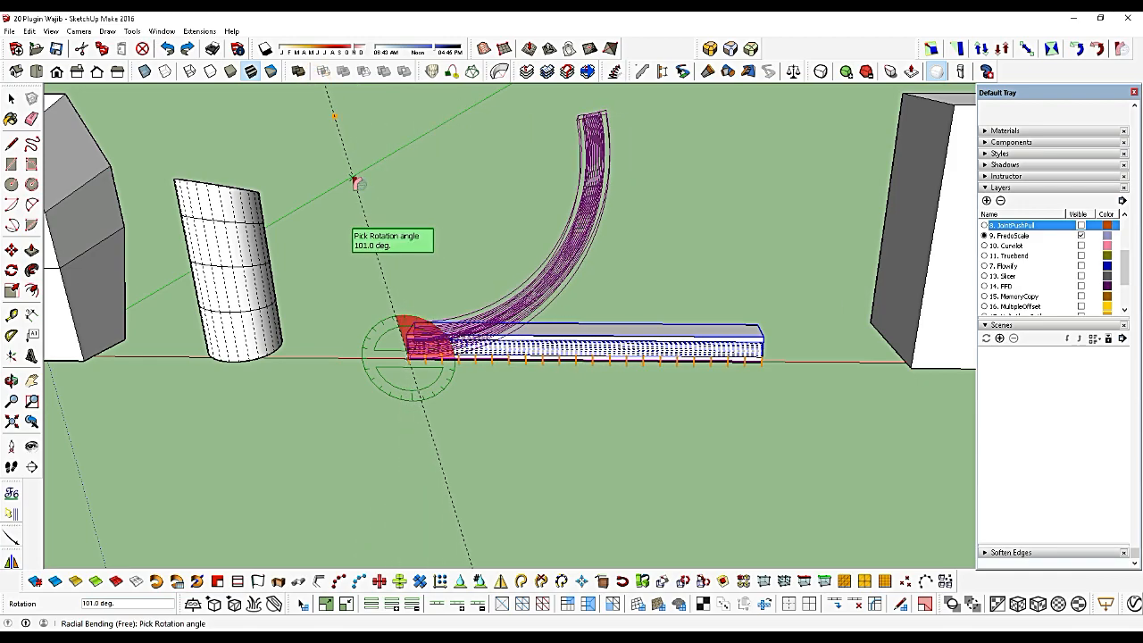
click(355, 181)
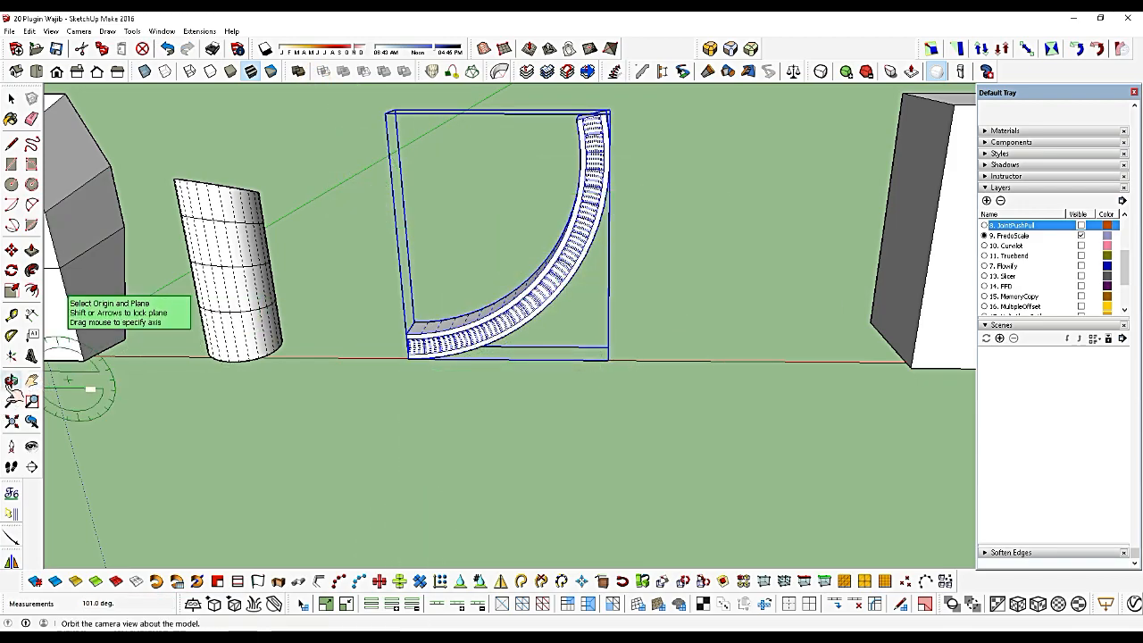
click(10, 380)
mouse_move(500, 335)
mouse_down()
mouse_move(533, 323)
mouse_move(837, 354)
mouse_move(643, 426)
mouse_move(493, 337)
mouse_up()
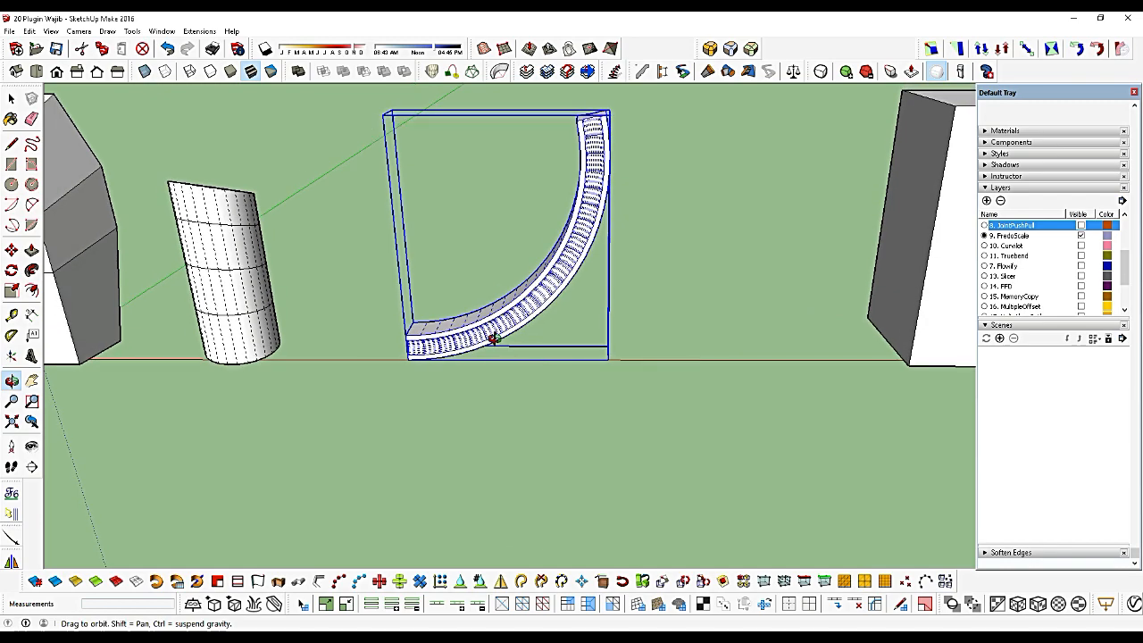
click(12, 100)
click(340, 374)
Twist the tall box about its vertical axis by 110 degrees with Box Twisting
scroll(340, 374, down, 6)
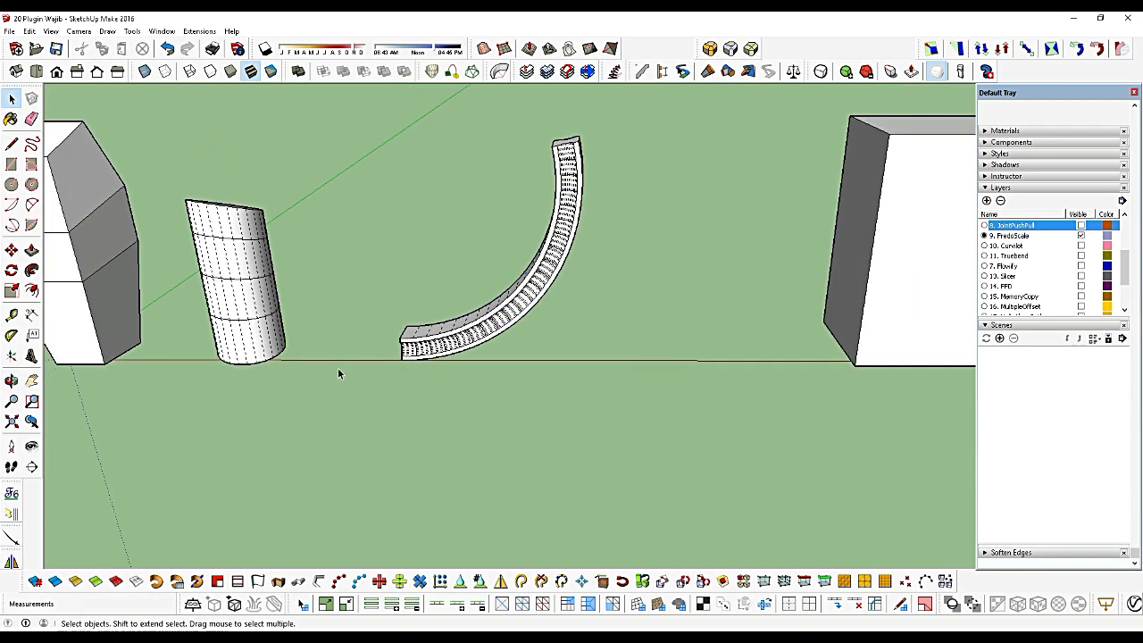
drag(788, 357, 605, 170)
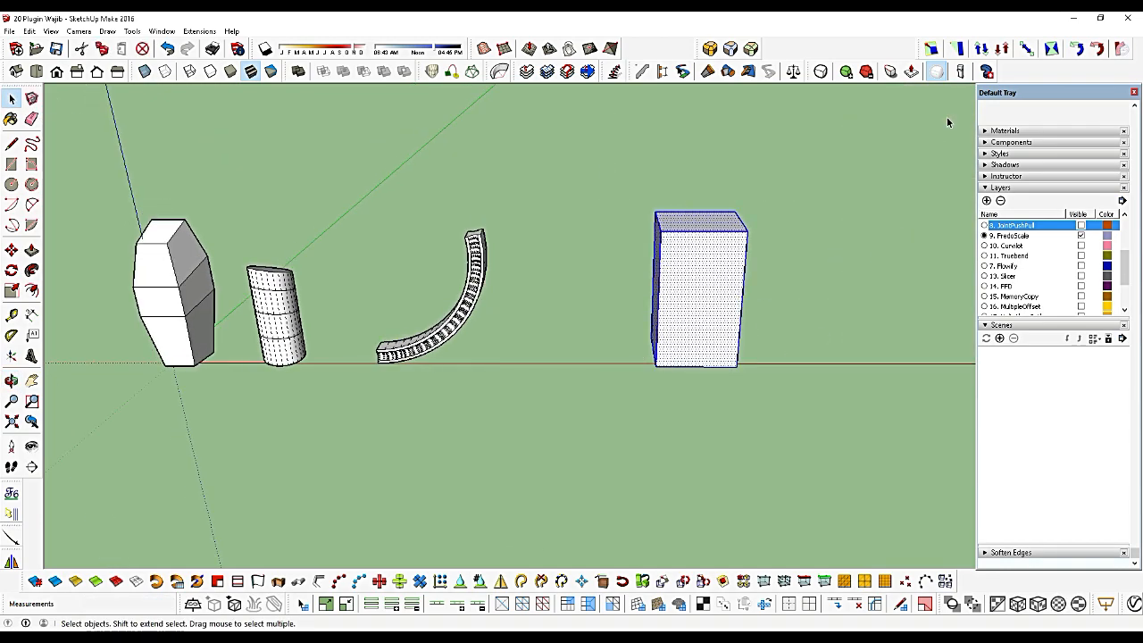
click(1051, 50)
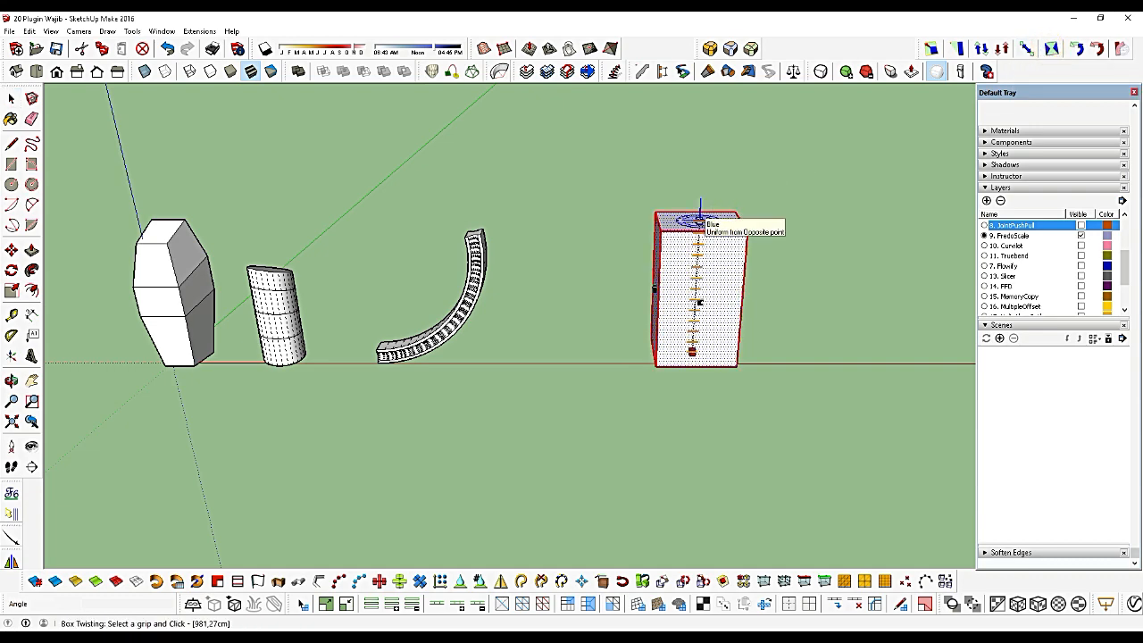
click(700, 221)
click(766, 235)
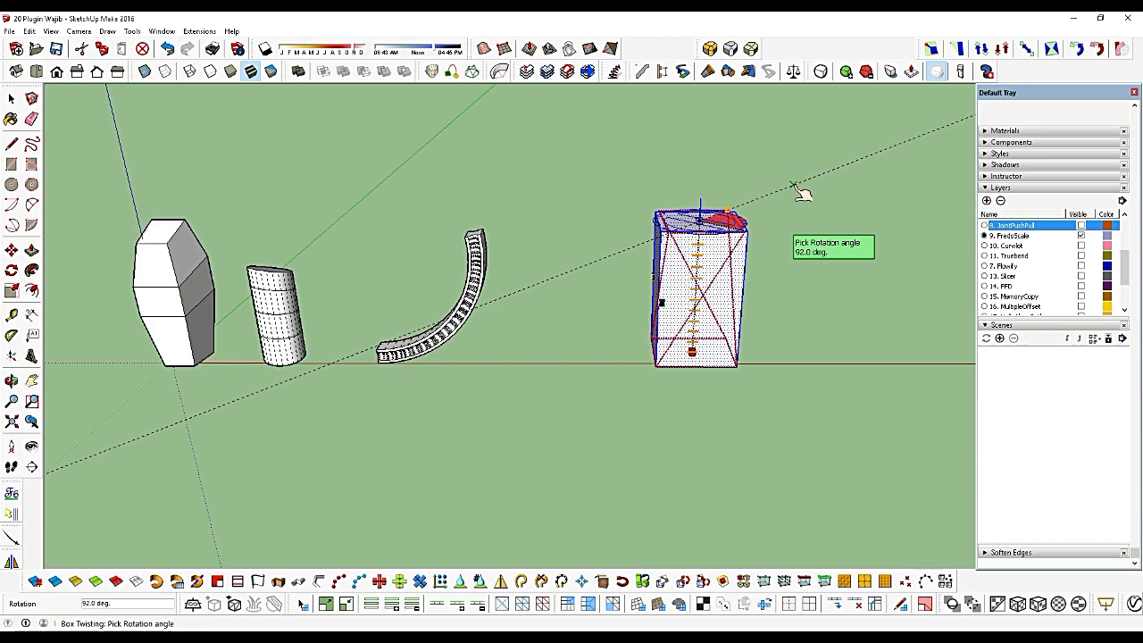
click(788, 129)
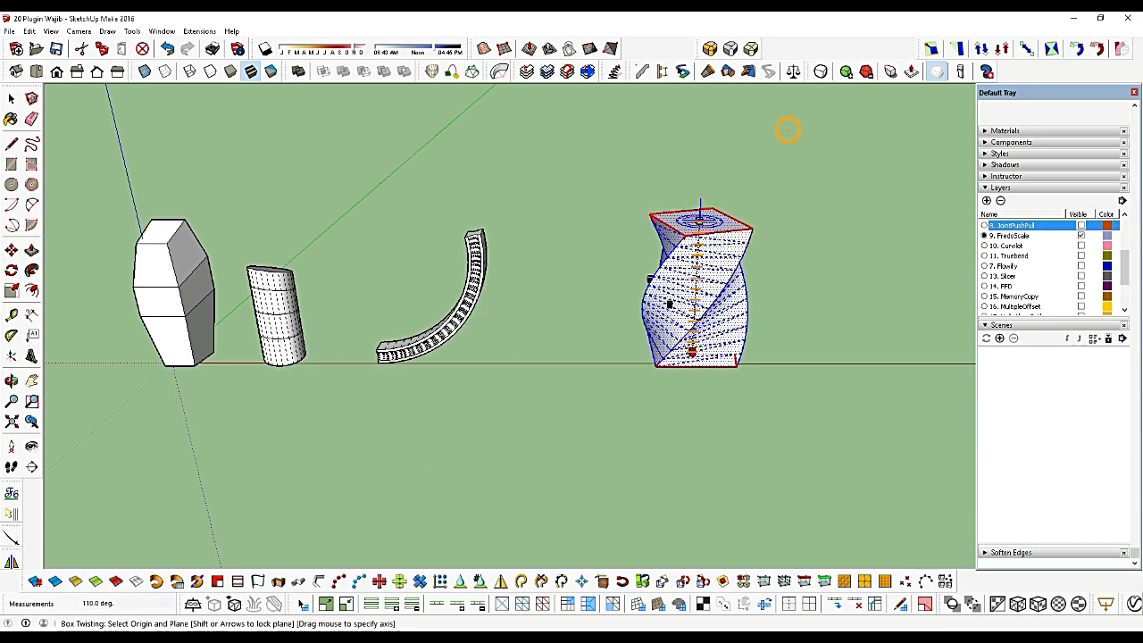
key(space)
Turn off the display of hidden geometry on the twisted box and the neighbouring shapes
scroll(735, 290, up, 3)
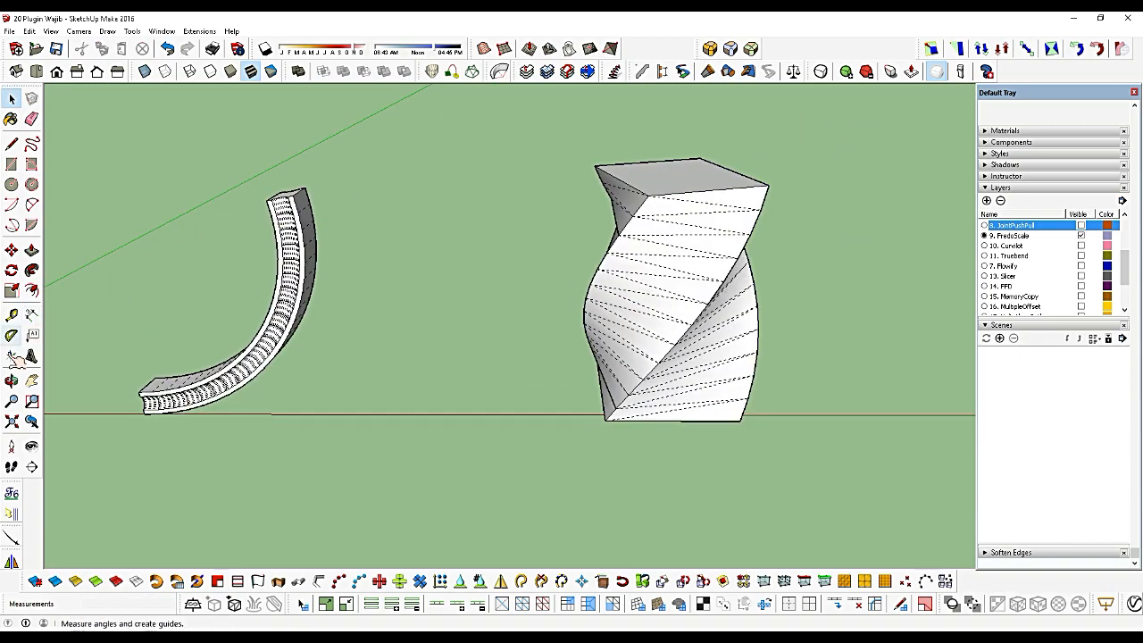
click(12, 381)
drag(268, 357, 679, 339)
click(51, 30)
click(56, 71)
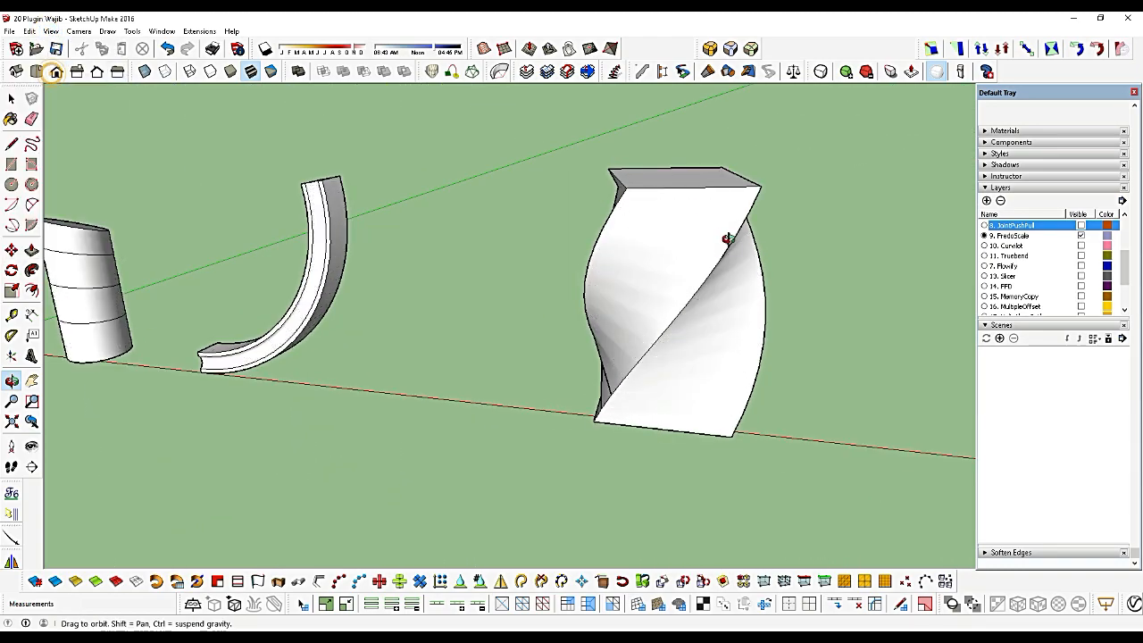
Select the four deformed FredoScale sample shapes and combine them into one group
mouse_move(699, 280)
mouse_down()
mouse_move(630, 326)
mouse_move(852, 342)
mouse_move(691, 276)
mouse_up()
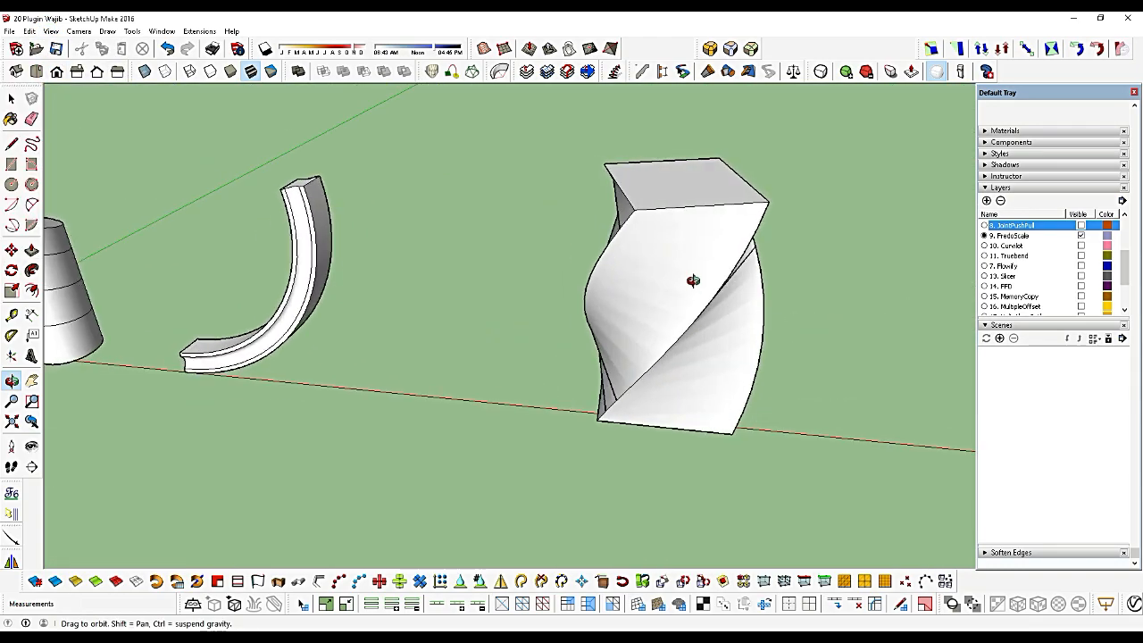
scroll(697, 279, down, 4)
drag(741, 331, 714, 299)
key(space)
drag(330, 182, 795, 434)
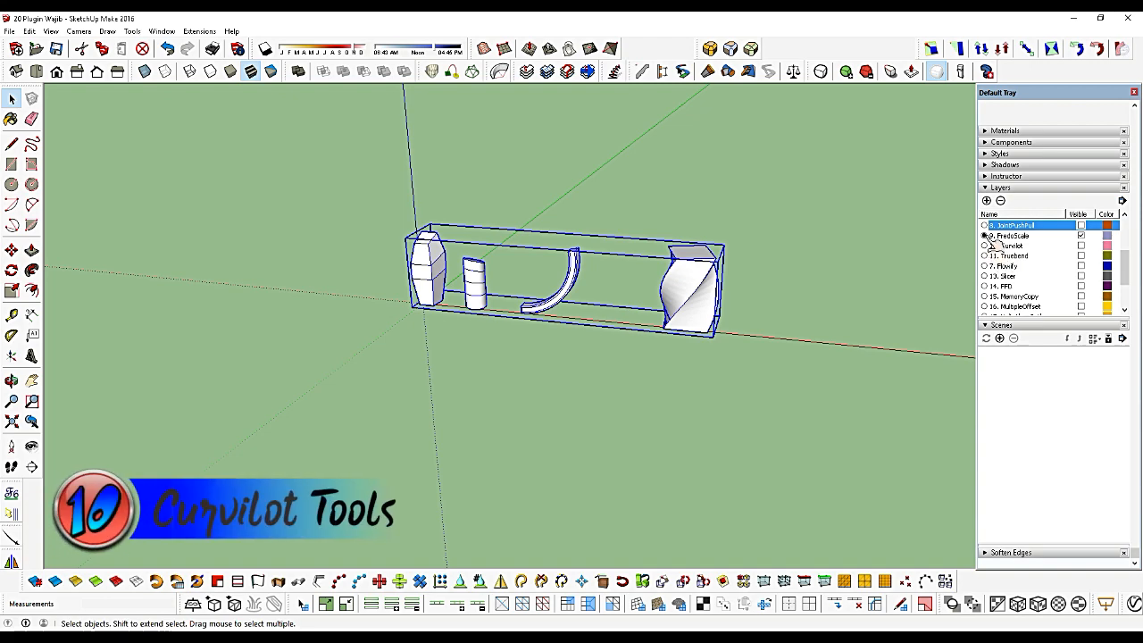
Make layer 10. Curvilot the active layer and hide layer 9. FredoScale
click(1027, 236)
click(985, 245)
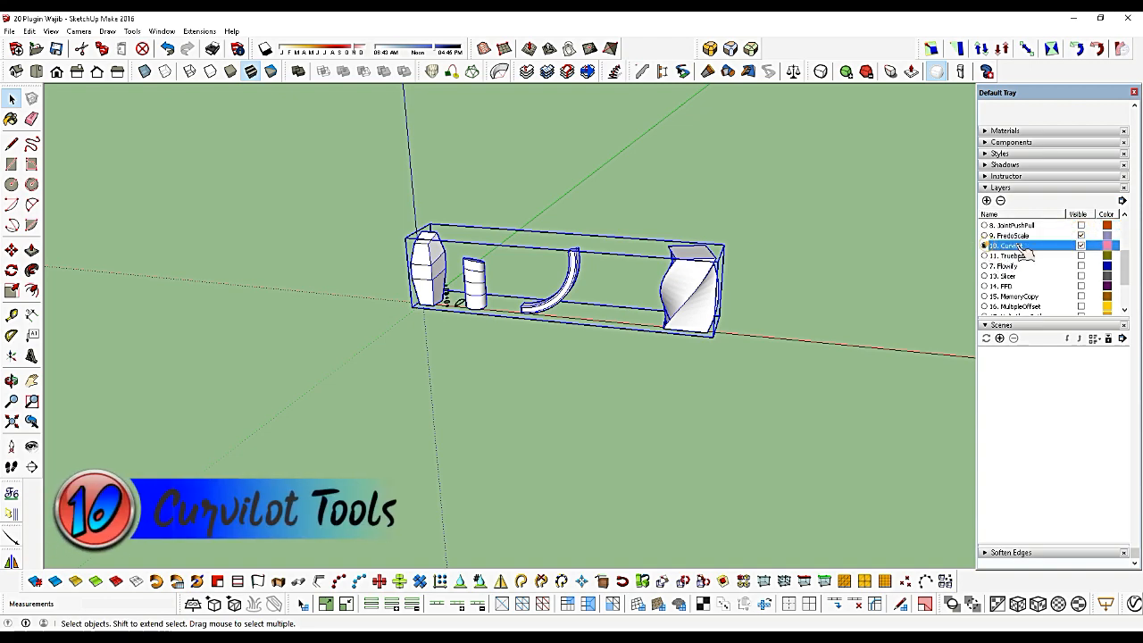
click(1081, 235)
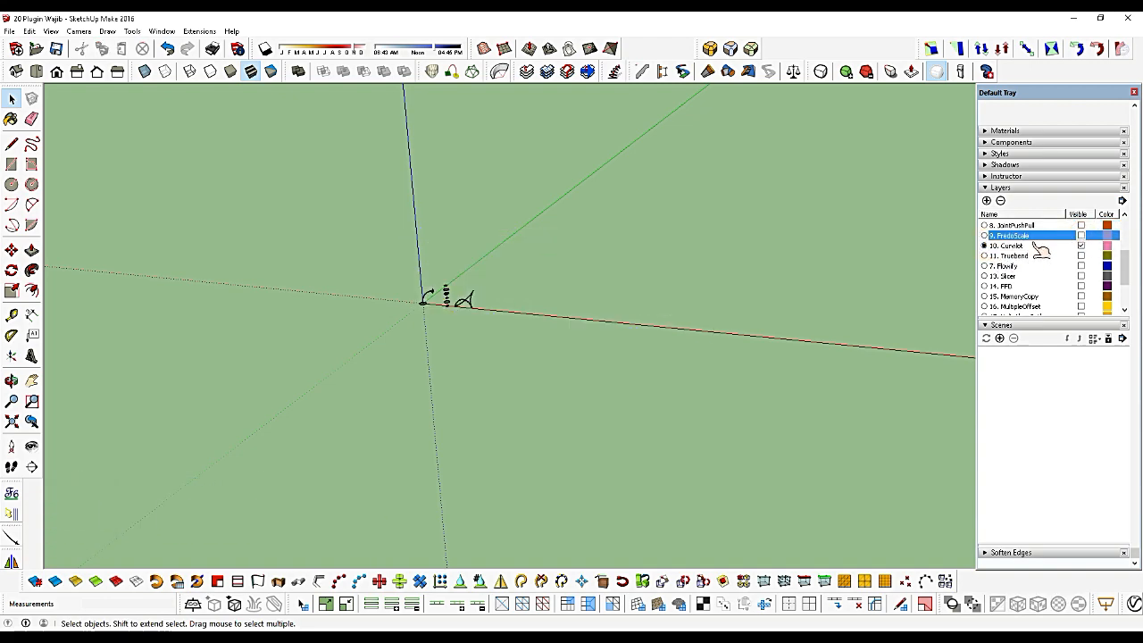
click(1036, 245)
scroll(446, 303, up, 8)
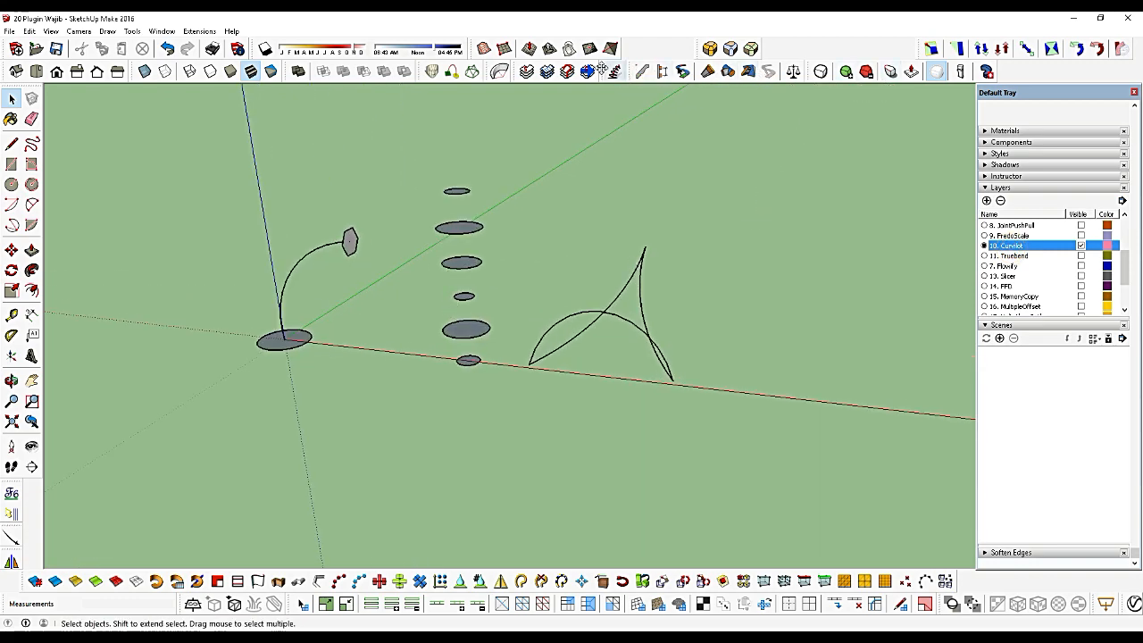
Undock the Curviloft tools over the model and explode the group of sample circles and curves
drag(417, 74, 354, 111)
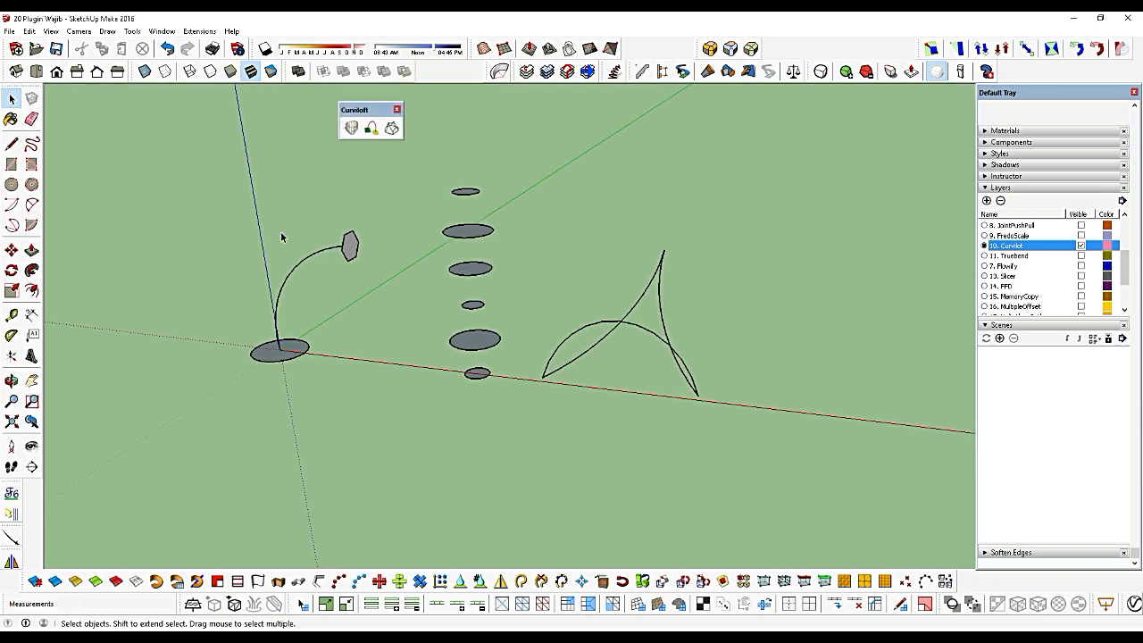
click(12, 379)
drag(235, 360, 505, 325)
key(space)
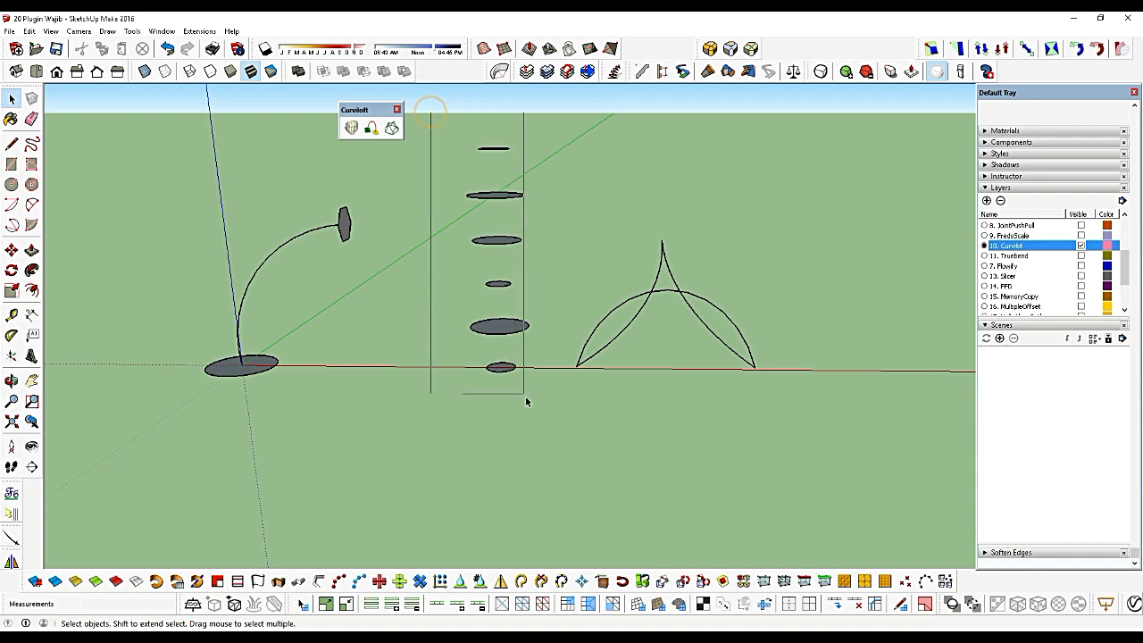
right_click(491, 196)
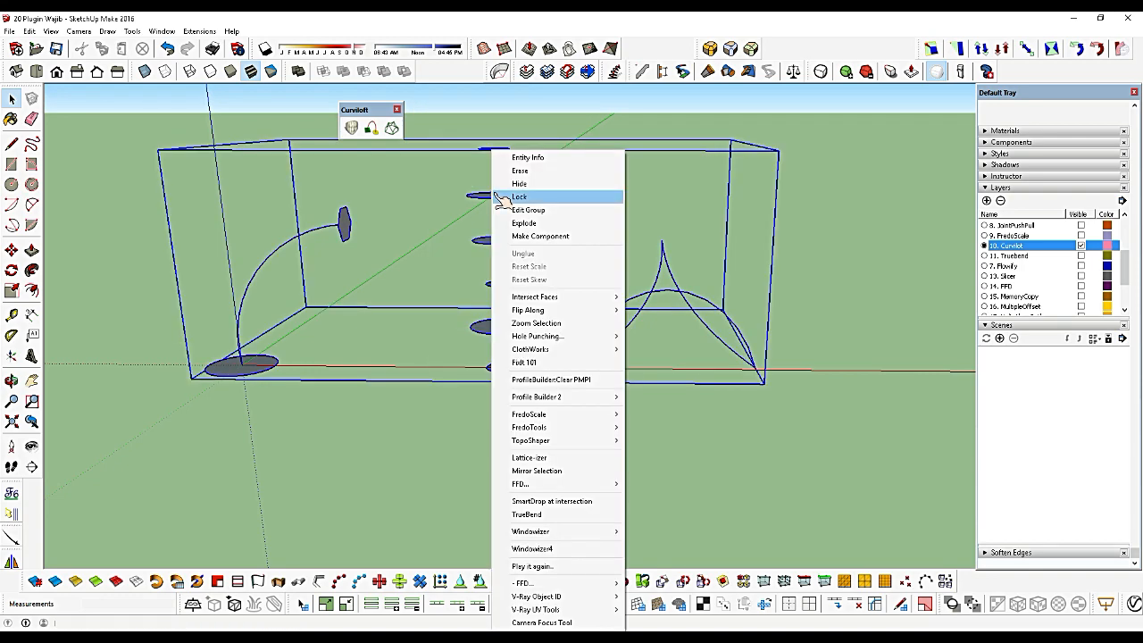
click(524, 222)
click(544, 413)
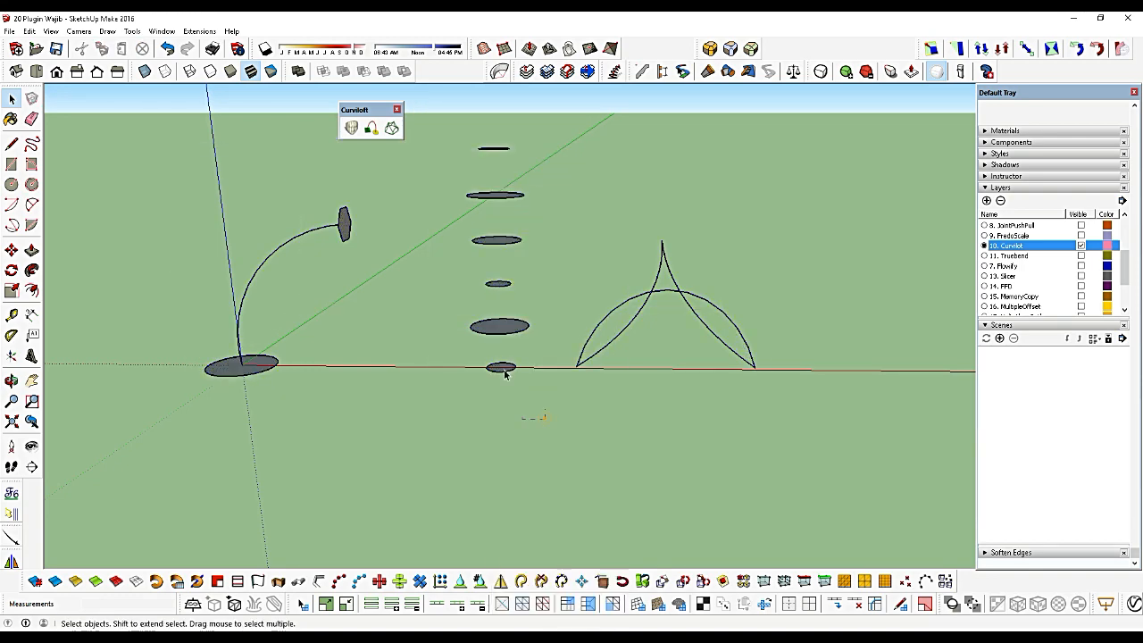
Loft the six stacked circles into one smooth vase-like body with Curviloft's Loft by Spline
drag(451, 134, 448, 124)
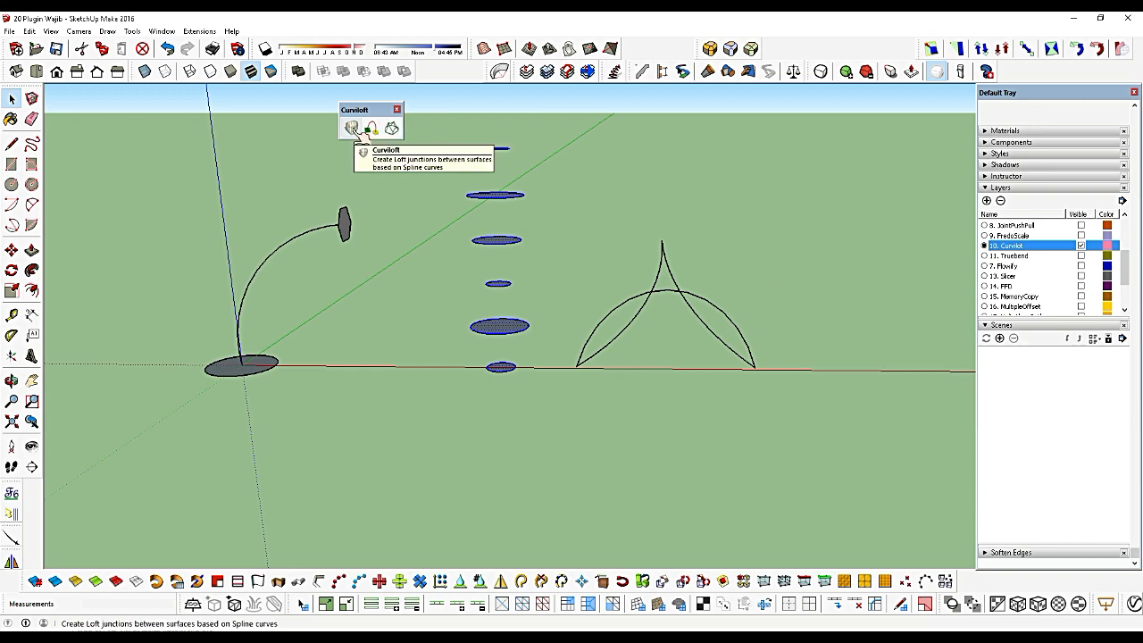
click(359, 131)
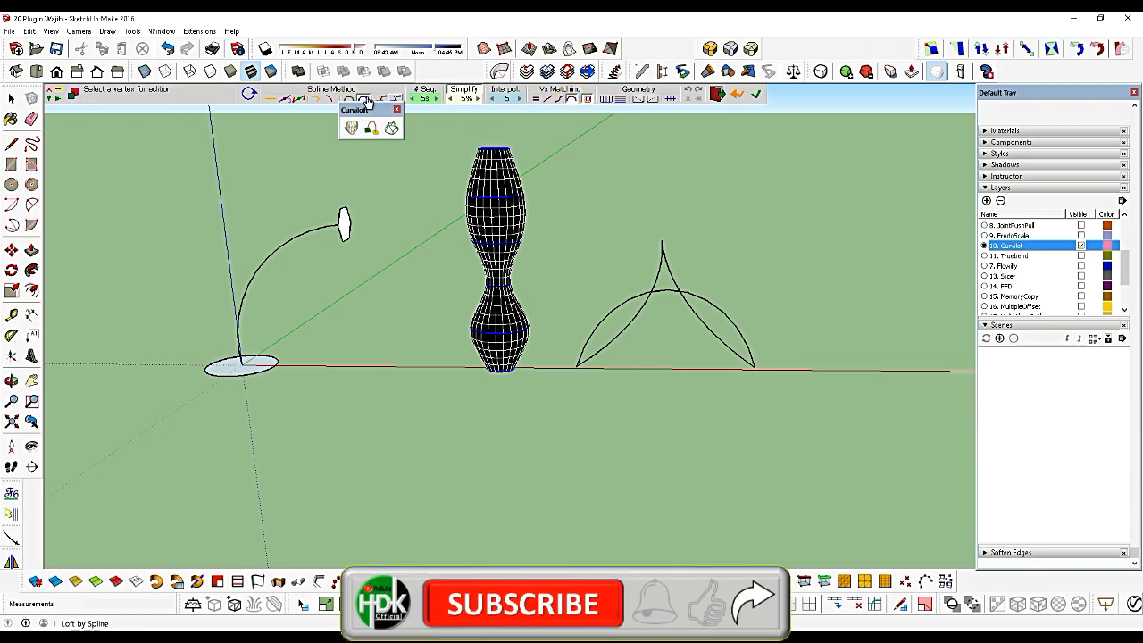
key(Return)
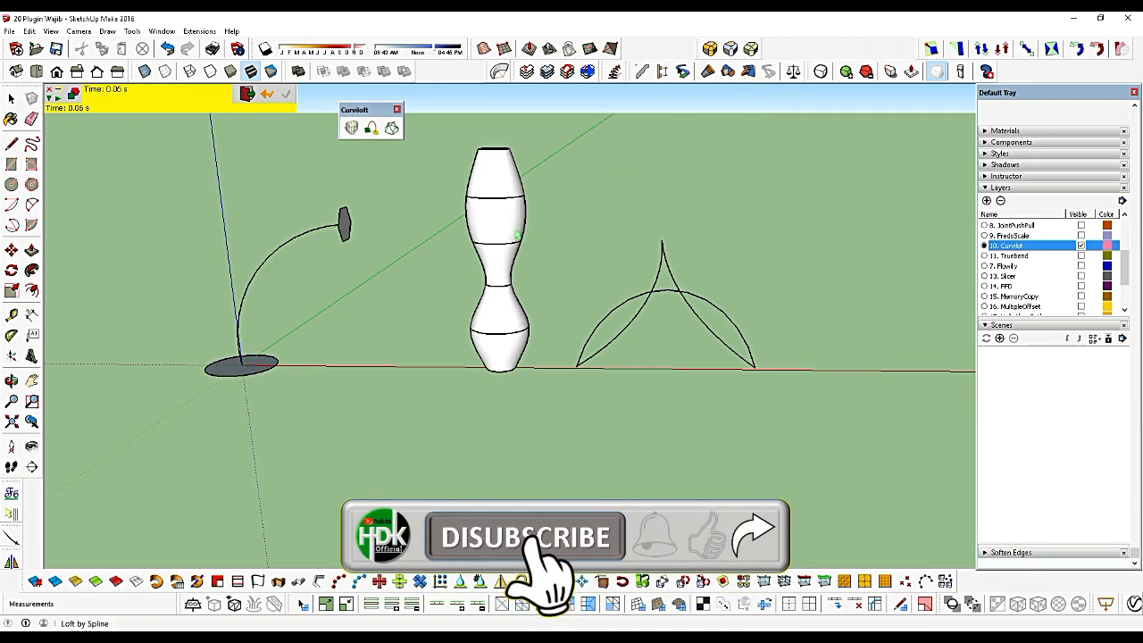
scroll(520, 333, up, 2)
scroll(612, 411, down, 5)
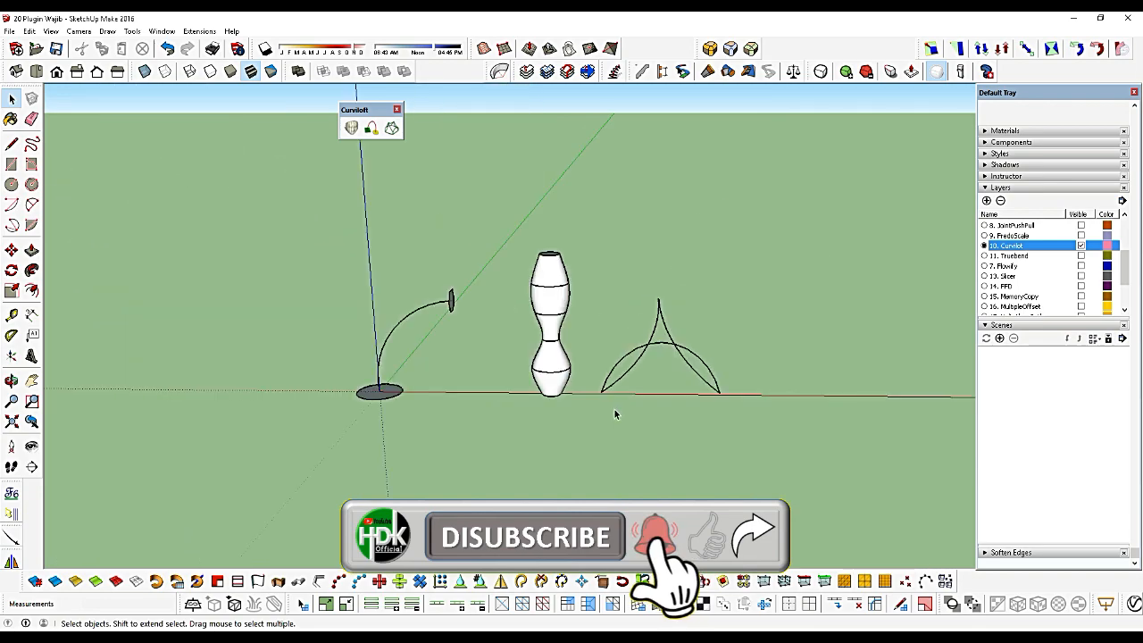
Loft the ground circle to the raised hexagon along the connecting arc with Curviloft's Loft along Path
drag(477, 389, 484, 454)
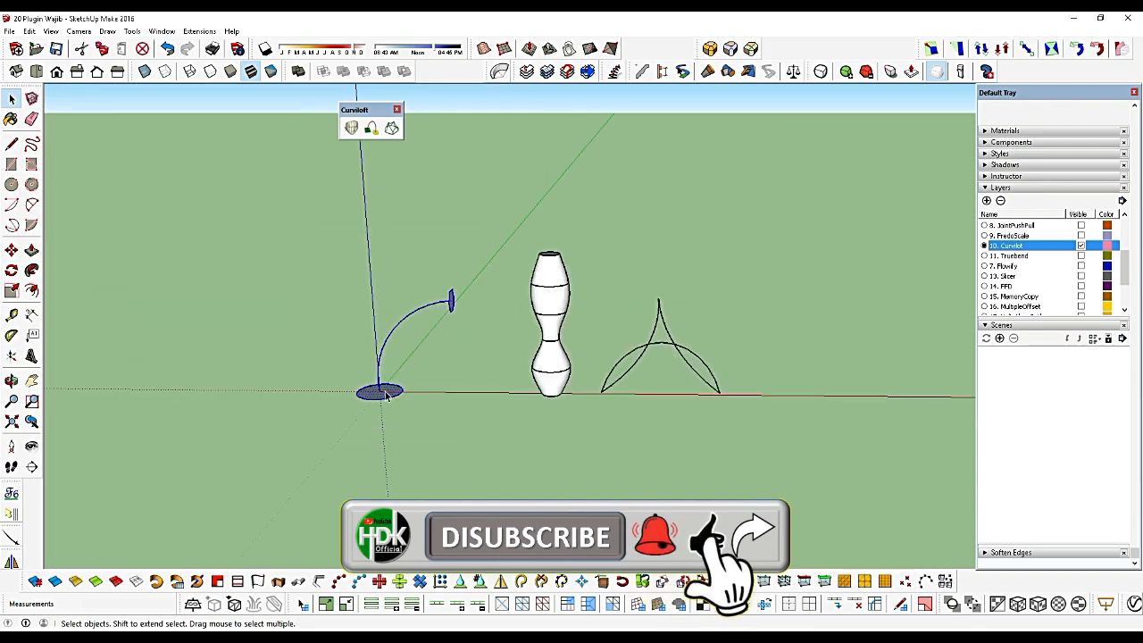
scroll(387, 393, up, 3)
key(o)
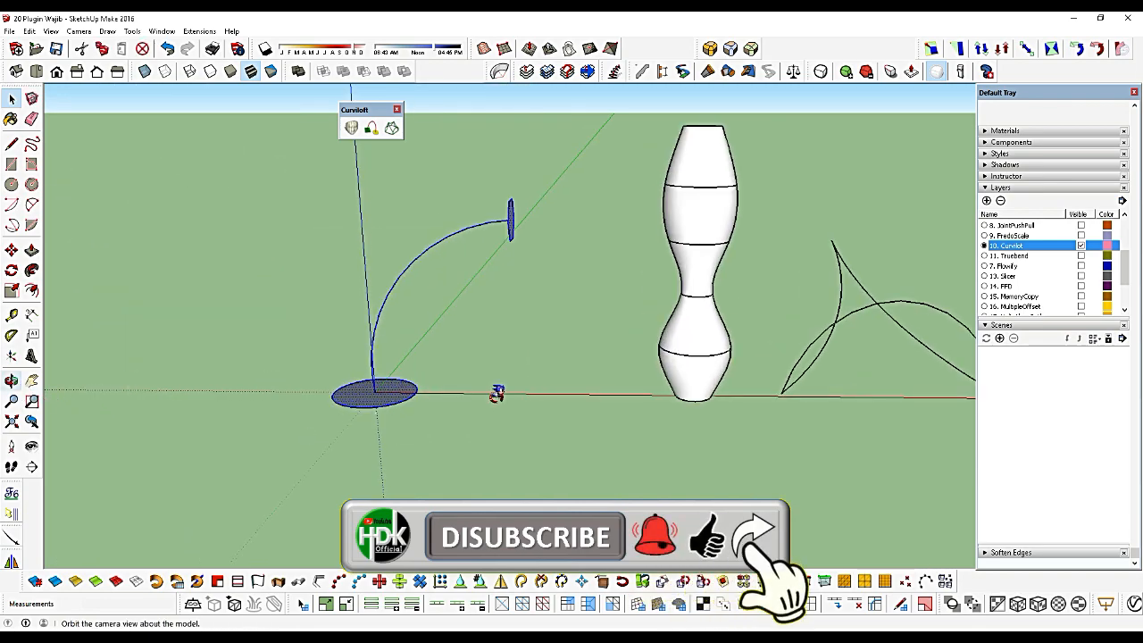
drag(491, 432, 404, 484)
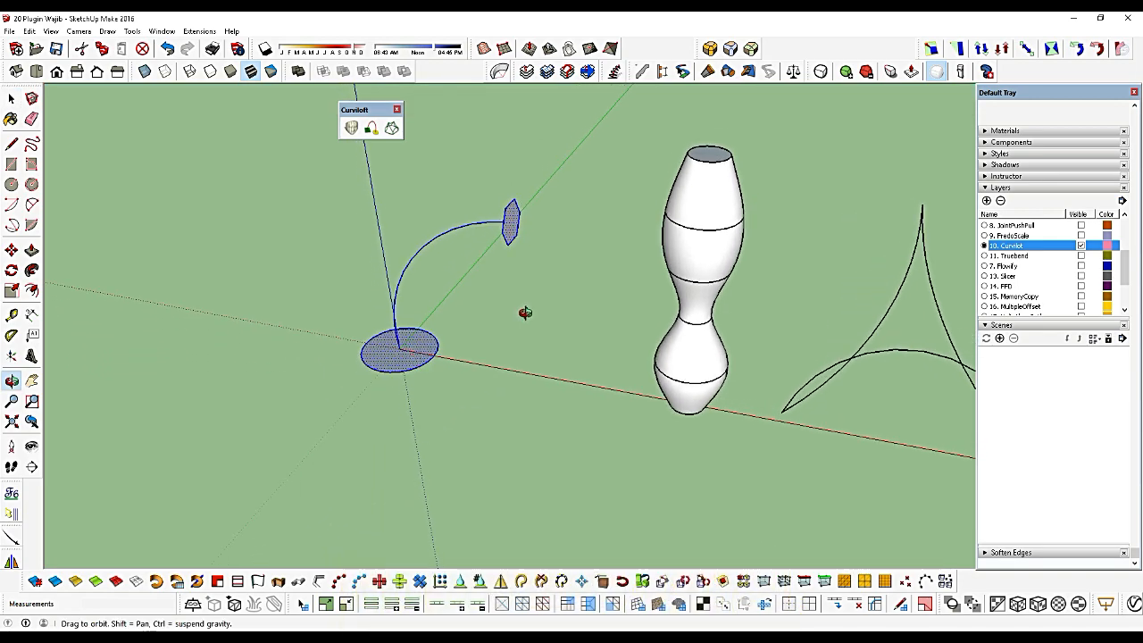
drag(525, 313, 507, 212)
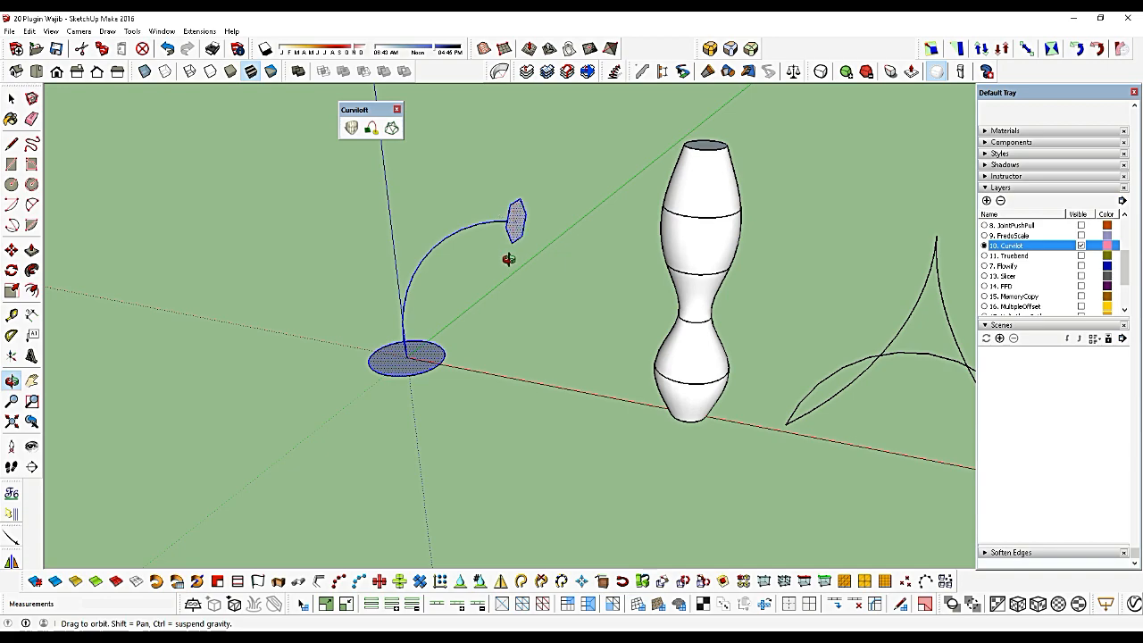
drag(508, 259, 569, 260)
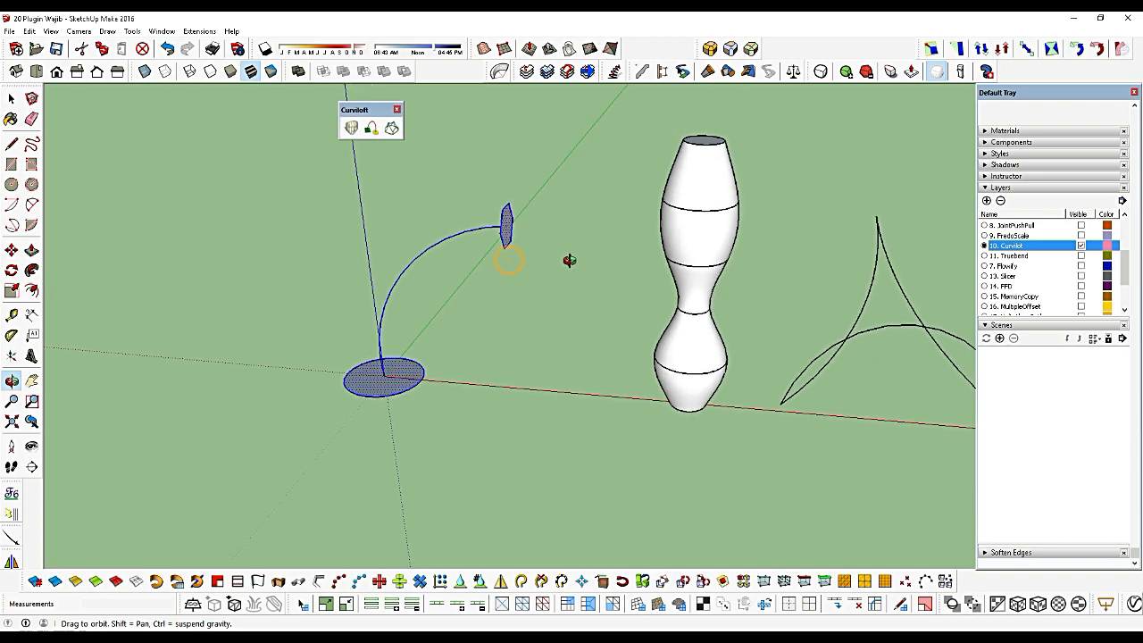
click(373, 128)
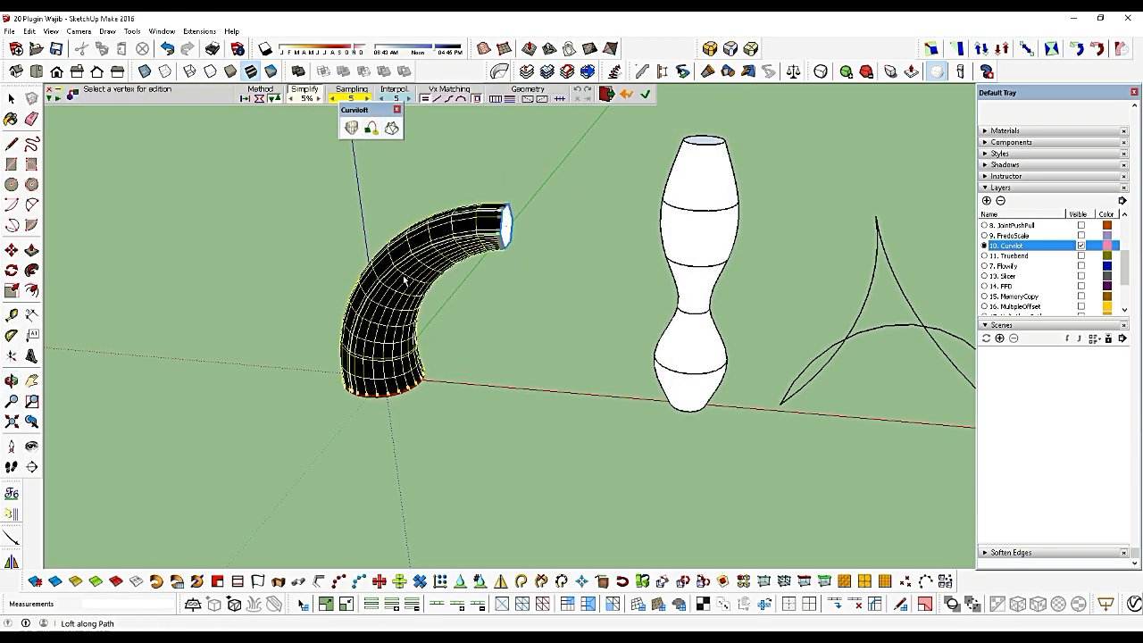
click(293, 267)
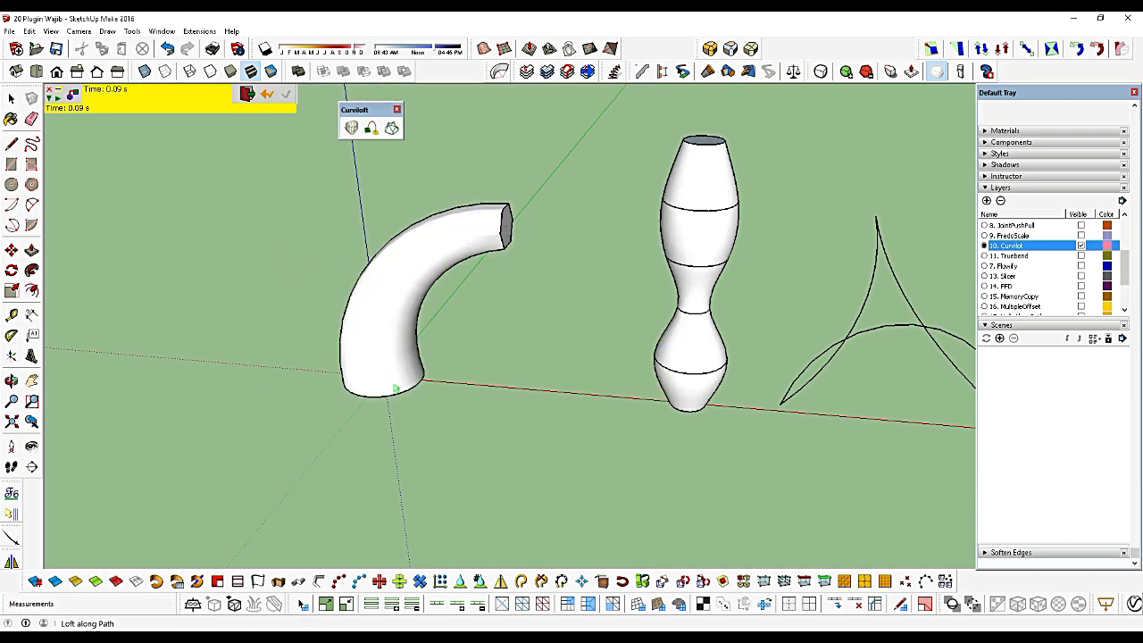
scroll(271, 224, down, 3)
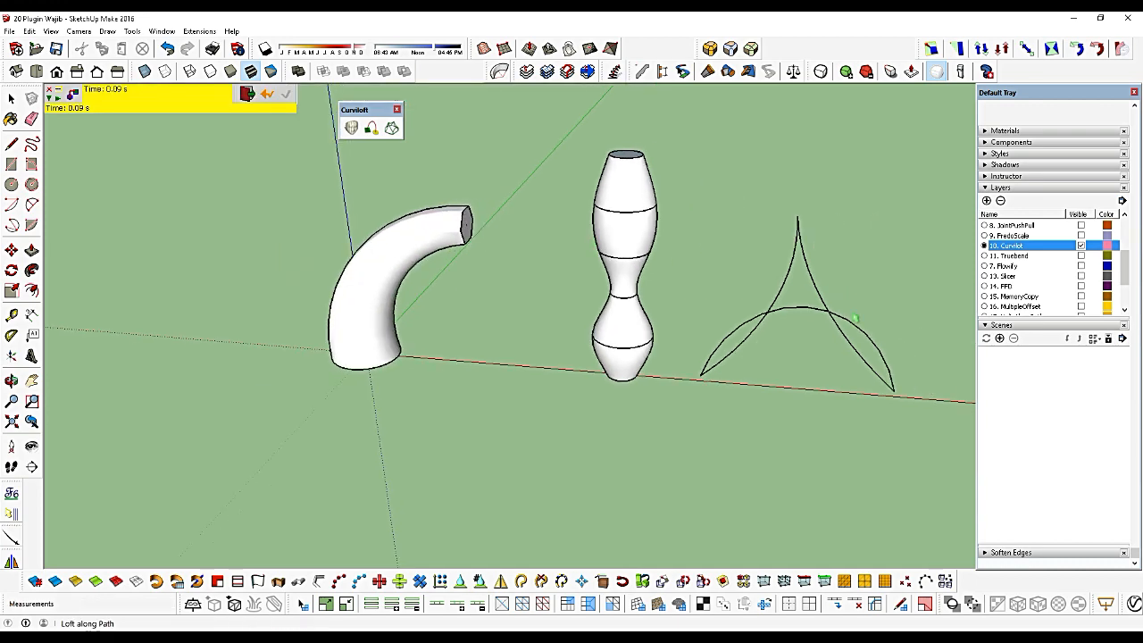
key(space)
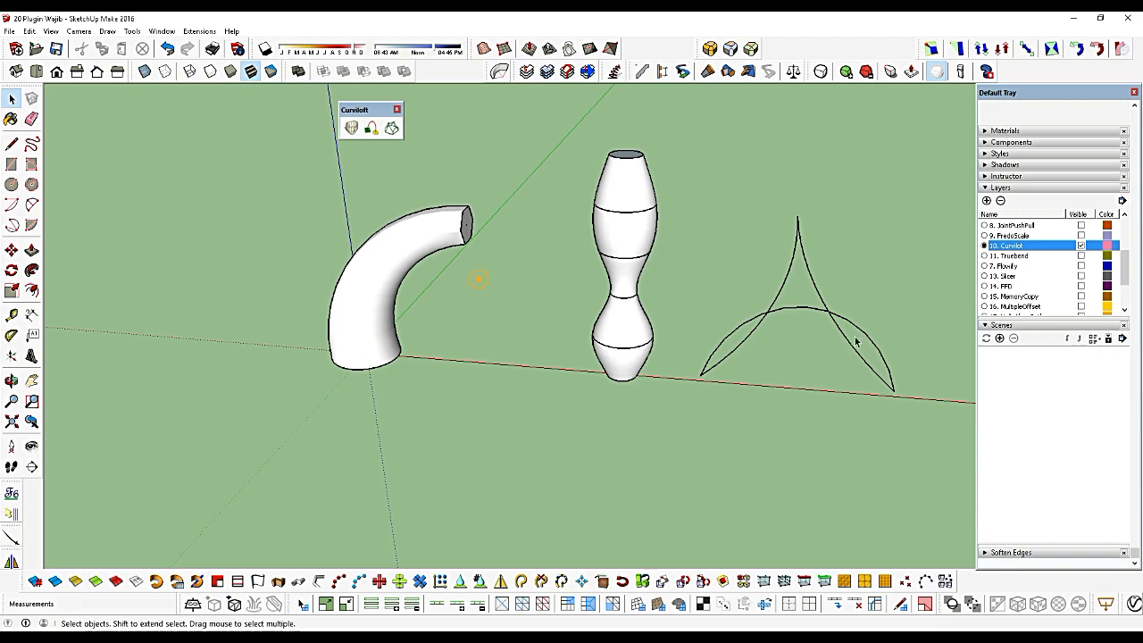
Skin the three connected arcs beside the lofted vase with Curviloft's Skinning to form a curved surface
click(11, 379)
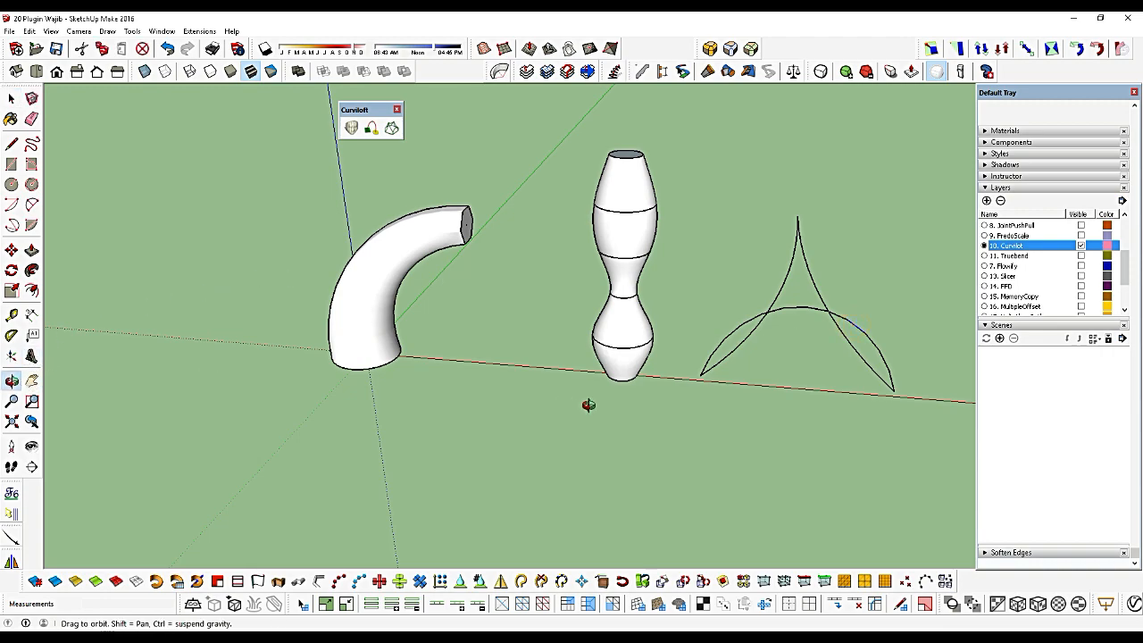
drag(707, 414, 603, 378)
scroll(603, 379, down, 3)
scroll(658, 383, up, 4)
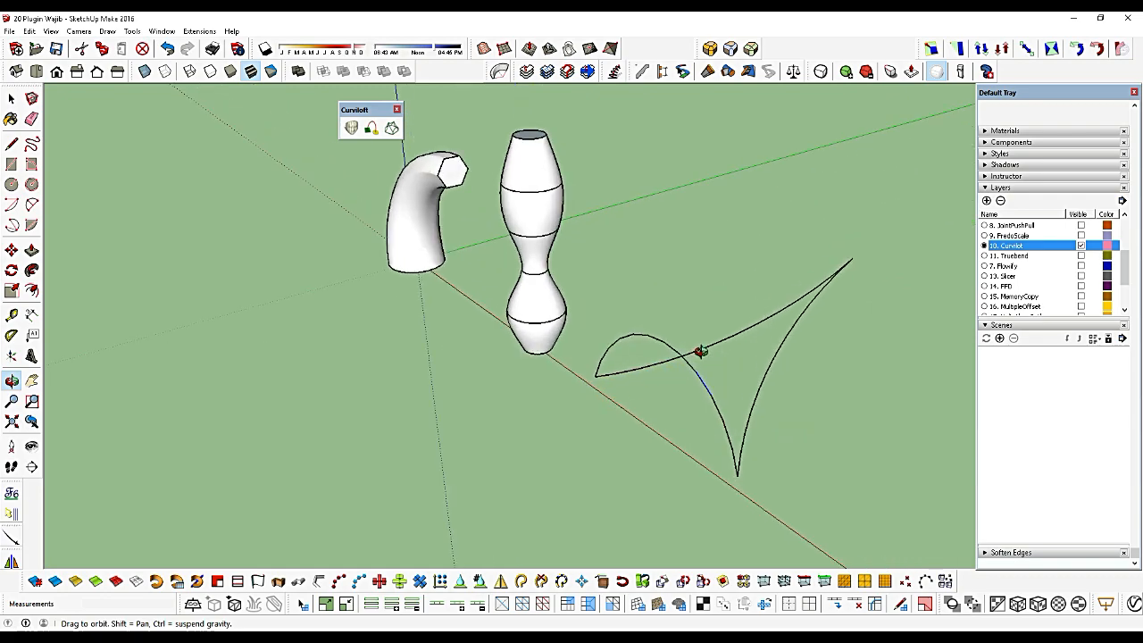
drag(794, 322, 685, 440)
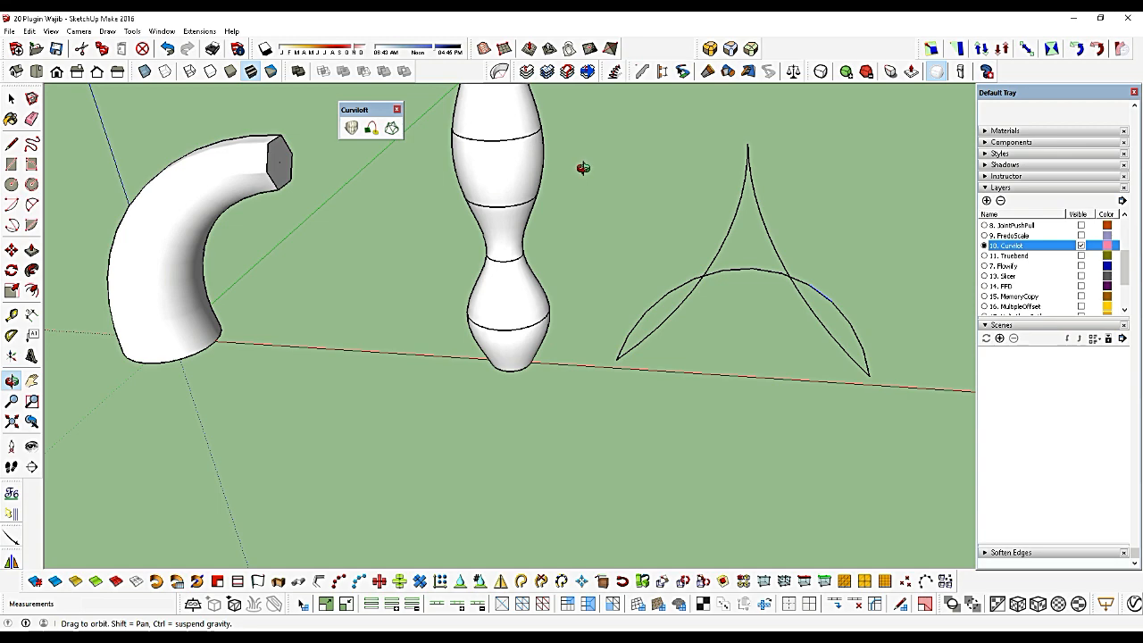
drag(583, 168, 642, 224)
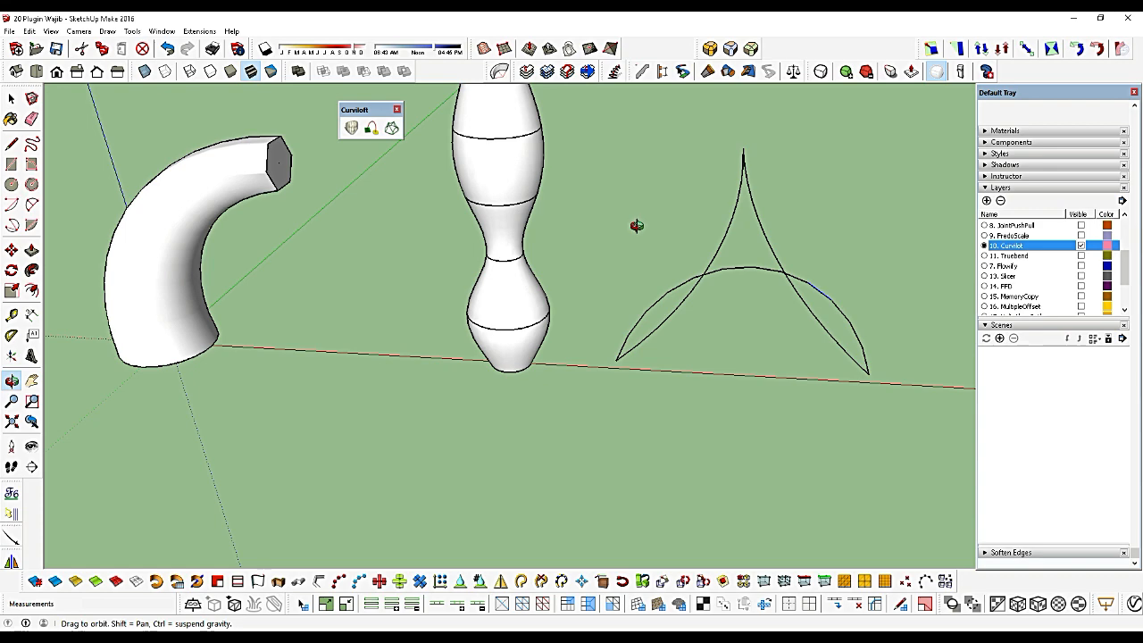
scroll(635, 225, down, 3)
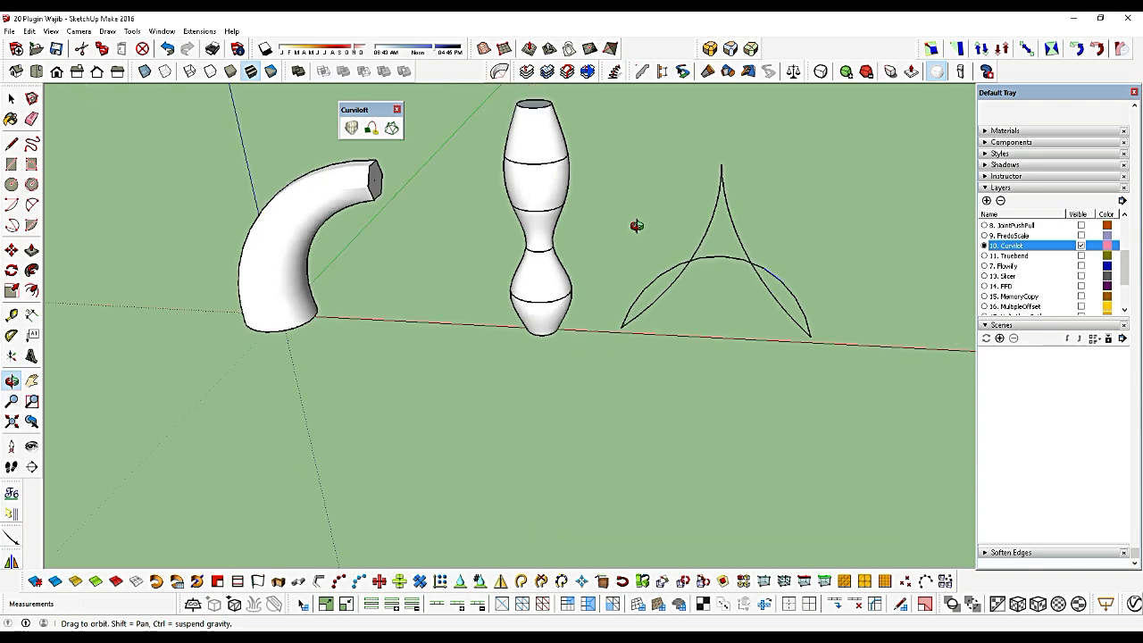
scroll(717, 258, up, 2)
mouse_move(723, 245)
mouse_down()
mouse_move(737, 258)
mouse_move(717, 248)
mouse_up()
key(space)
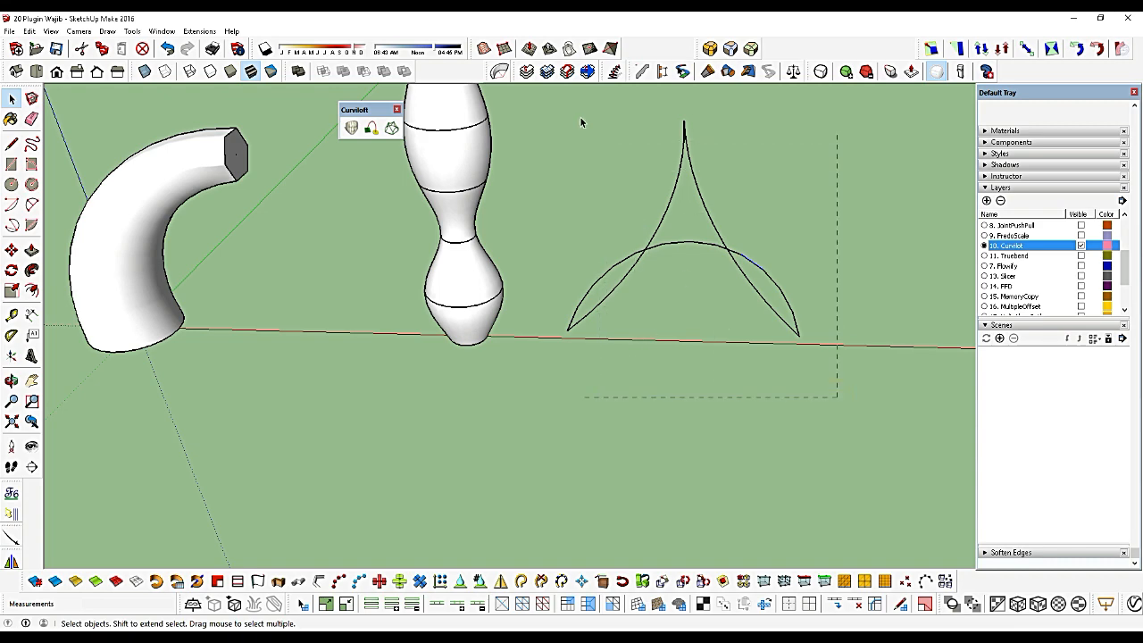
click(393, 129)
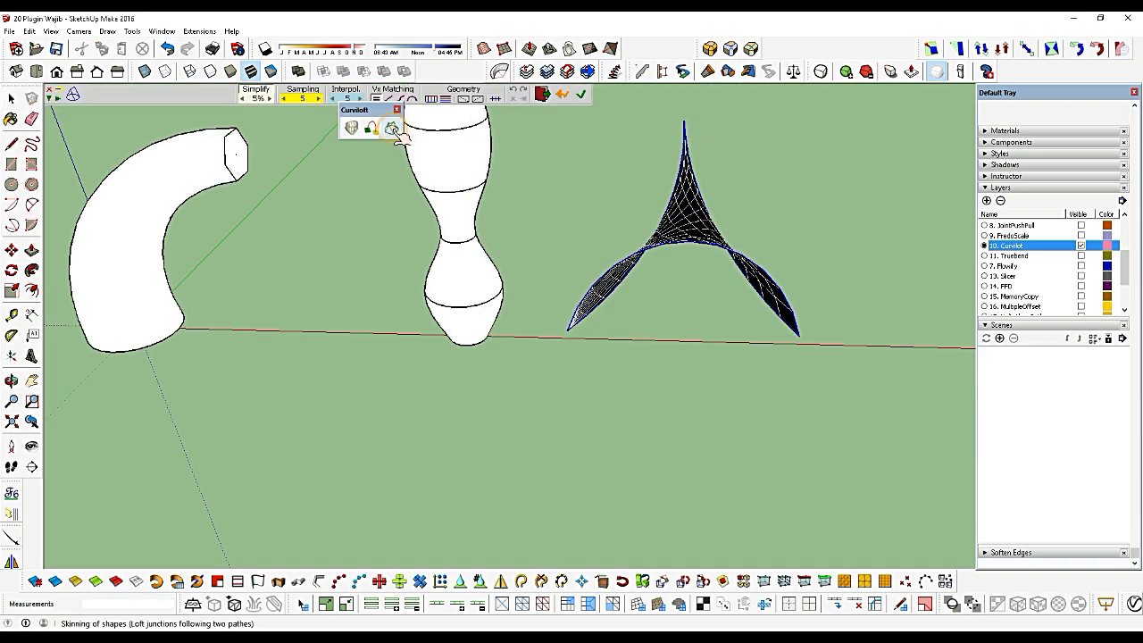
key(Return)
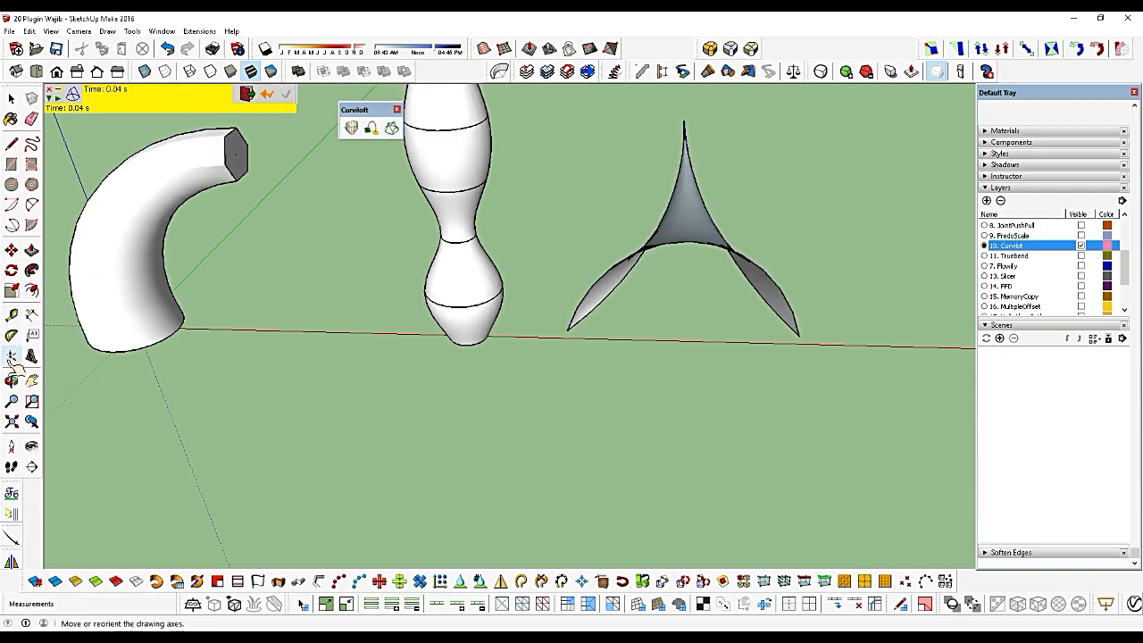
Close the floating Curviloft tools and combine the bent tube, vase and skinned surface into one group
drag(86, 356, 533, 340)
drag(619, 331, 613, 262)
scroll(614, 262, down, 3)
click(397, 109)
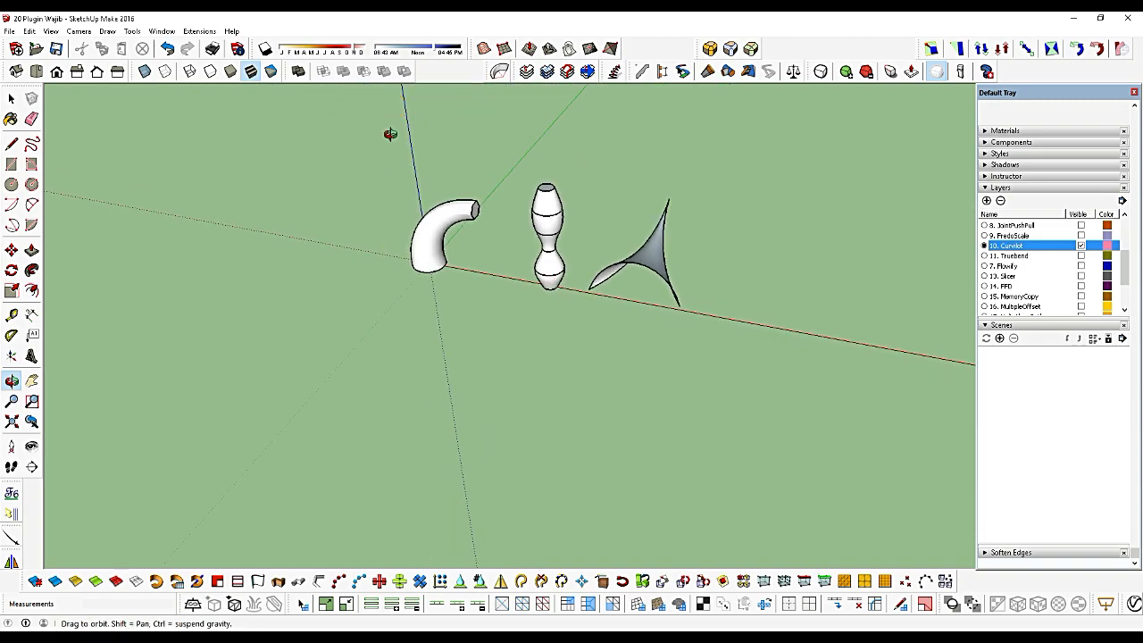
drag(391, 134, 348, 120)
key(space)
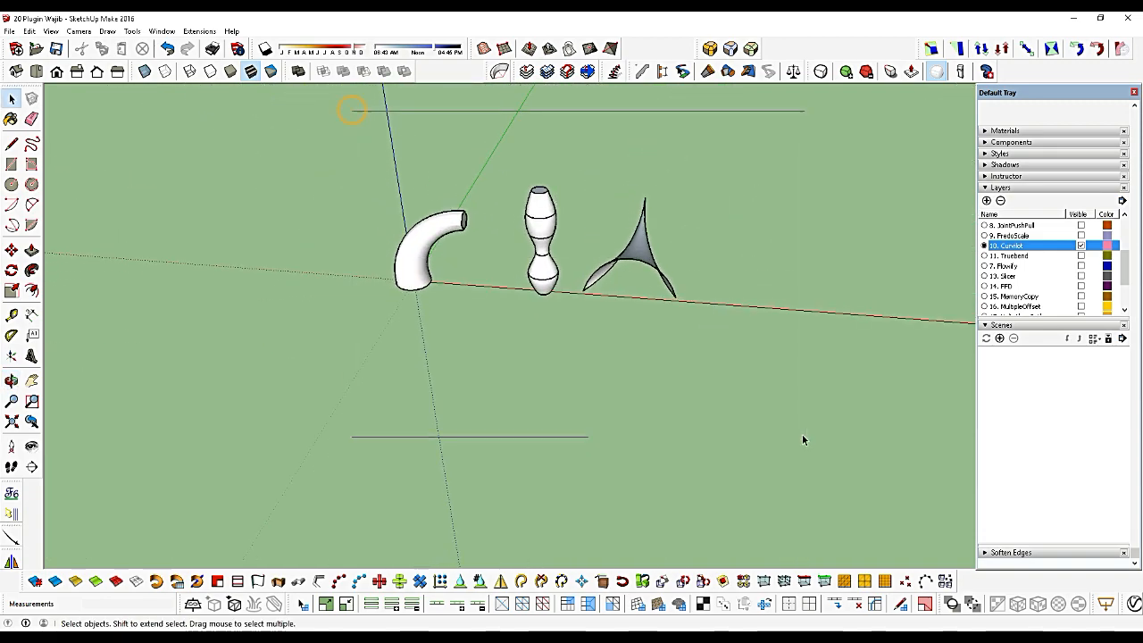
key(ctrl+a)
right_click(639, 259)
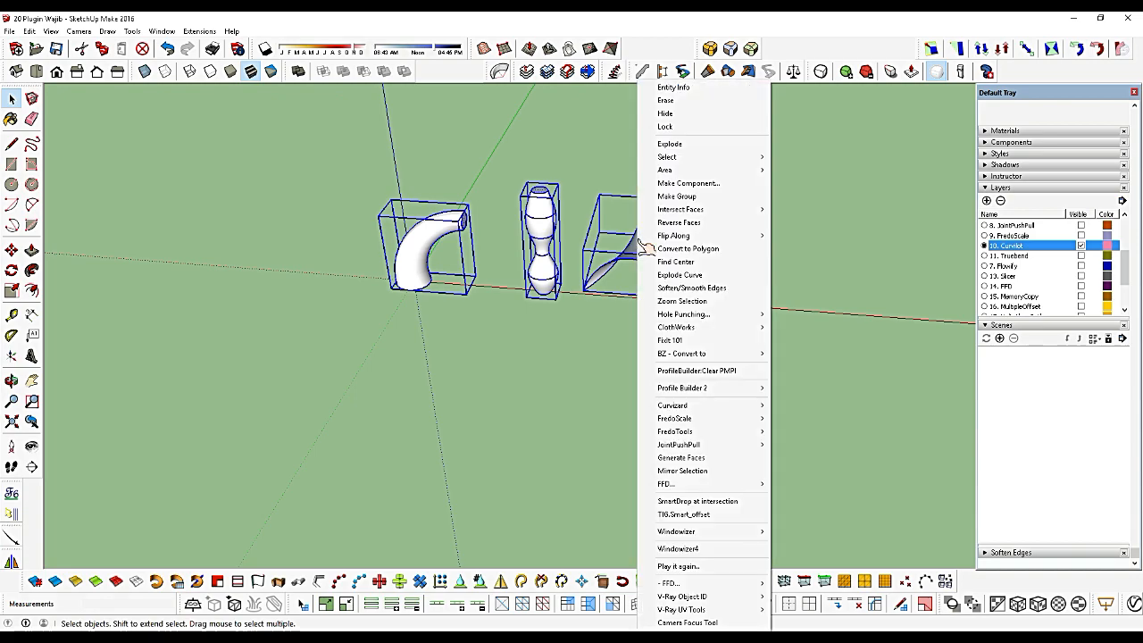
click(692, 197)
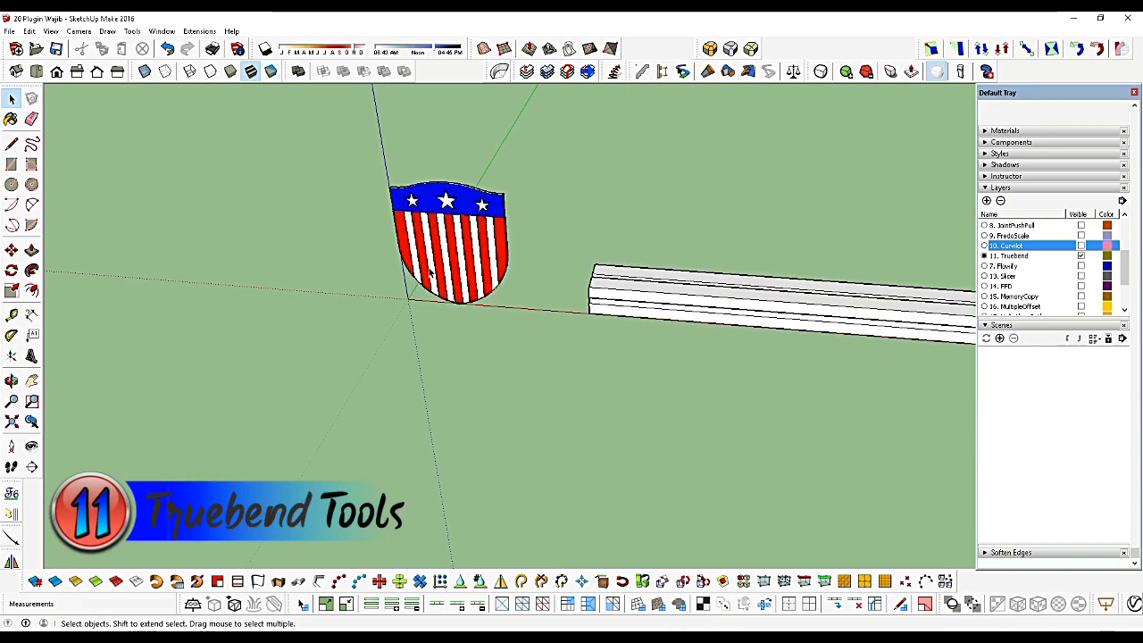
Explode the group that holds the striped shield and the long beam, and select only the shield
scroll(430, 272, up, 2)
scroll(438, 255, down, 3)
click(467, 241)
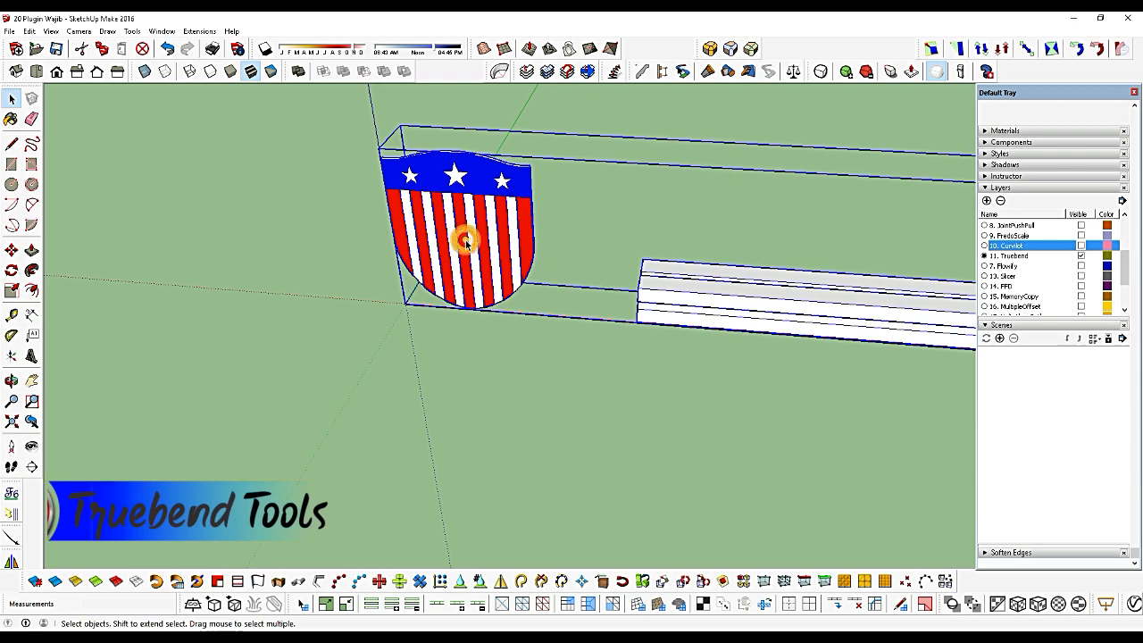
scroll(466, 244, up, 2)
right_click(466, 244)
click(483, 236)
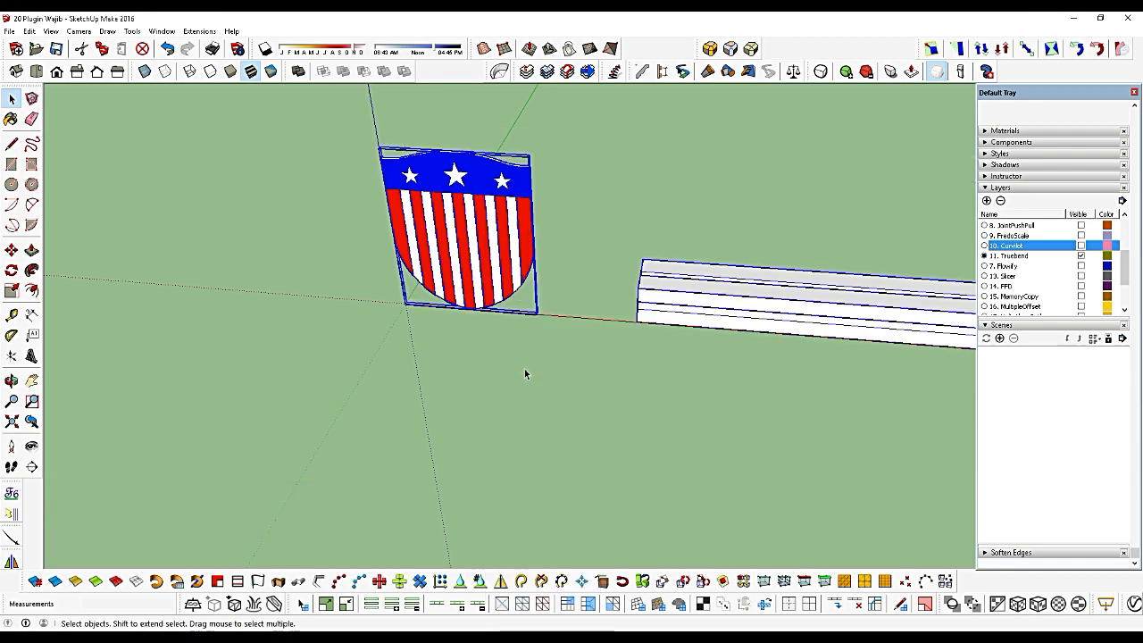
click(525, 367)
click(490, 241)
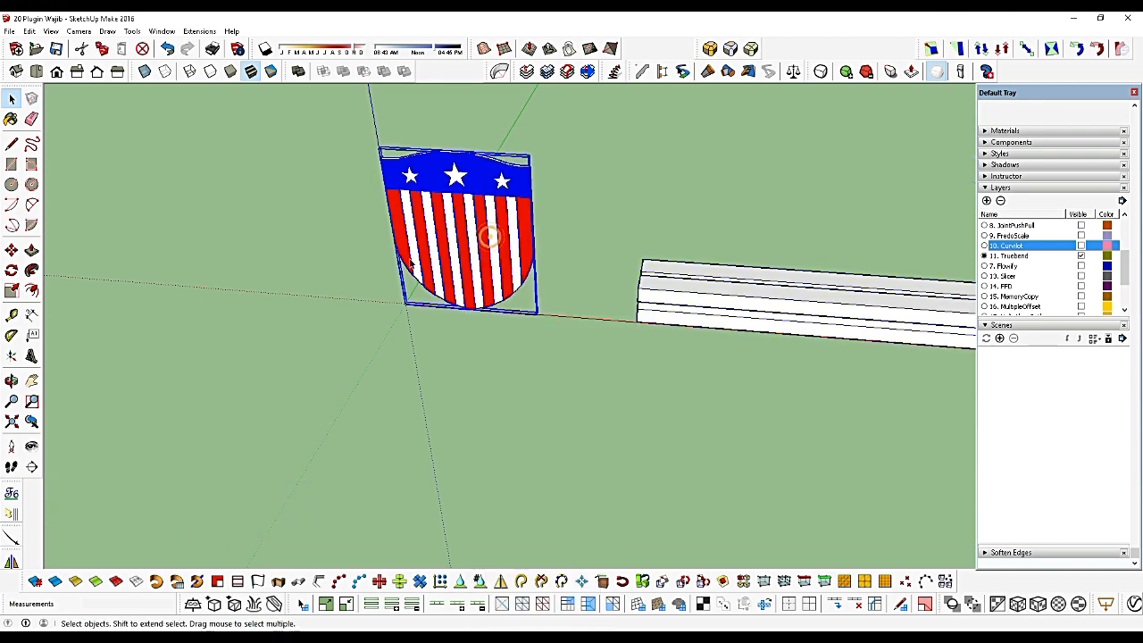
Start Truebend on the selected shield and undock its toolbar into the drawing area
drag(765, 257, 444, 303)
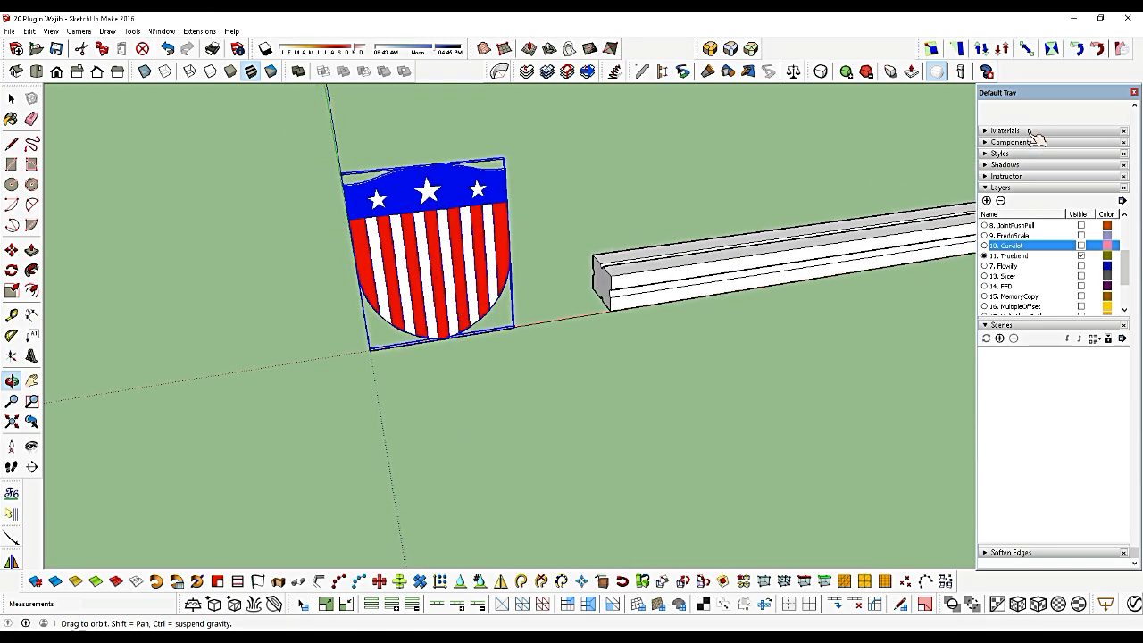
click(501, 75)
drag(497, 72, 218, 137)
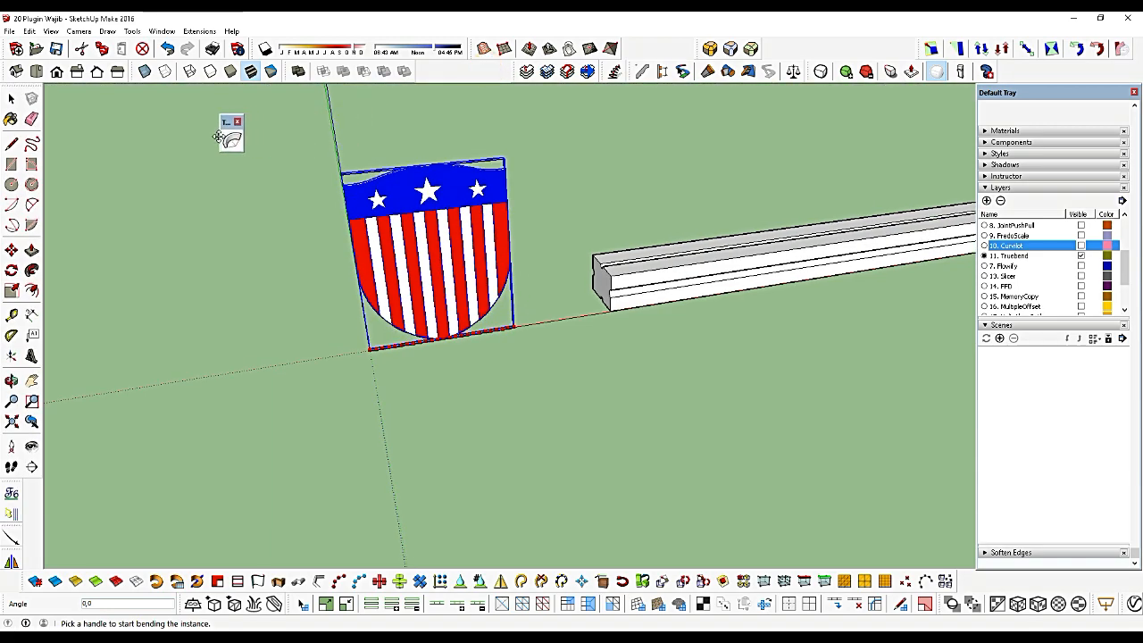
Bend the flat shield into a curved panel with Truebend and apply the bend
click(11, 380)
drag(268, 358, 330, 352)
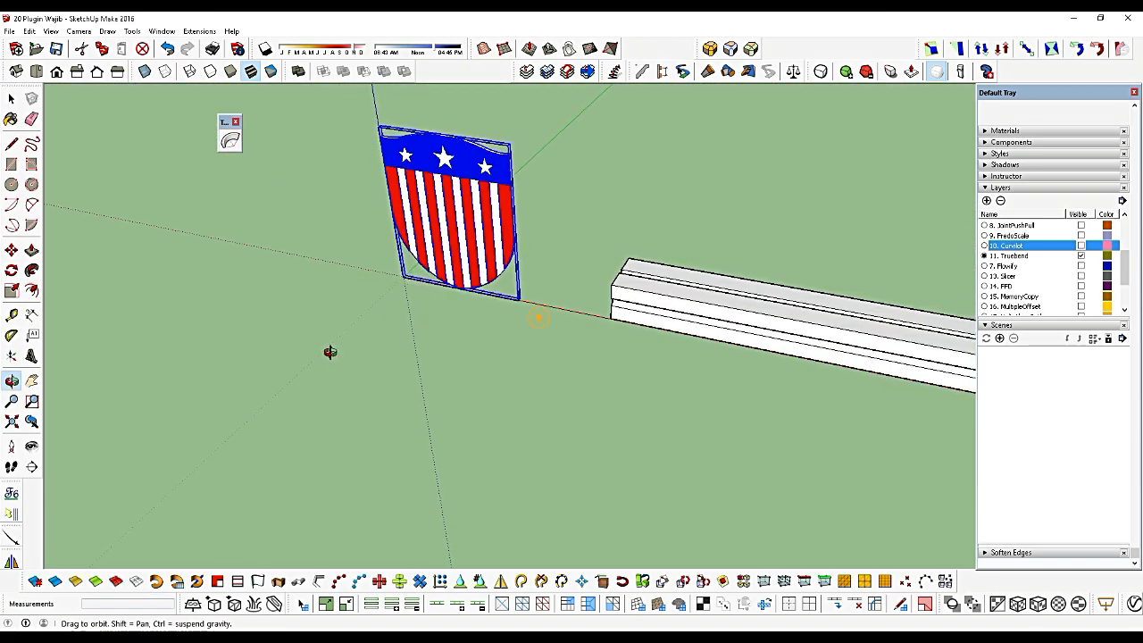
scroll(460, 179, up, 2)
key(space)
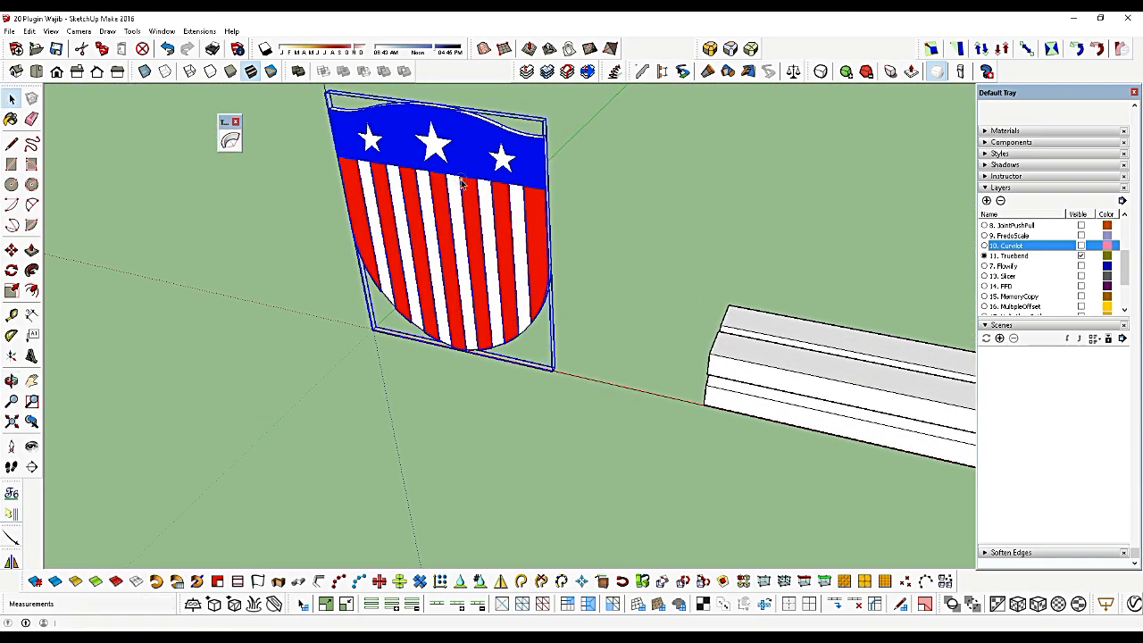
click(234, 147)
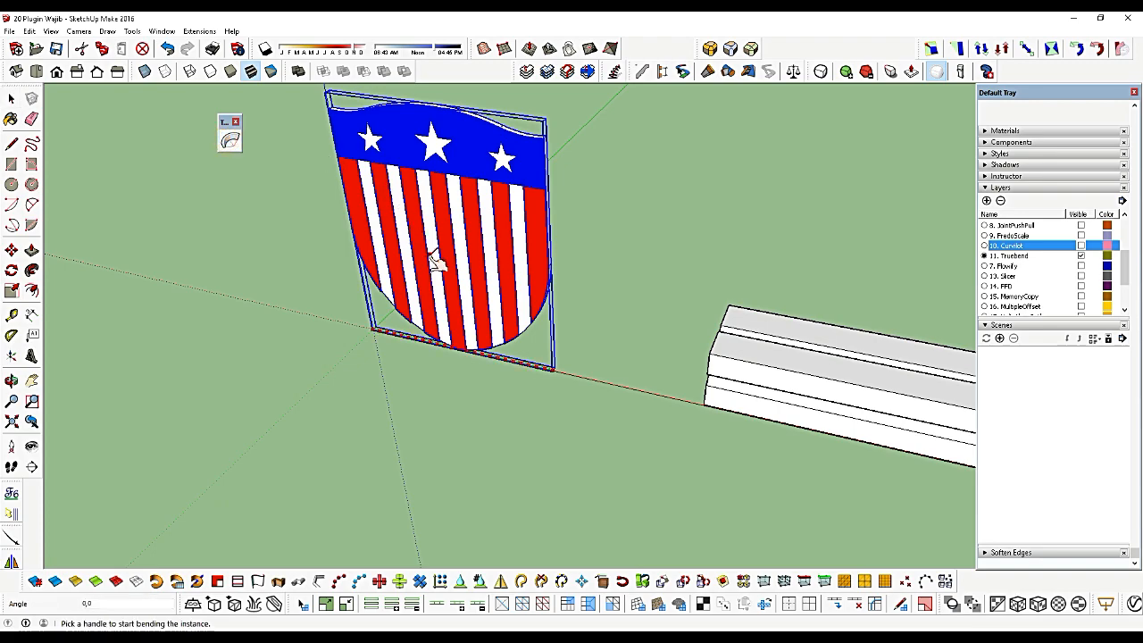
mouse_move(435, 258)
mouse_down()
mouse_move(396, 291)
mouse_move(459, 244)
mouse_move(419, 295)
mouse_move(357, 480)
mouse_move(445, 247)
mouse_up()
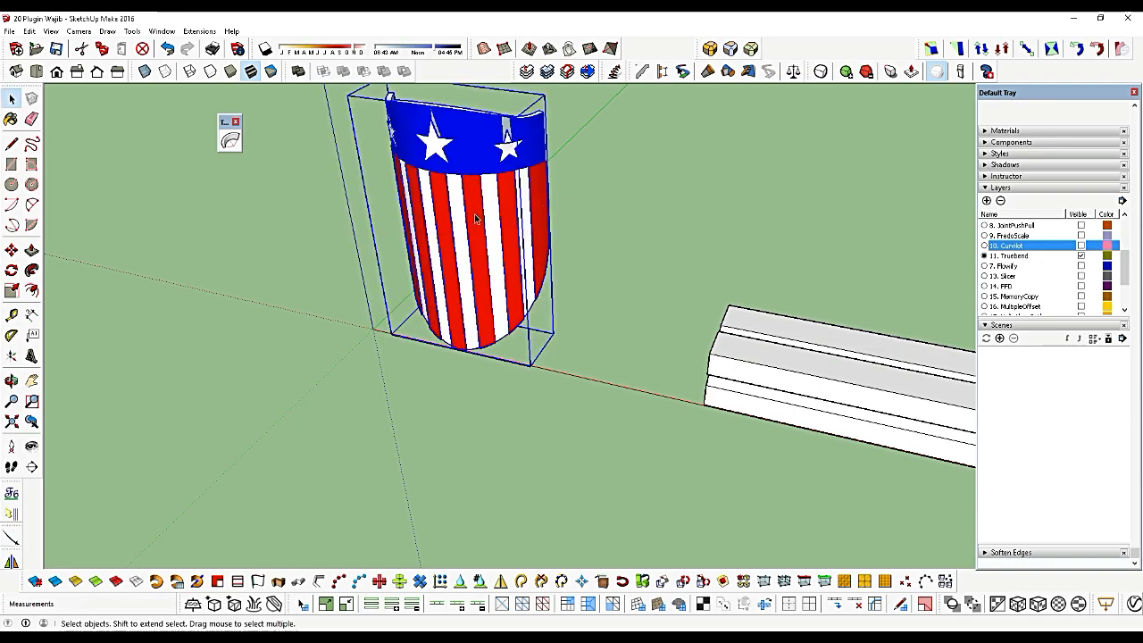
key(Return)
Bend the long profiled beam by 360 degrees with Truebend to form a closed ring
click(12, 381)
drag(304, 284, 620, 326)
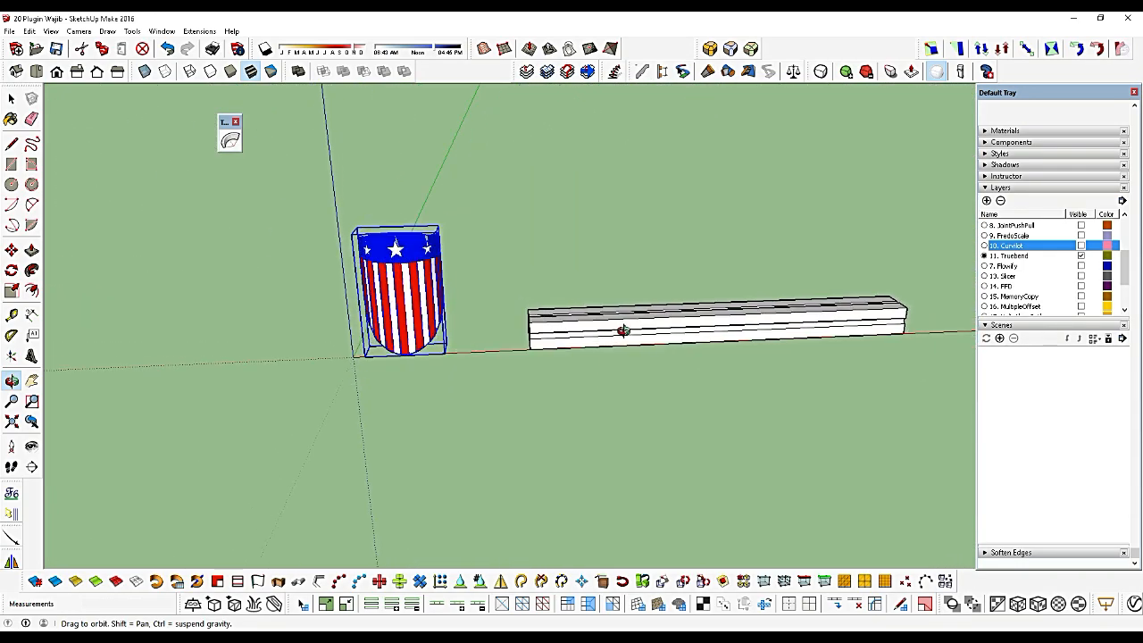
key(space)
click(669, 332)
scroll(696, 333, down, 1)
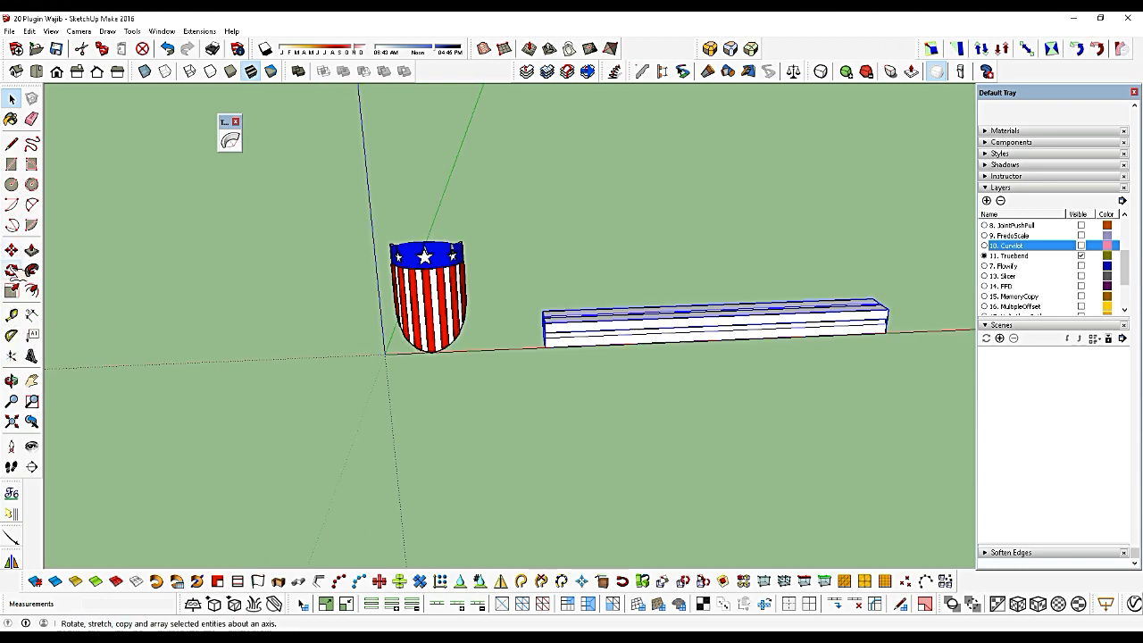
click(232, 141)
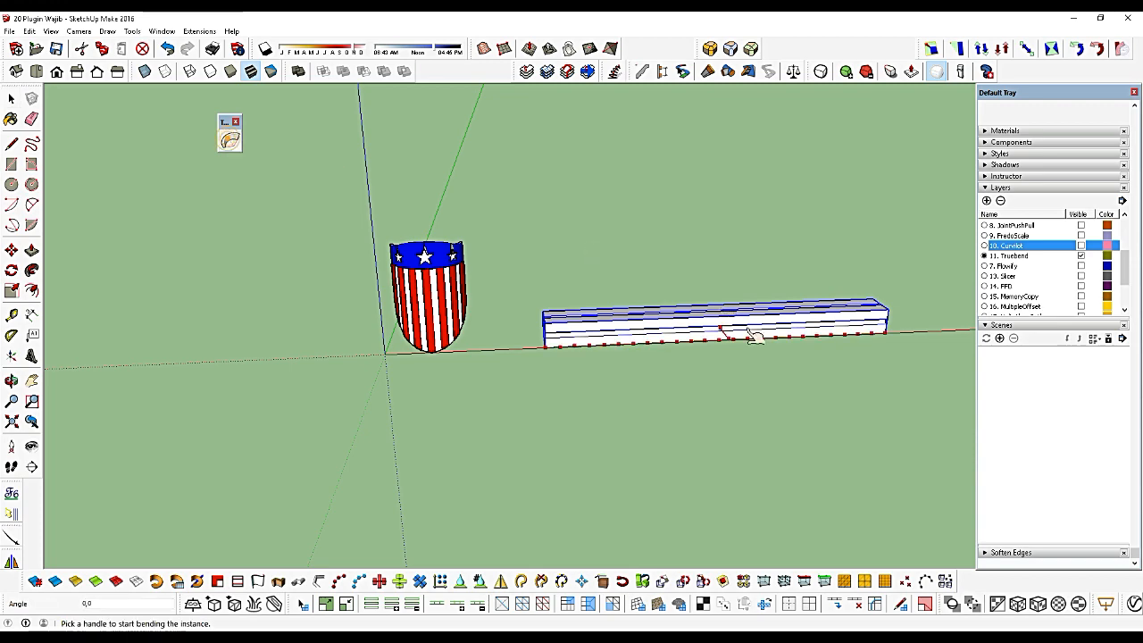
drag(732, 344, 684, 224)
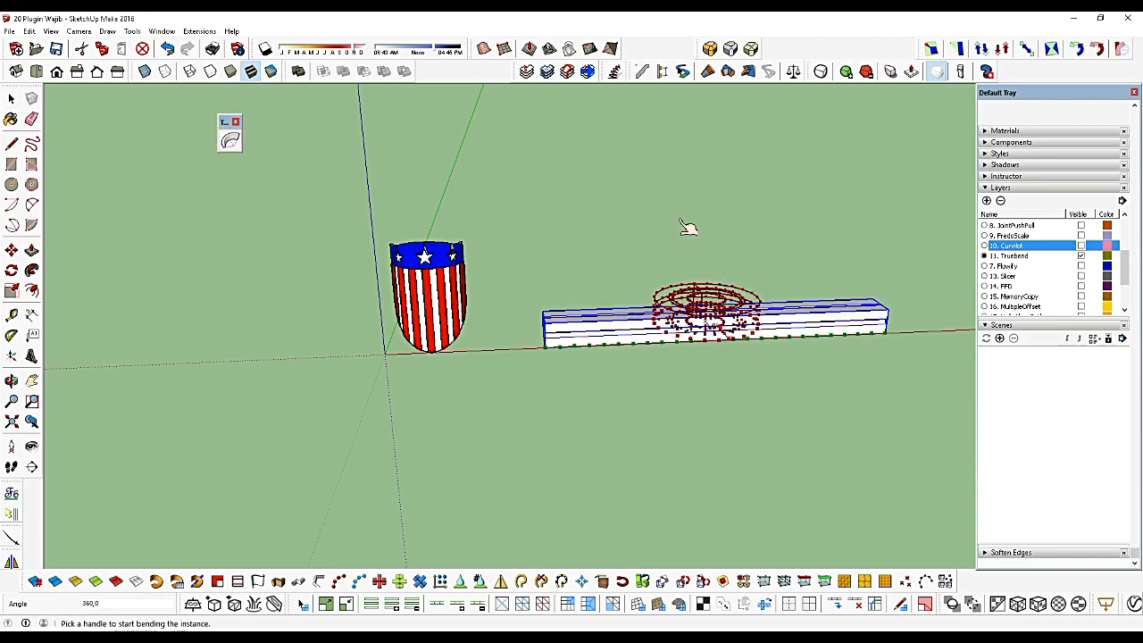
key(Return)
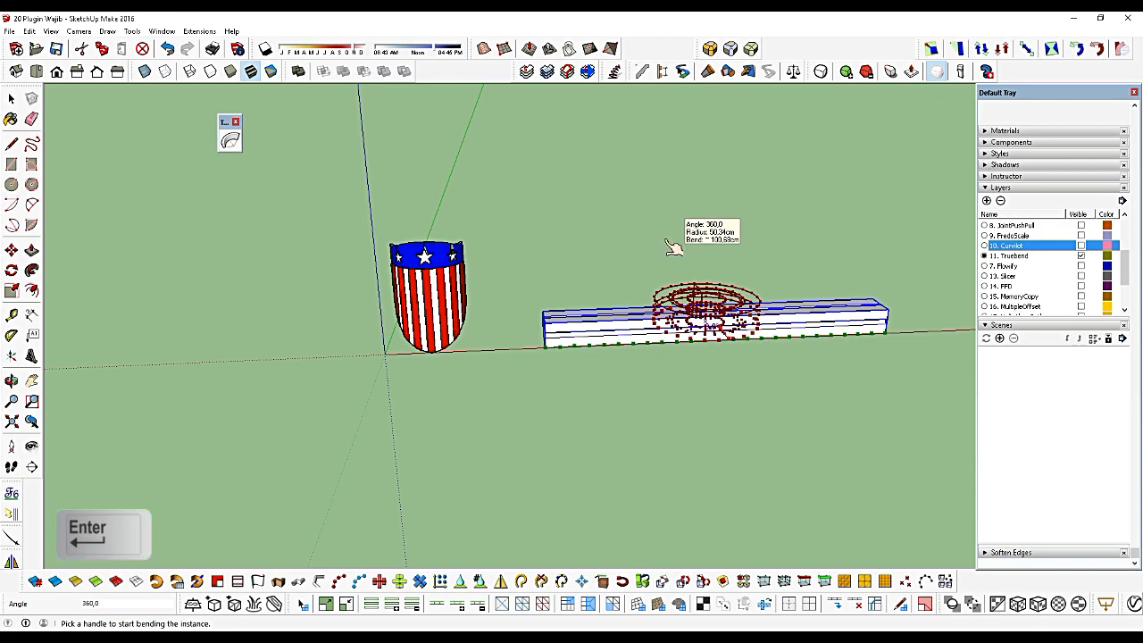
Examine the bent ring up close, close the floating Truebend toolbar and select the ring
click(12, 380)
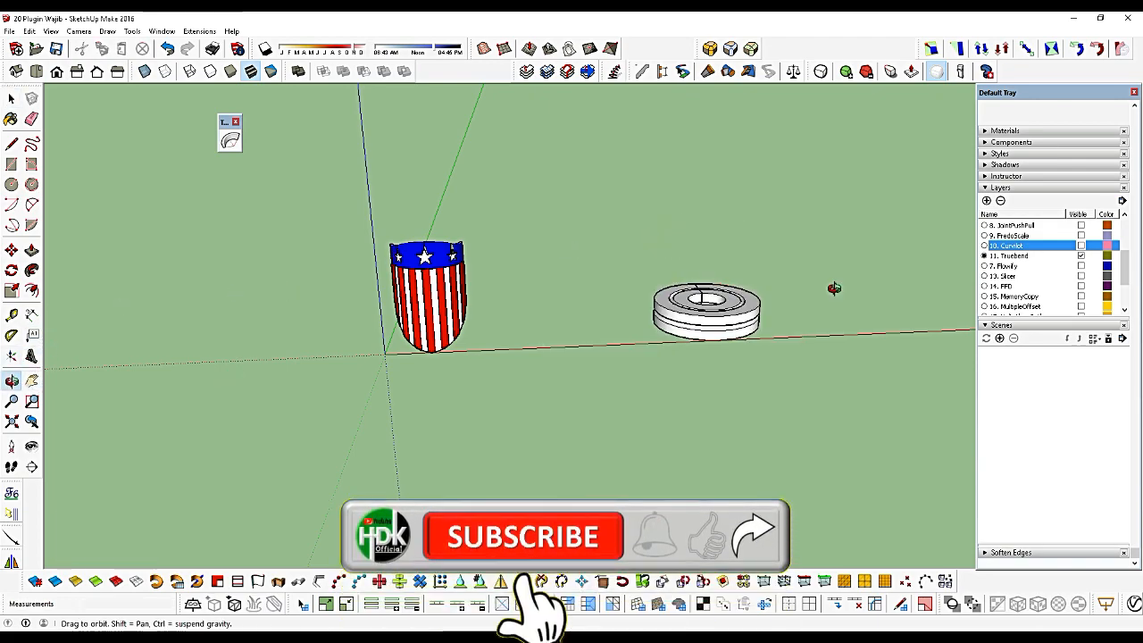
drag(766, 369, 784, 273)
scroll(732, 357, up, 5)
scroll(734, 392, down, 2)
scroll(732, 368, down, 3)
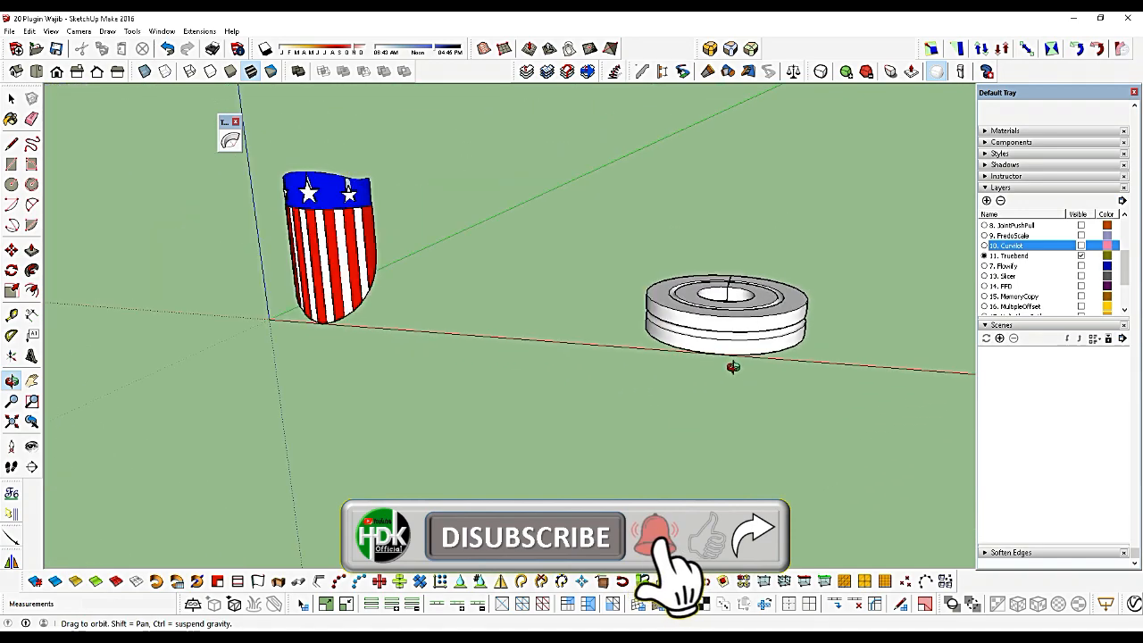
click(236, 121)
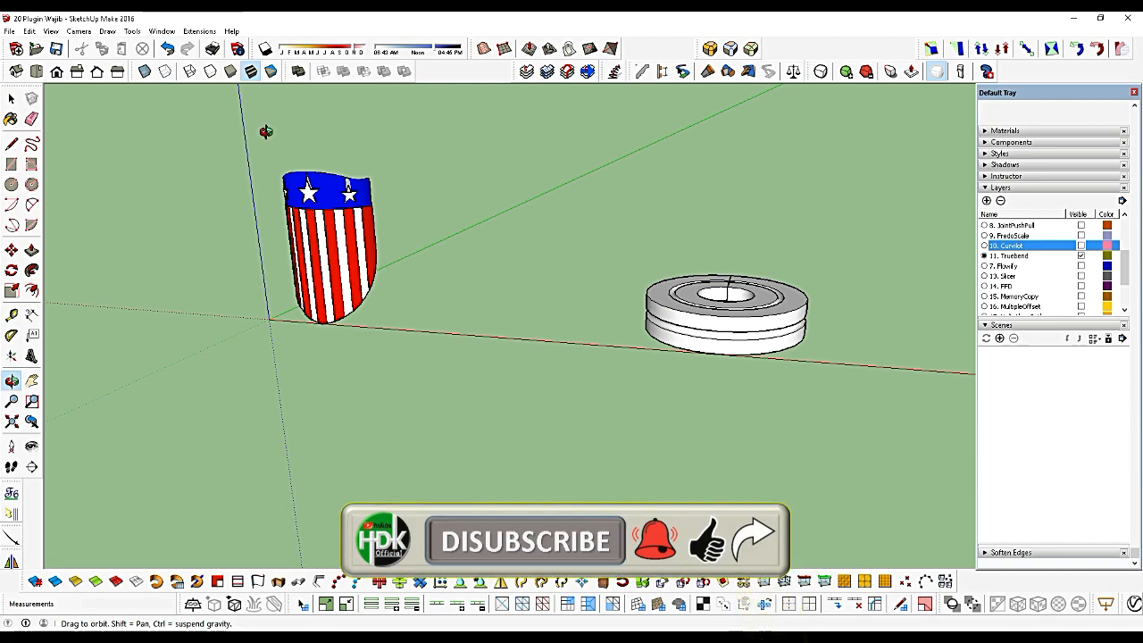
key(space)
click(788, 308)
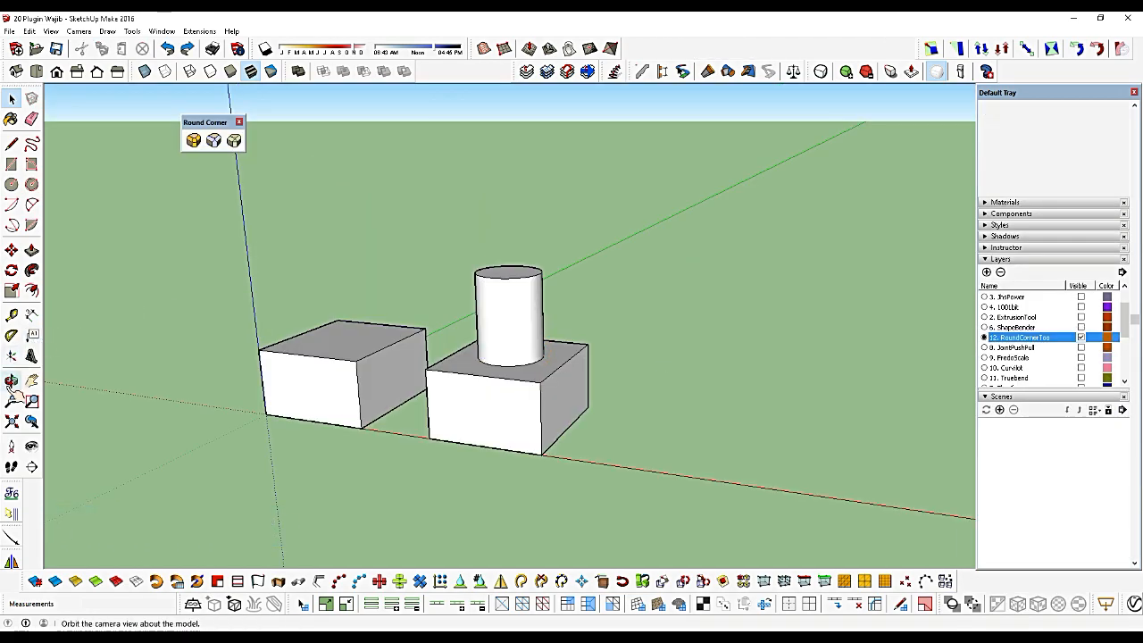
Scale the box with the cylinder on top uniformly by about 1.56
click(11, 379)
drag(365, 349, 462, 303)
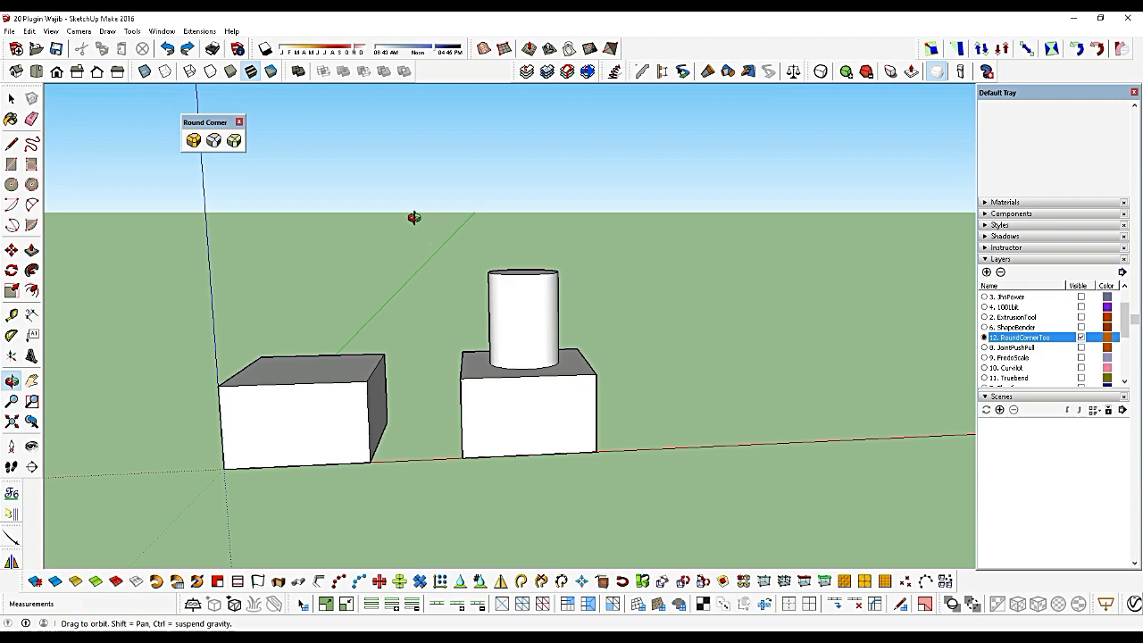
key(space)
click(536, 411)
key(s)
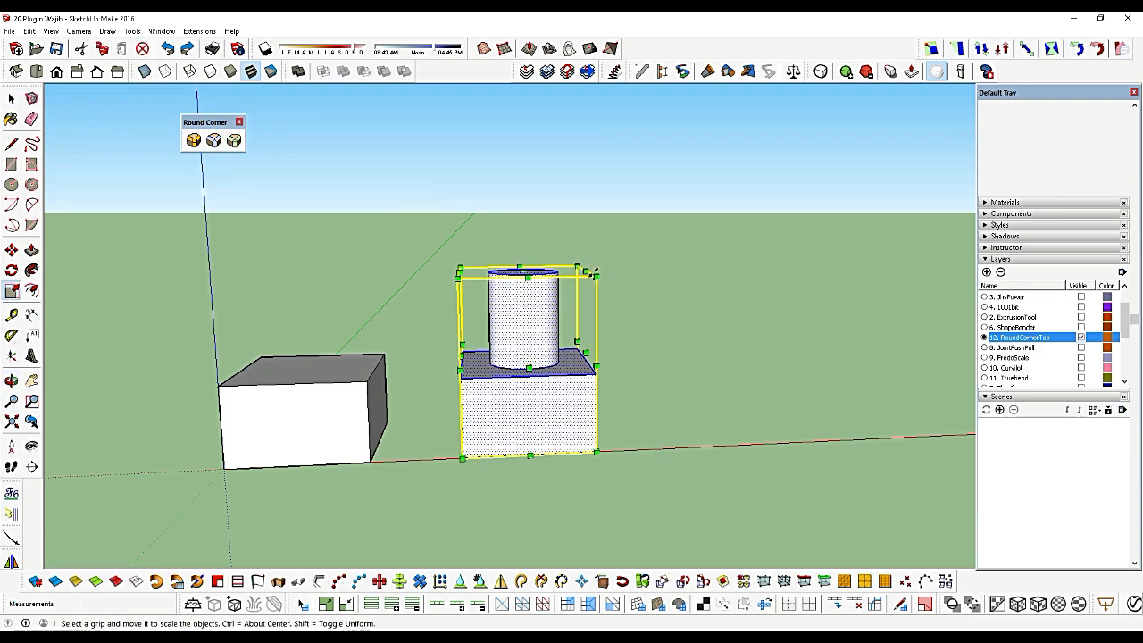
drag(601, 267, 721, 191)
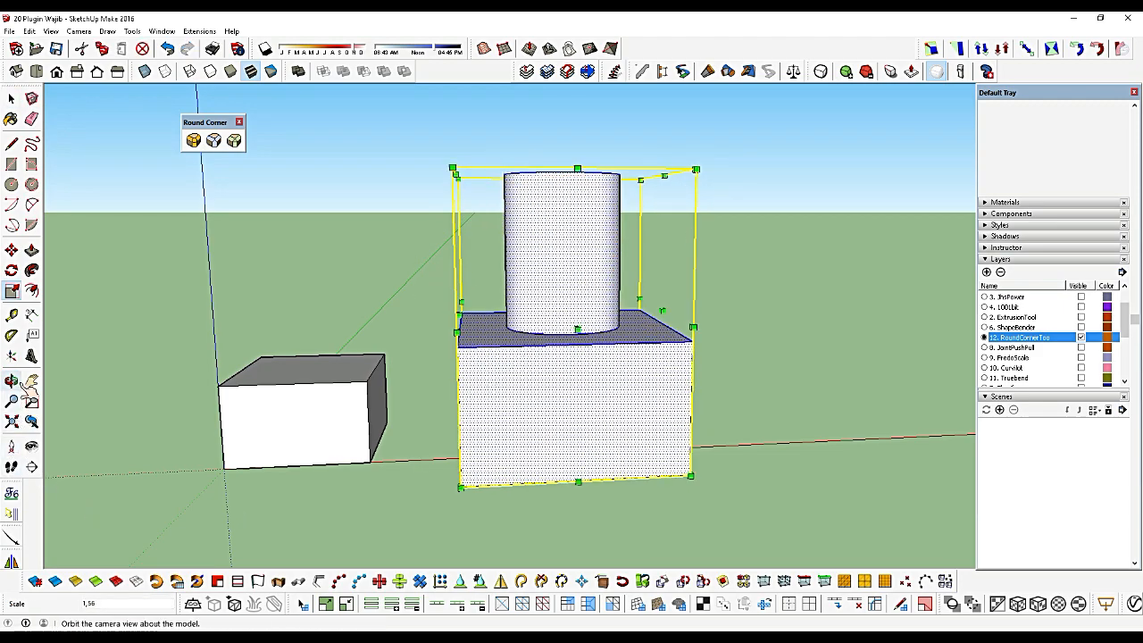
Move the enlarged box with cylinder about 131 cm so its lower front corner sits on the red axis
click(12, 379)
drag(554, 496, 493, 480)
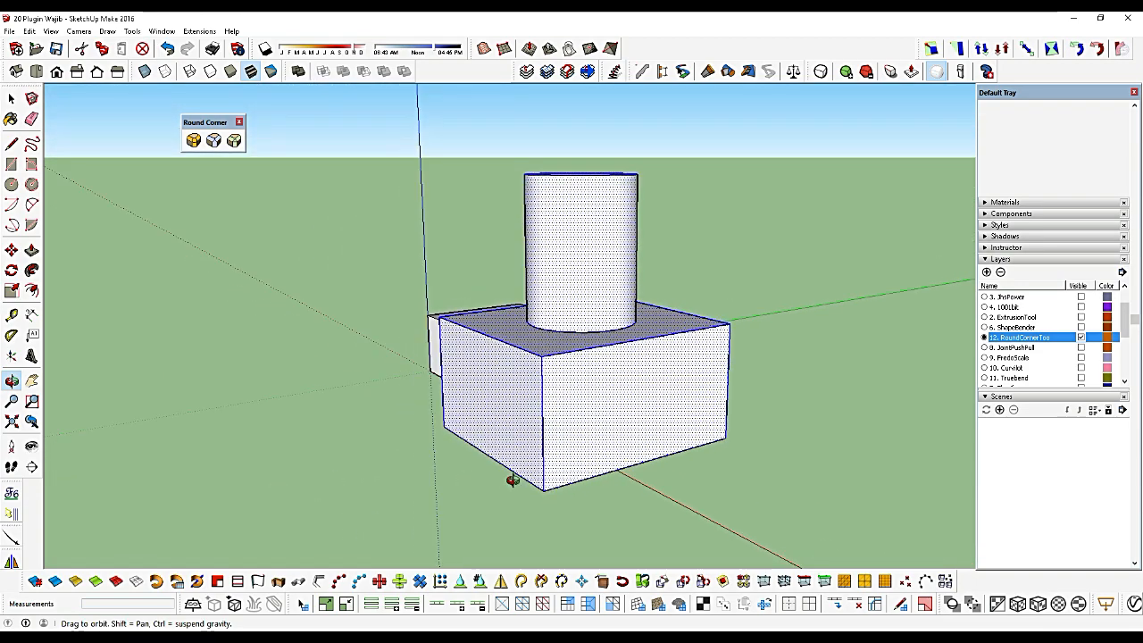
key(m)
click(540, 486)
click(623, 467)
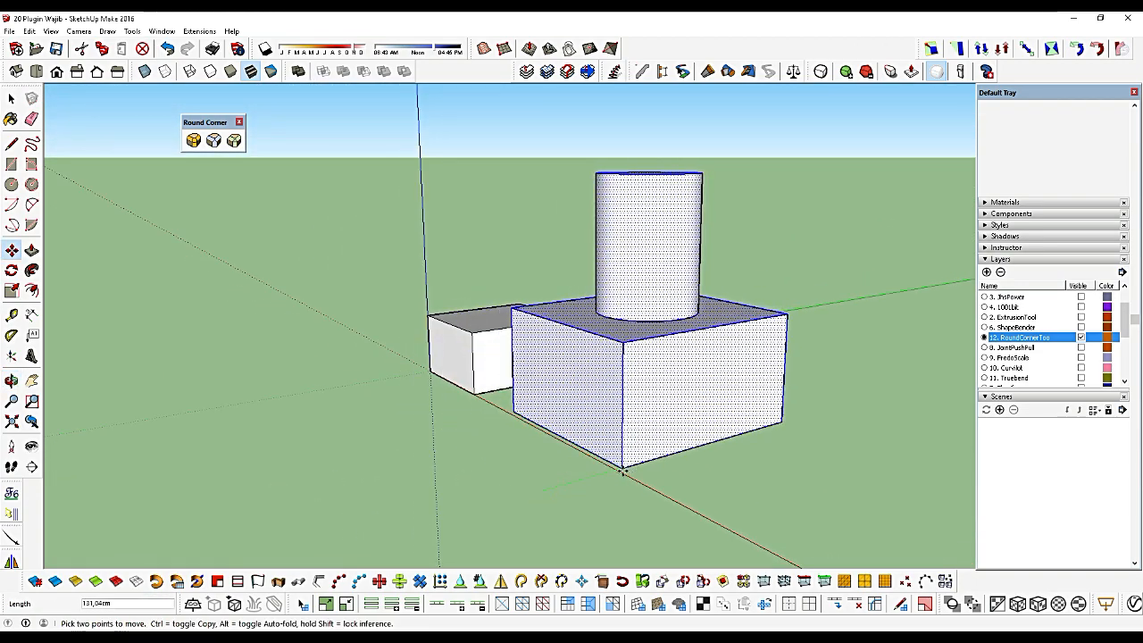
Start Round Corner on the small box with its upper front edge selected
click(32, 380)
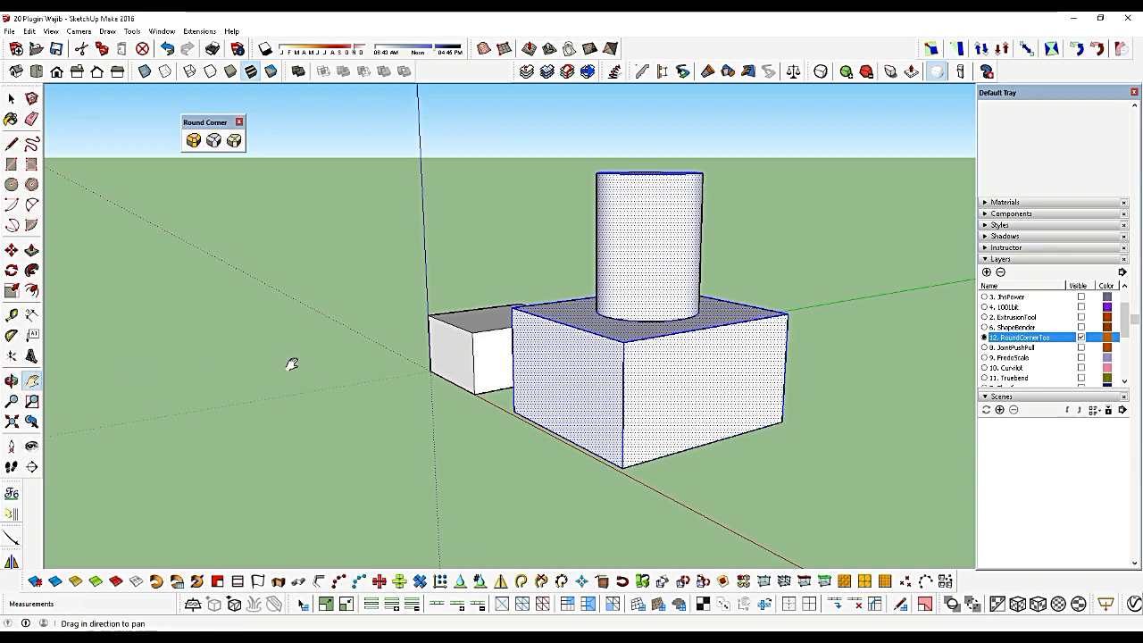
drag(288, 357, 314, 360)
click(11, 379)
drag(386, 370, 675, 423)
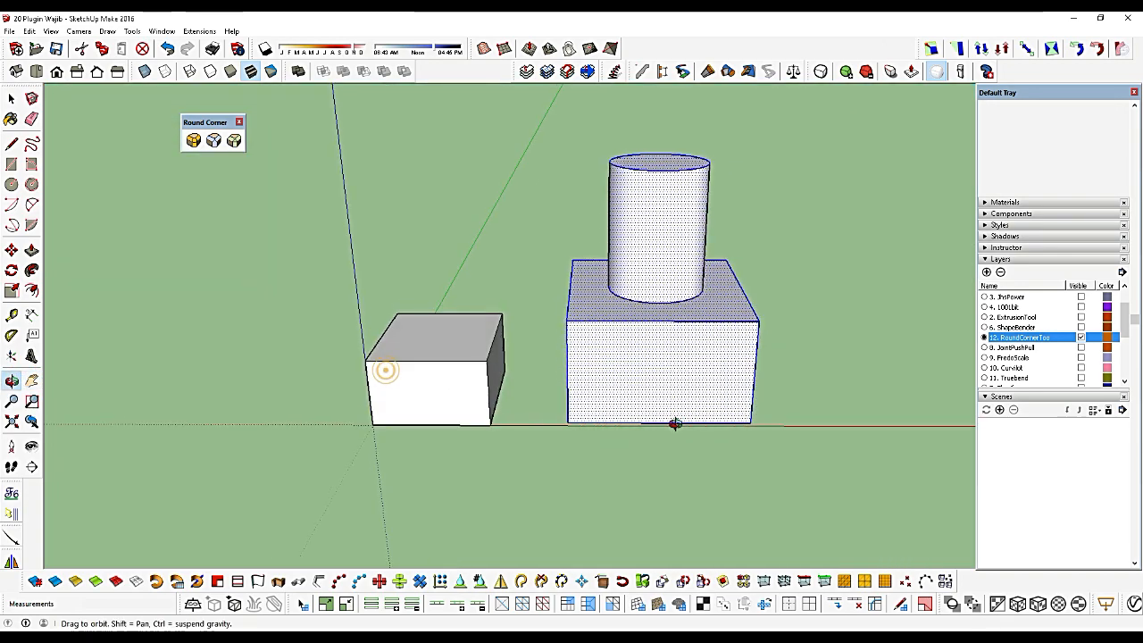
key(space)
click(440, 361)
scroll(440, 361, up, 3)
scroll(440, 356, up, 2)
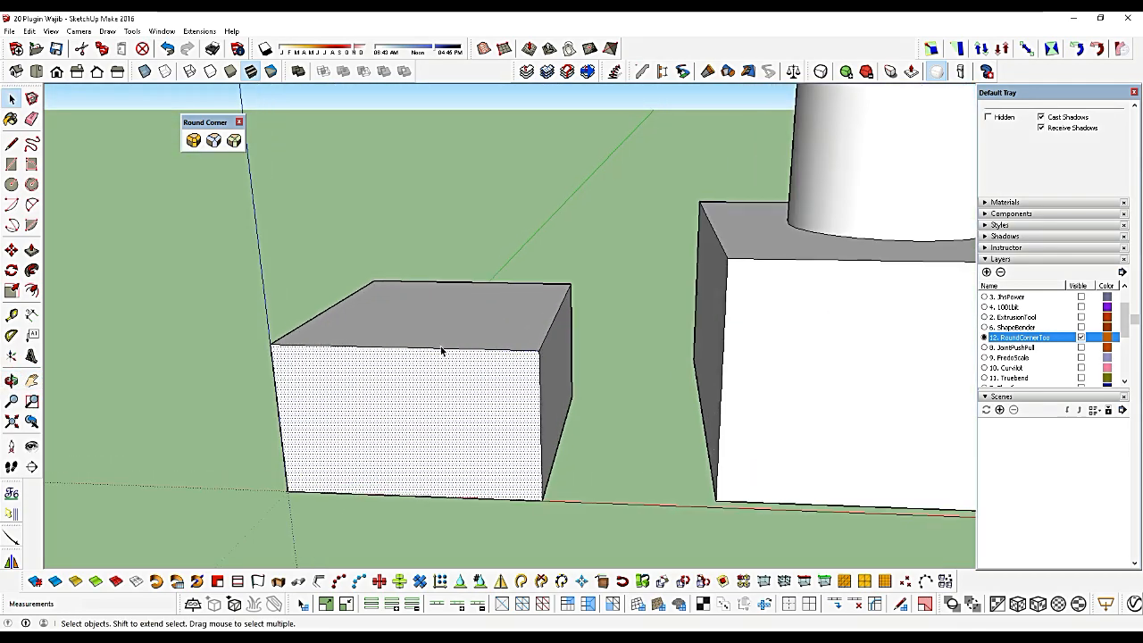
click(441, 349)
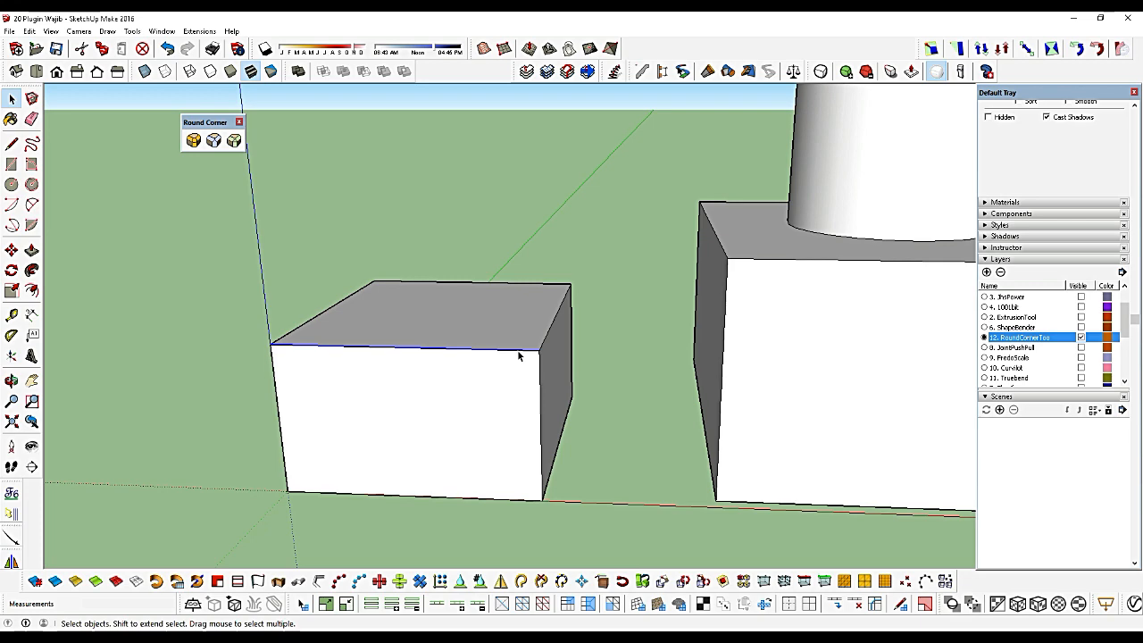
click(195, 142)
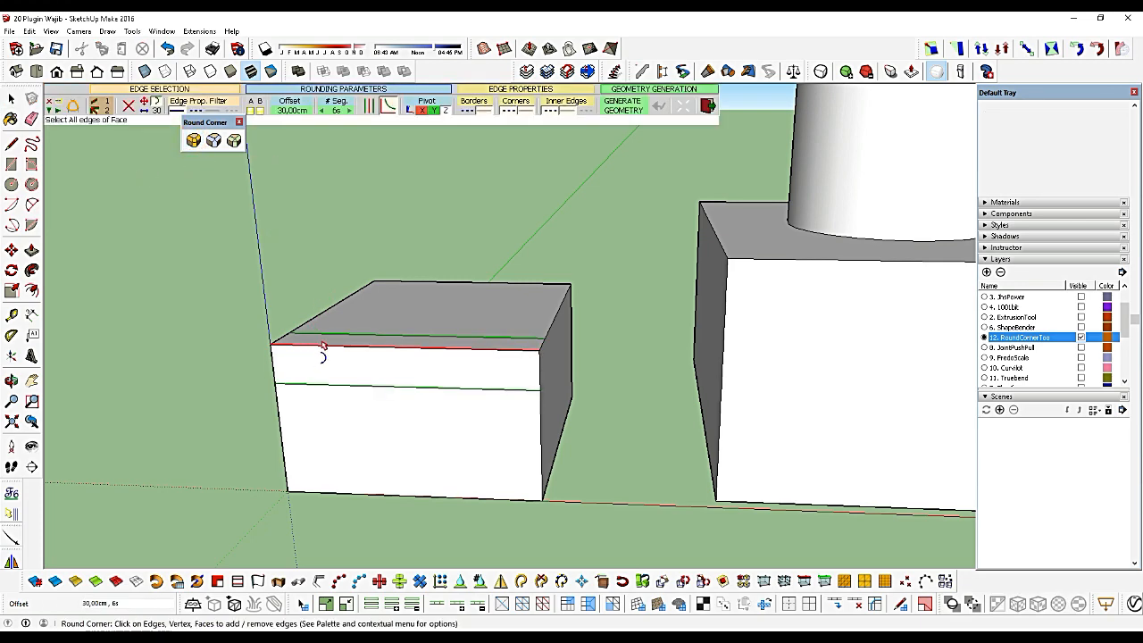
Add the small box's top face, right face and front left vertical edge, and round them with a 30 cm offset and 6 segments
click(337, 334)
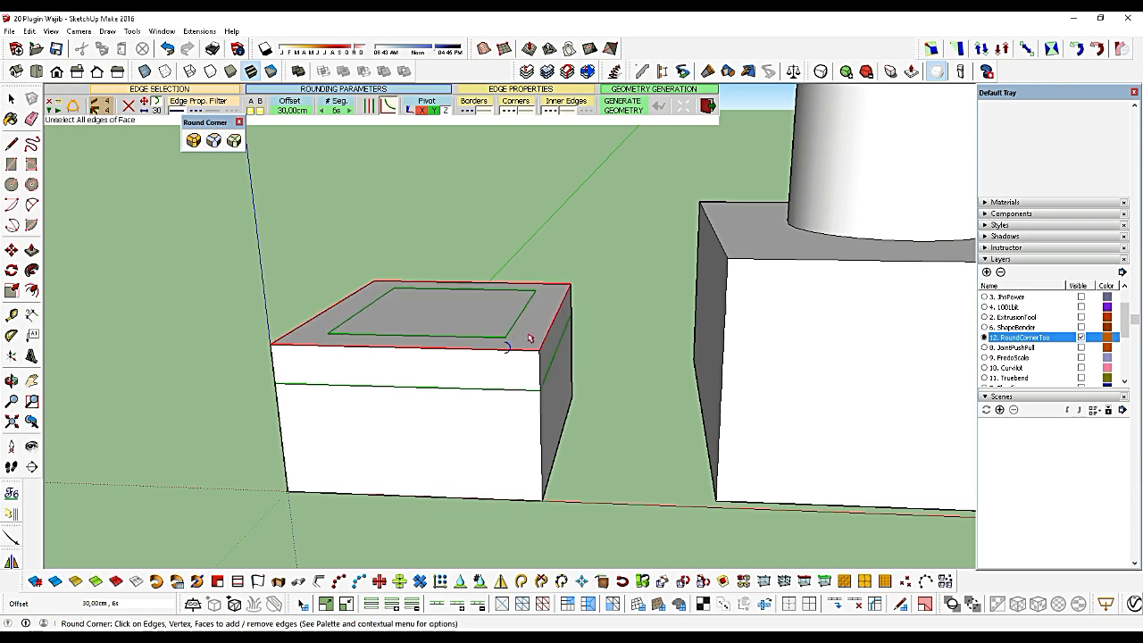
click(541, 432)
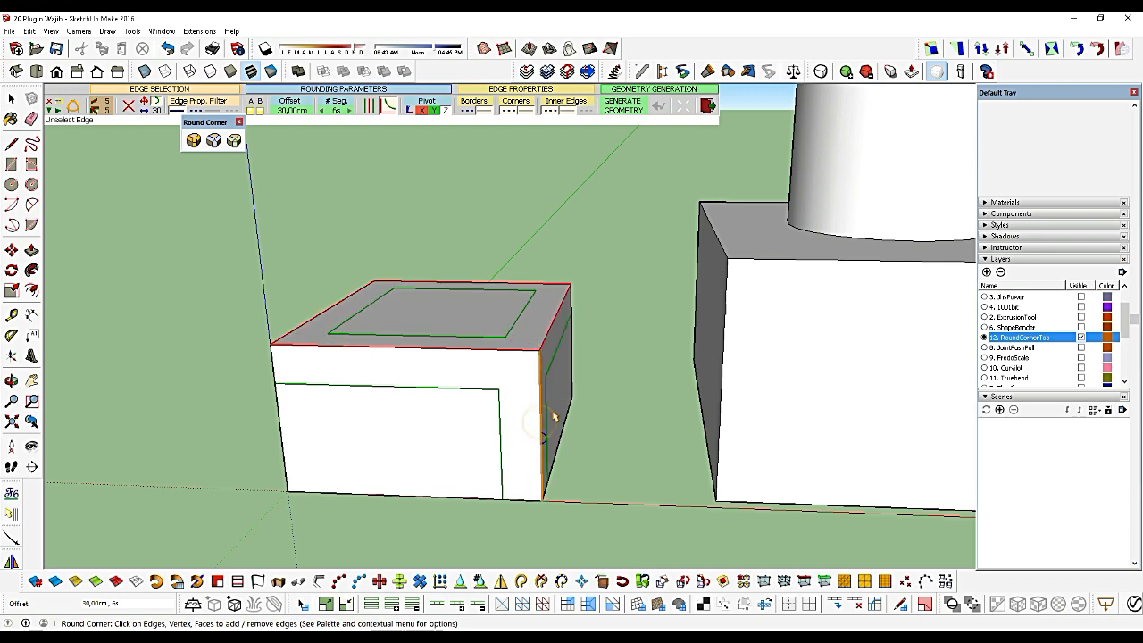
click(560, 401)
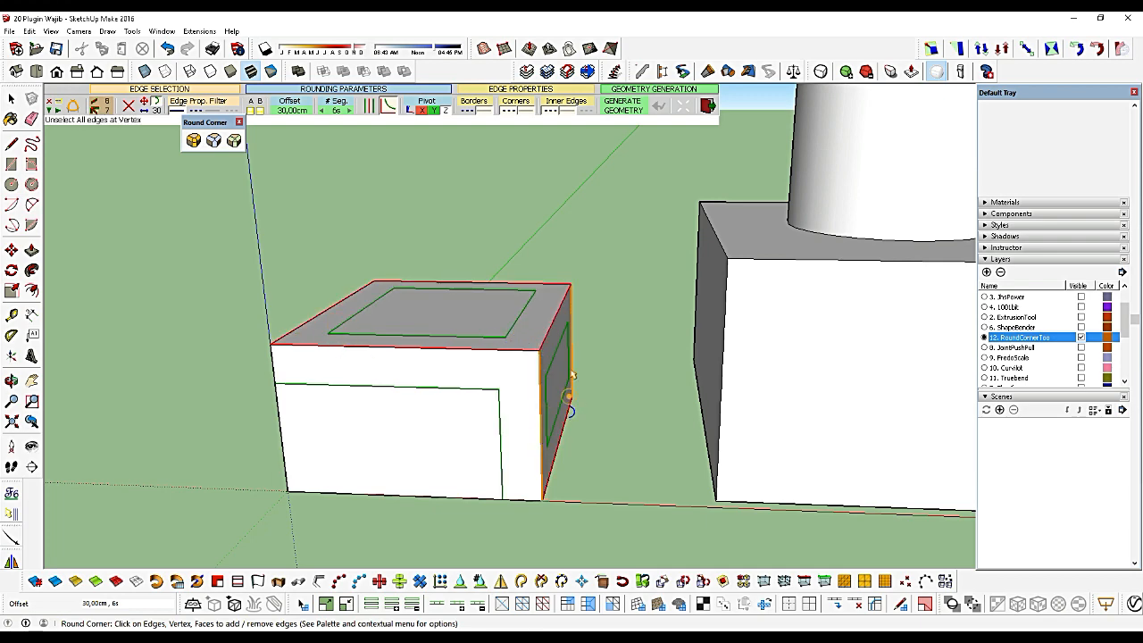
click(284, 433)
click(376, 488)
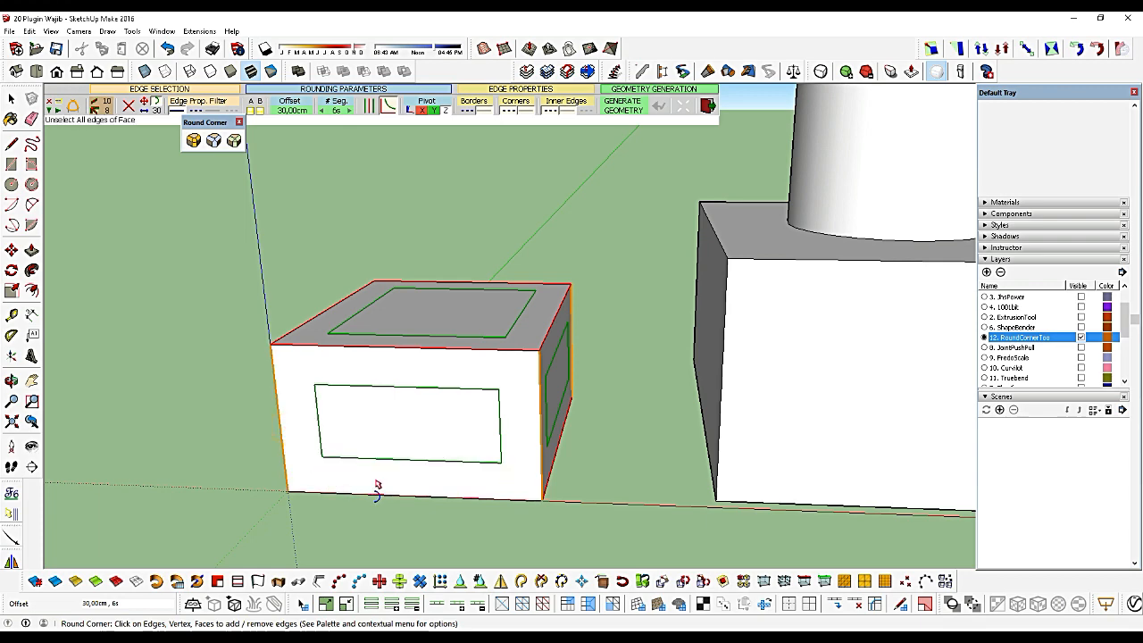
click(614, 263)
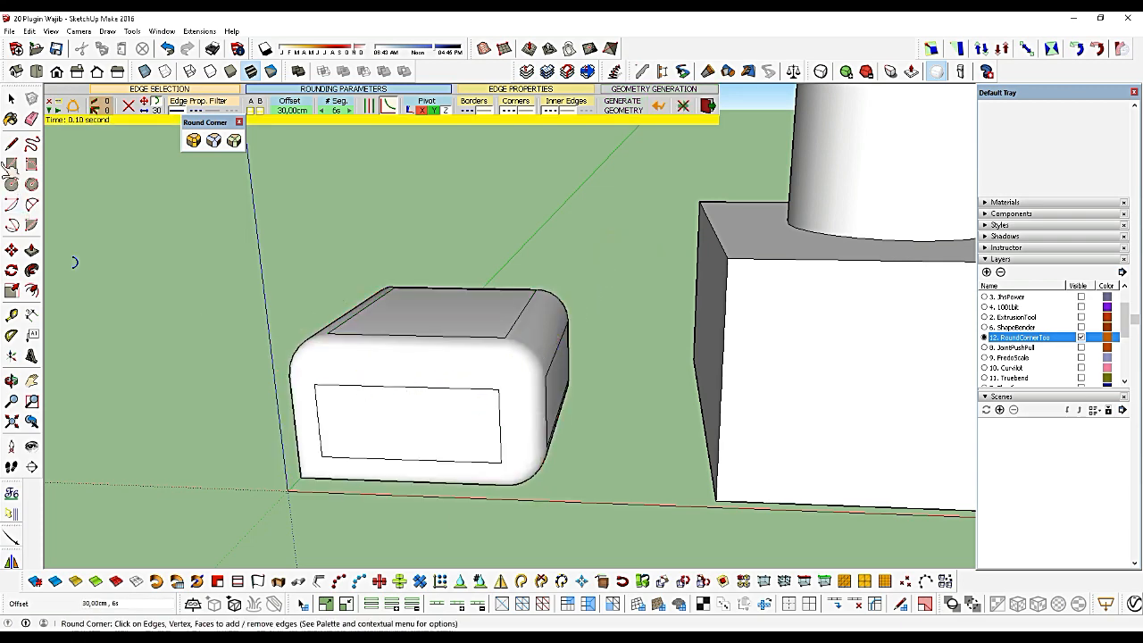
click(11, 98)
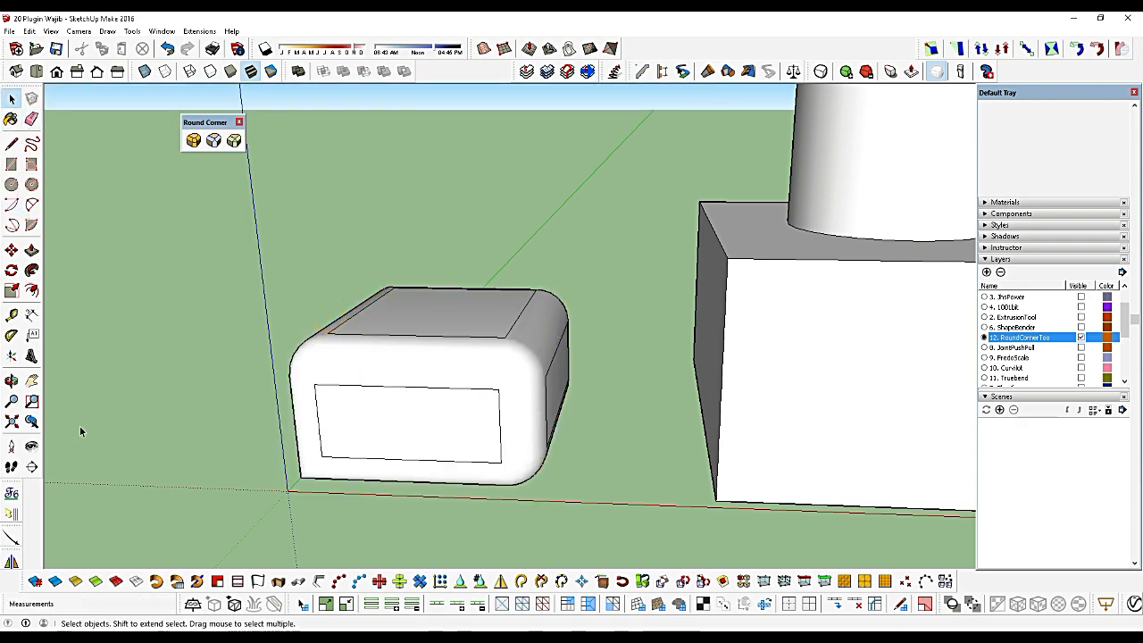
click(11, 380)
drag(436, 460, 718, 436)
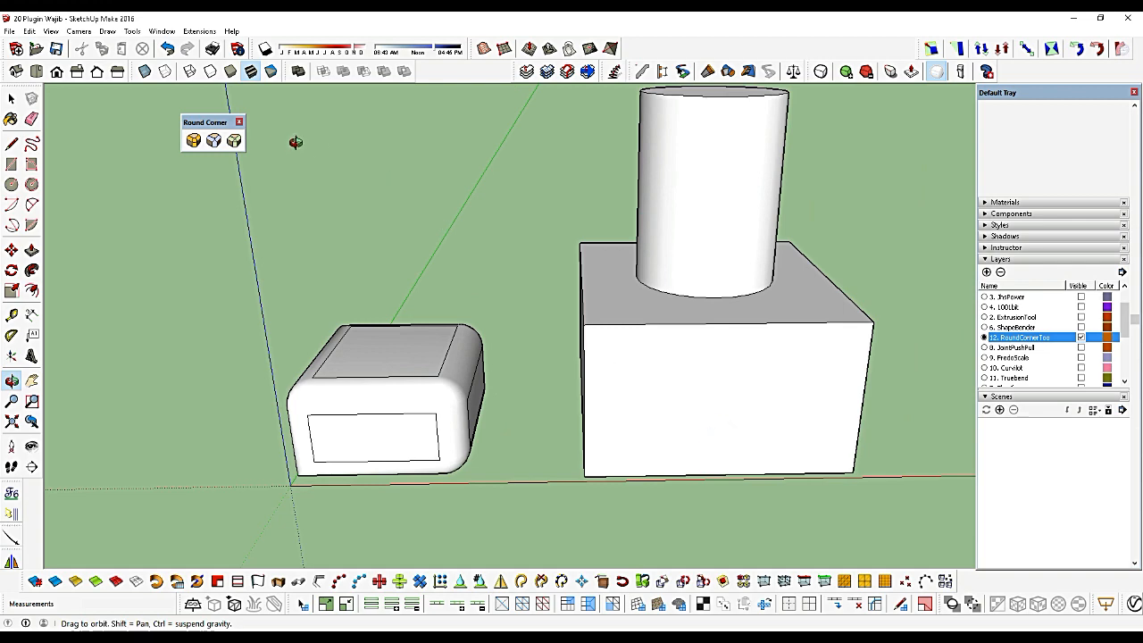
Round the top and base edges of the cylinder on the large box with a 30 cm offset and 6 segments
click(201, 143)
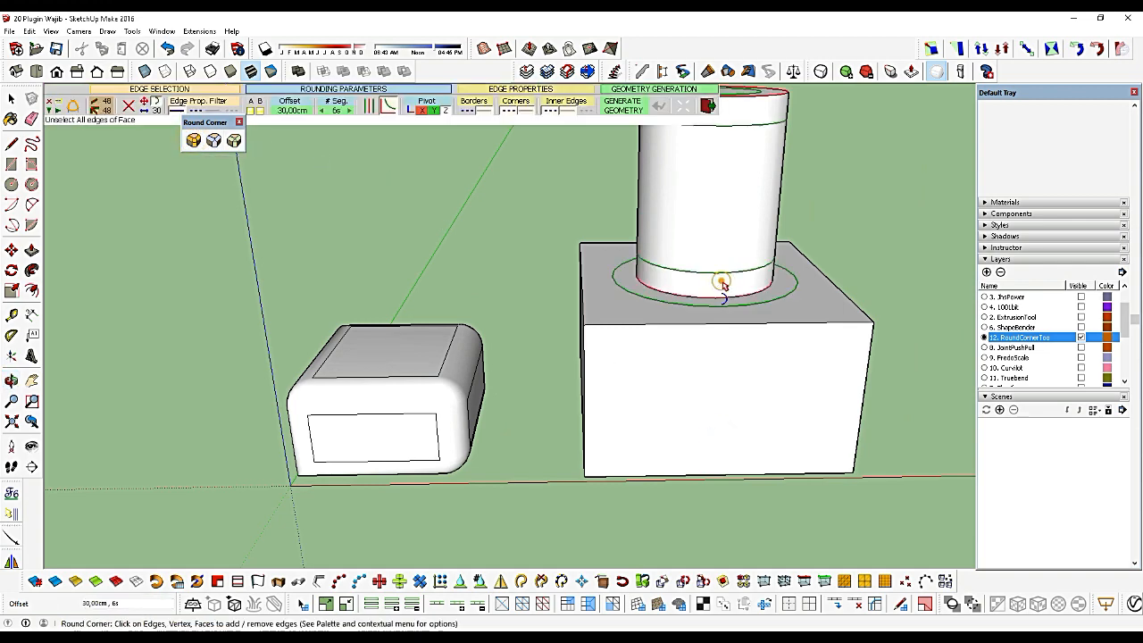
click(723, 284)
click(860, 208)
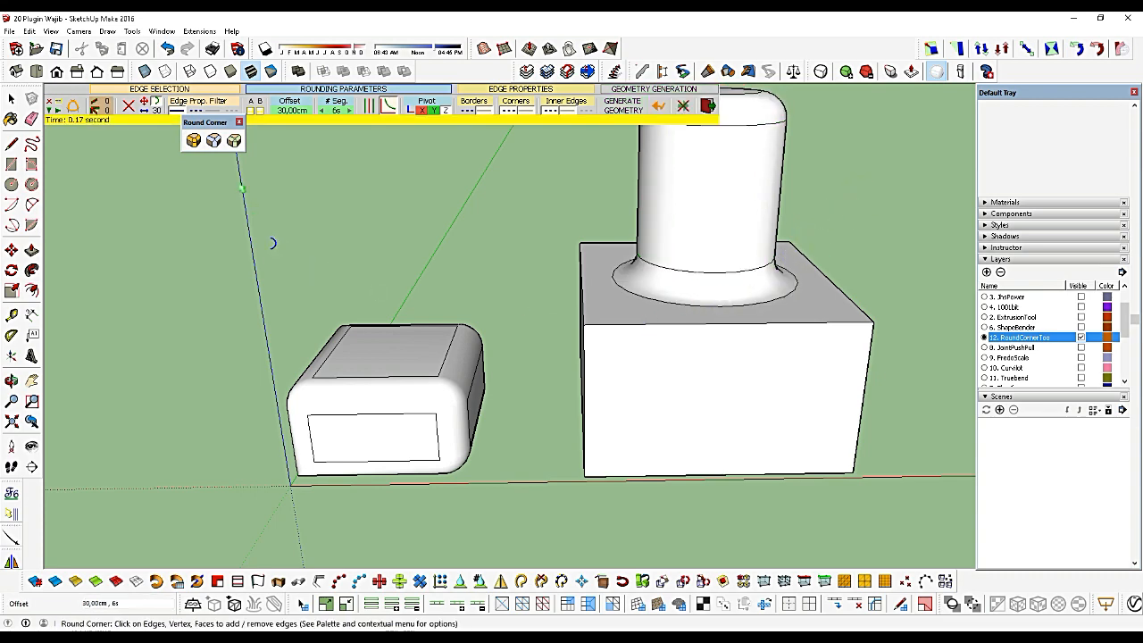
Bevel the outer edges of the large box's top face with a 100 cm offset
click(234, 141)
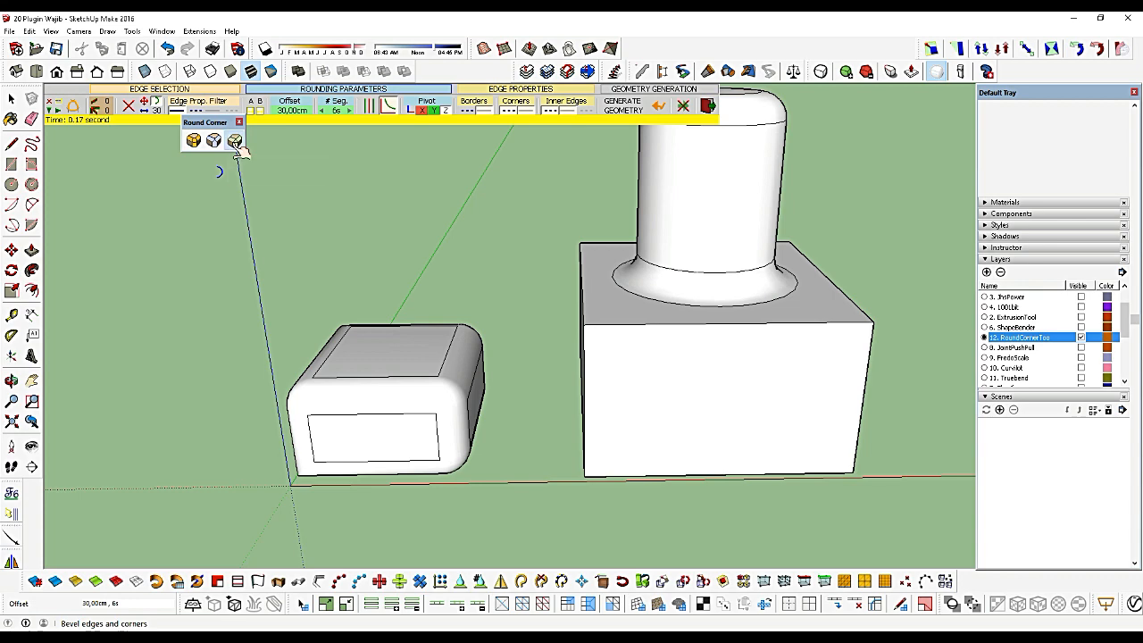
click(663, 317)
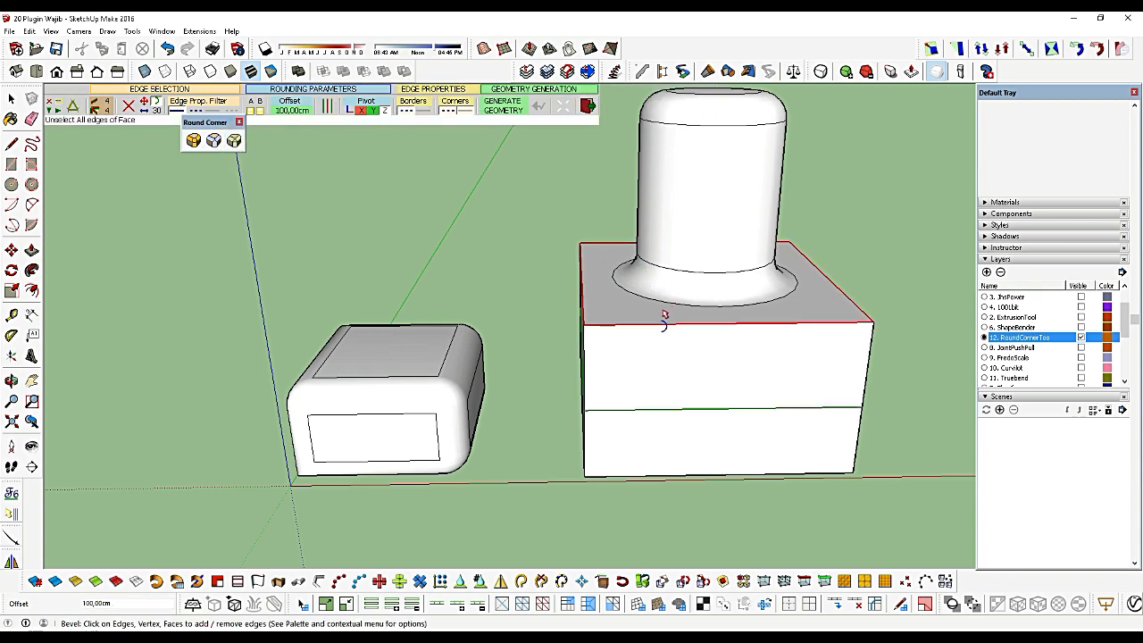
click(432, 219)
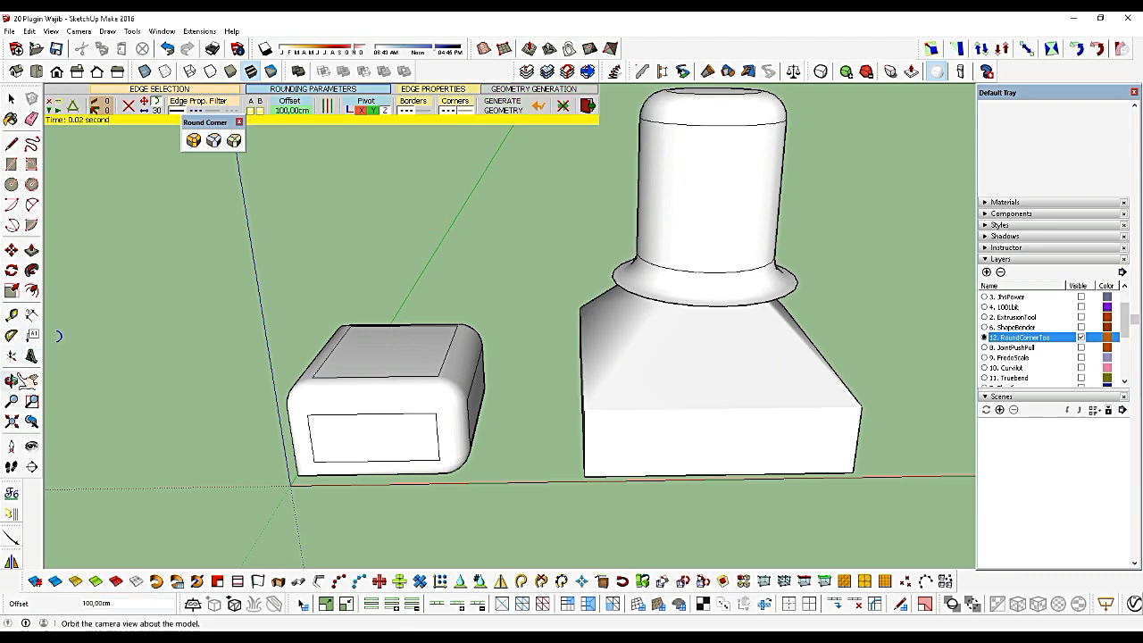
middle_drag(545, 375, 536, 311)
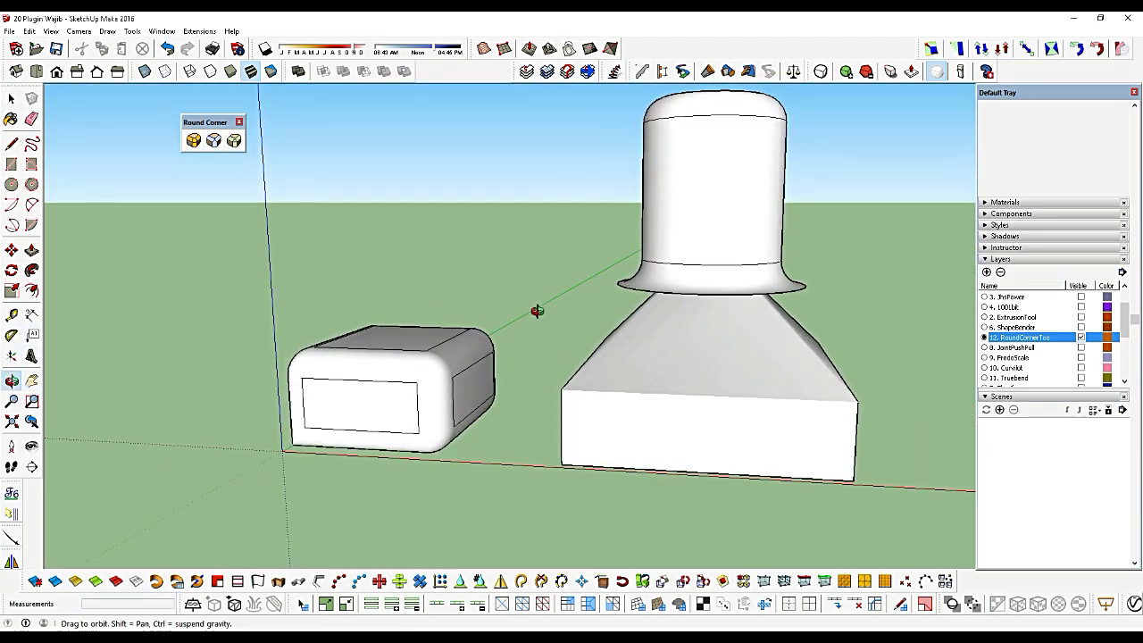
middle_drag(843, 397, 619, 437)
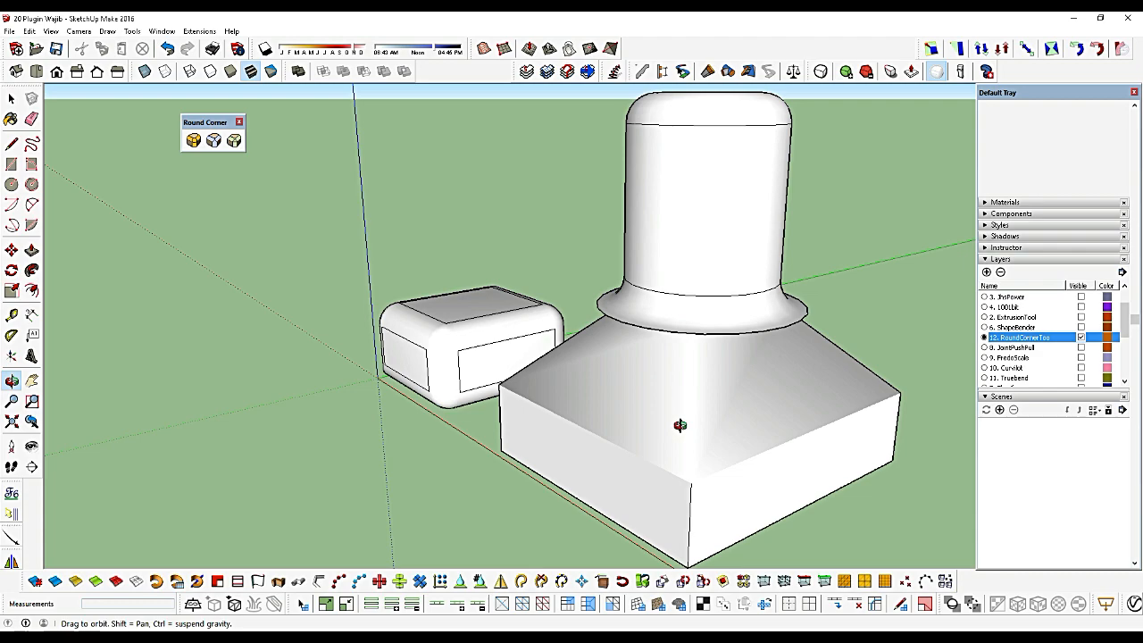
Group the rounded small box and the beveled box with its cylinder together, and close the Round Corner toolbar
scroll(681, 426, down, 3)
key(space)
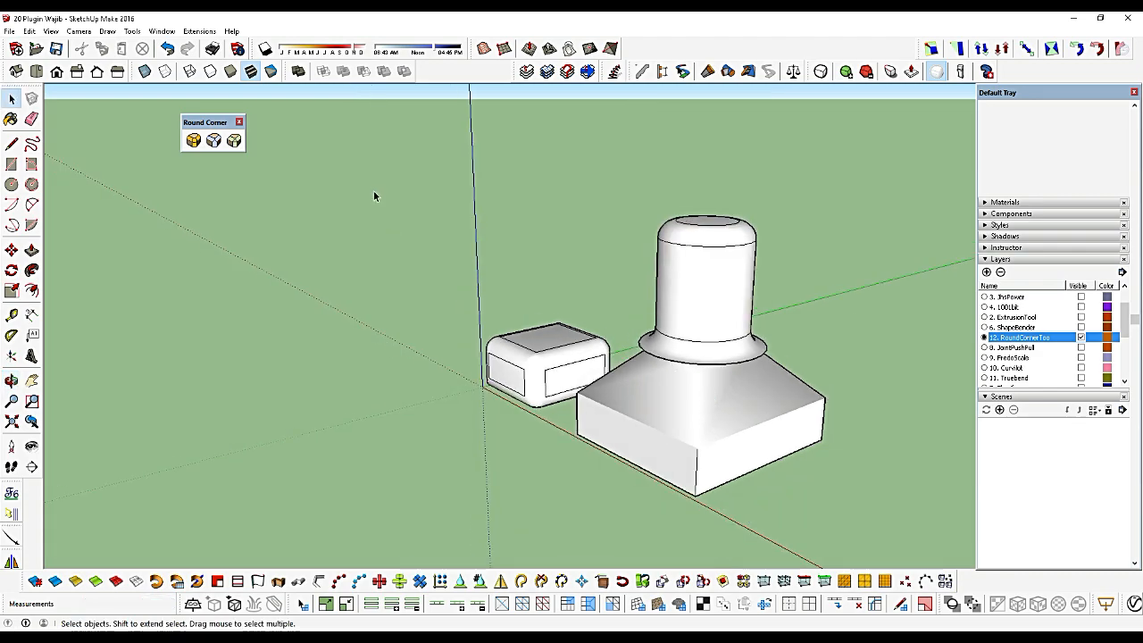
drag(468, 170, 943, 570)
right_click(719, 361)
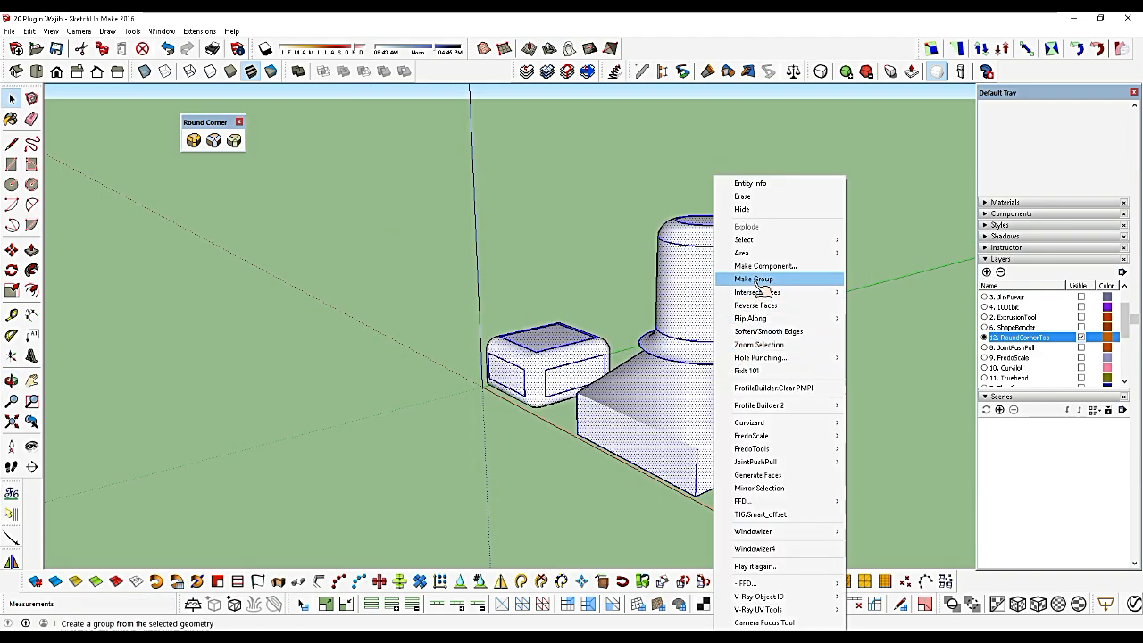
click(755, 278)
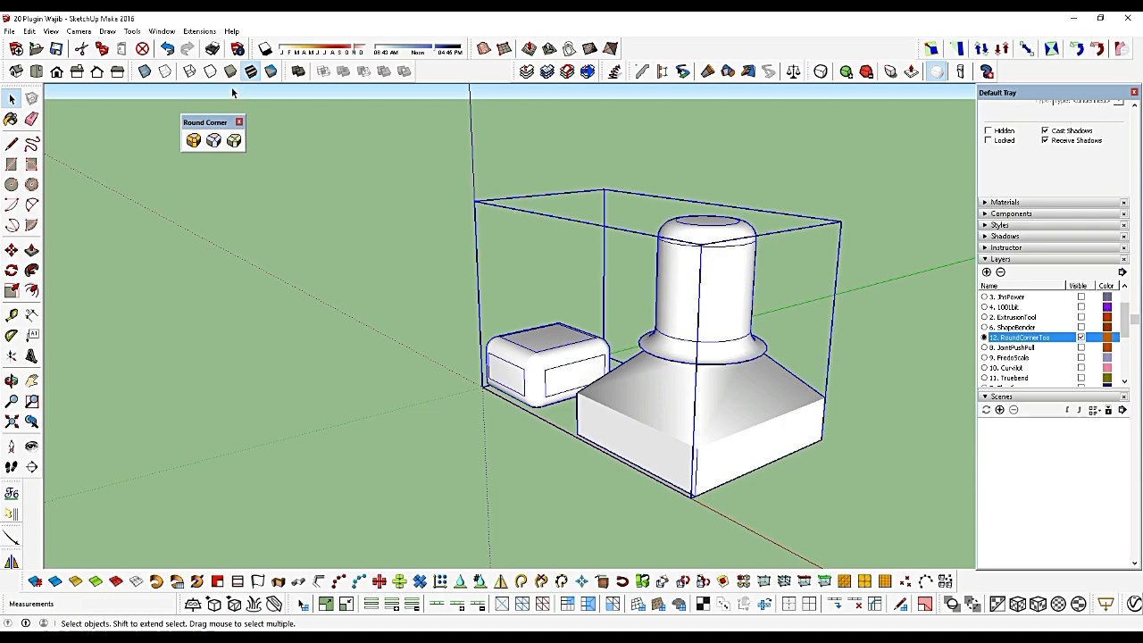
click(240, 123)
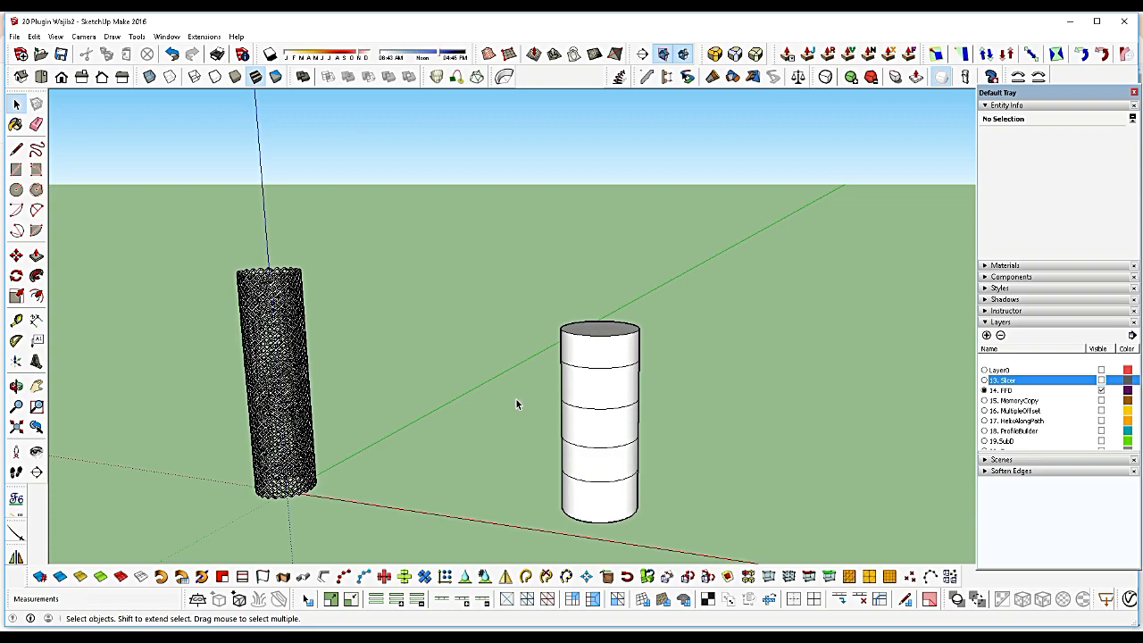
Apply an NxN FFD cage of width 5, depth 5 and height 5 without subdivision to the lattice cylinder
middle_drag(517, 399, 327, 331)
click(266, 380)
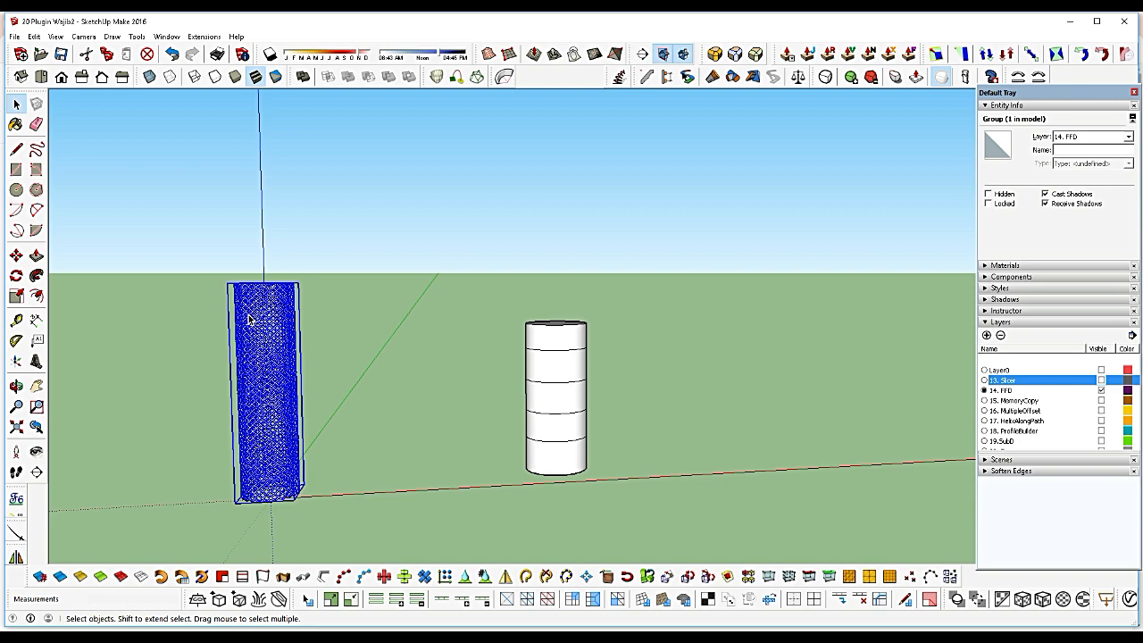
right_click(268, 358)
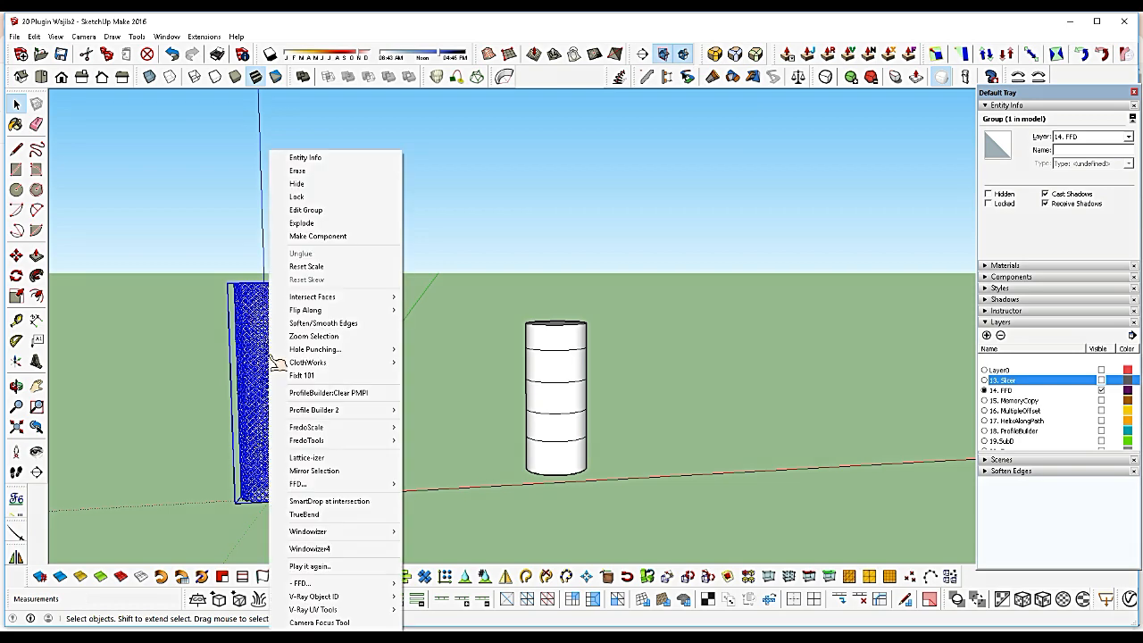
mouse_move(299, 484)
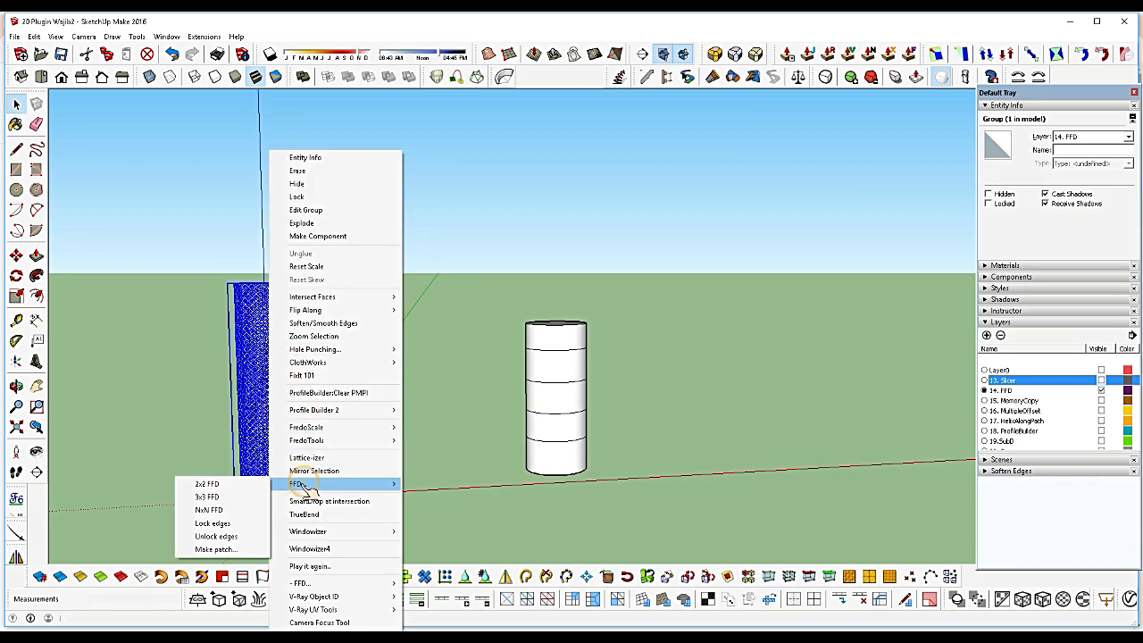
click(225, 511)
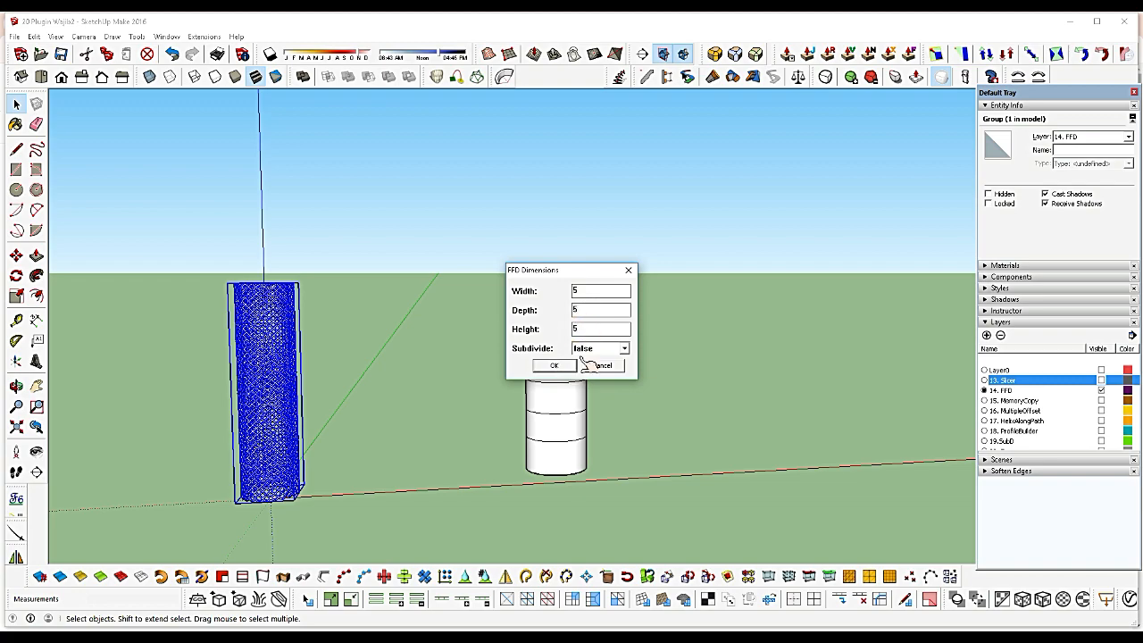
click(604, 350)
click(612, 353)
click(554, 366)
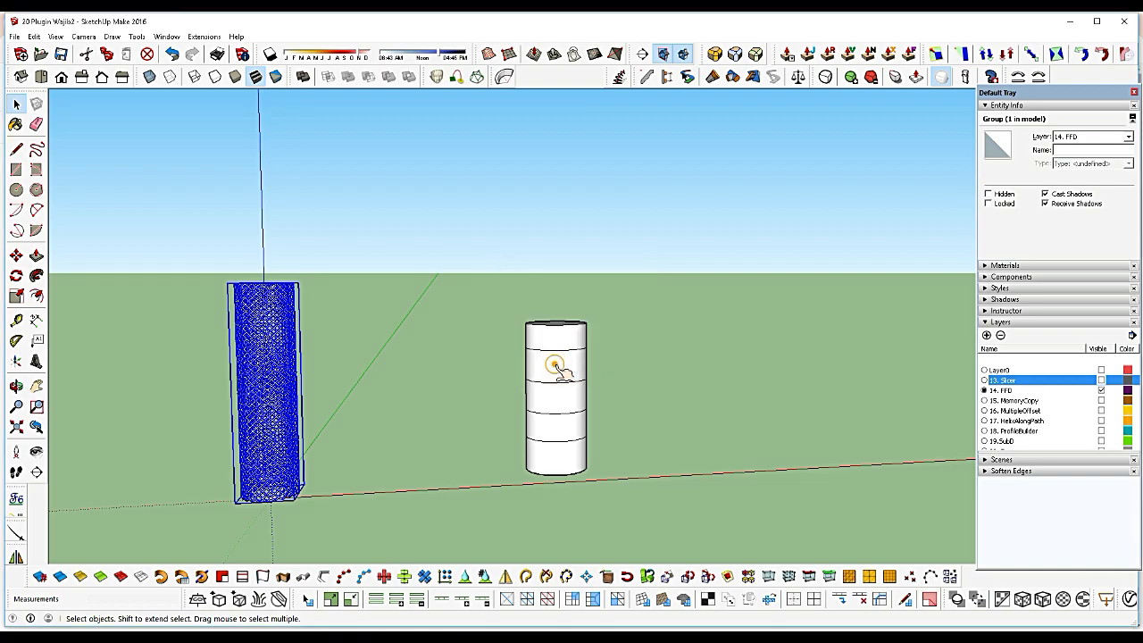
Open the lattice cylinder's group for editing and select all the FFD control points in its top layer
middle_drag(176, 299, 421, 292)
scroll(475, 284, up, 3)
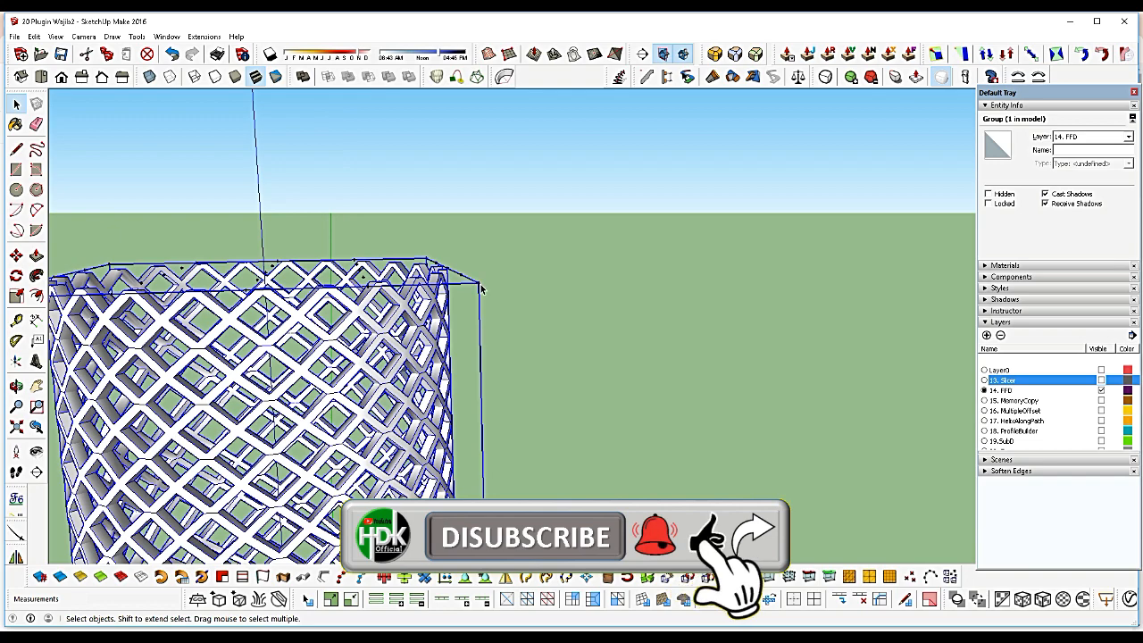
double_click(473, 284)
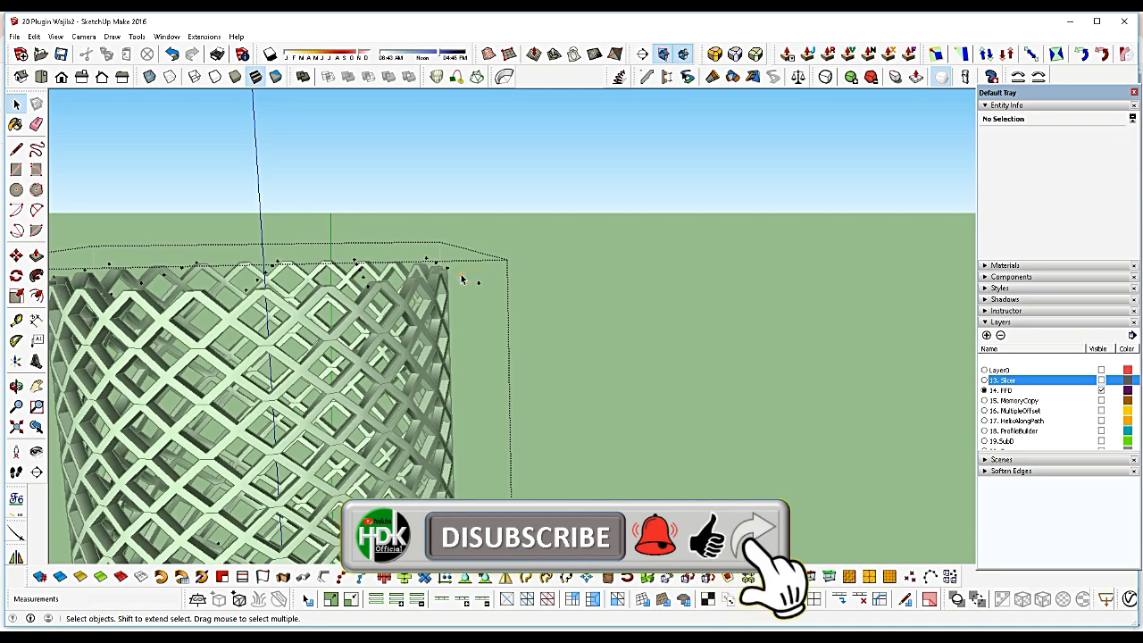
click(466, 276)
scroll(468, 276, down, 2)
drag(99, 185, 515, 306)
scroll(393, 292, down, 5)
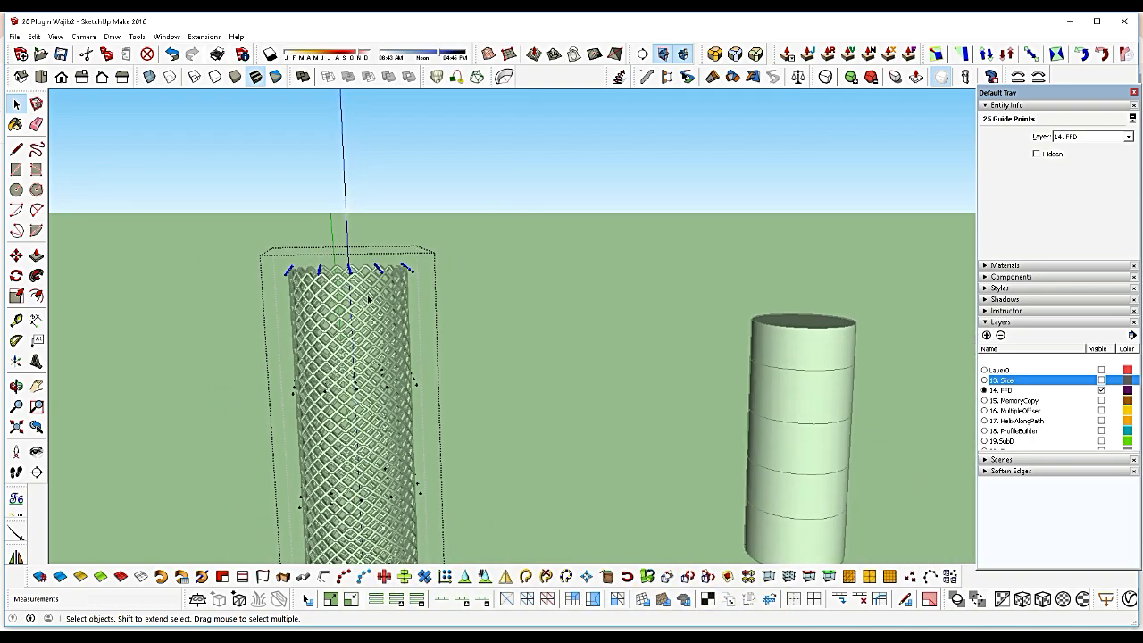
scroll(393, 290, down, 2)
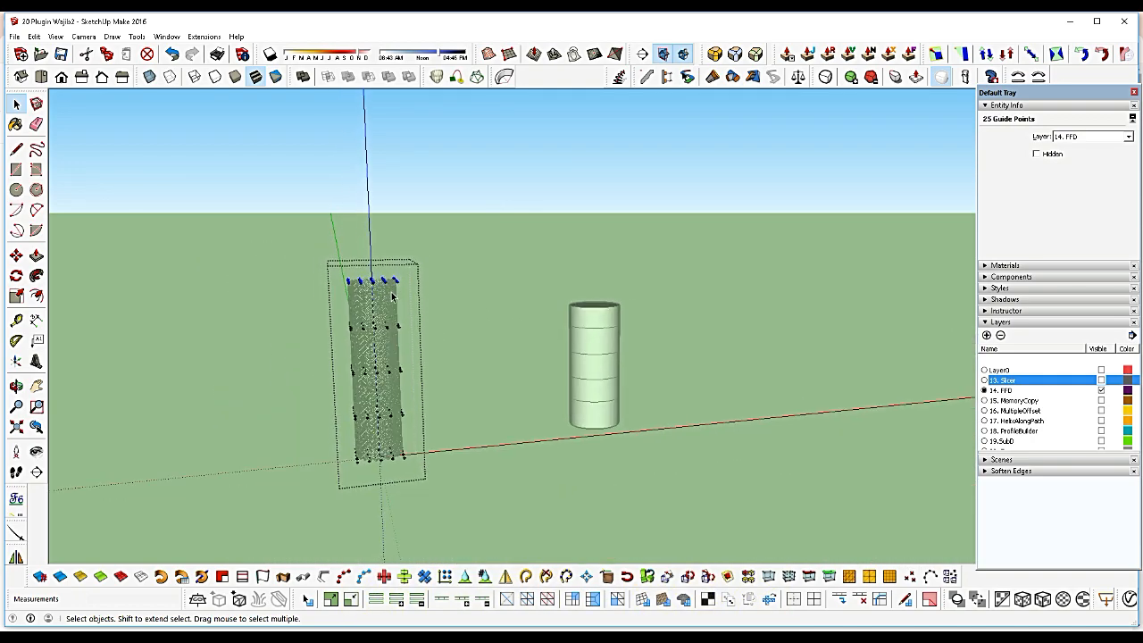
Scale the selected top control points about their centre by 2.50, and shrink them about the centre by 0.55
key(s)
key(ctrl)
scroll(399, 283, down, 2)
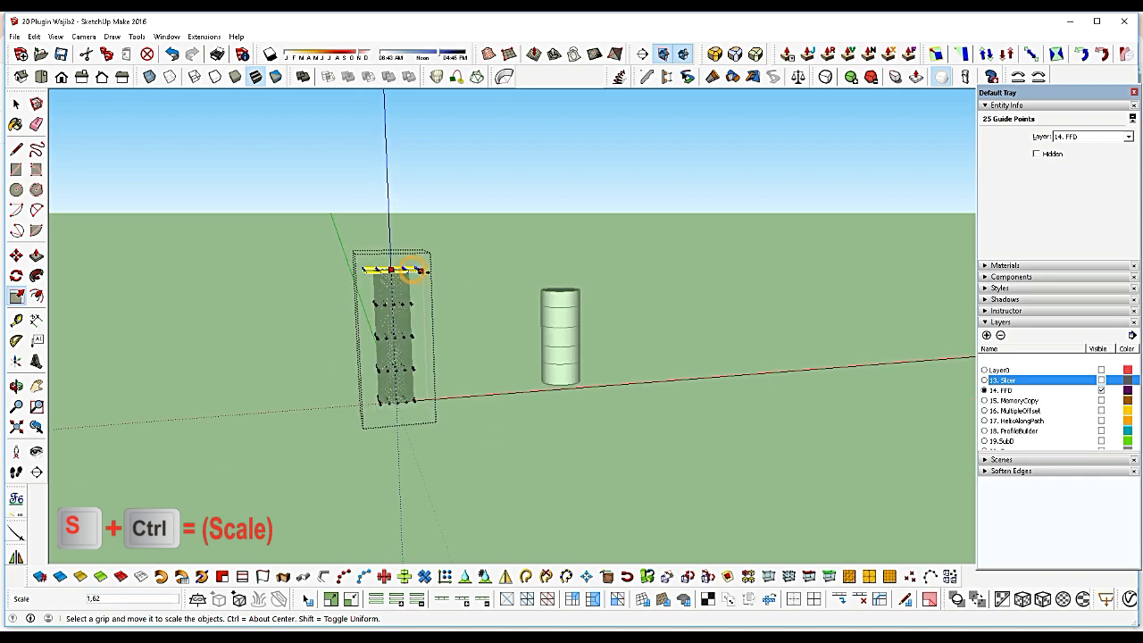
click(437, 271)
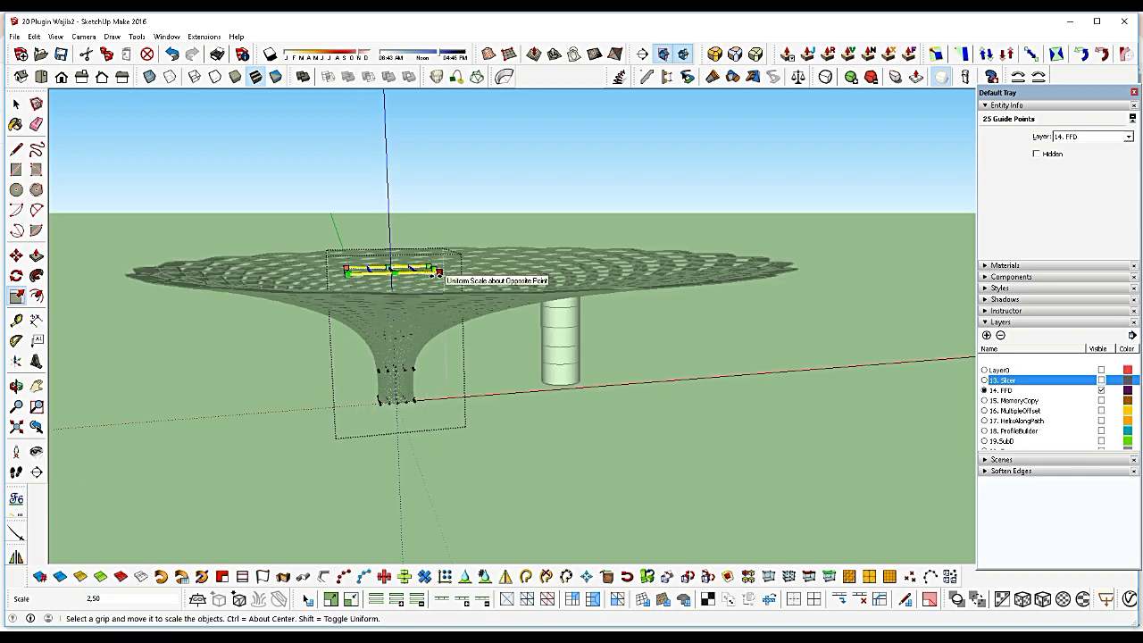
ctrl+drag(439, 274, 407, 270)
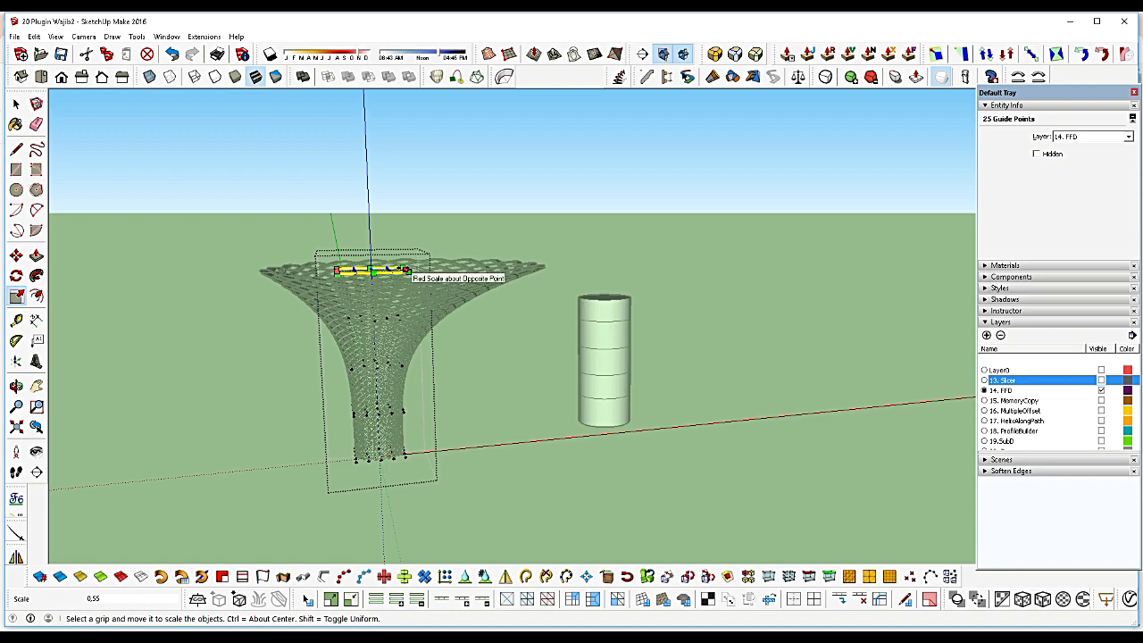
Try scaling the top control points by 0.79 along red about the opposite point, and undo it
drag(408, 270, 393, 269)
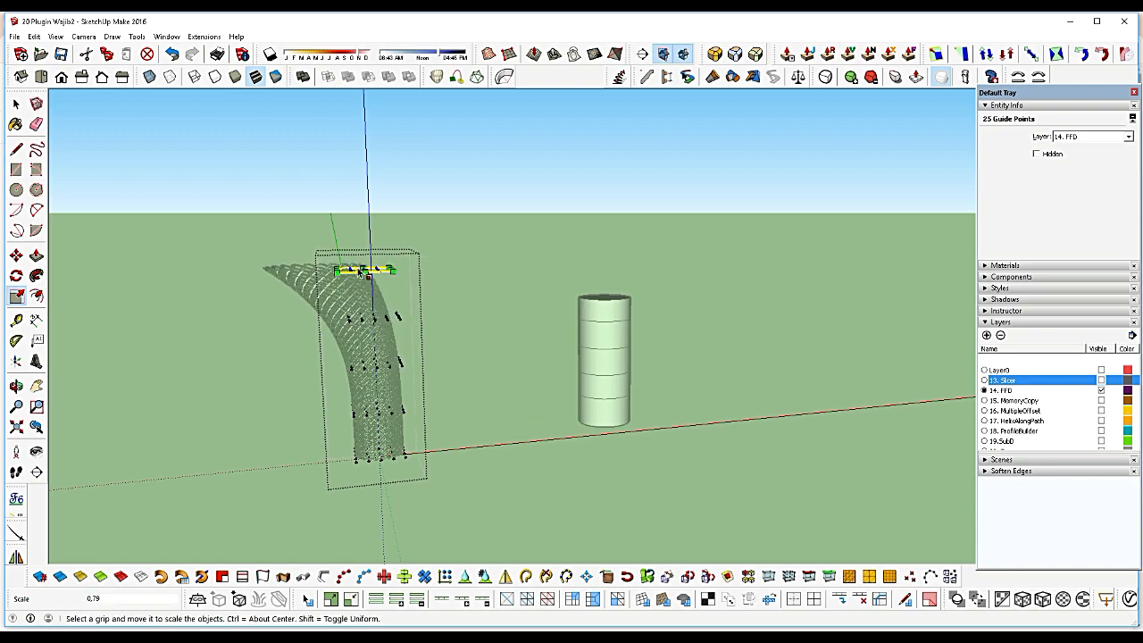
key(ctrl+z)
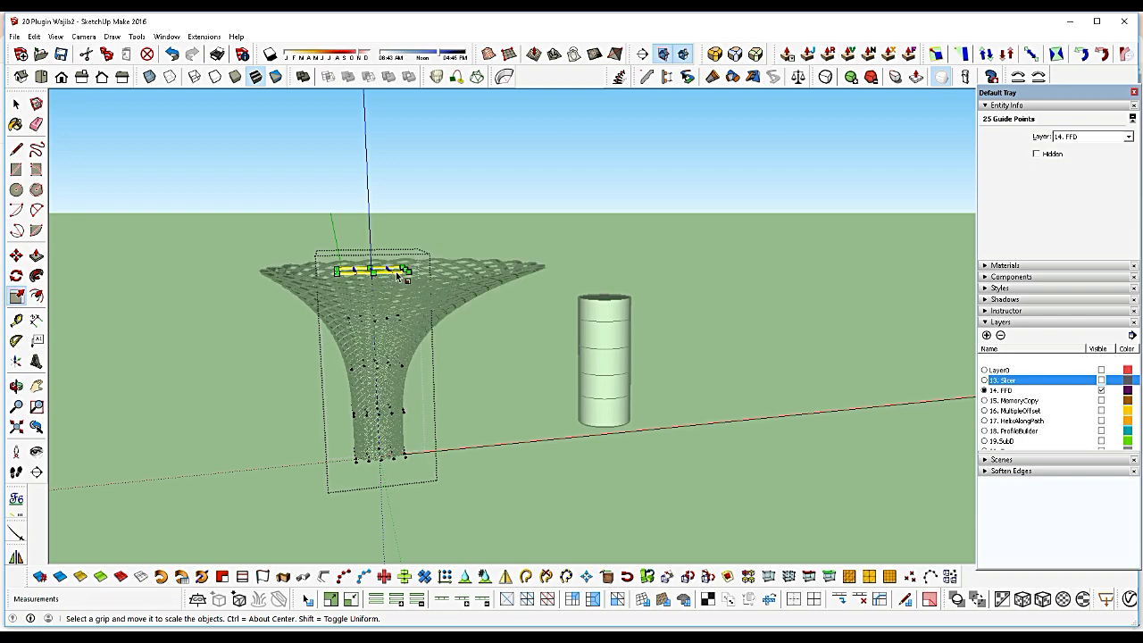
Scale the top control points about their centre by 0.78 and by 1.81, and leave the lattice group
ctrl+drag(406, 270, 401, 270)
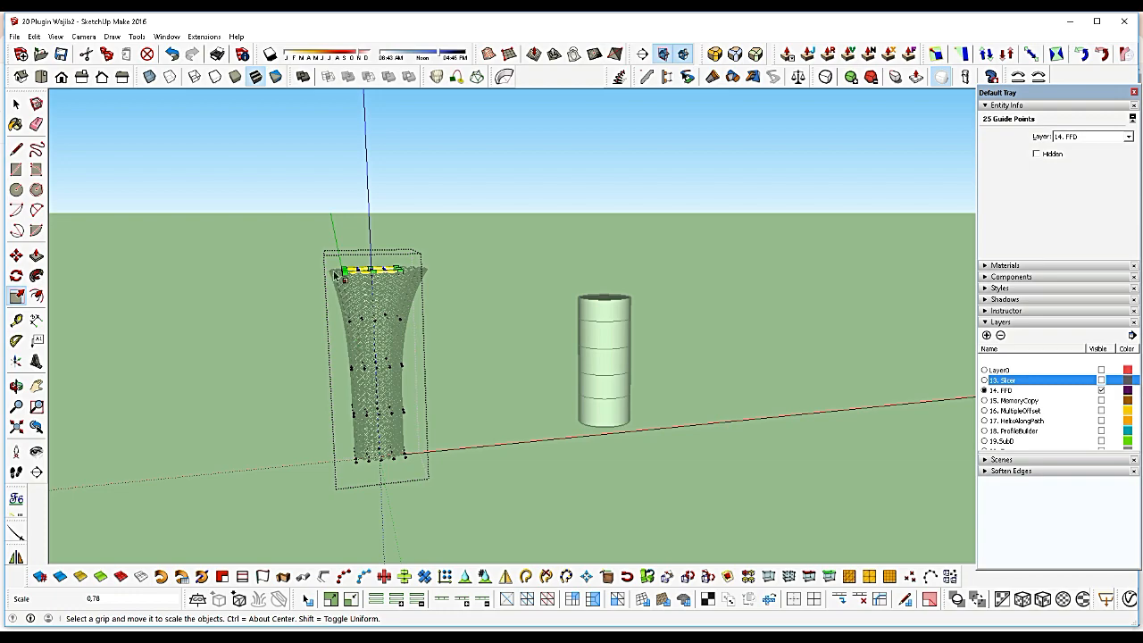
ctrl+drag(345, 273, 344, 272)
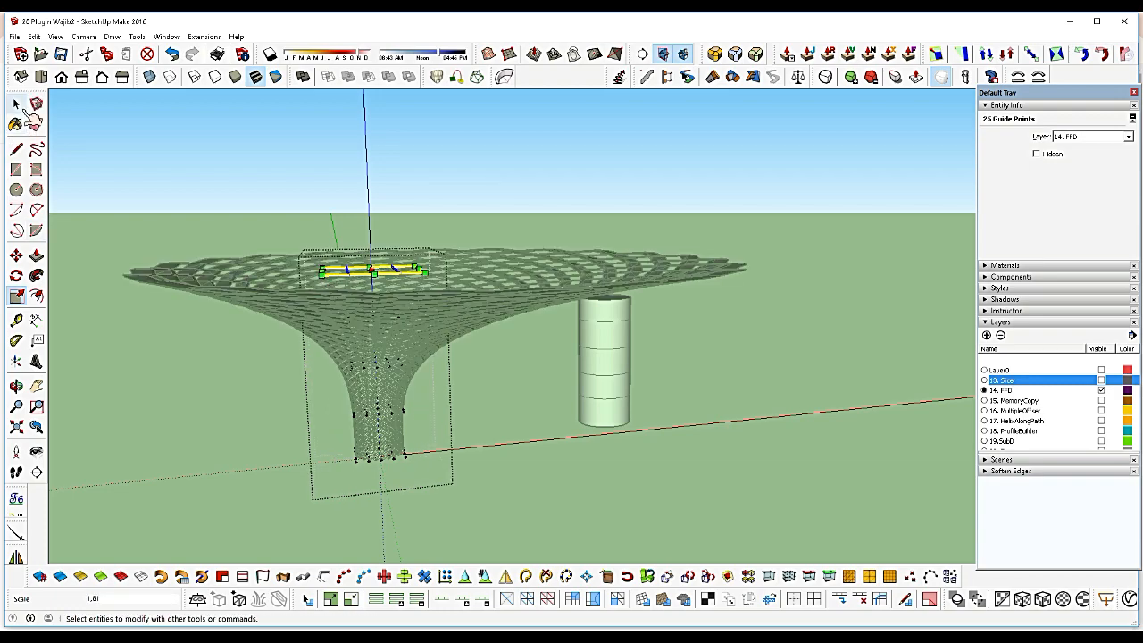
click(16, 104)
click(511, 355)
click(18, 388)
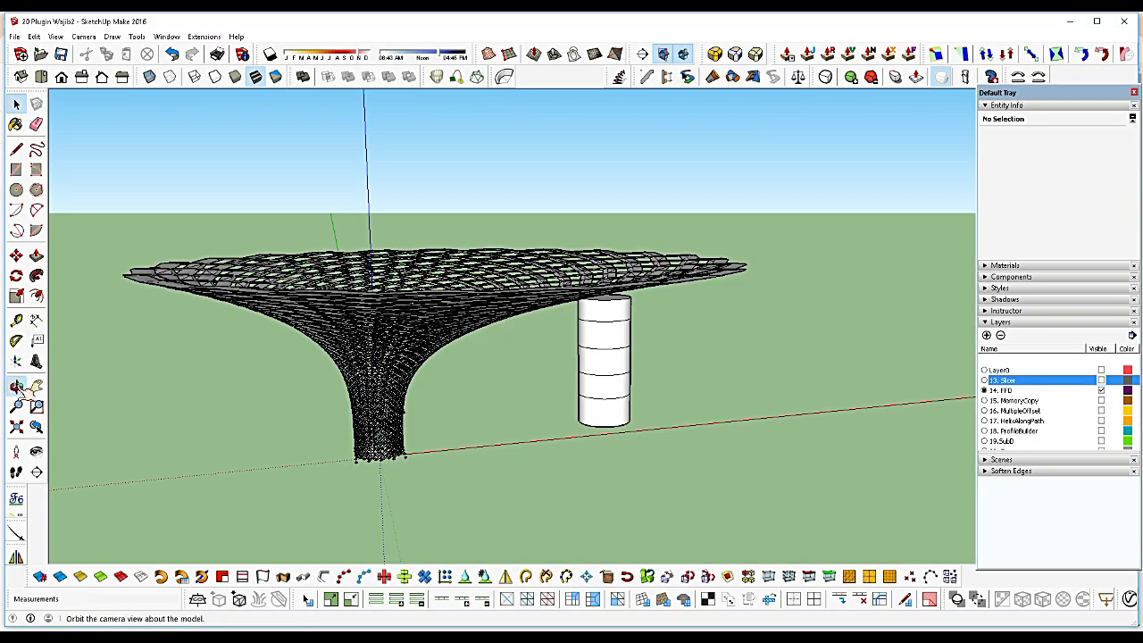
mouse_move(499, 351)
mouse_down()
mouse_move(480, 297)
mouse_move(268, 384)
mouse_move(162, 402)
mouse_move(164, 383)
mouse_move(180, 496)
mouse_move(366, 598)
mouse_move(473, 591)
mouse_move(384, 339)
mouse_move(394, 273)
mouse_move(393, 330)
mouse_move(407, 333)
mouse_move(327, 336)
mouse_move(510, 370)
mouse_up()
Move the banded cylinder about 780 cm away from the flared lattice along the red axis
key(space)
click(523, 388)
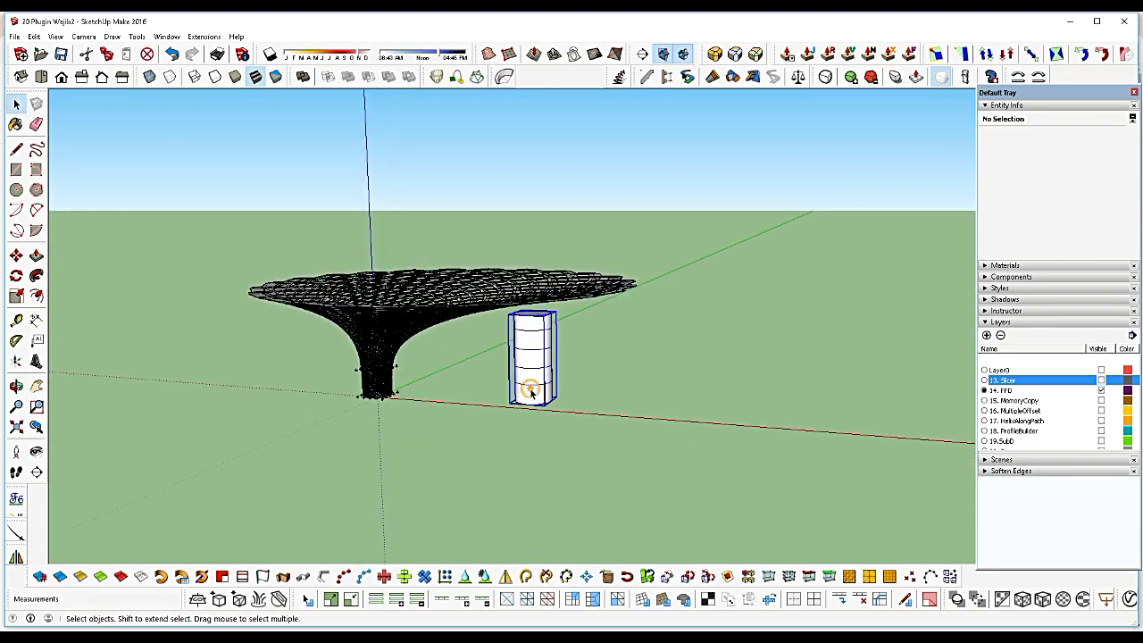
key(m)
click(531, 391)
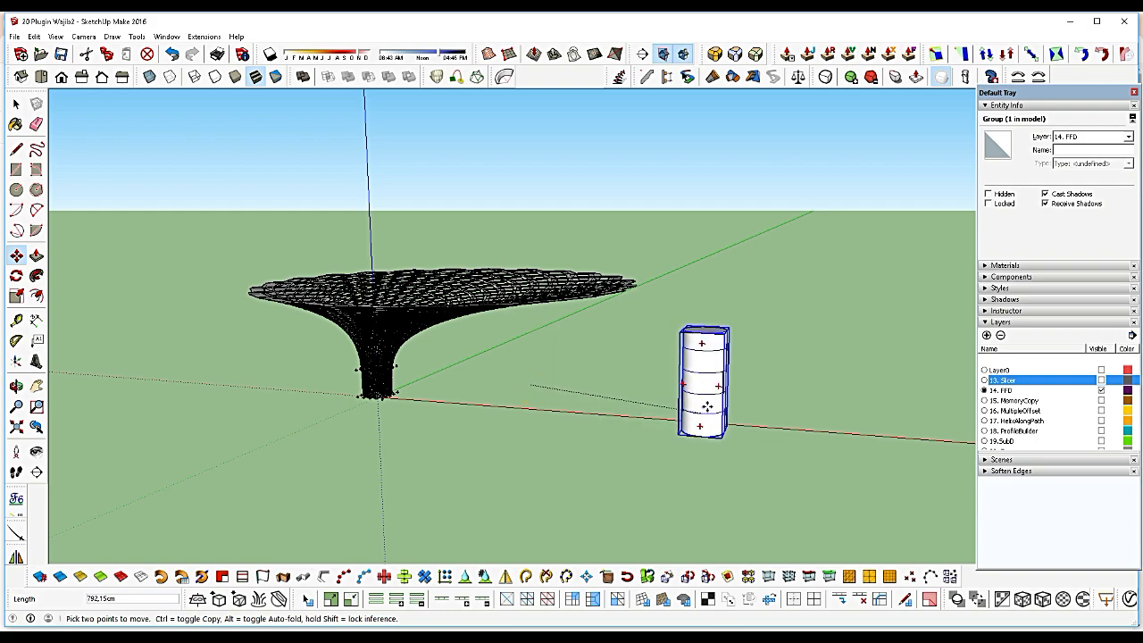
Apply a 3x3 FFD cage to the banded cylinder
right_click(714, 391)
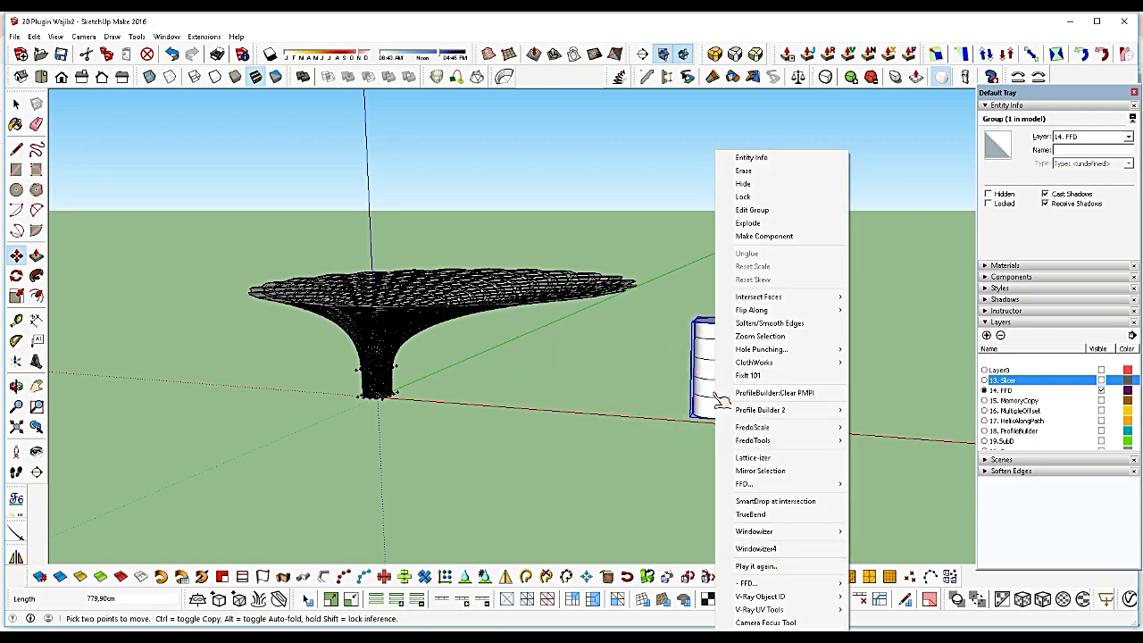
click(743, 483)
click(685, 497)
Open the FFD control-point group around the banded cylinder for editing
scroll(728, 326, up, 5)
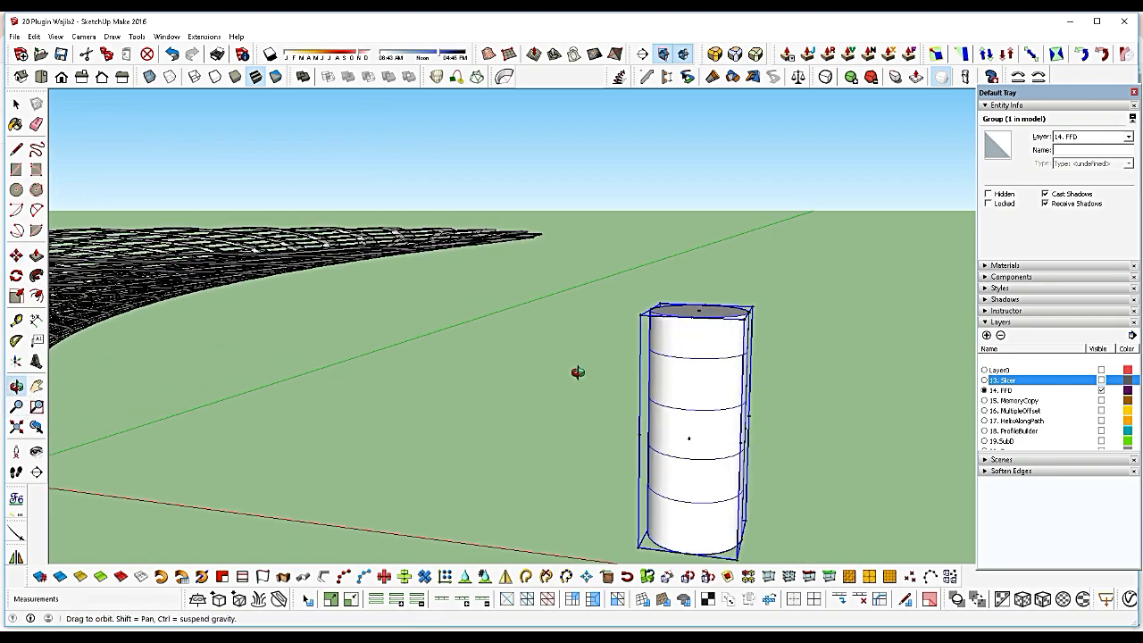
middle_drag(577, 376, 703, 391)
scroll(768, 335, up, 5)
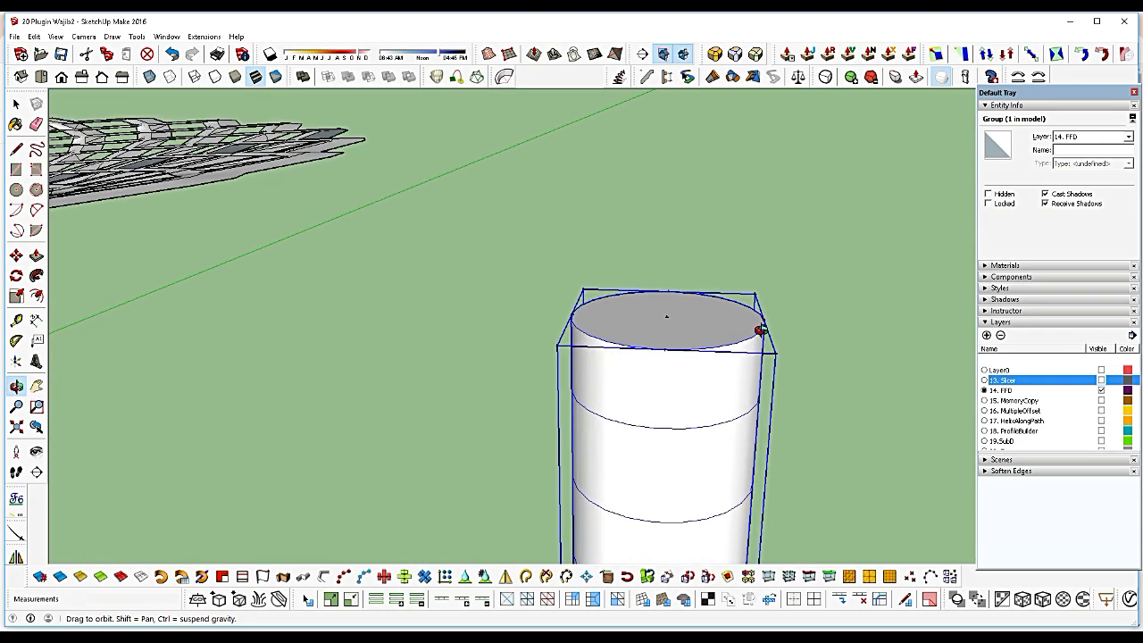
key(space)
click(766, 323)
double_click(765, 323)
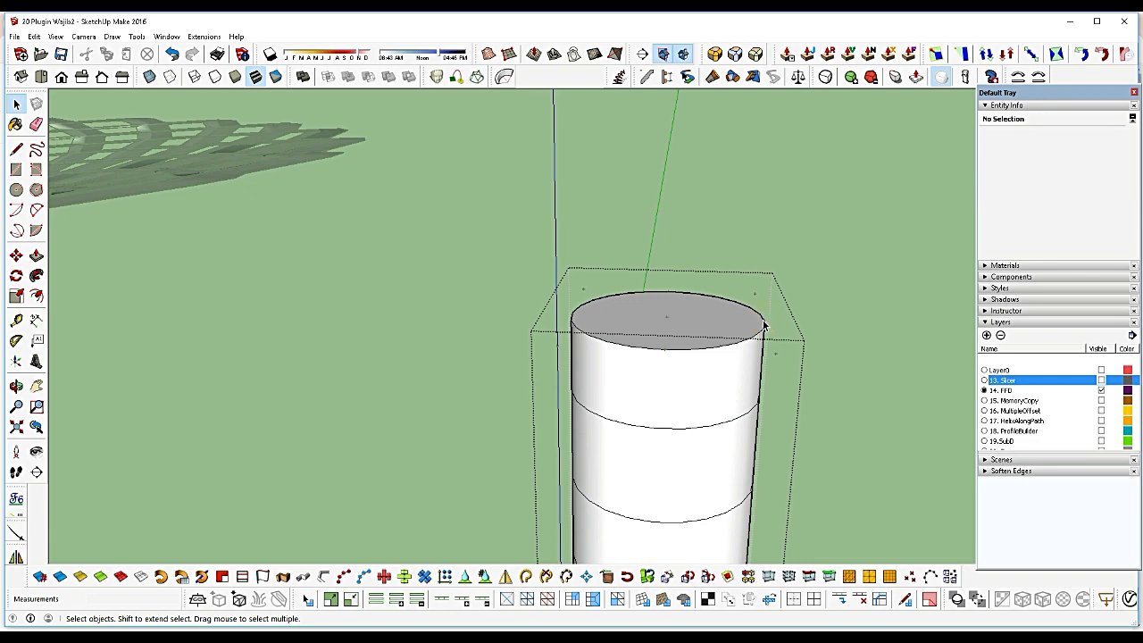
click(761, 320)
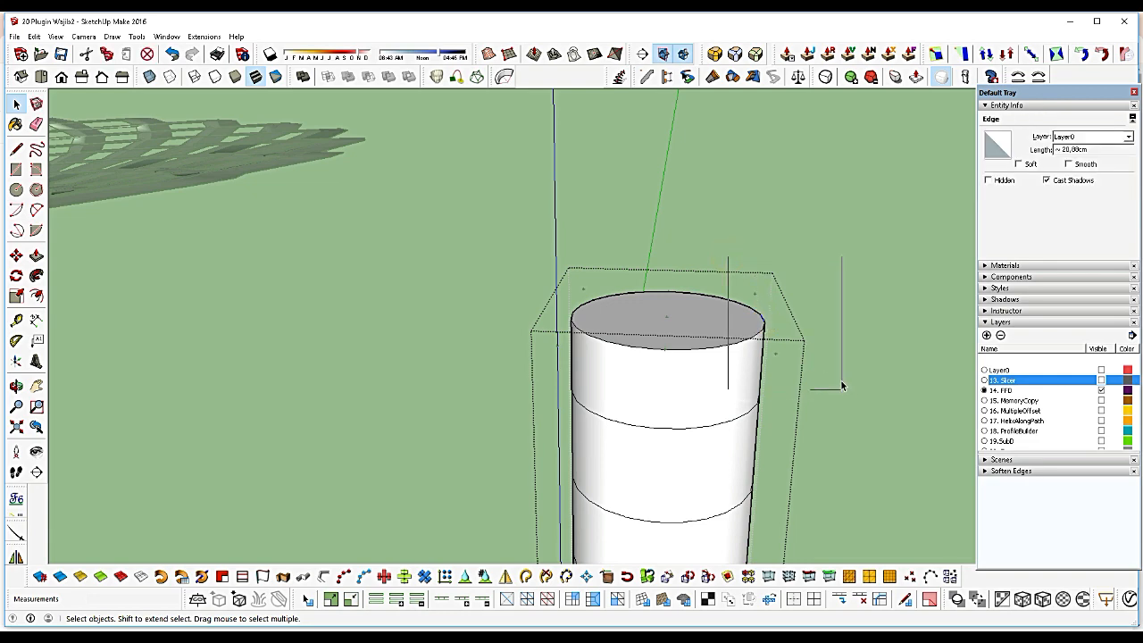
double_click(775, 354)
click(775, 354)
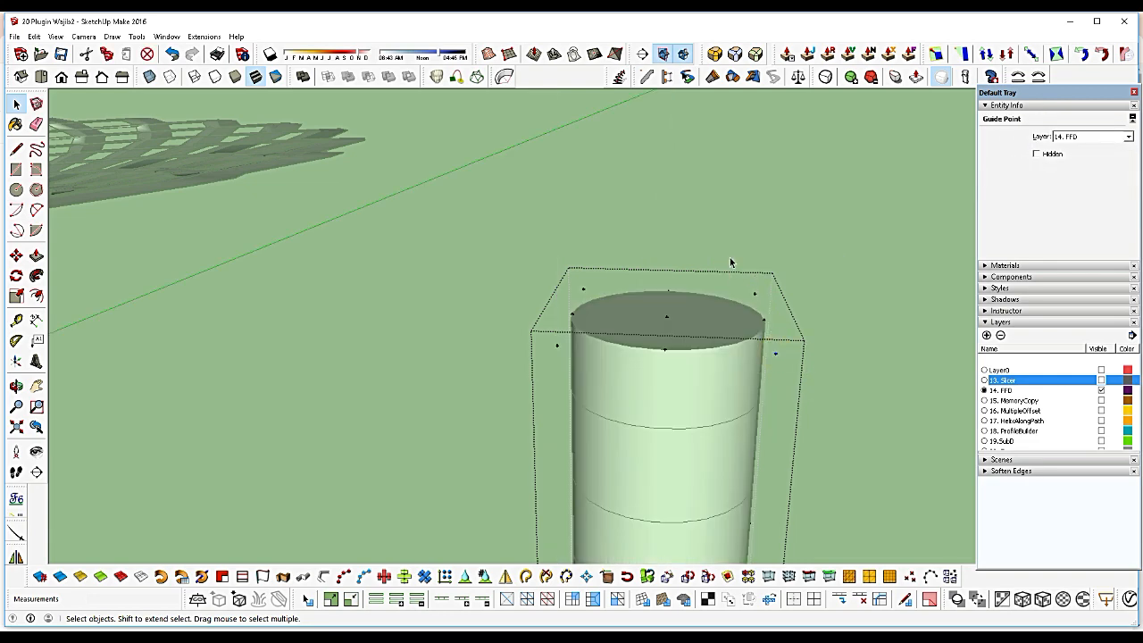
Move the three top control points on the cylinder side farther from the lattice outward along the red axis
drag(730, 259, 834, 406)
key(s)
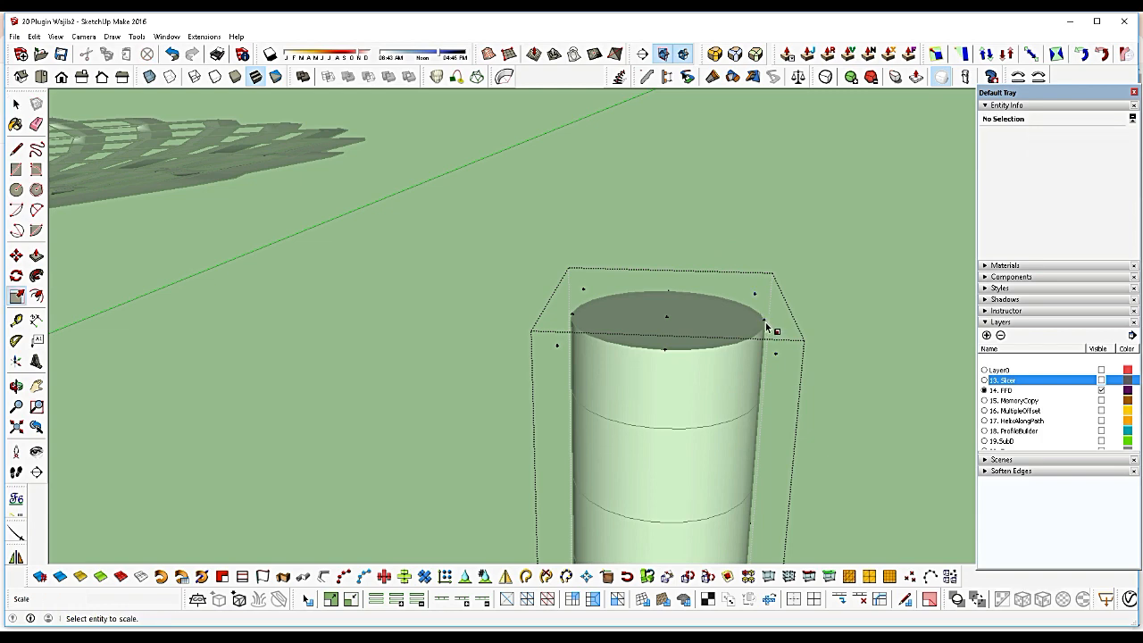
key(m)
key(space)
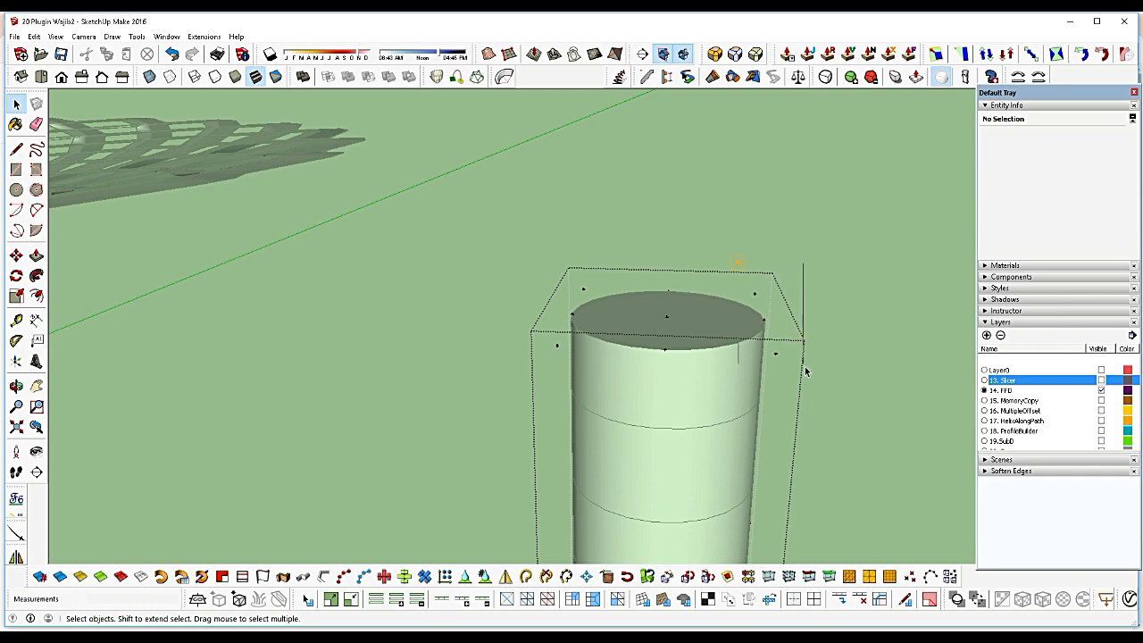
drag(805, 370, 809, 373)
key(m)
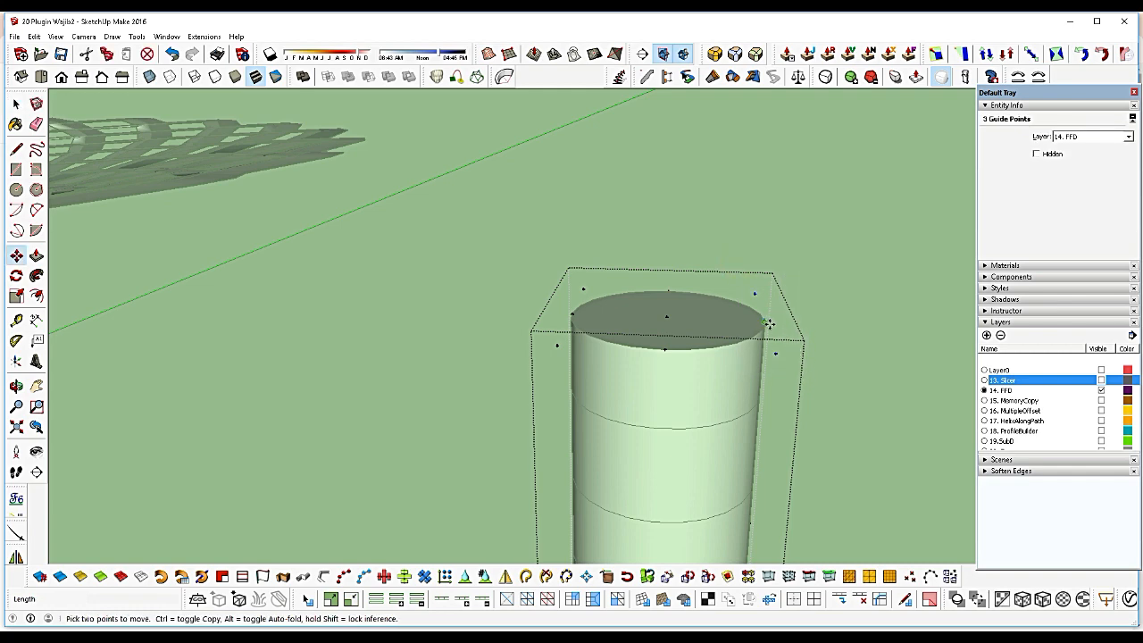
click(765, 319)
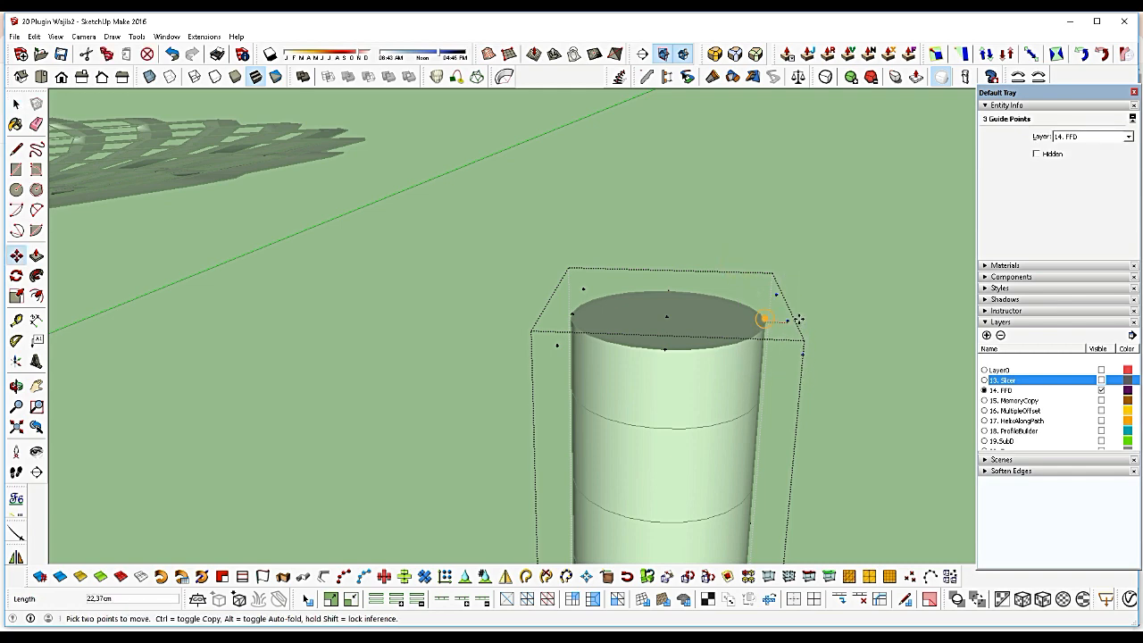
click(870, 319)
click(869, 320)
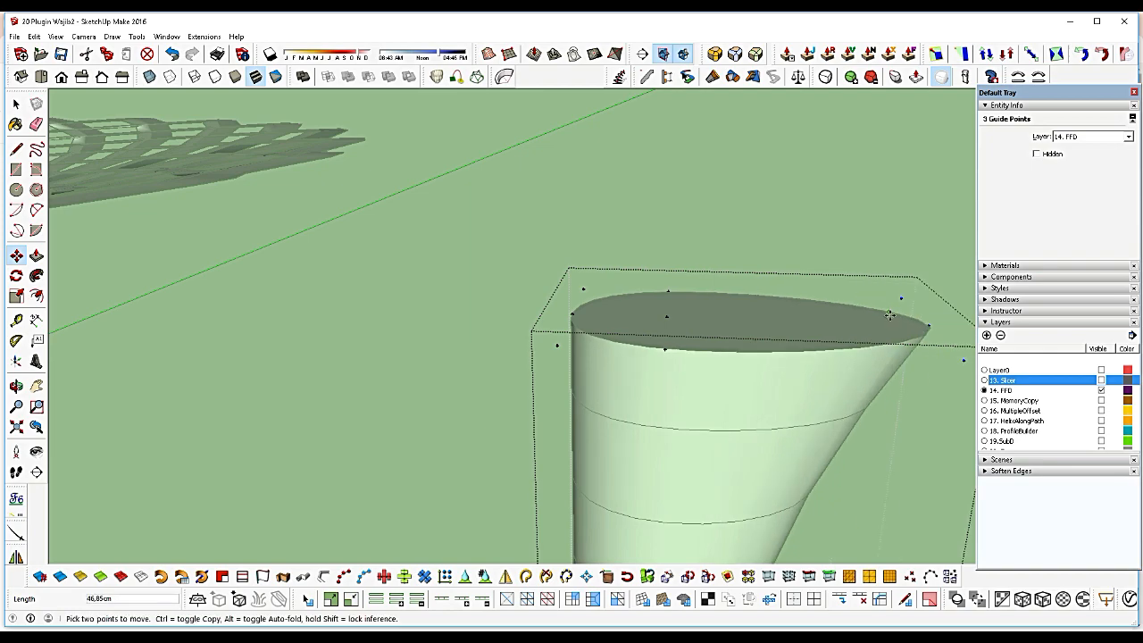
Scale the nine mid-height control points of the cylinder about their centre by 0.64 to narrow its waist
scroll(598, 242, down, 3)
key(space)
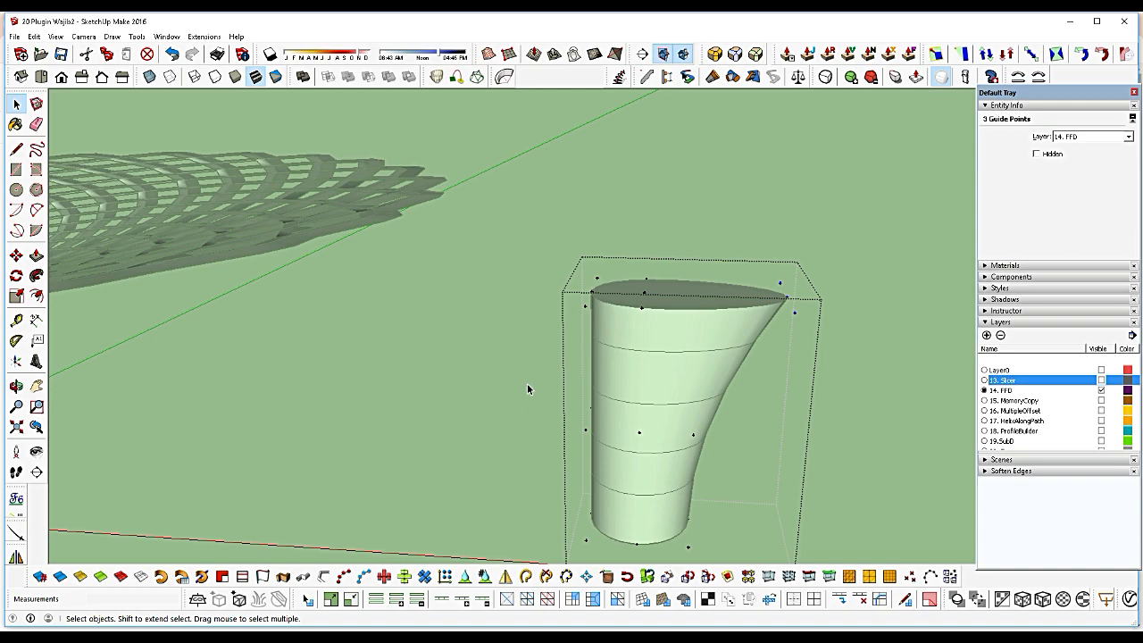
drag(527, 383, 764, 465)
key(s)
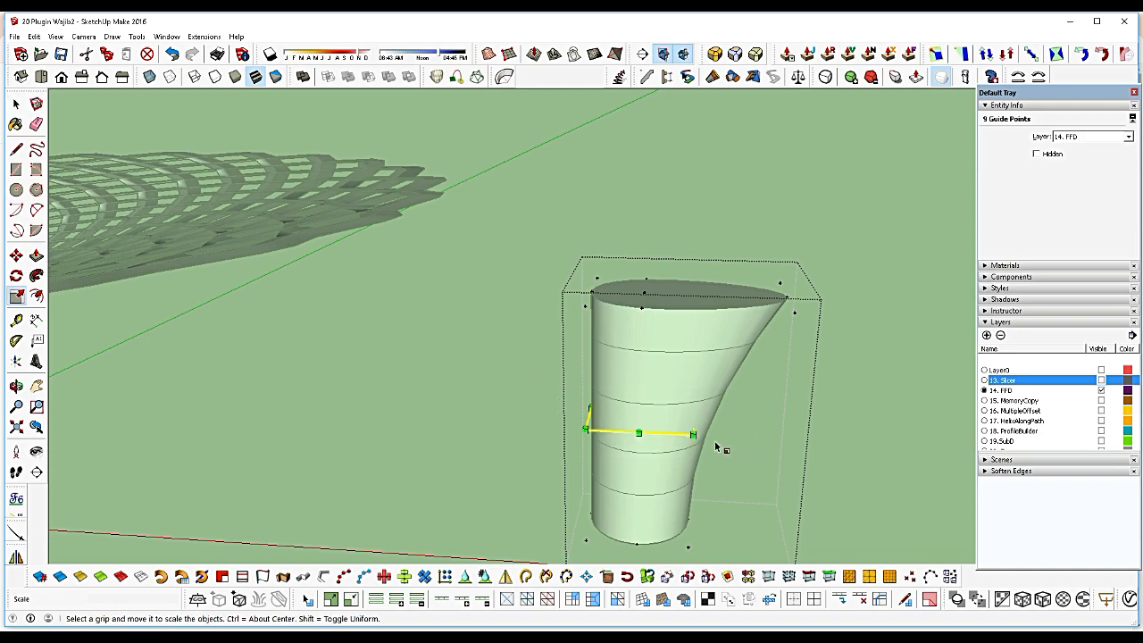
click(698, 435)
click(674, 426)
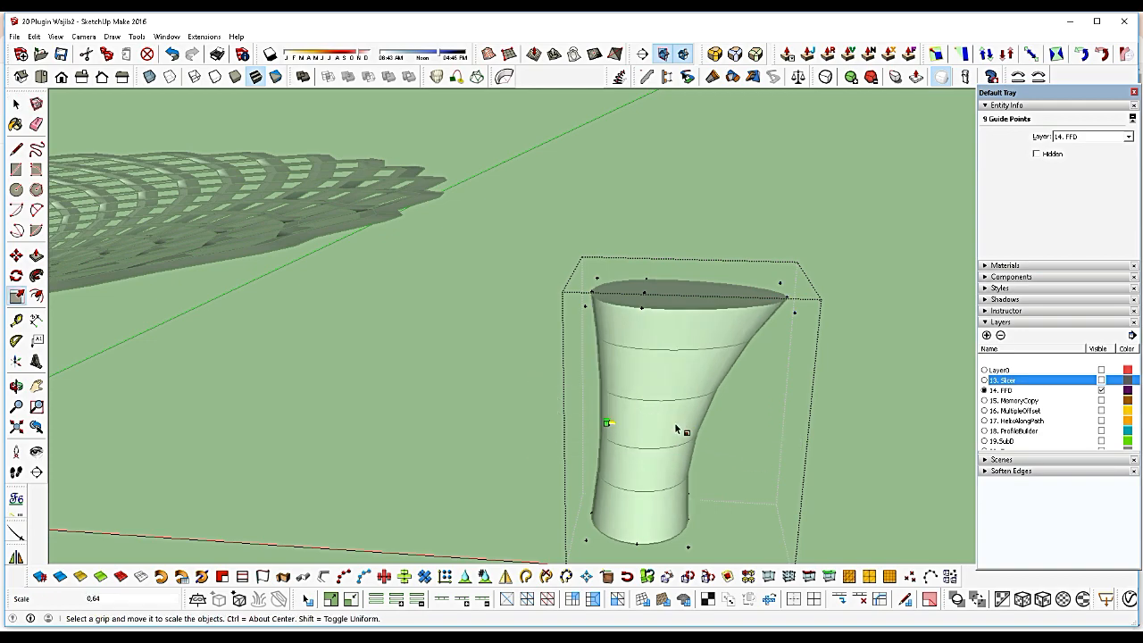
Move the three bottom control points on the side facing the lattice about 78 cm outward along the red axis
key(space)
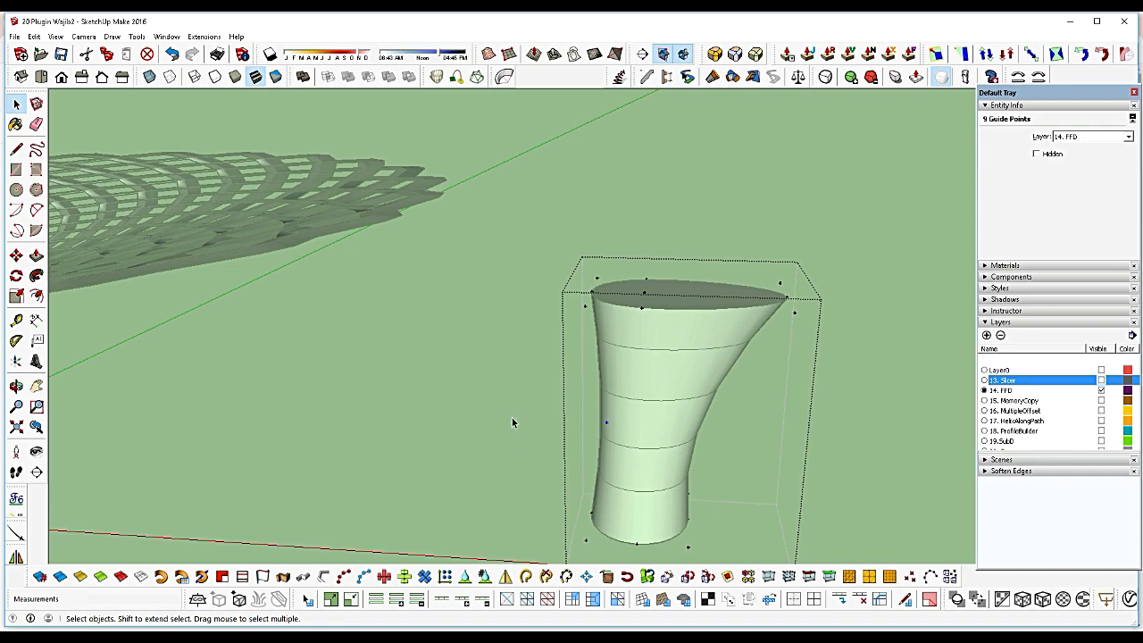
drag(511, 417, 591, 530)
key(m)
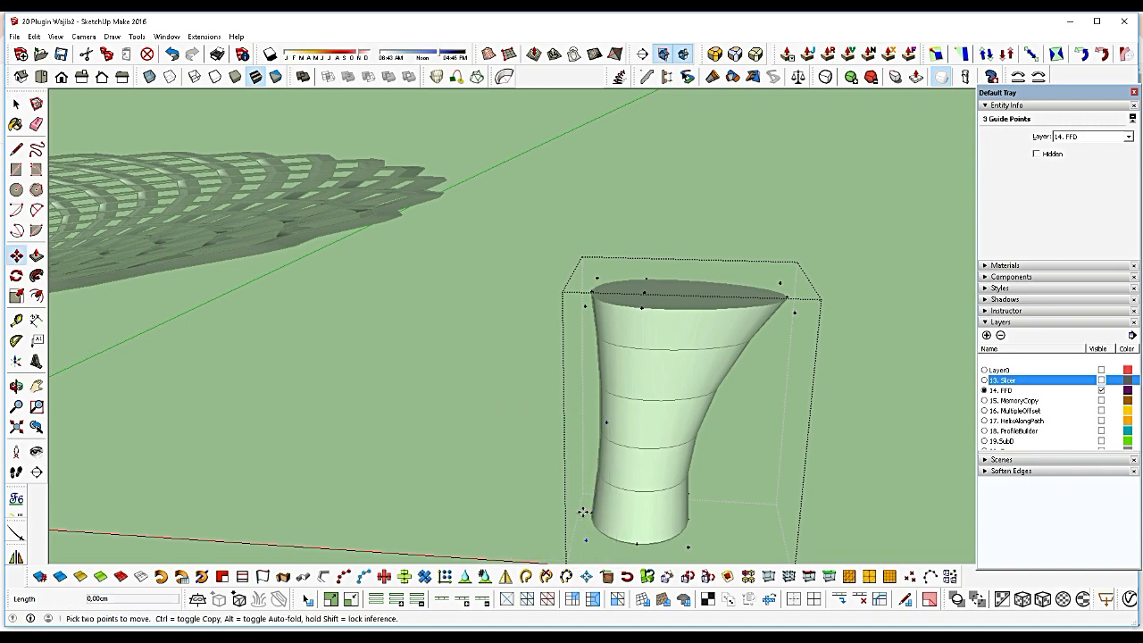
click(582, 511)
click(541, 516)
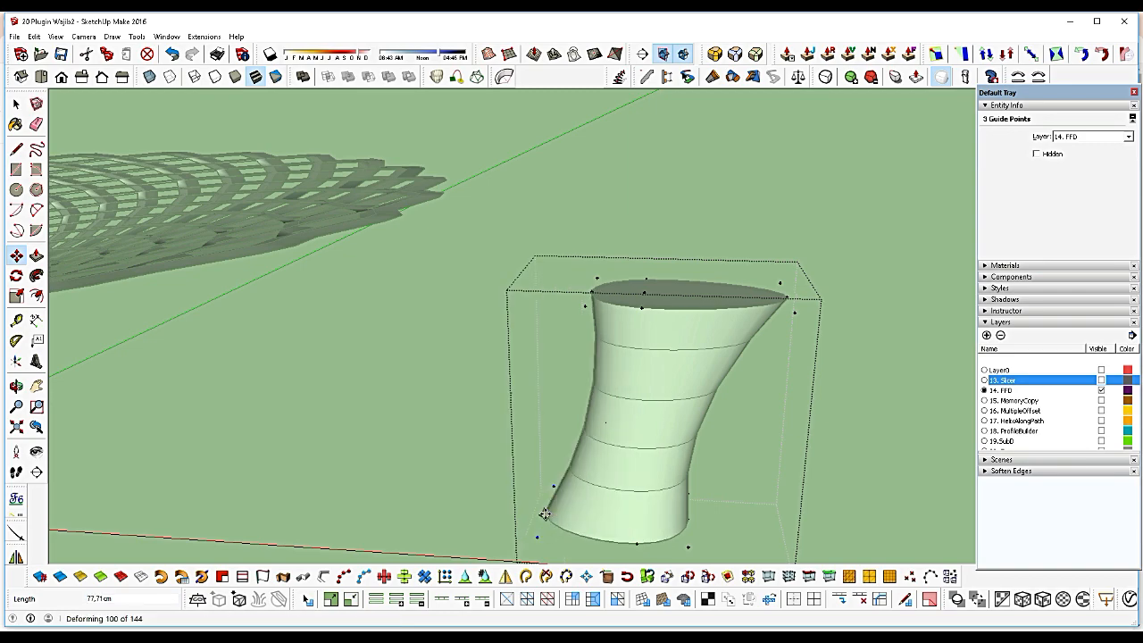
Finish the FFD deformation and group the lattice bowl and the deformed column together
key(space)
click(389, 355)
scroll(389, 355, down, 5)
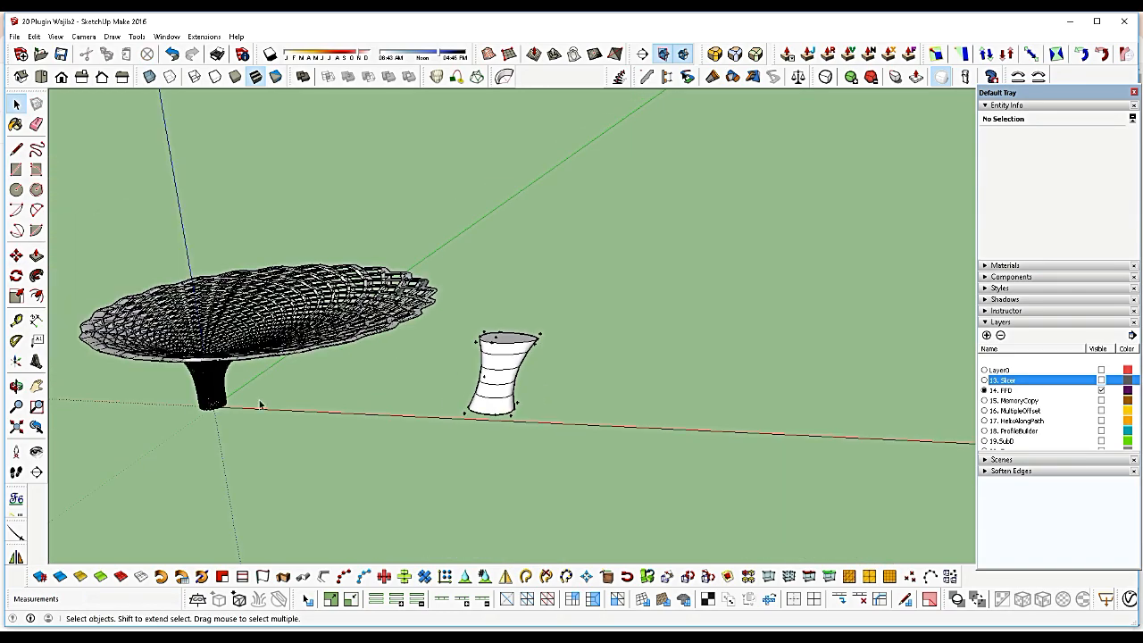
key(h)
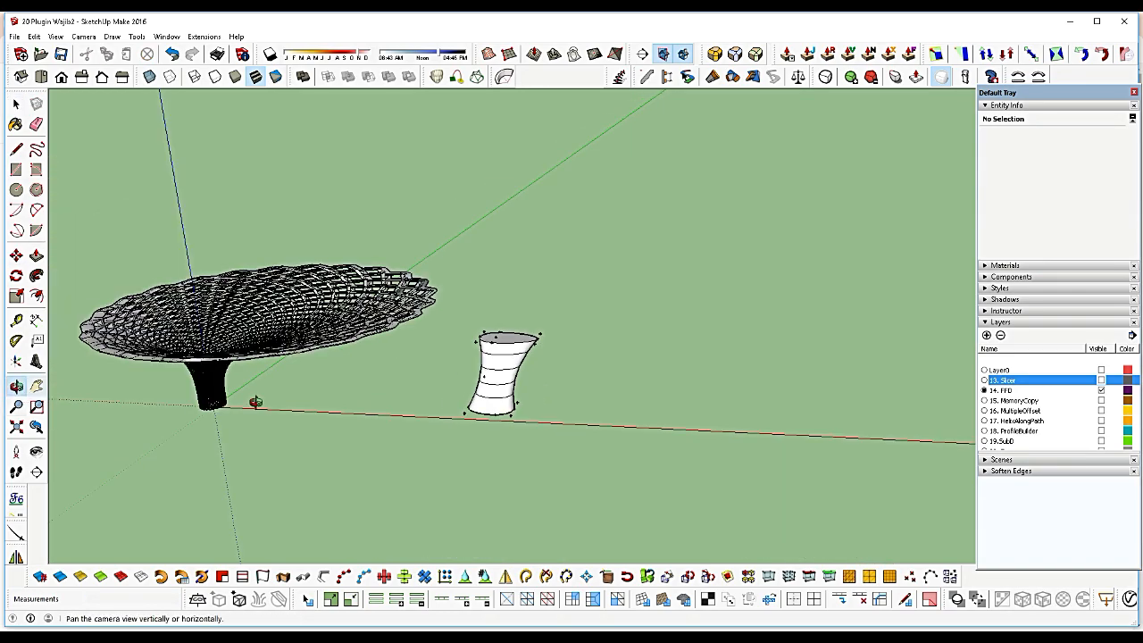
middle_drag(256, 401, 568, 403)
drag(568, 403, 532, 430)
key(space)
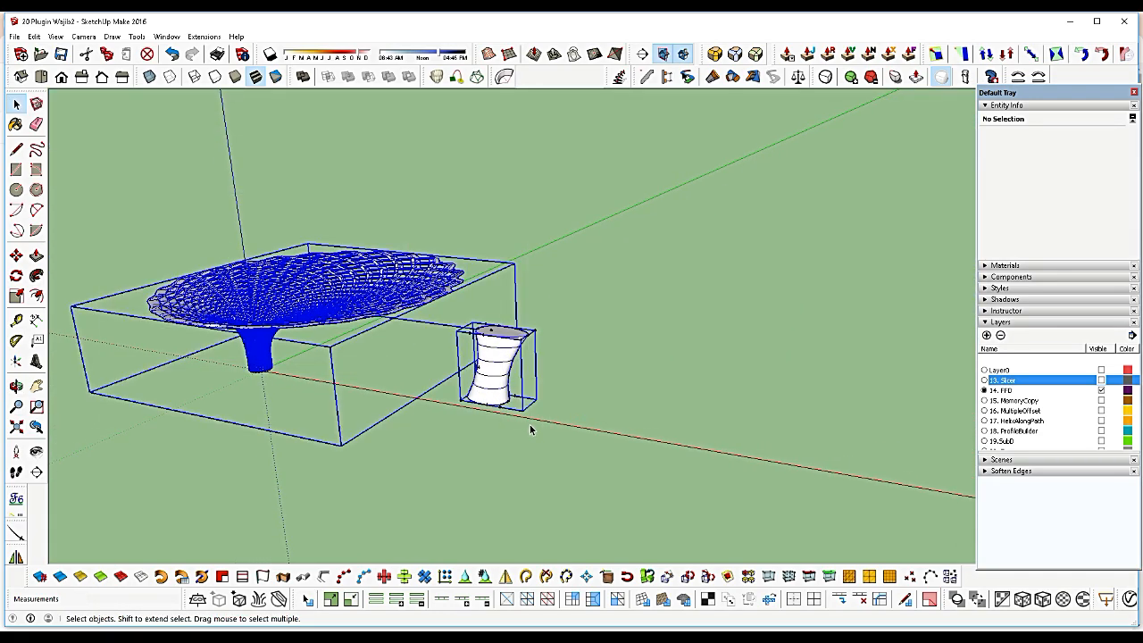
right_click(502, 351)
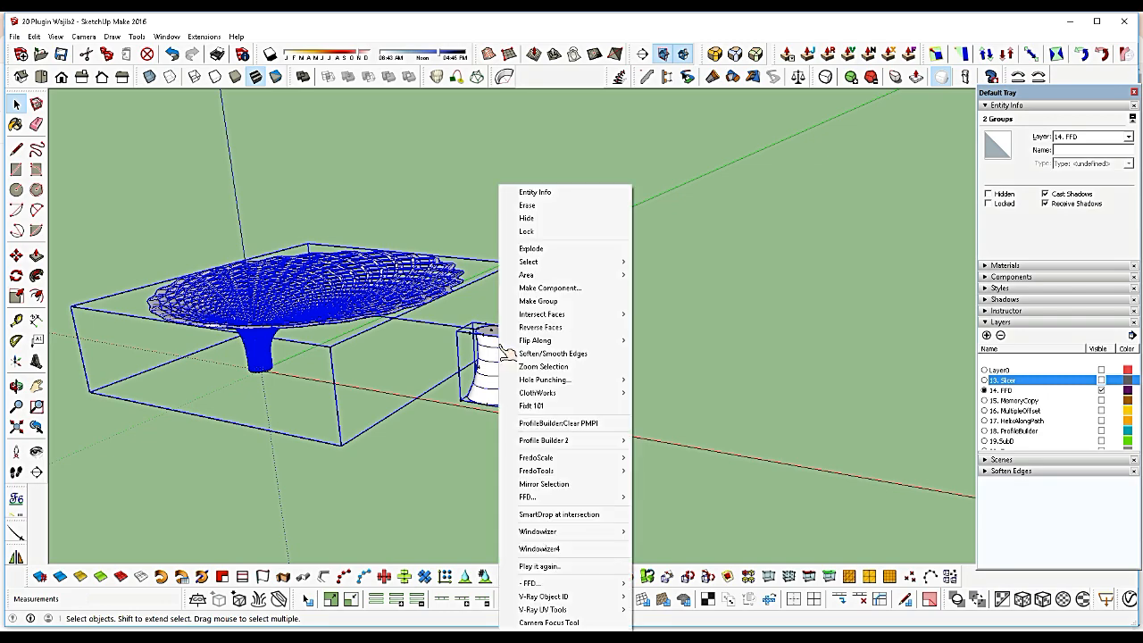
click(528, 301)
click(887, 373)
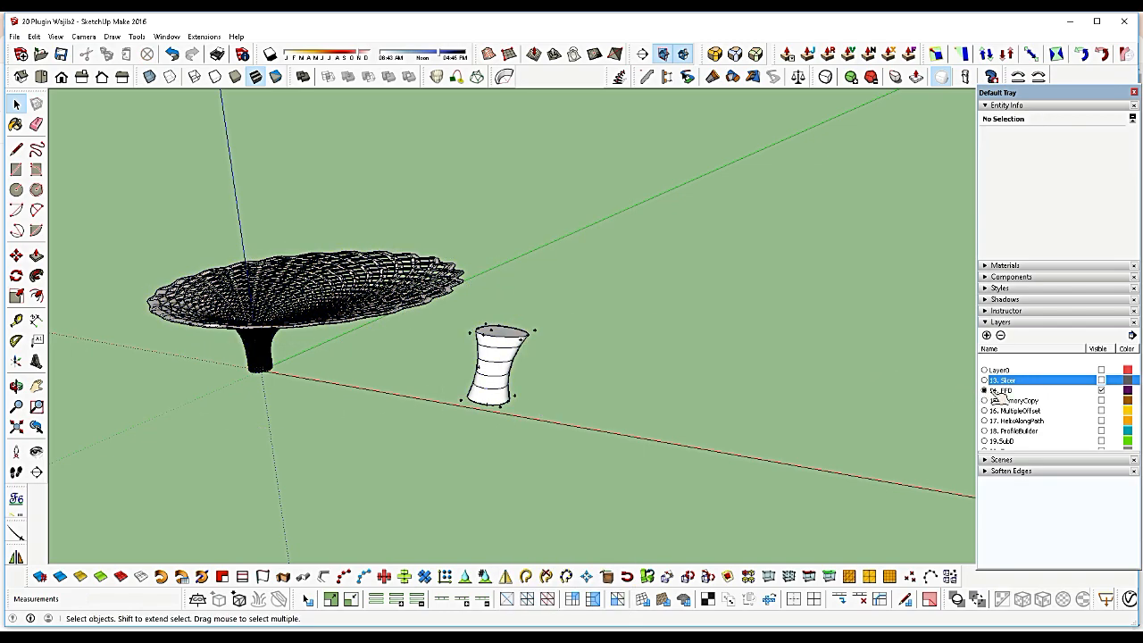
Make "15. MemoryCopy" the active layer and hide the "14. FFD" layer
click(984, 400)
click(1101, 390)
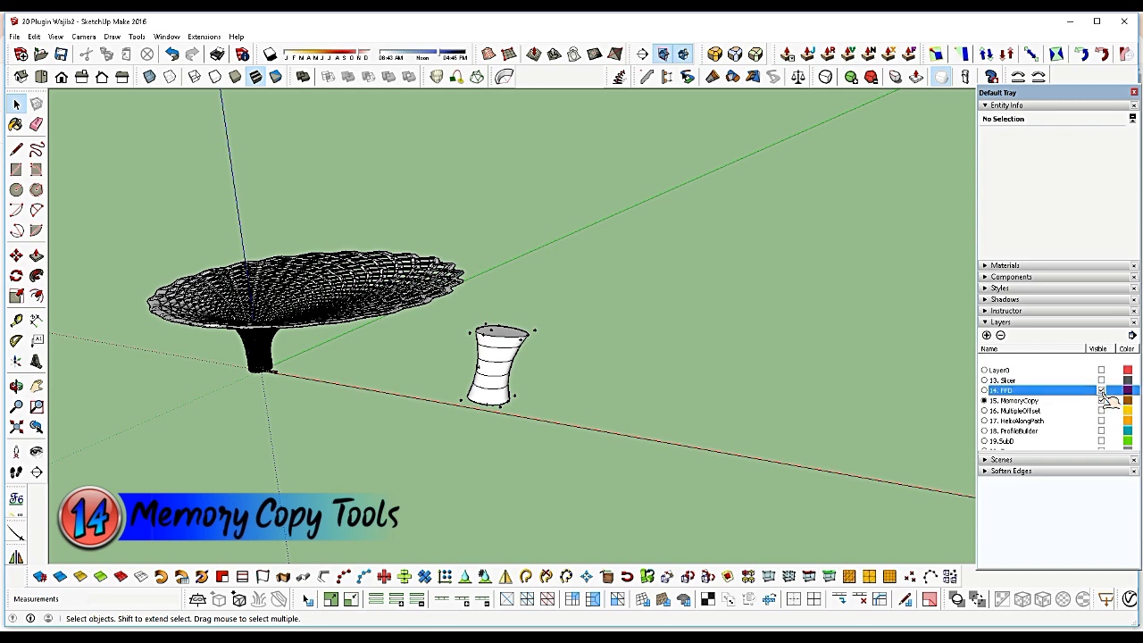
scroll(253, 375, up, 3)
scroll(253, 375, up, 5)
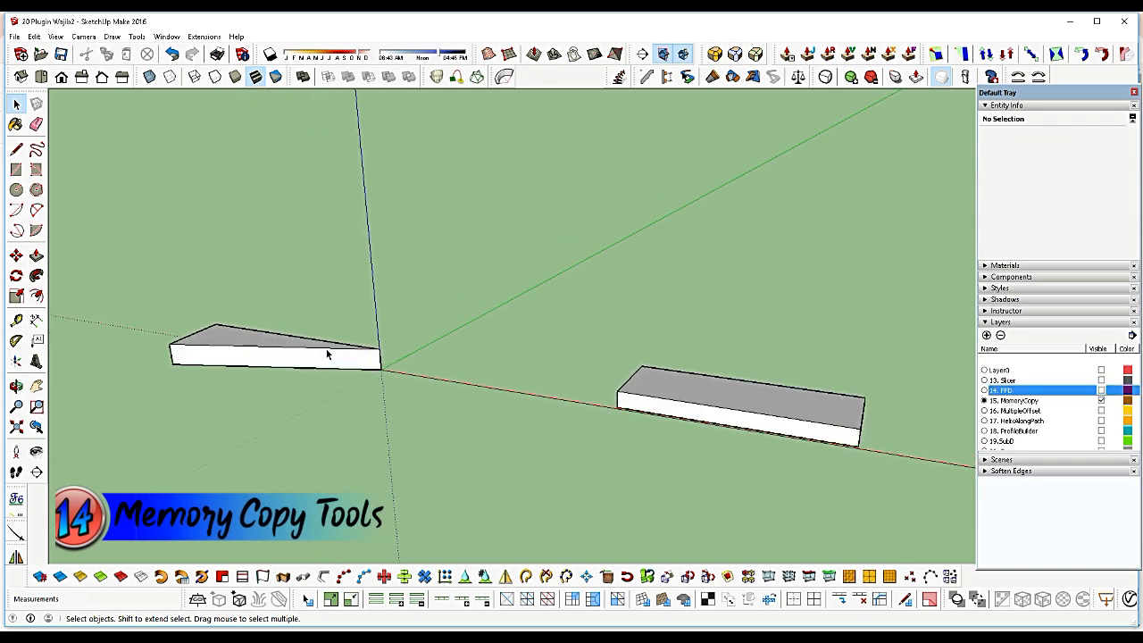
Explode the group that holds the wedge tread and the rectangular tread
scroll(537, 399, down, 2)
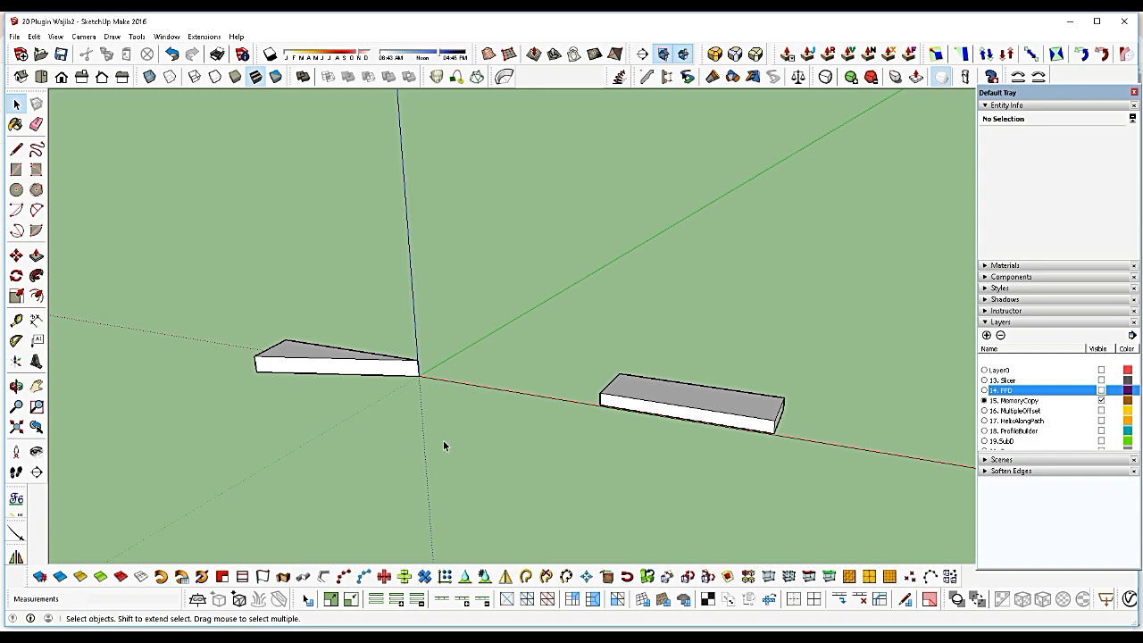
click(381, 367)
right_click(381, 367)
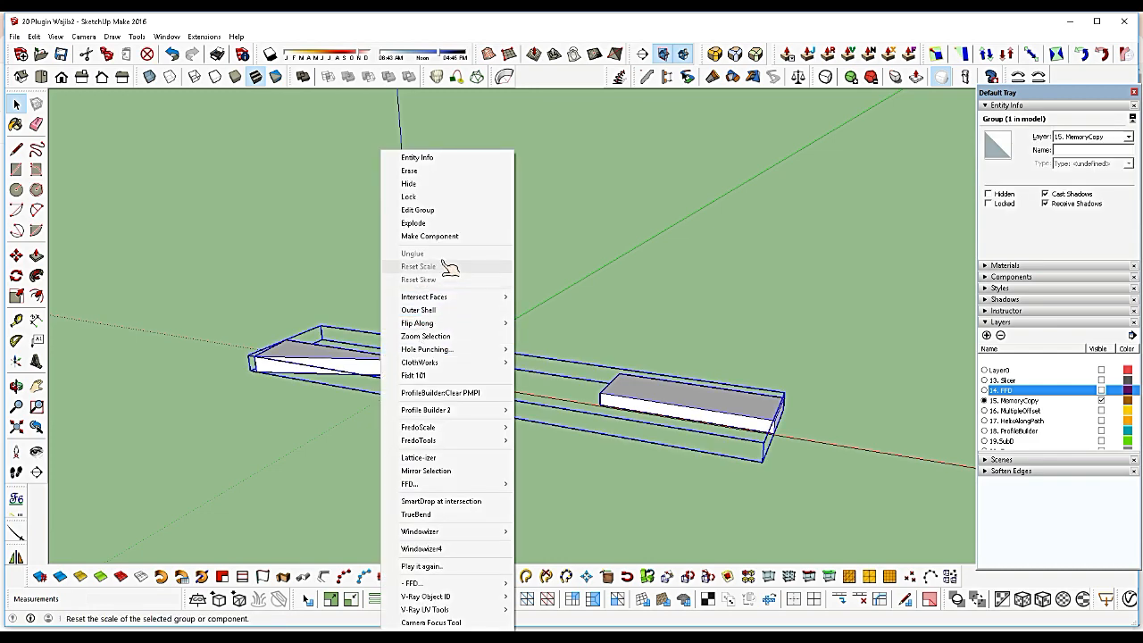
click(445, 224)
Rotate a copy of the wedge tread about 18 degrees around its narrow corner
click(396, 360)
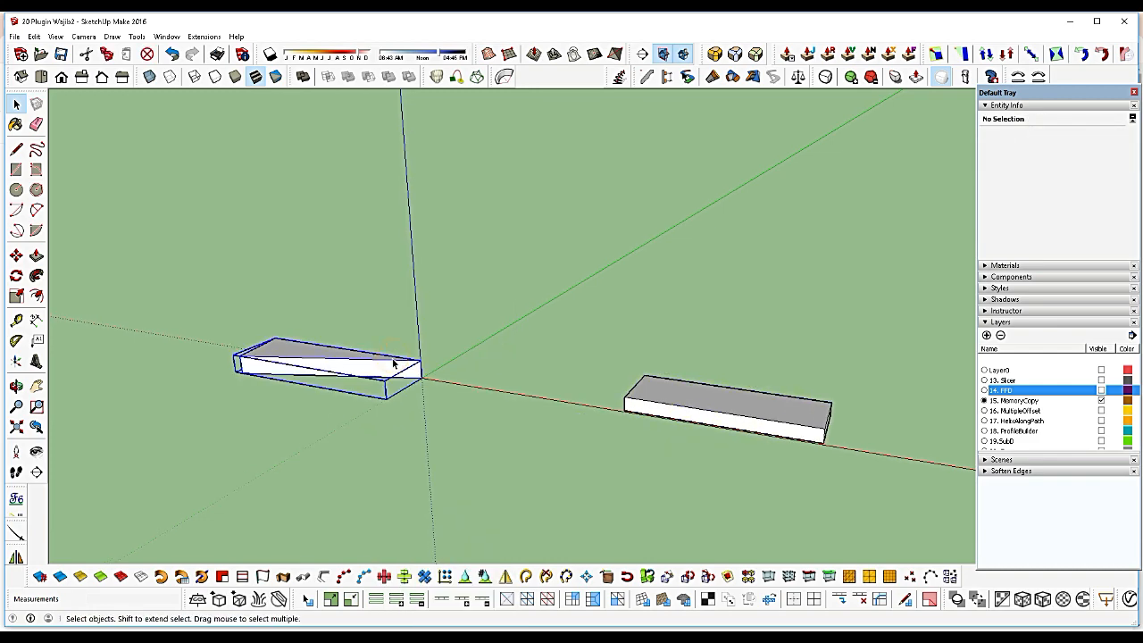
scroll(393, 361, up, 4)
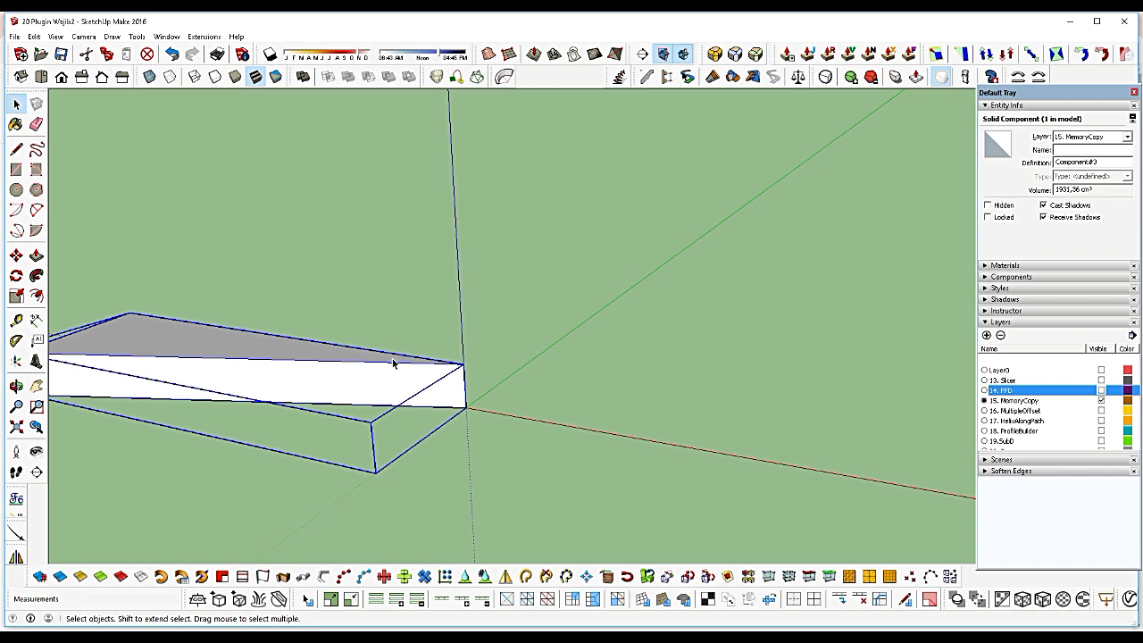
scroll(462, 371, down, 3)
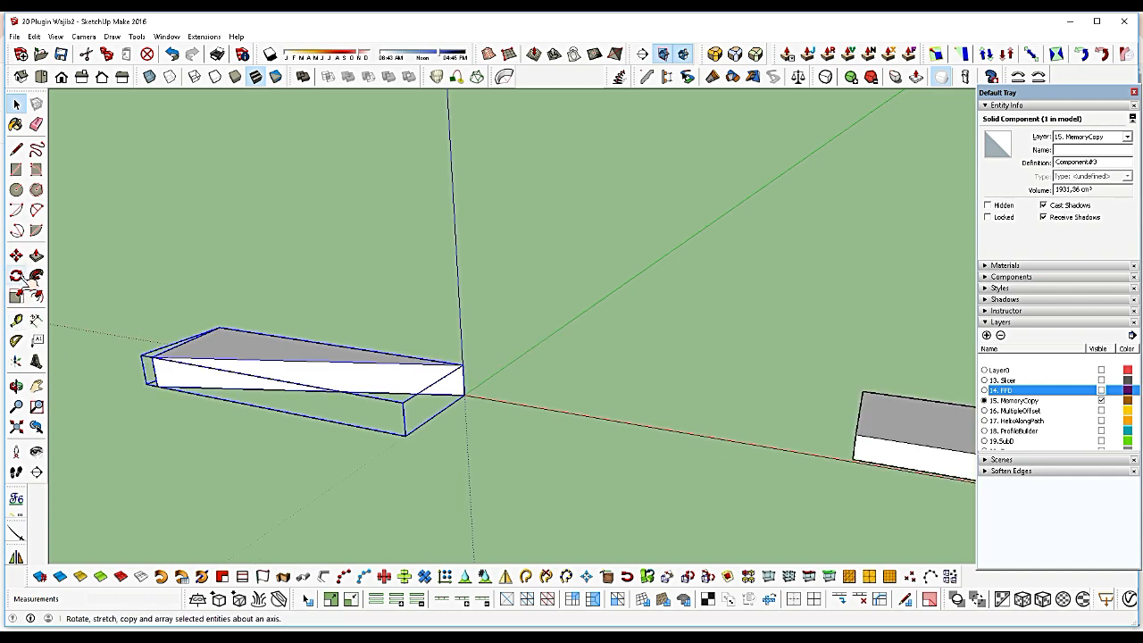
click(16, 276)
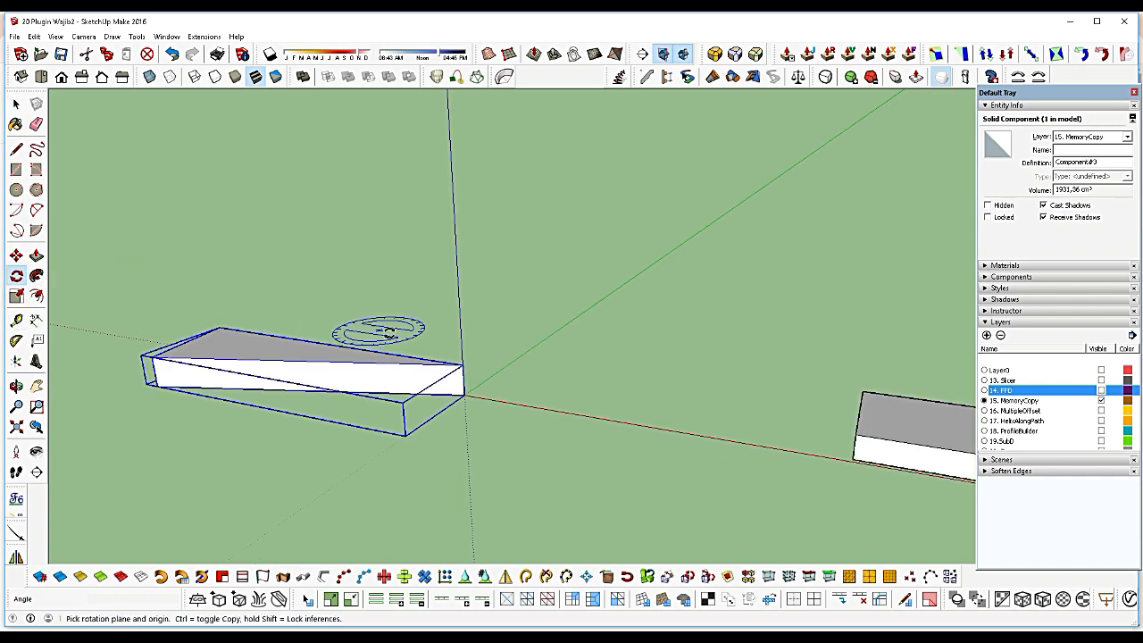
click(462, 364)
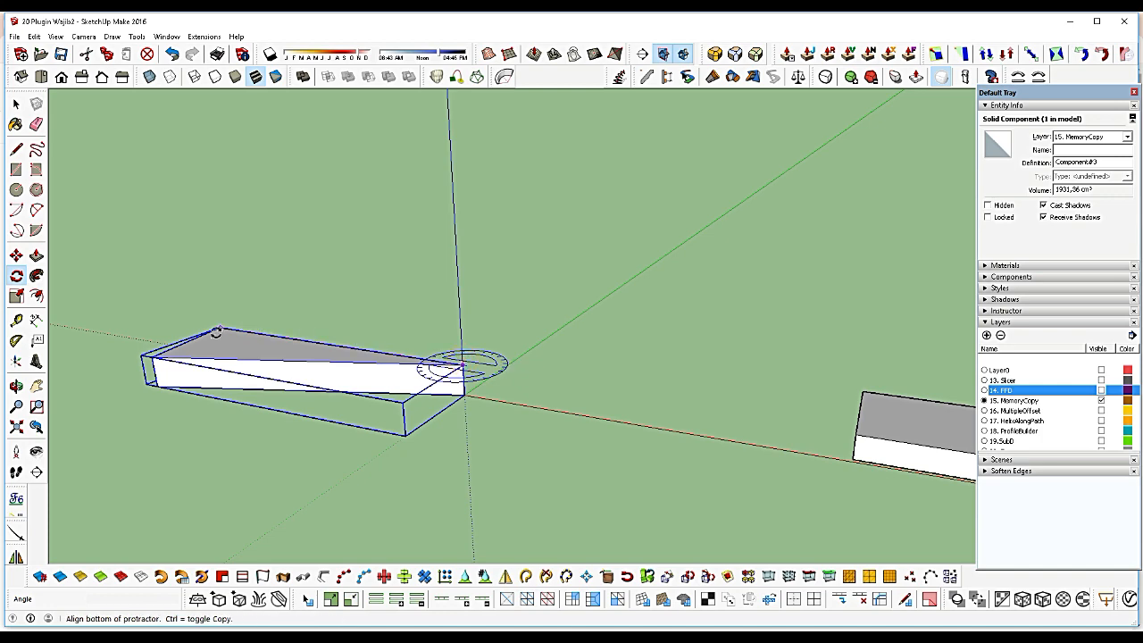
click(154, 357)
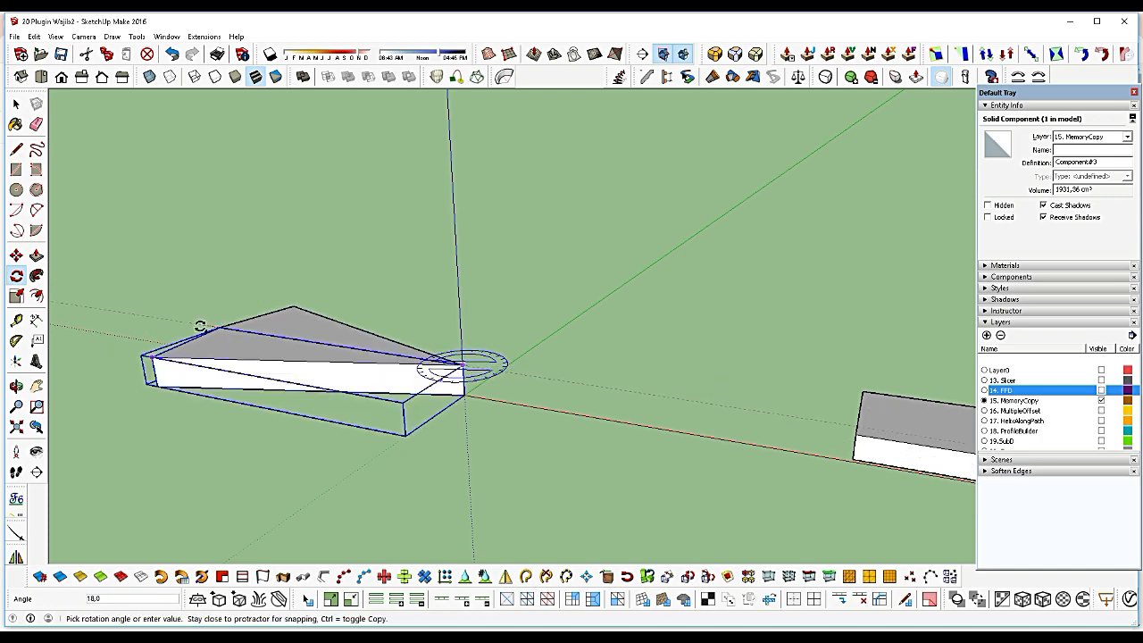
click(196, 325)
Move the rotated wedge copy up 5 cm so it sits on top of the first tread
scroll(446, 378, up, 2)
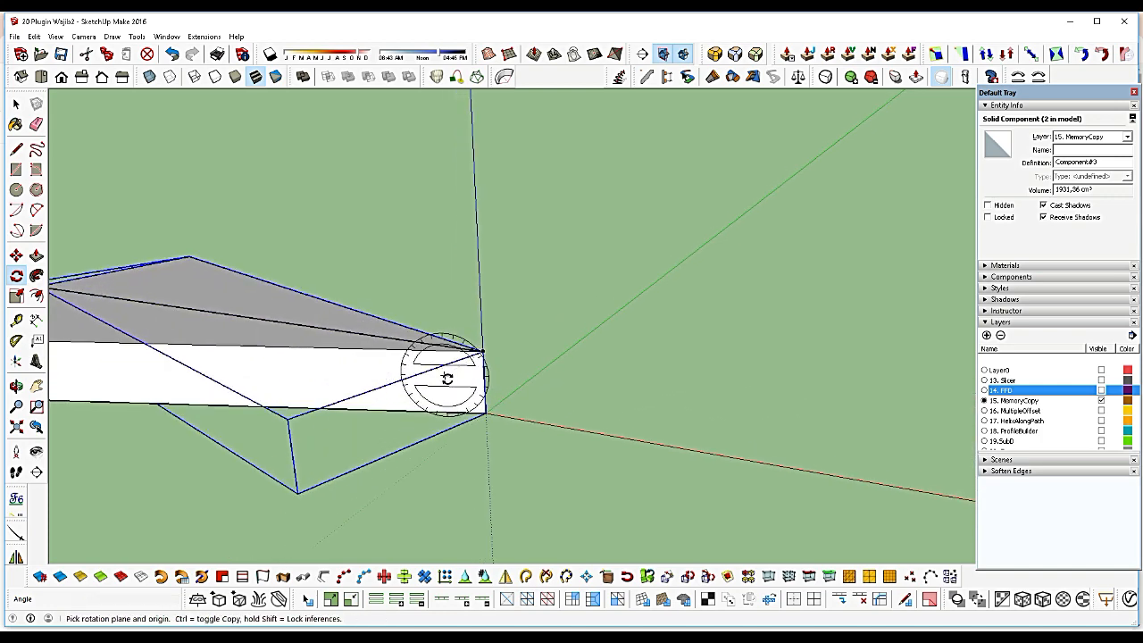
key(m)
click(479, 413)
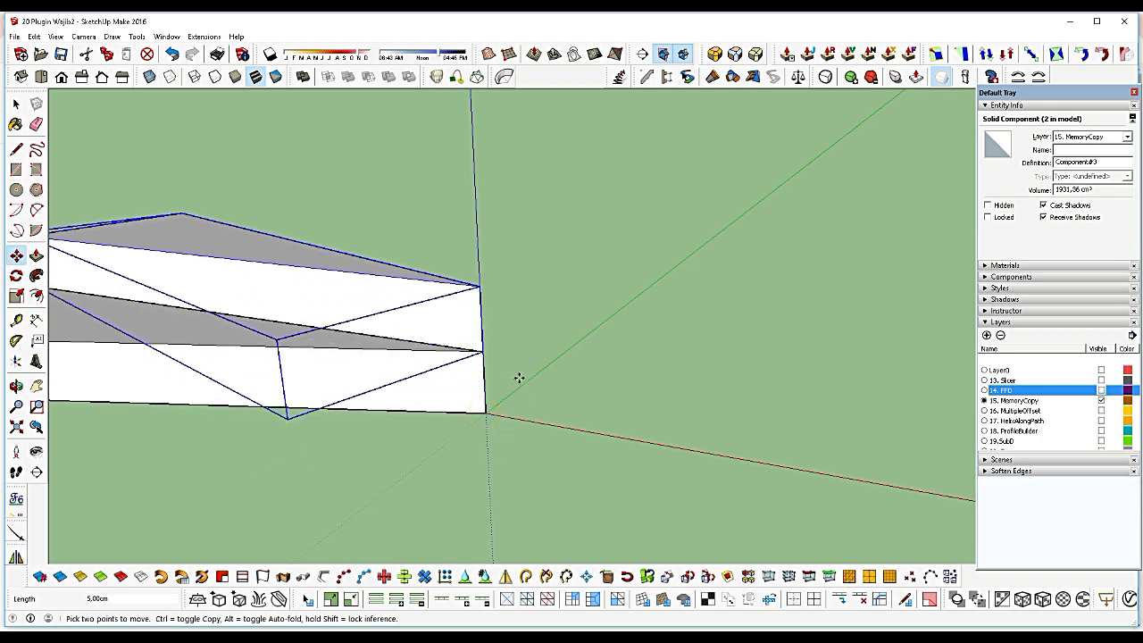
click(521, 382)
scroll(525, 393, down, 3)
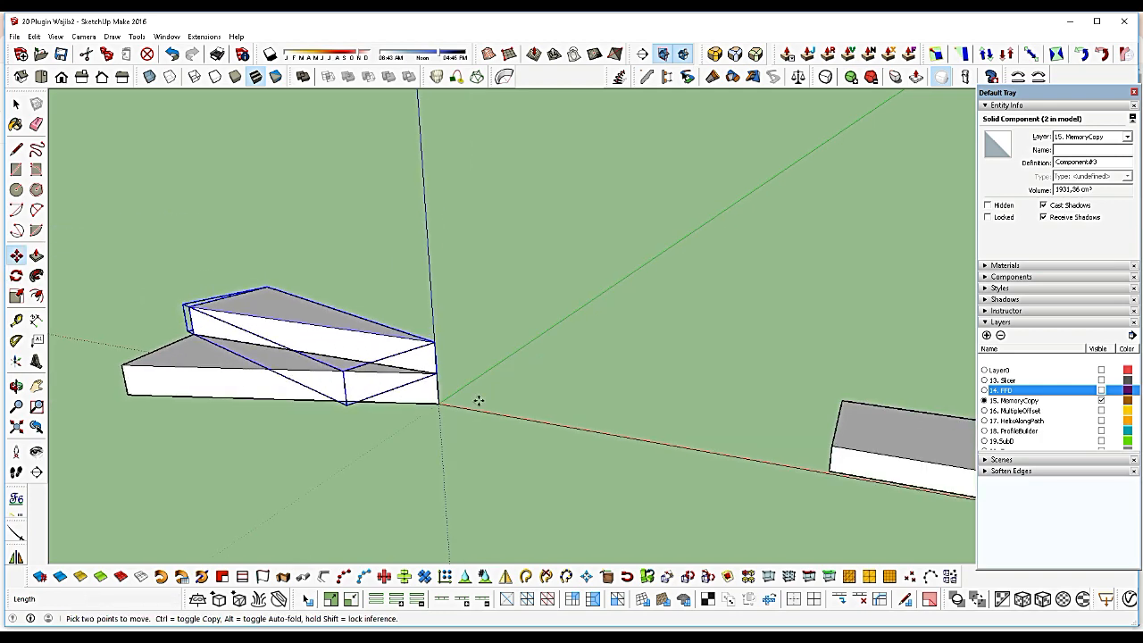
Replay the copy, rotation and move from the first wedge with "Play it again" repeatedly to build a spiral staircase of 20 treads
key(space)
click(255, 397)
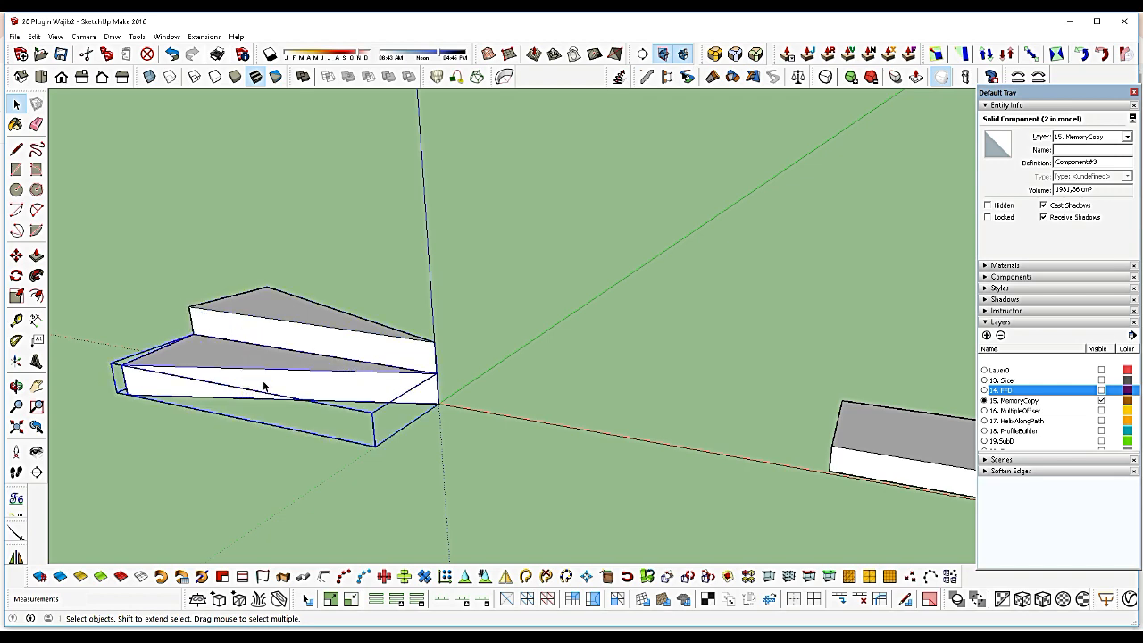
right_click(263, 385)
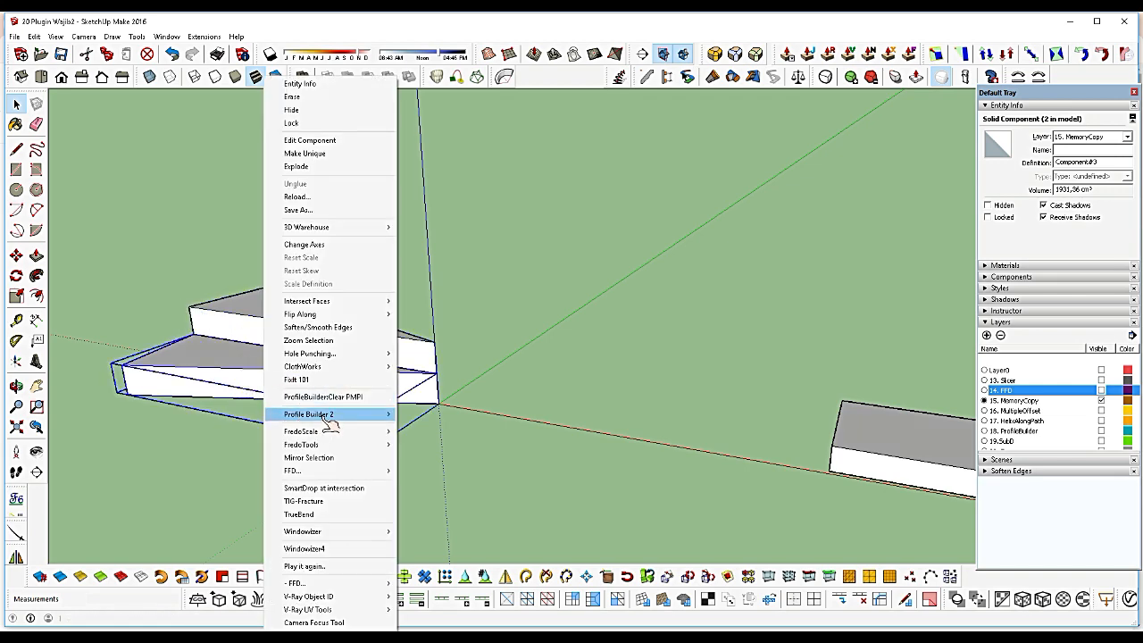
click(330, 566)
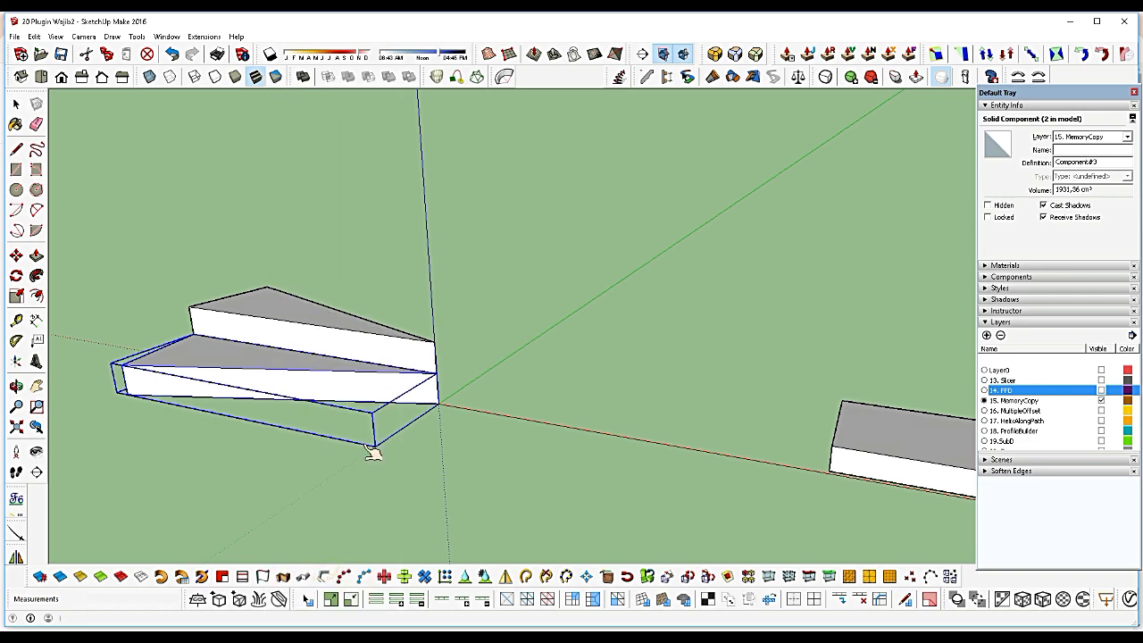
click(369, 346)
click(369, 344)
click(369, 344)
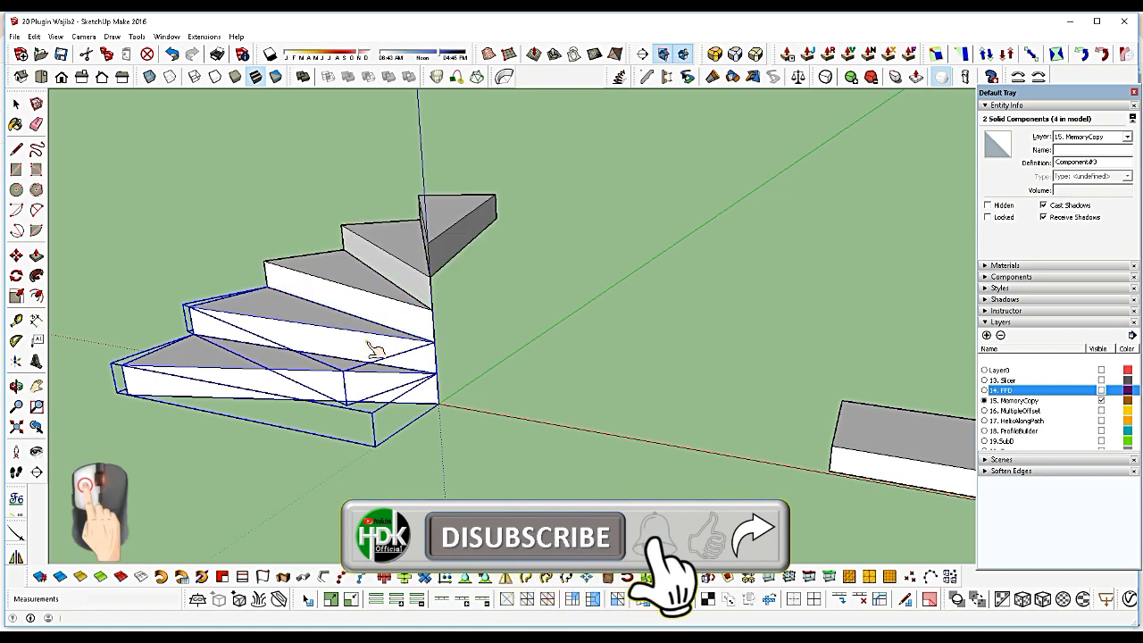
click(369, 343)
click(369, 344)
click(369, 343)
click(369, 345)
click(369, 345)
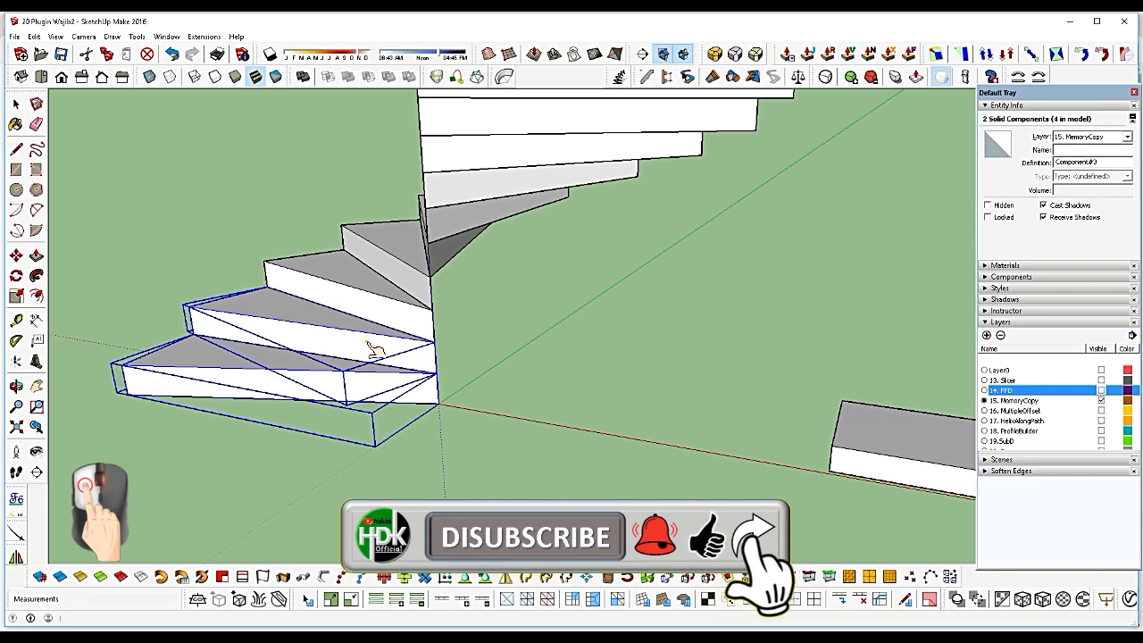
click(368, 344)
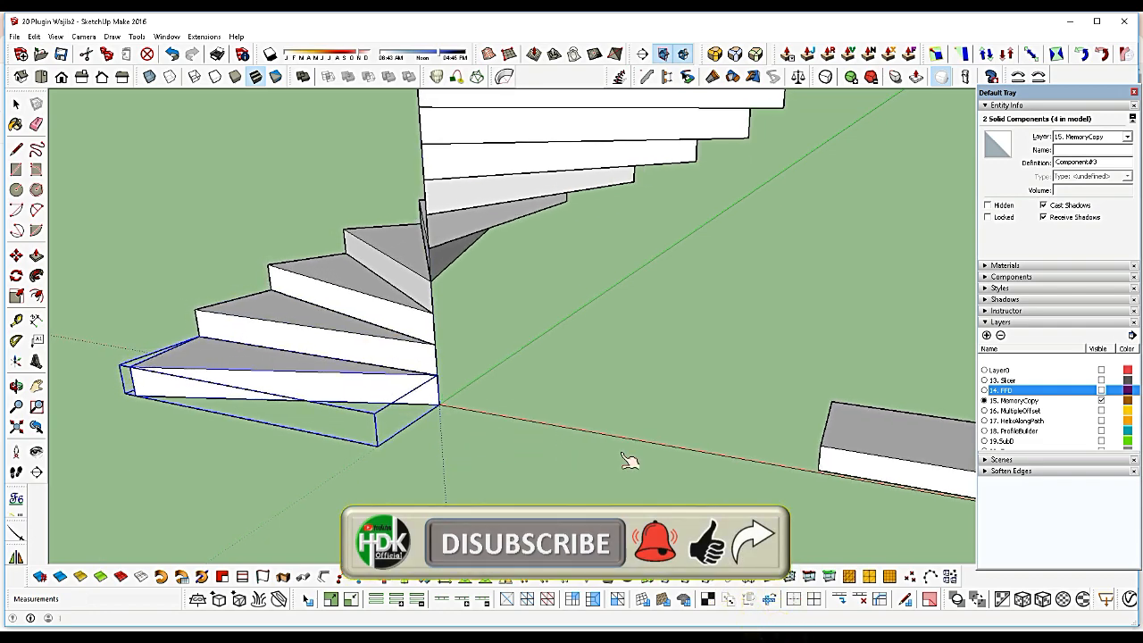
Draw a circle of about 8 cm radius at the spiral staircase's centre and extrude it about 115.4 cm upward as a column
scroll(683, 473, down, 4)
scroll(666, 458, up, 3)
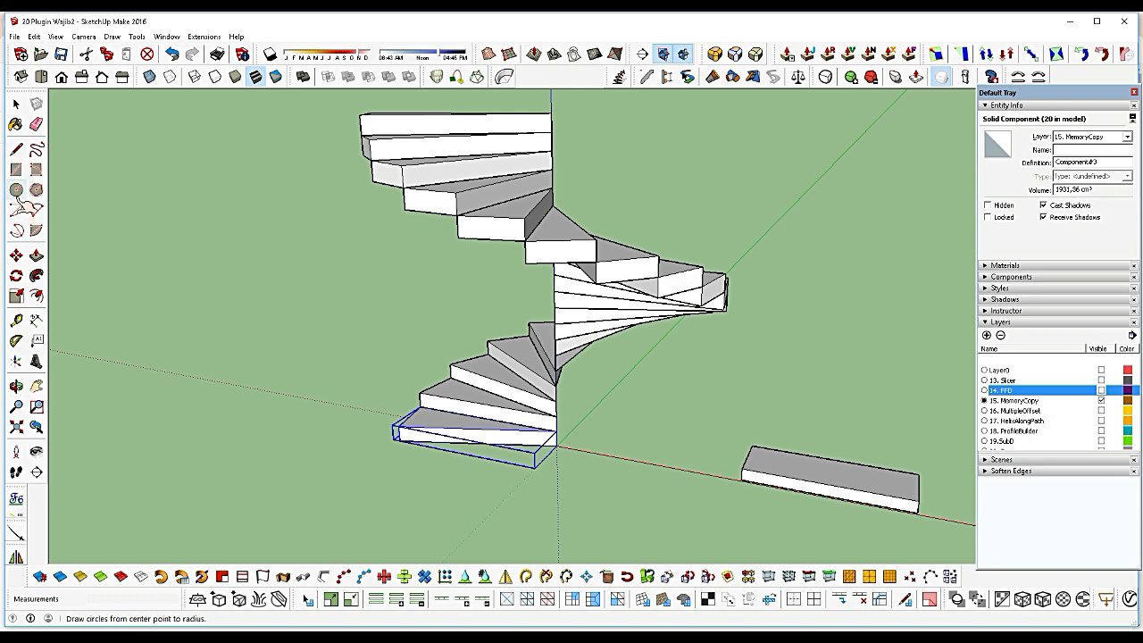
click(16, 189)
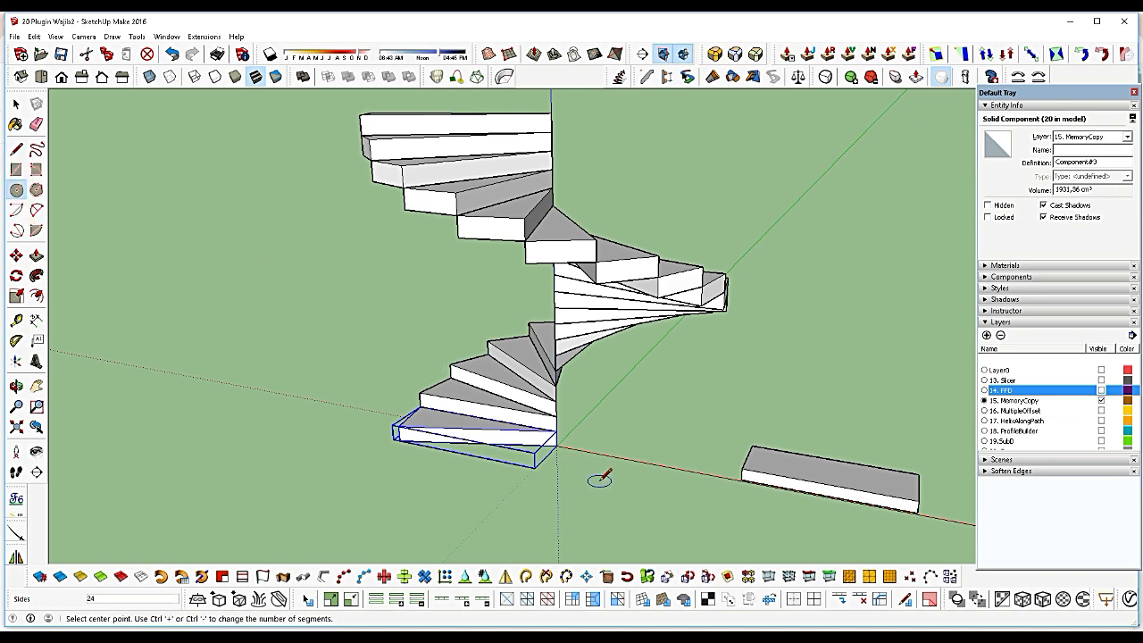
click(559, 444)
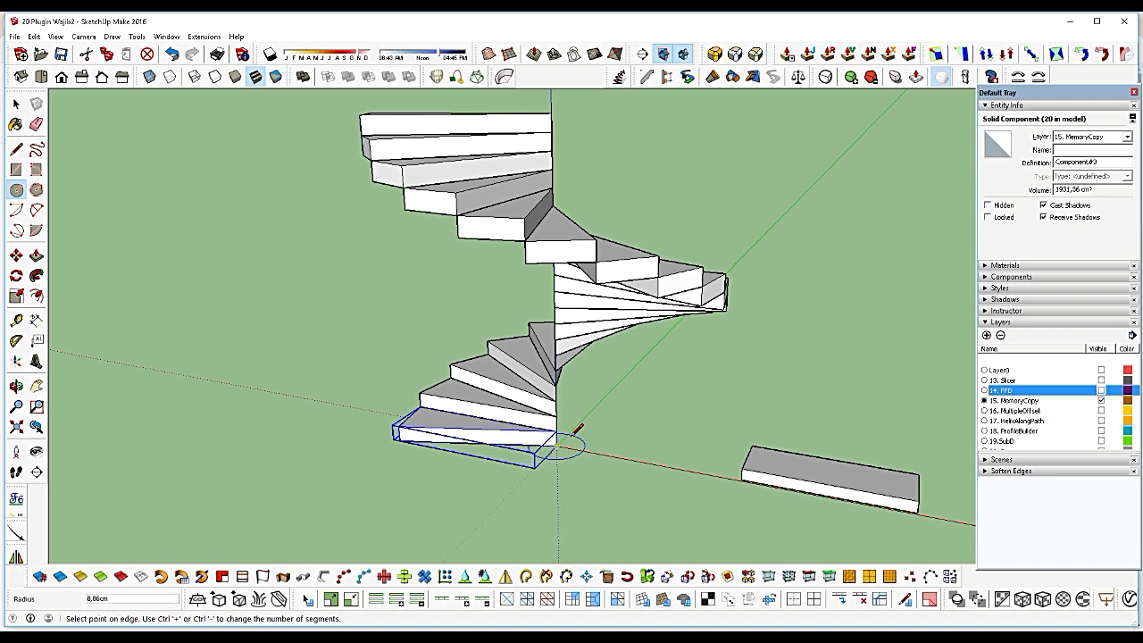
click(575, 436)
key(p)
scroll(561, 444, down, 3)
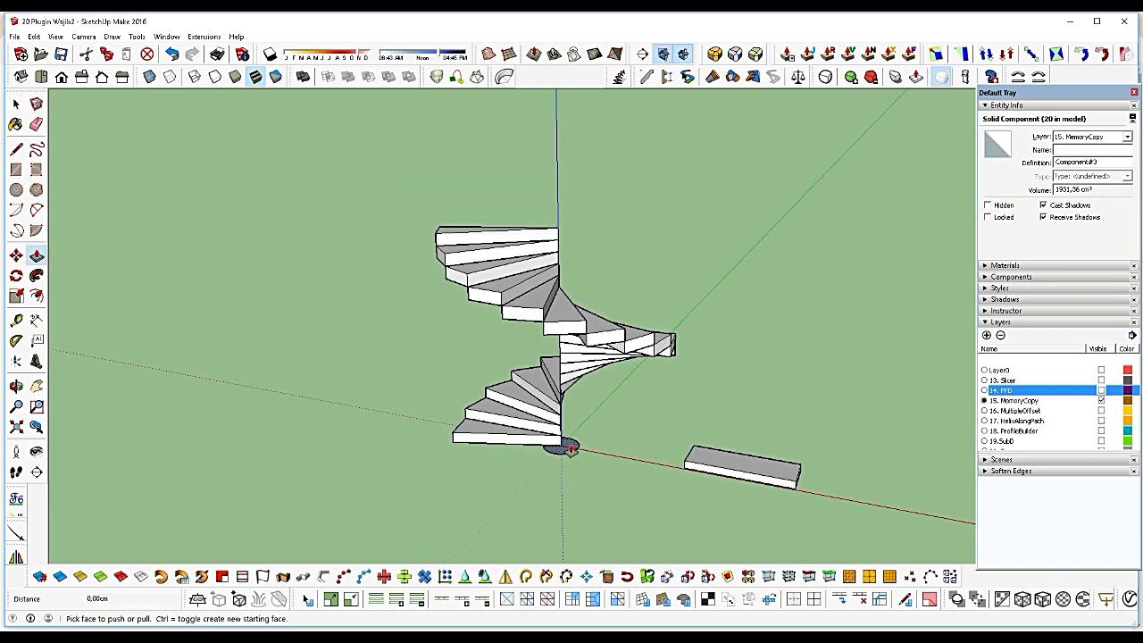
drag(561, 445, 546, 215)
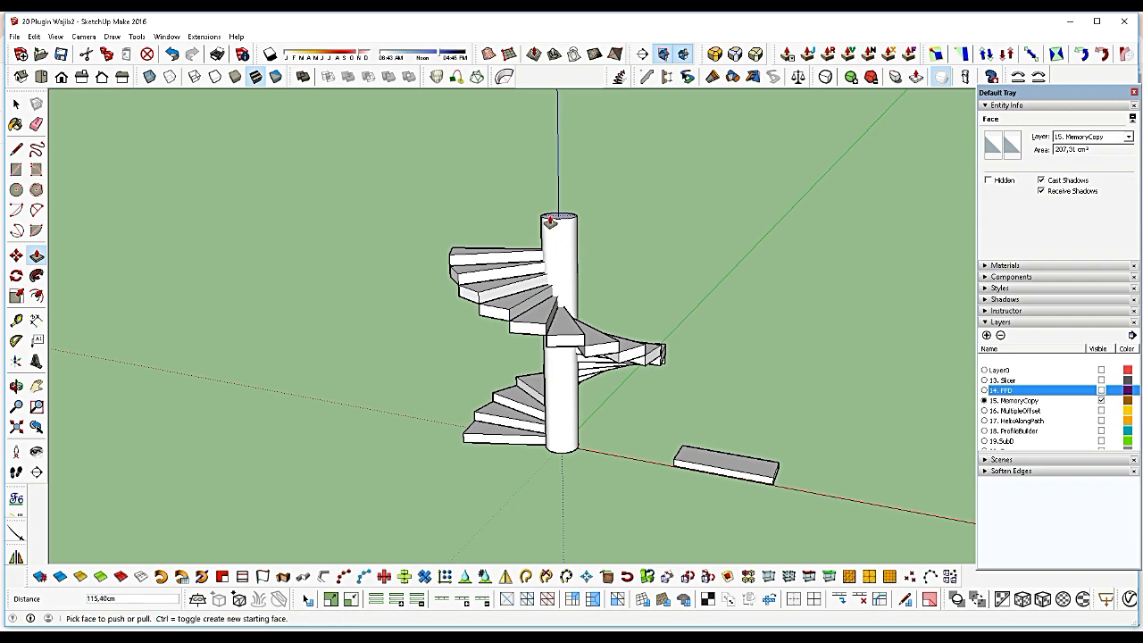
key(space)
Copy the rectangular tread from its lower front corner to its upper back corner, about 15.7 cm away, as a second stair step
click(16, 386)
drag(339, 366, 407, 409)
scroll(791, 482, up, 4)
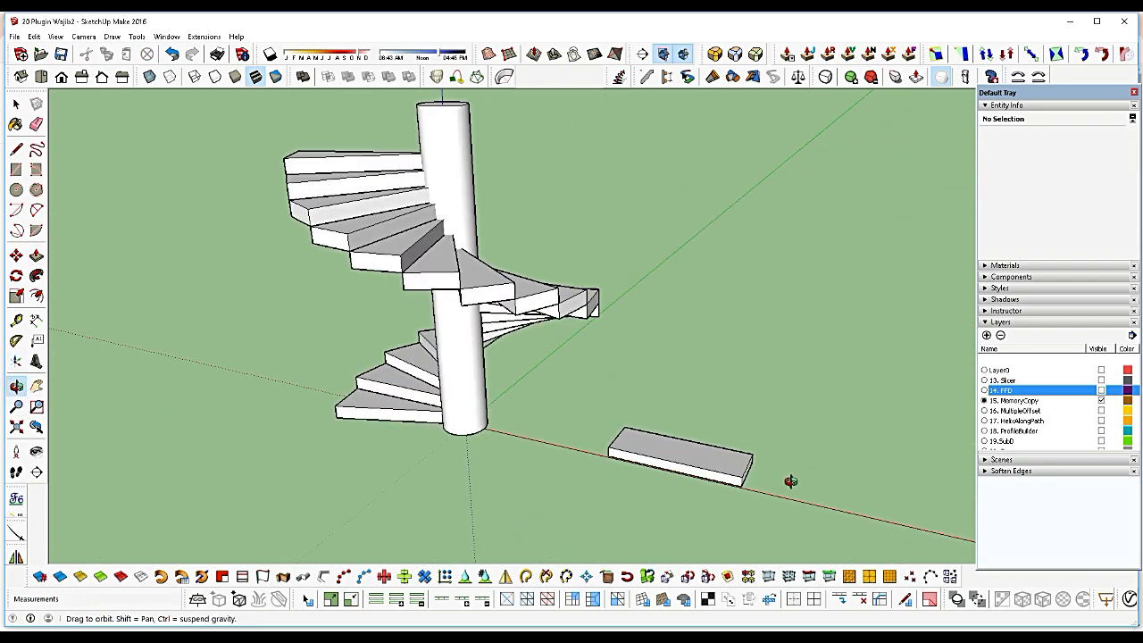
scroll(750, 455, up, 3)
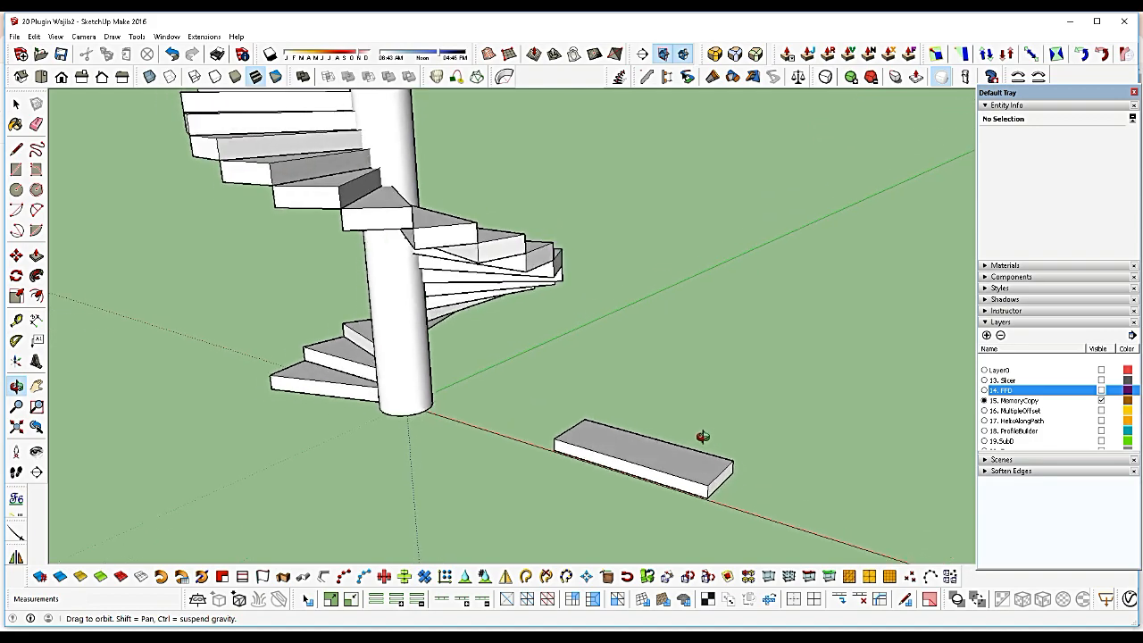
key(space)
click(710, 491)
scroll(710, 493, up, 2)
key(m)
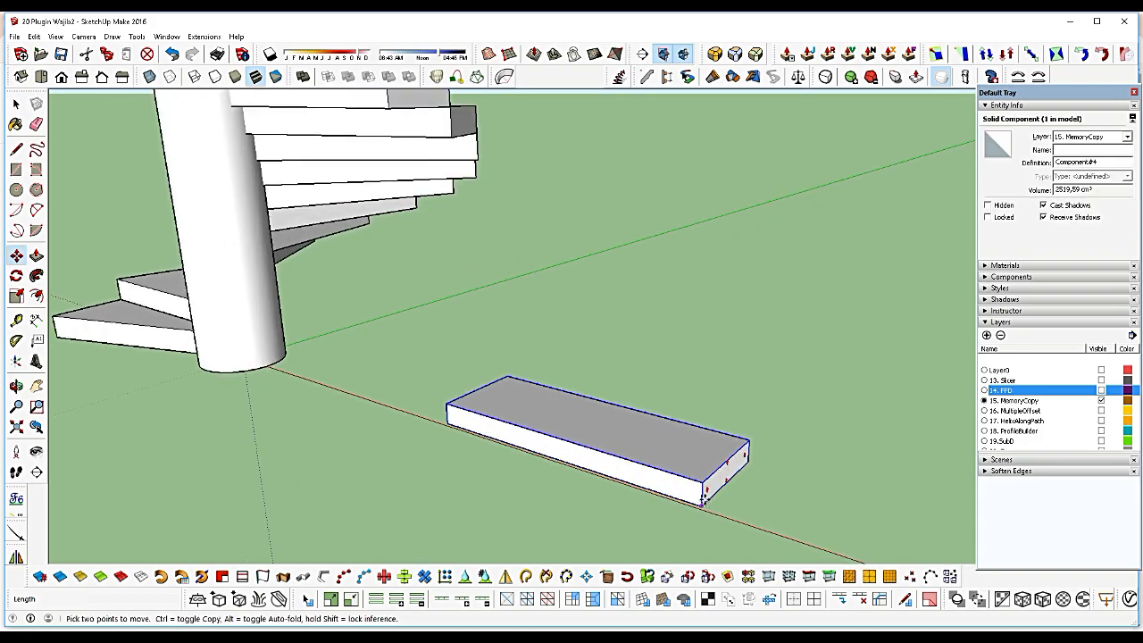
click(702, 504)
key(ctrl)
click(747, 442)
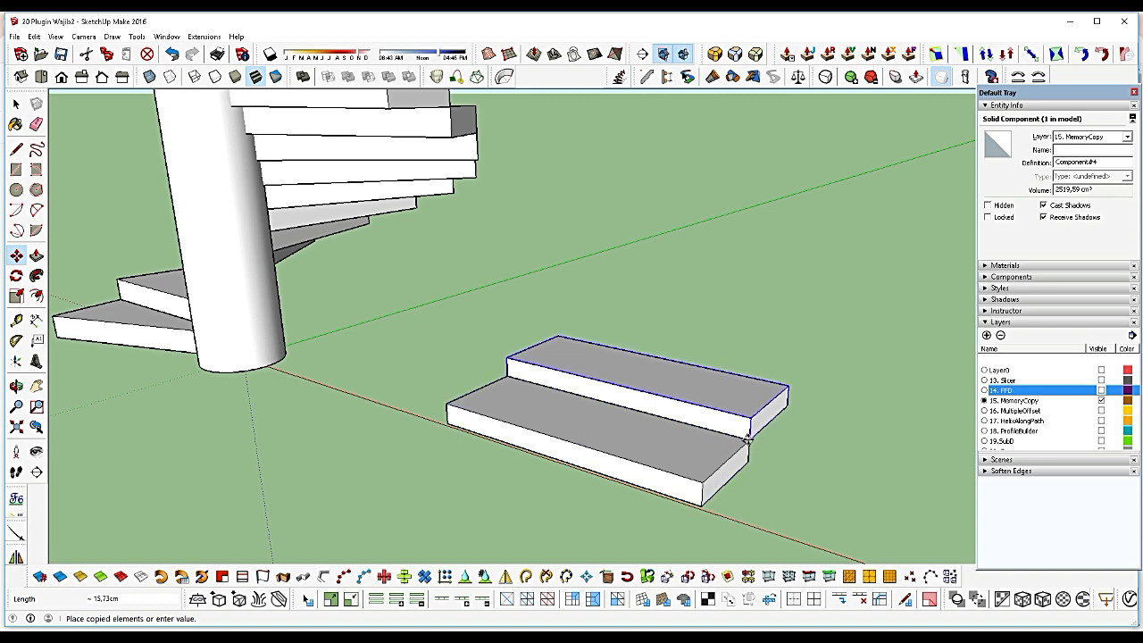
Replay the recorded tread copy from the first rectangular tread with "Play it again" repeatedly to build a straight staircase
key(space)
click(719, 463)
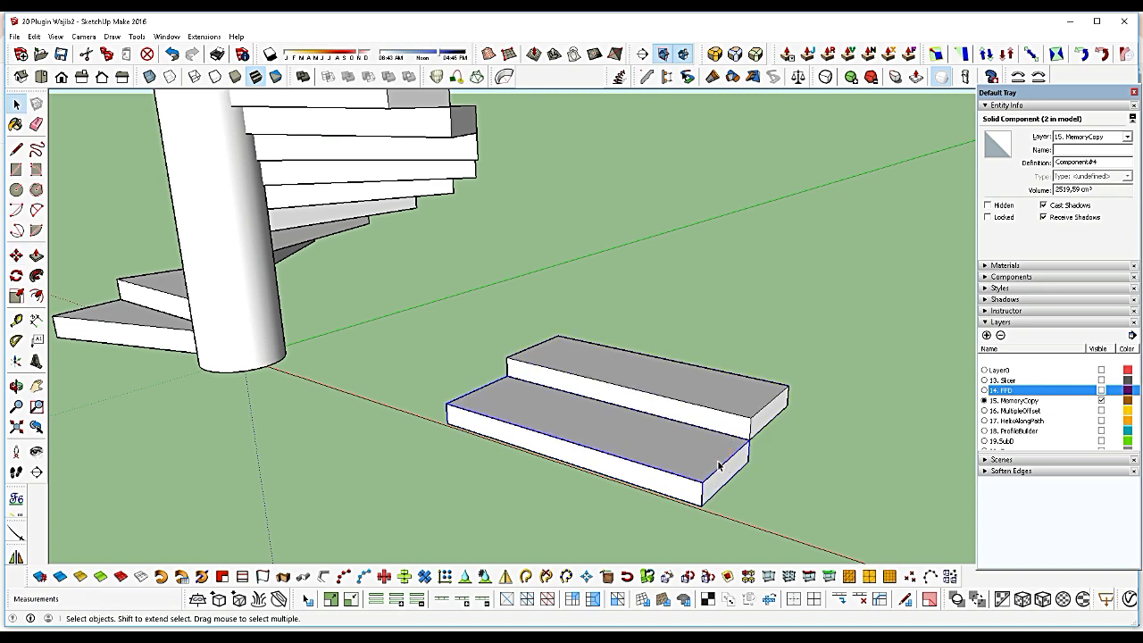
right_click(719, 464)
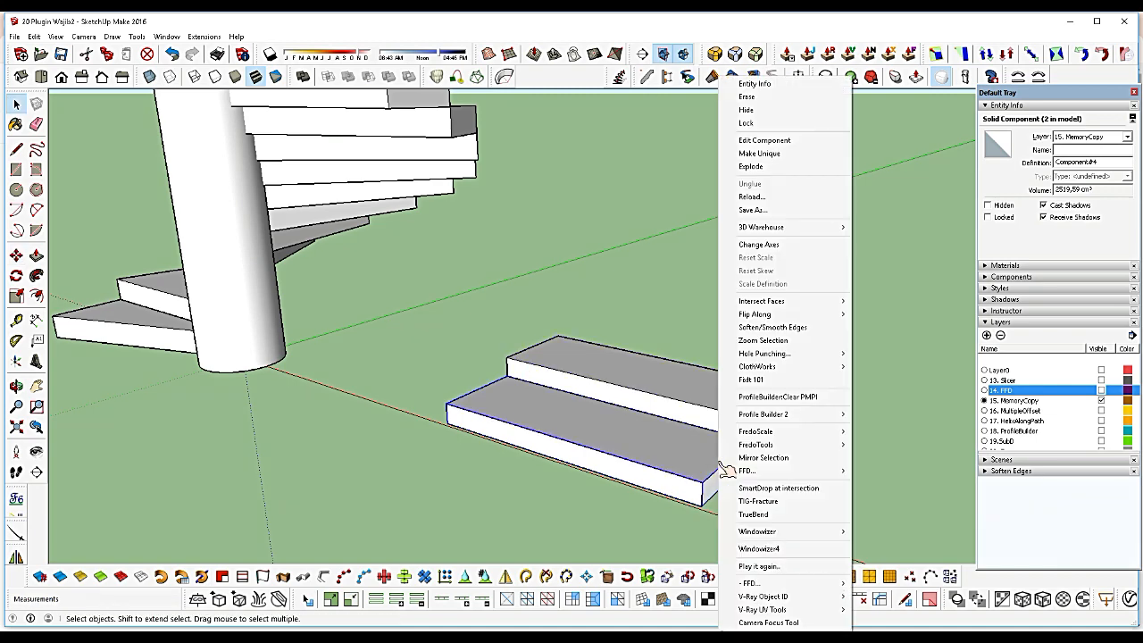
click(761, 567)
click(734, 432)
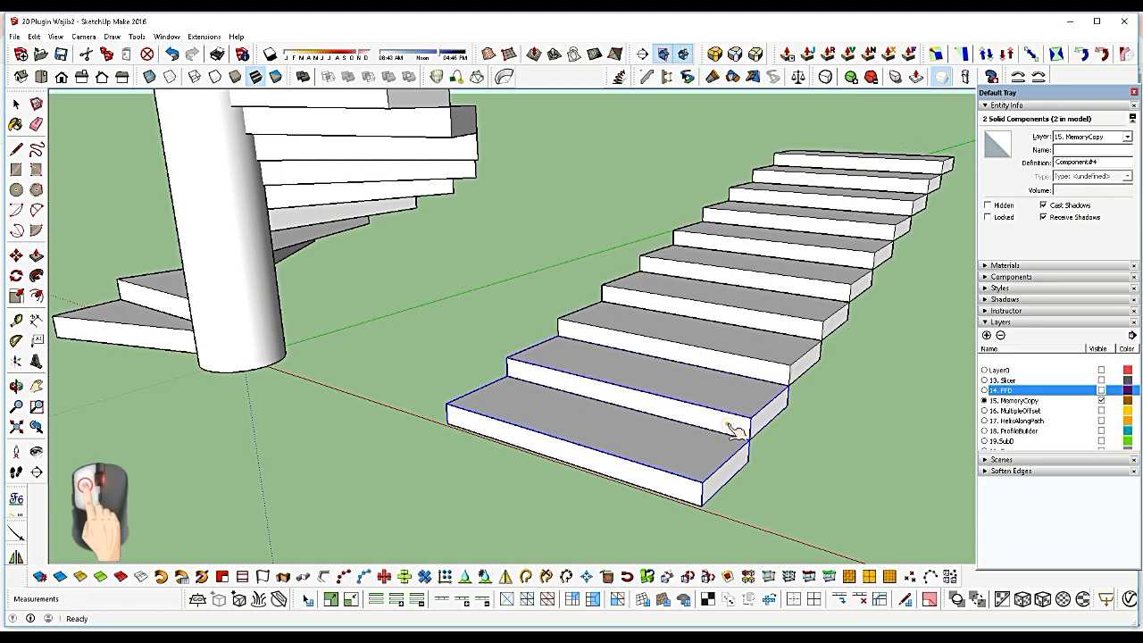
Select both the spiral and straight staircases, including the column, and combine them into a single group
scroll(670, 471, down, 3)
scroll(670, 470, down, 5)
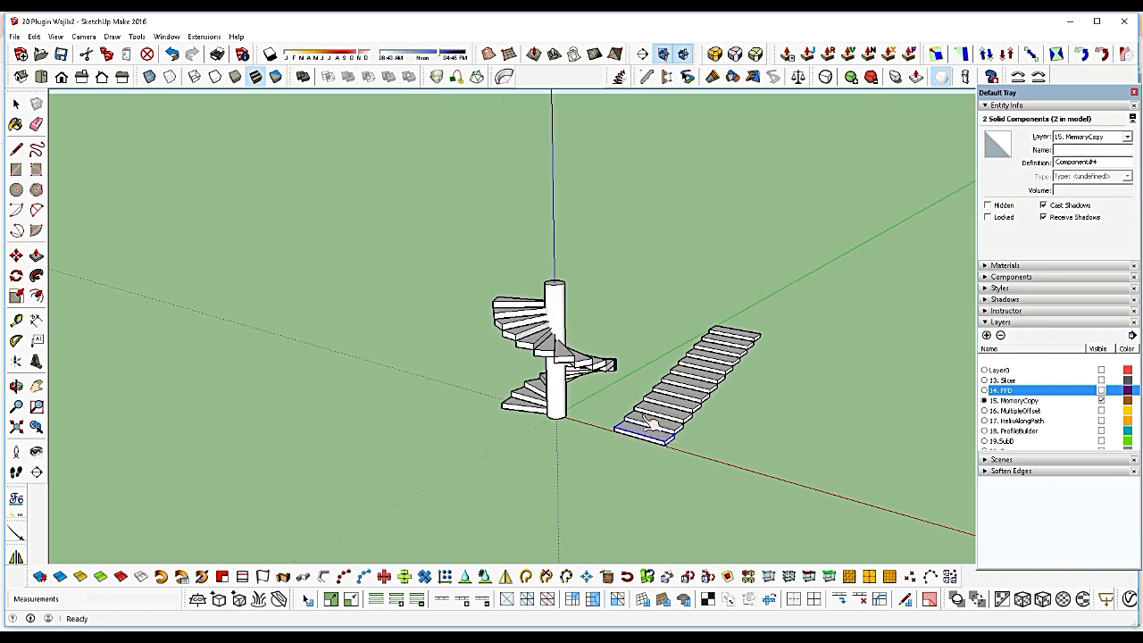
key(space)
drag(427, 216, 883, 529)
right_click(725, 370)
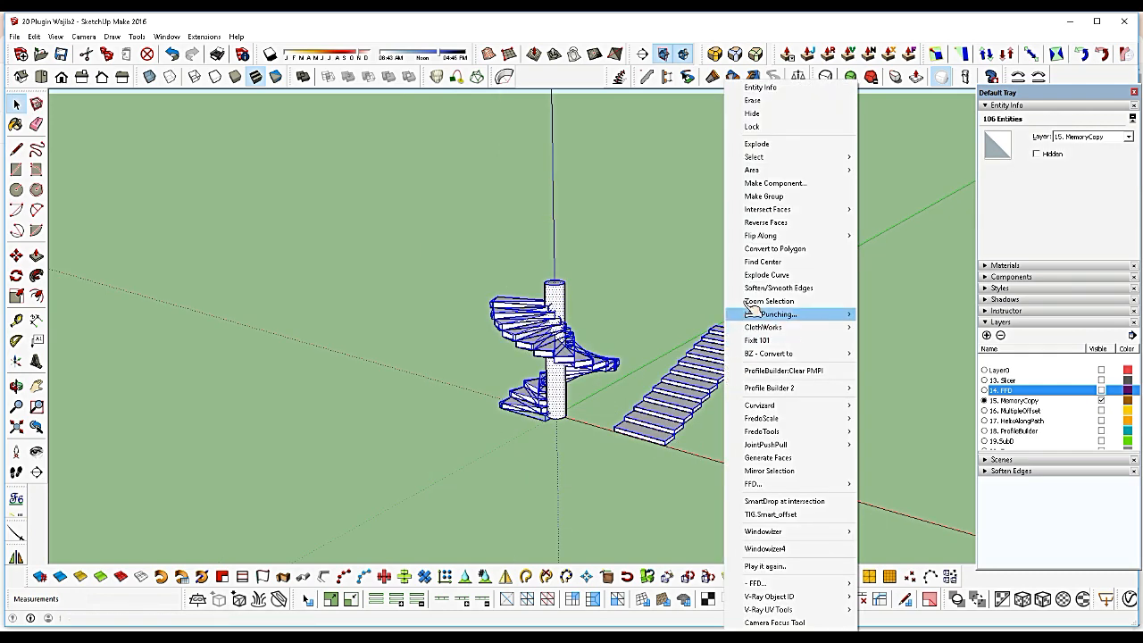
click(782, 201)
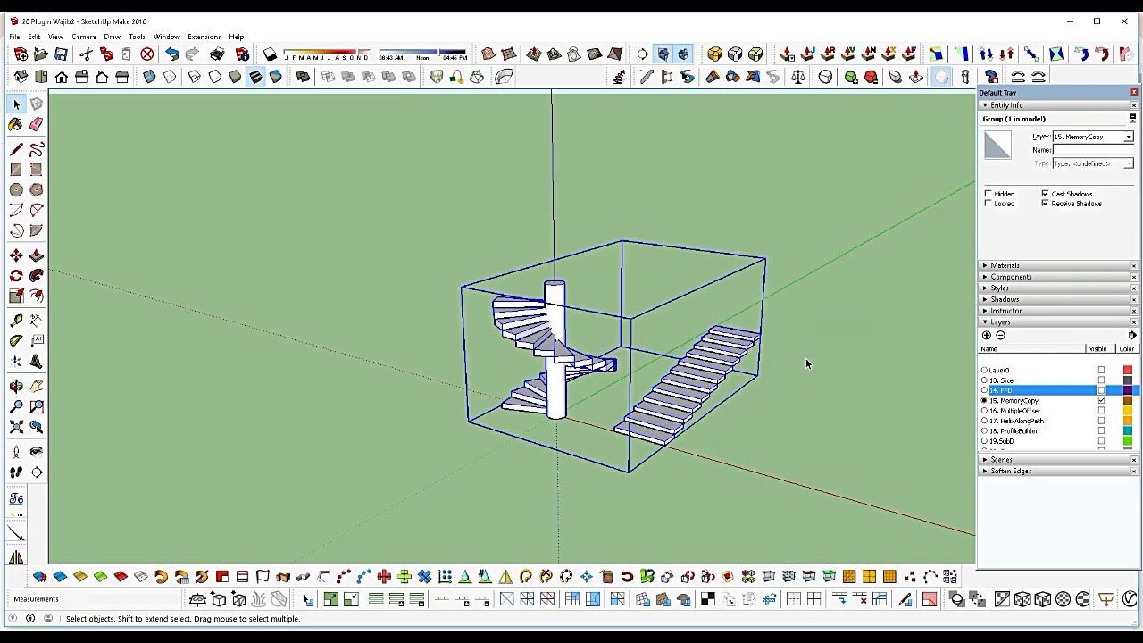
Make layer "16. MultipleOffset" active and visible, hide layer "15. MemoryCopy", and clear the selection
click(984, 411)
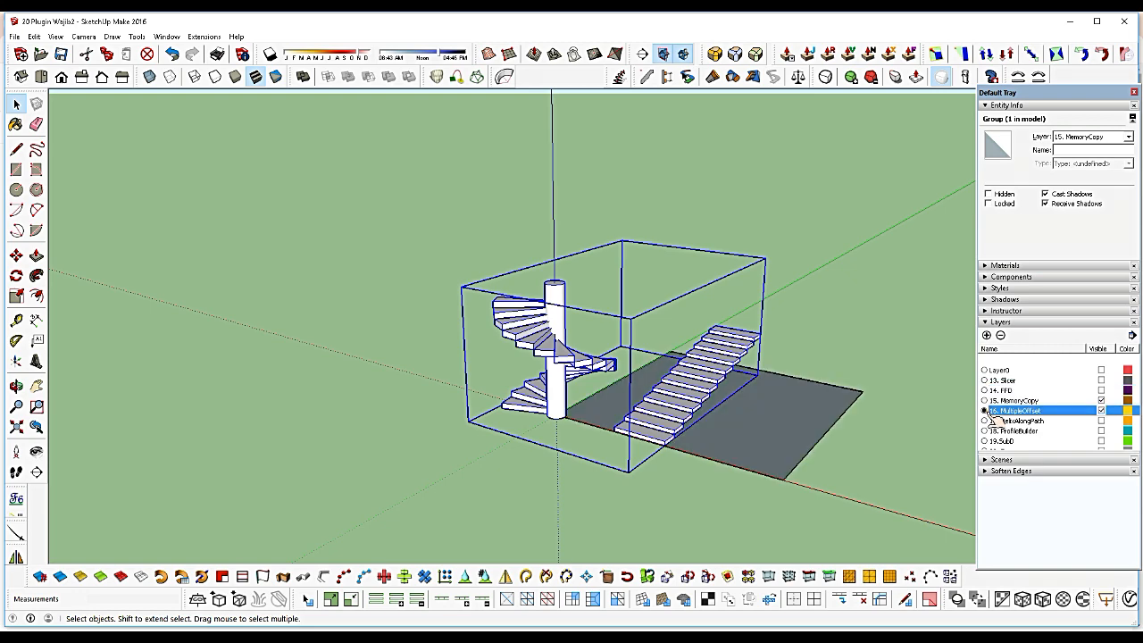
click(1101, 400)
click(939, 390)
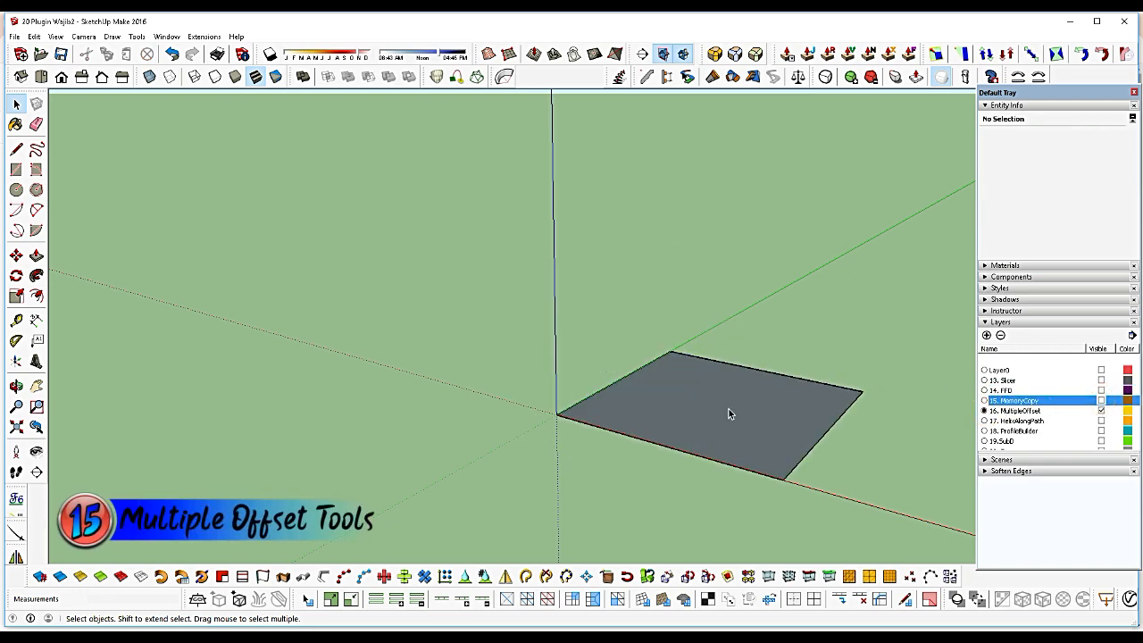
Explode the grouped square on the ground so its face can be offset
click(769, 419)
scroll(770, 419, up, 3)
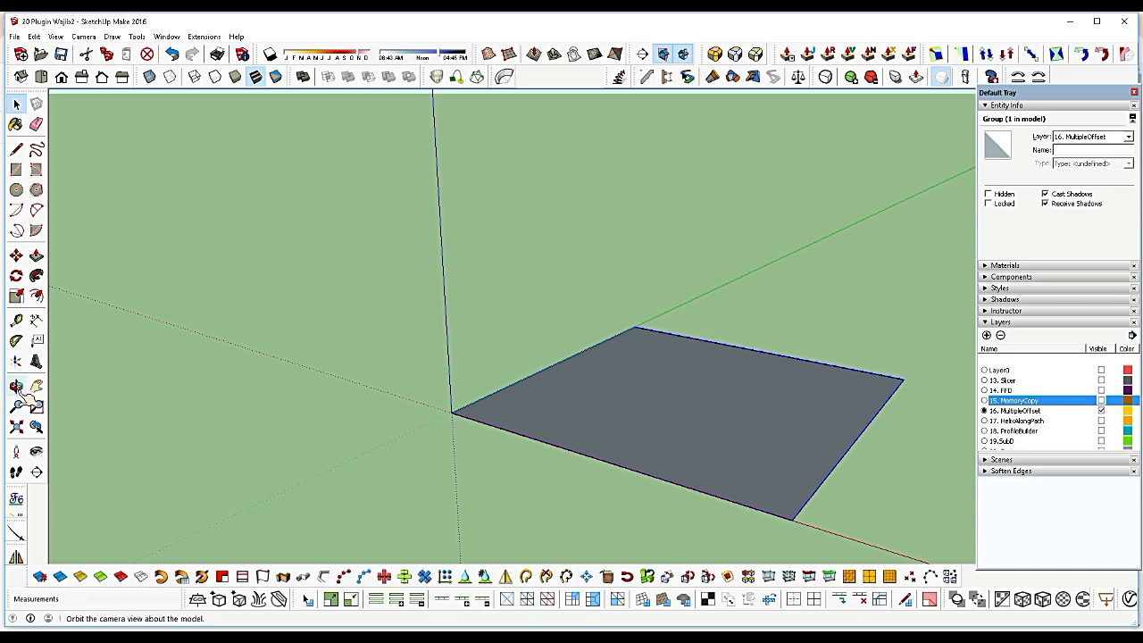
click(16, 386)
drag(536, 420, 620, 513)
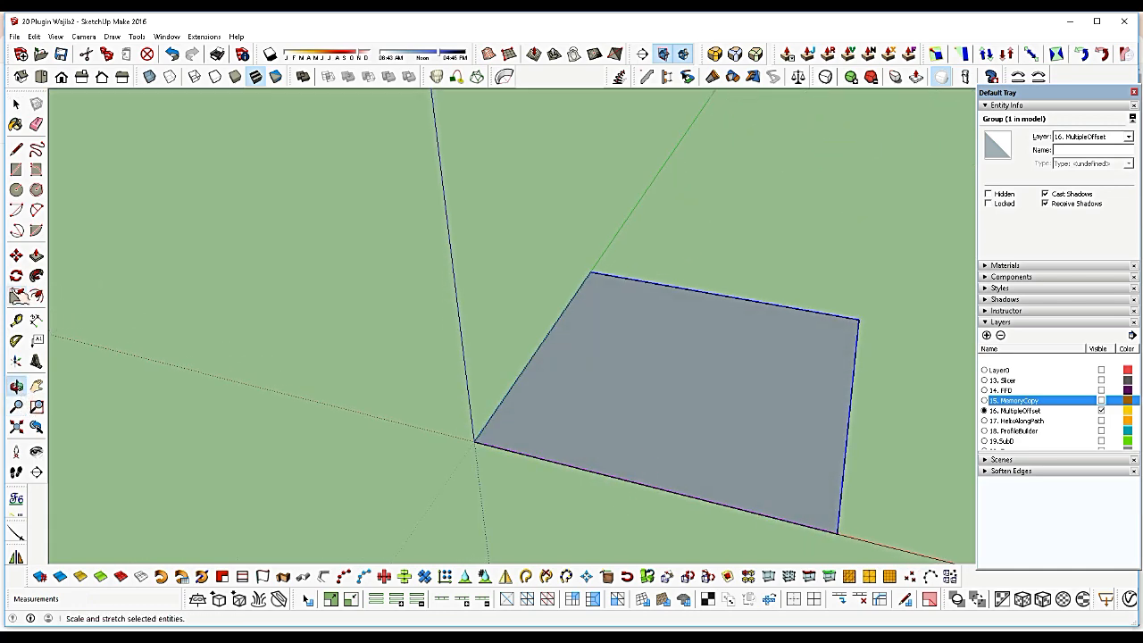
click(37, 299)
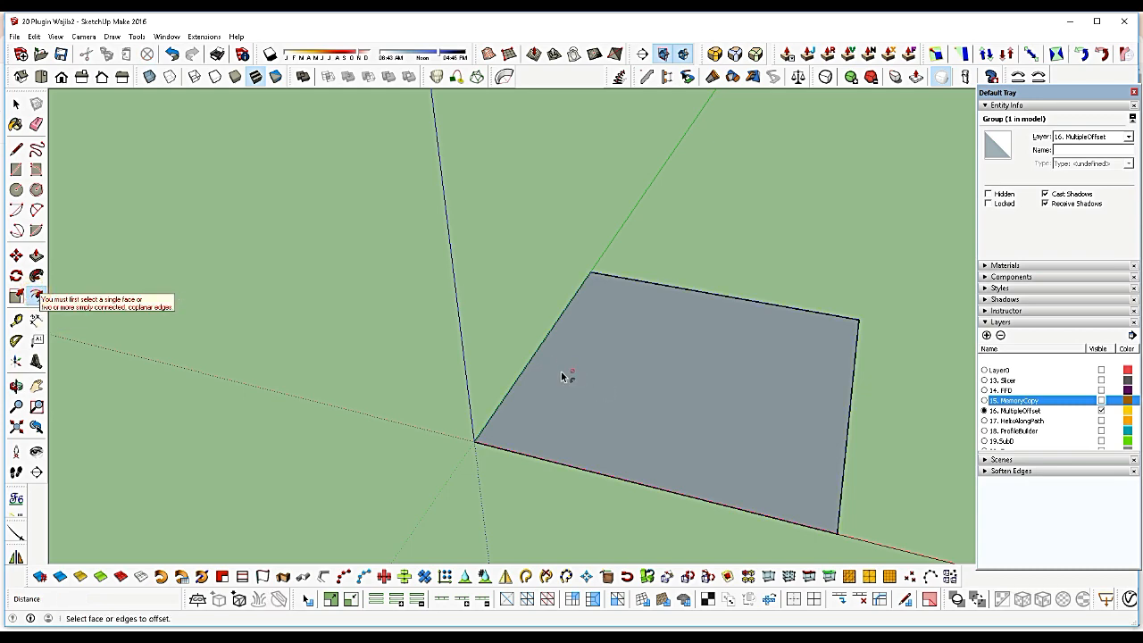
key(space)
click(608, 383)
right_click(609, 383)
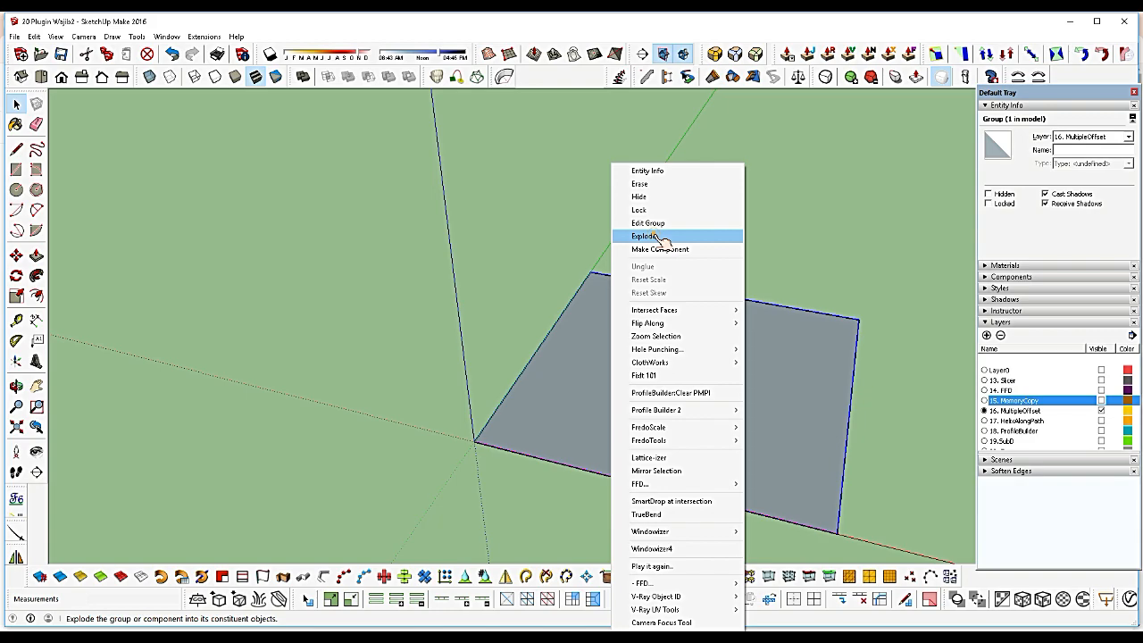
click(657, 237)
Offset the square face's outline inward by about 8.5 cm with the standard Offset tool
click(553, 355)
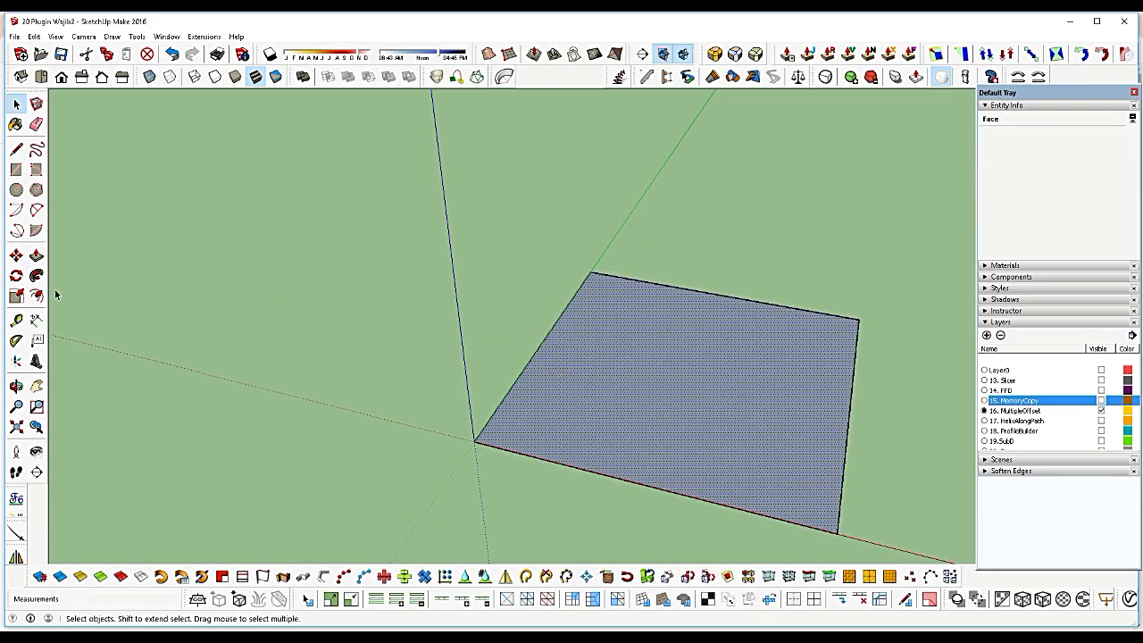
click(37, 296)
click(541, 358)
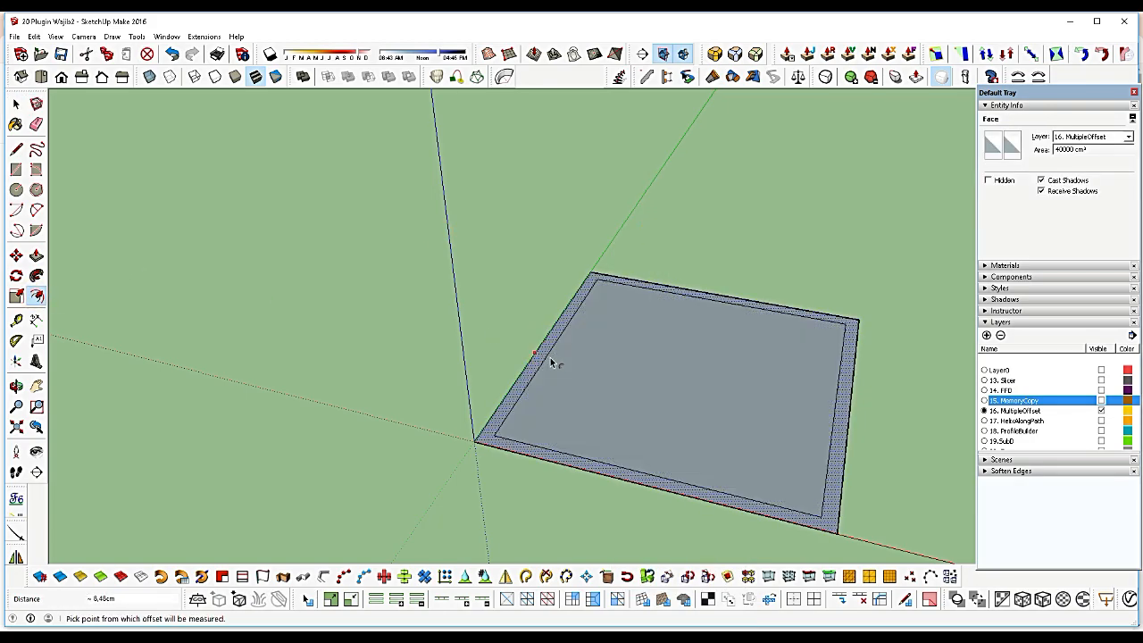
click(563, 370)
Offset the inner face inward by about 15.5 cm and undo both standard offsets
key(space)
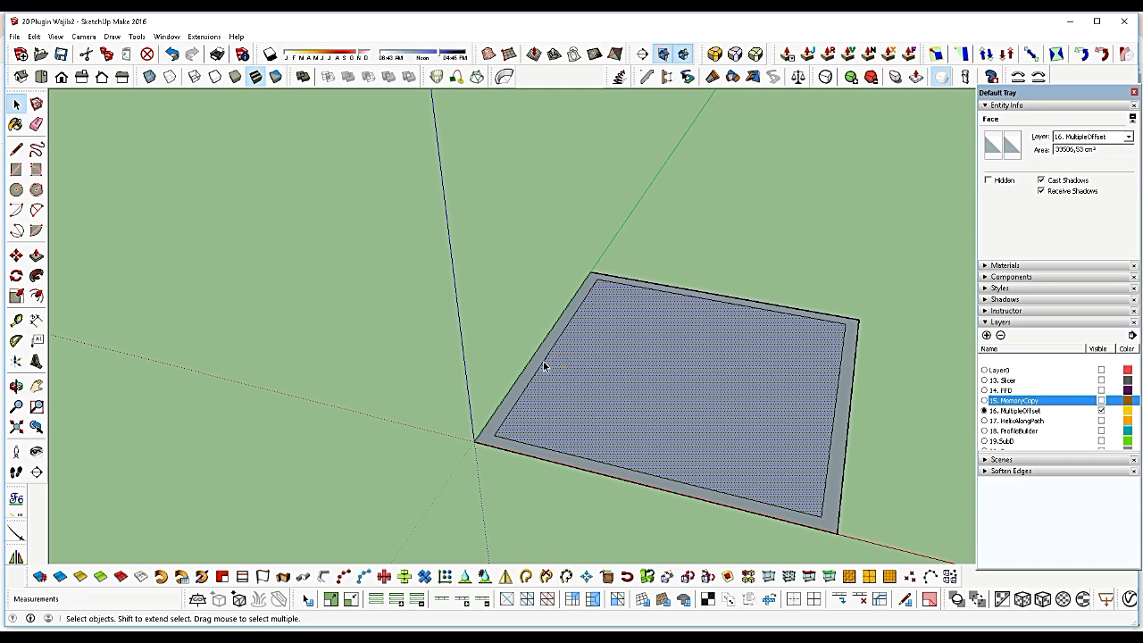
key(m)
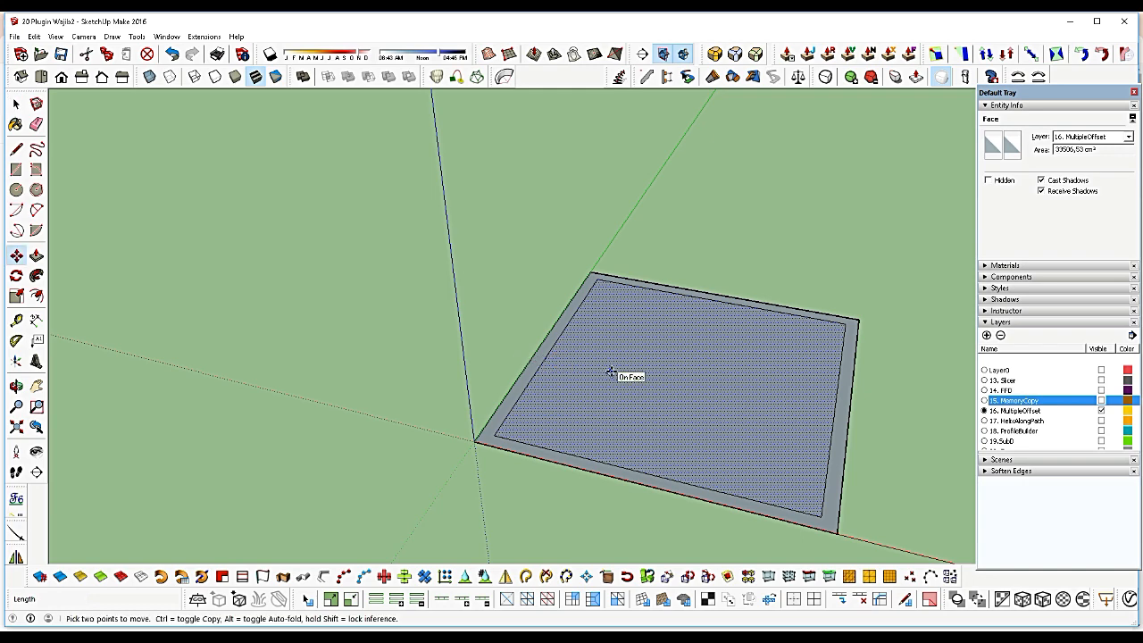
key(f)
click(578, 368)
click(572, 373)
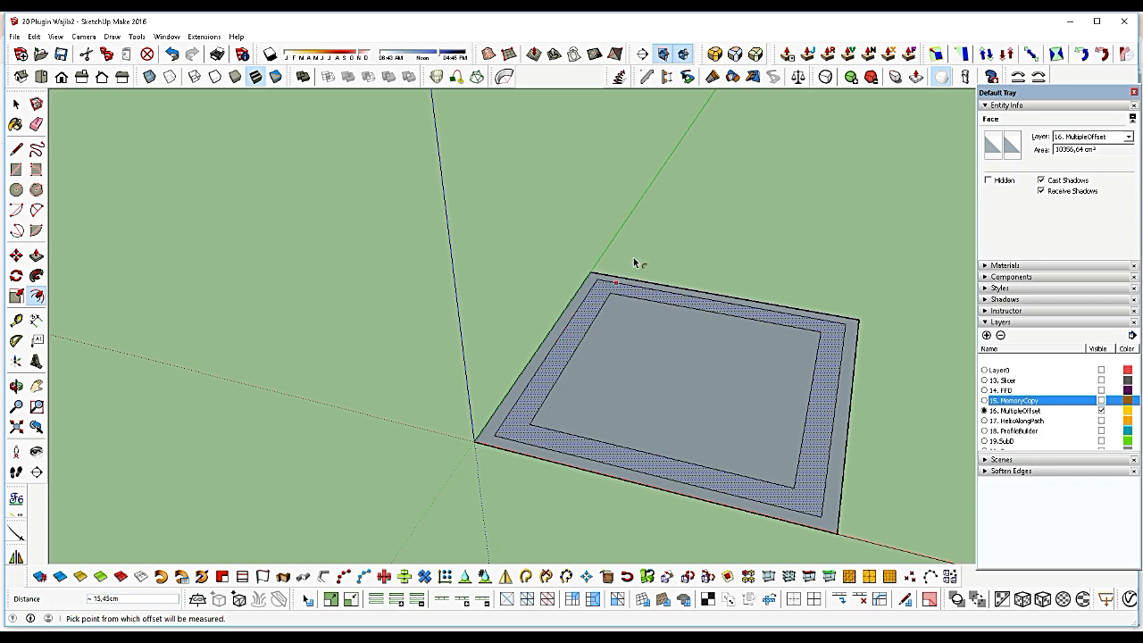
key(ctrl+z)
key(space)
Start the Multiple Offsets plugin on the whole square face with the Constant offset method
click(611, 338)
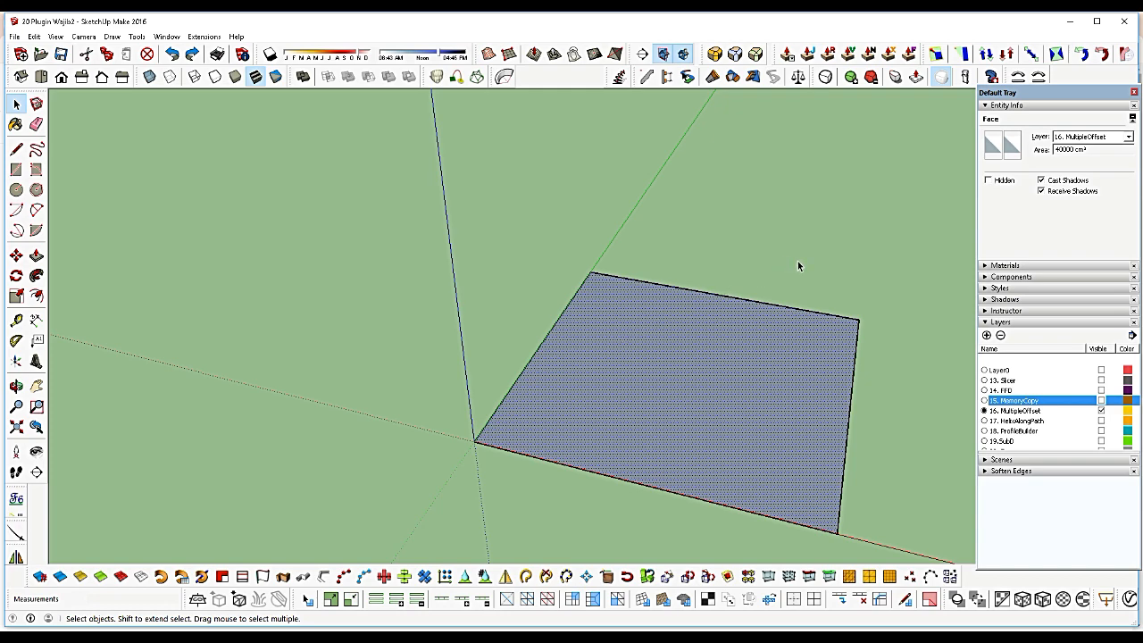
right_click(1080, 81)
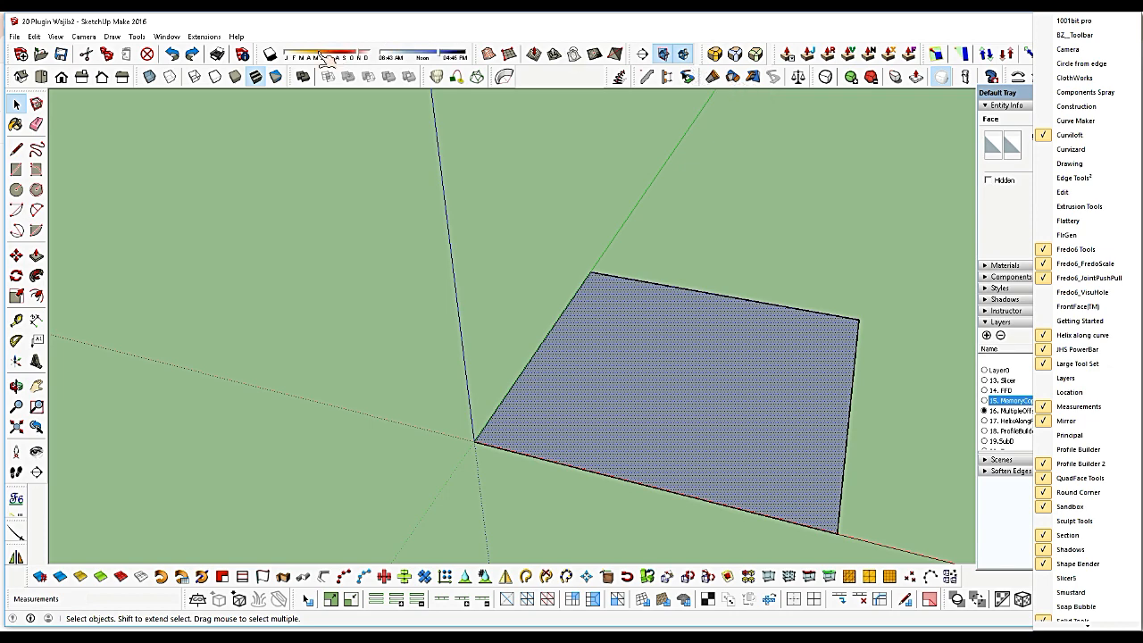
click(204, 36)
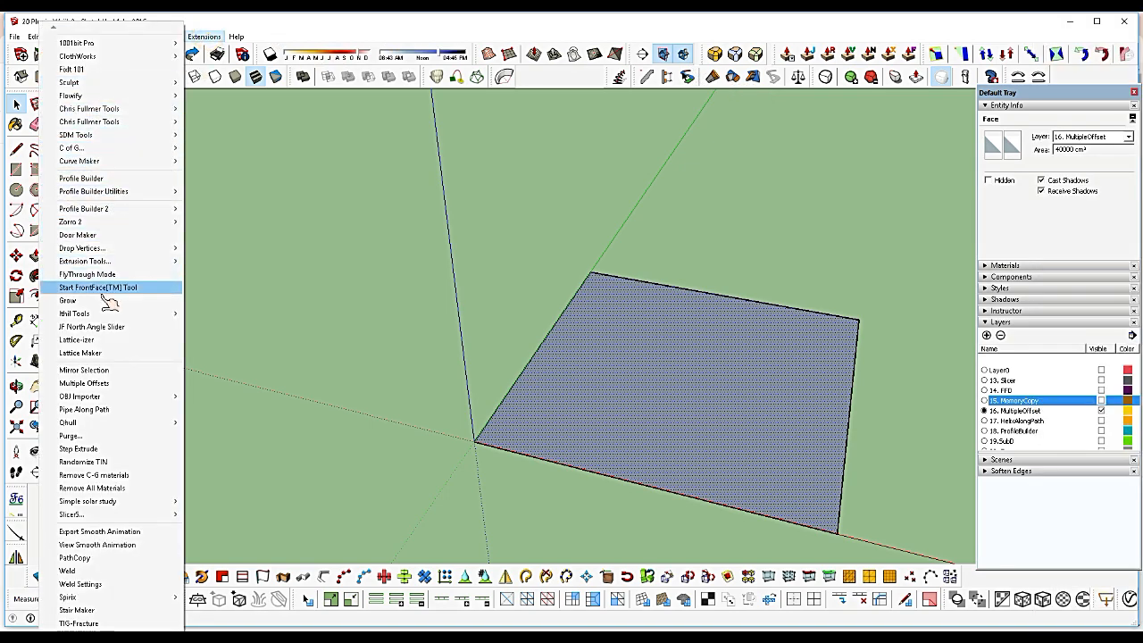
click(114, 385)
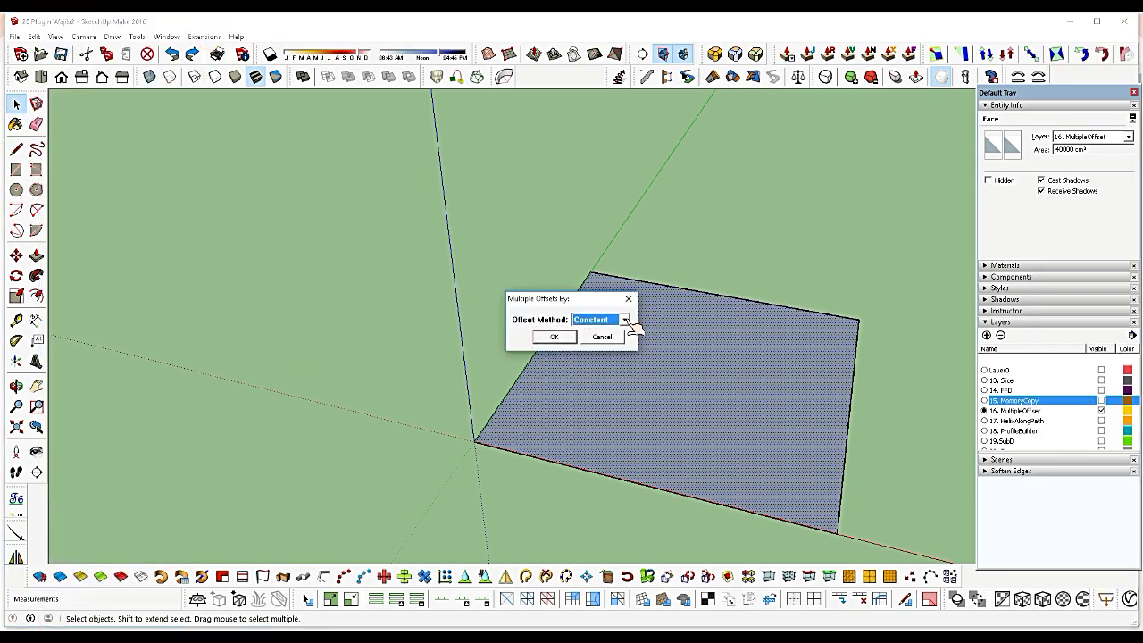
click(553, 337)
Create 6 offsets of the square face spaced 5 cm apart, directed Inside, with Del Face kept at No
drag(589, 270, 407, 236)
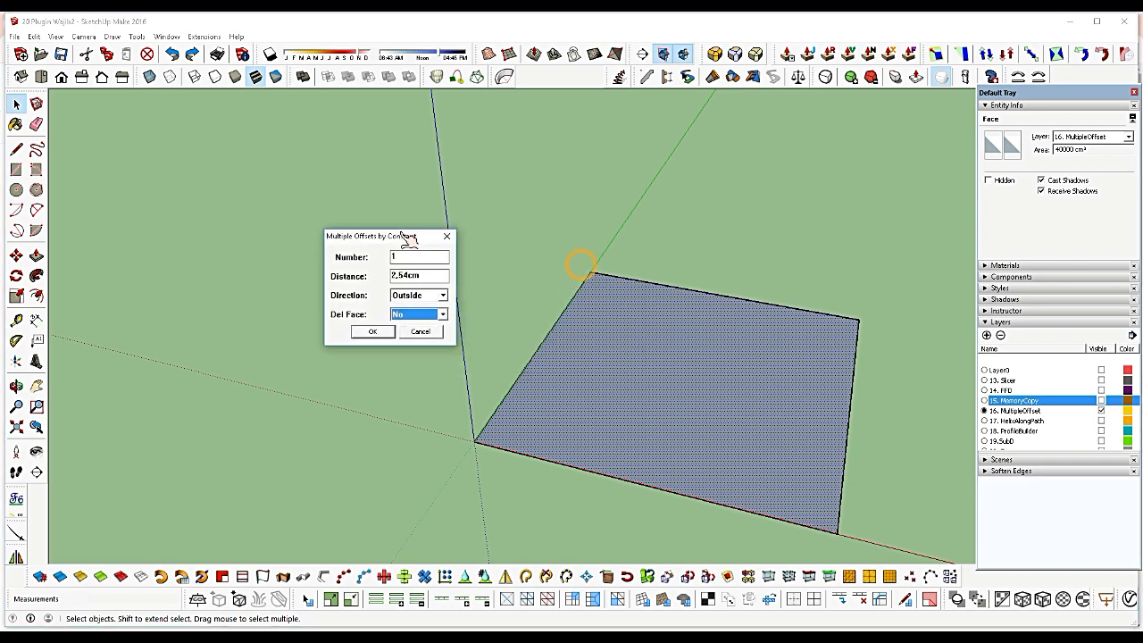
double_click(411, 258)
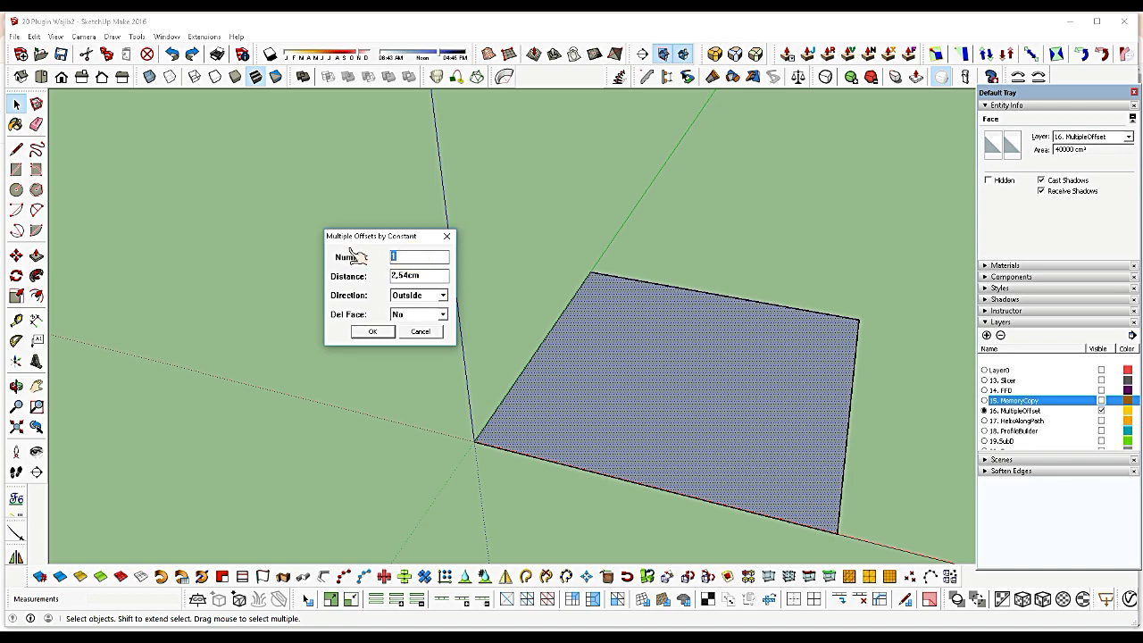
text(8)
double_click(428, 278)
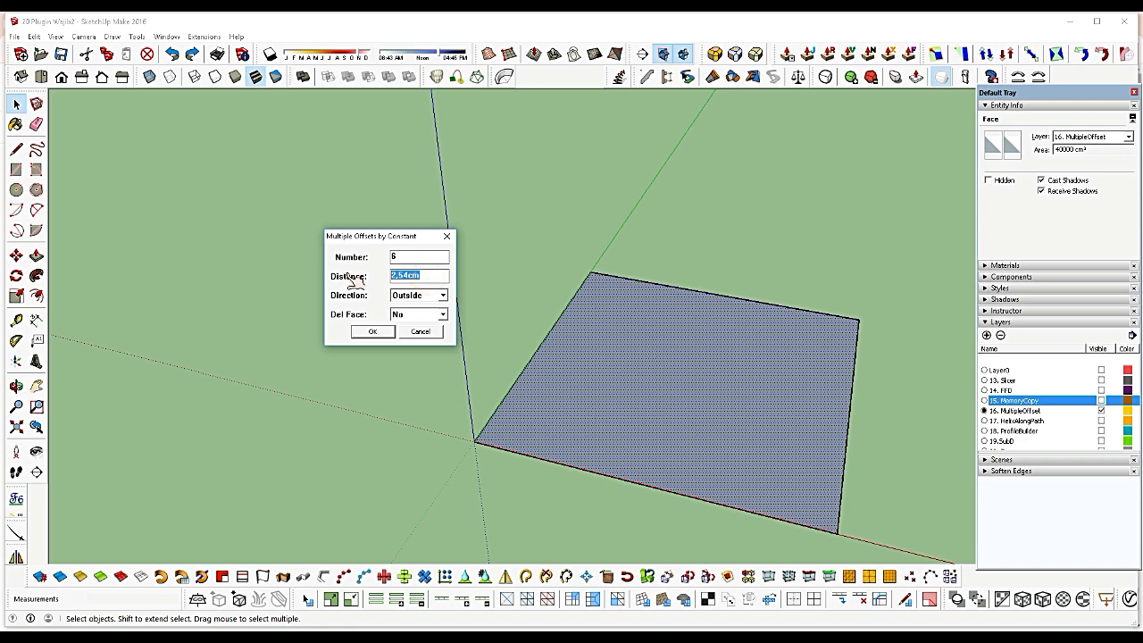
text(5)
click(441, 295)
click(420, 318)
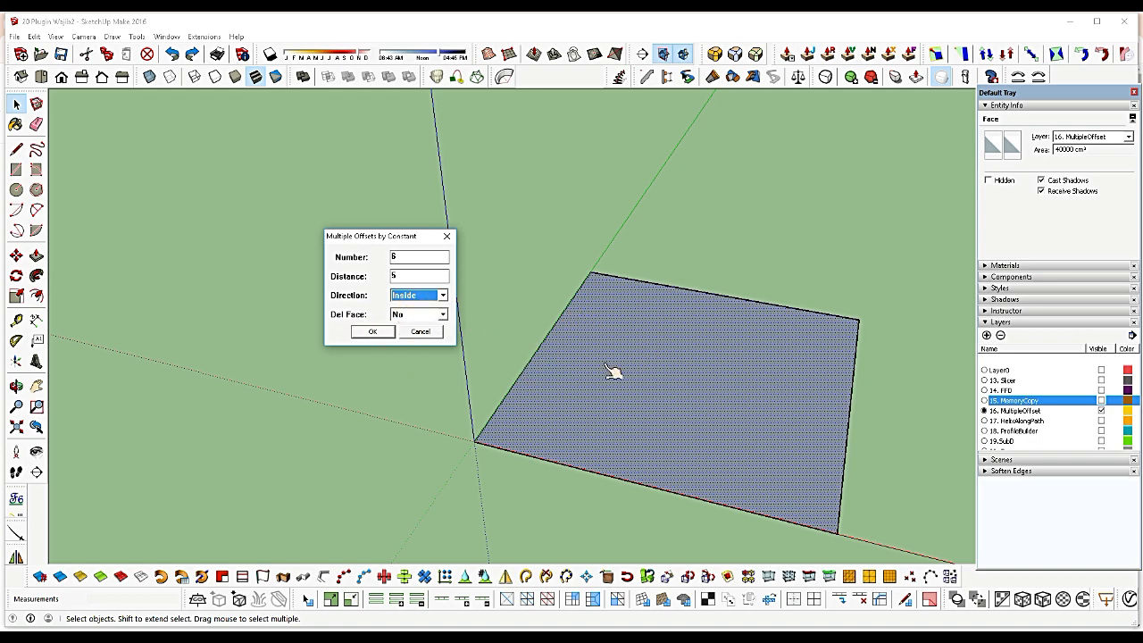
click(373, 332)
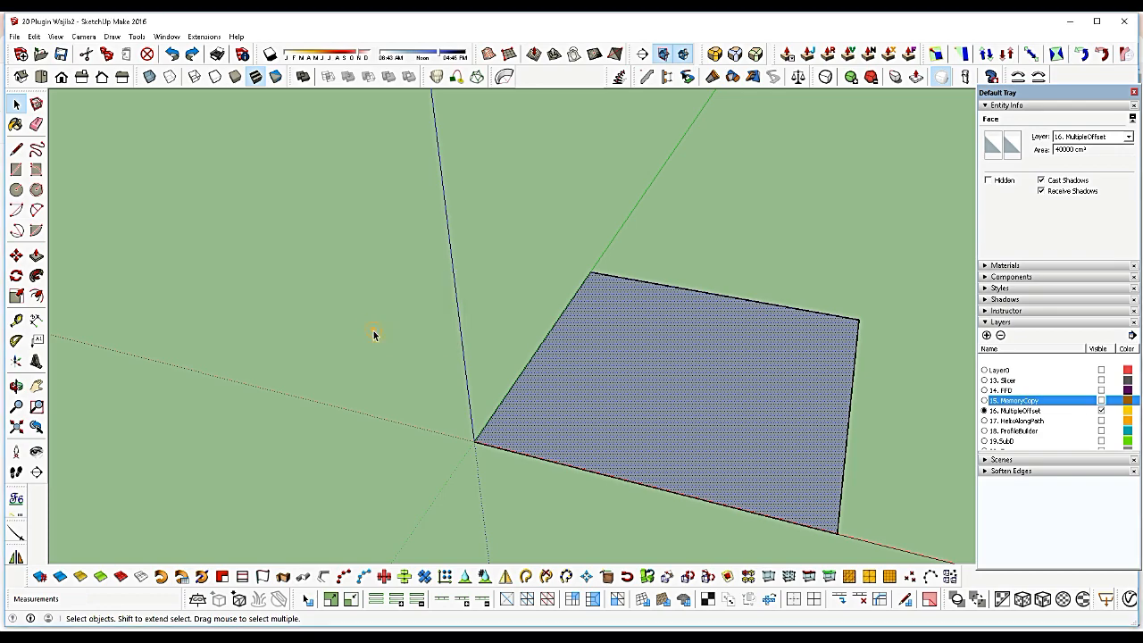
Examine the concentric offset bands by selecting them one after another from the innermost outward
scroll(545, 406, up, 5)
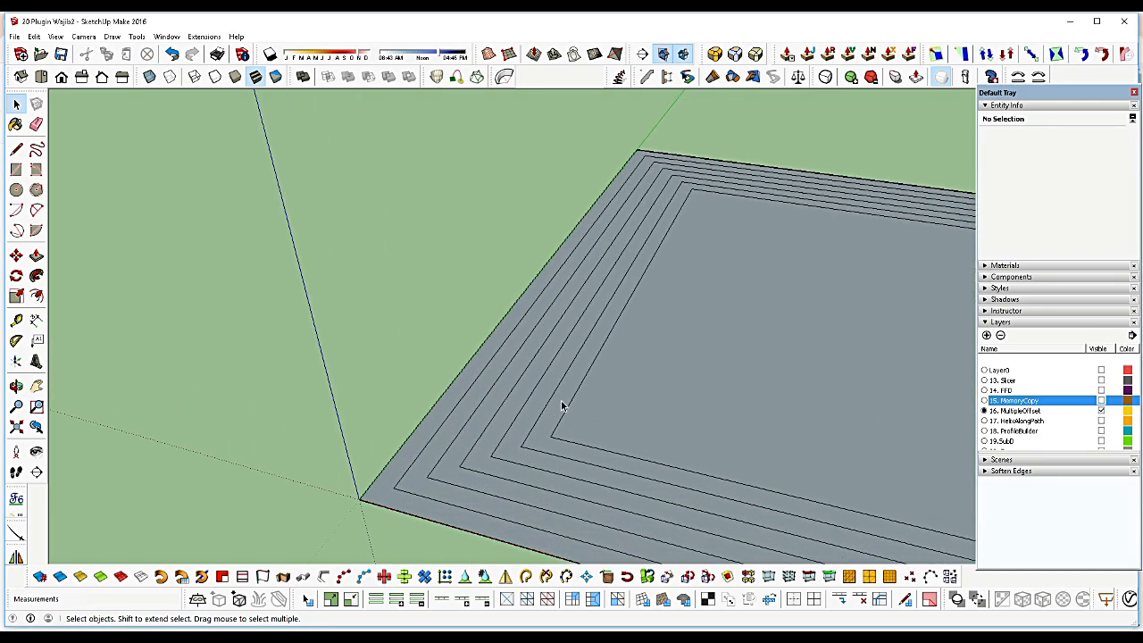
click(551, 390)
click(536, 384)
click(518, 371)
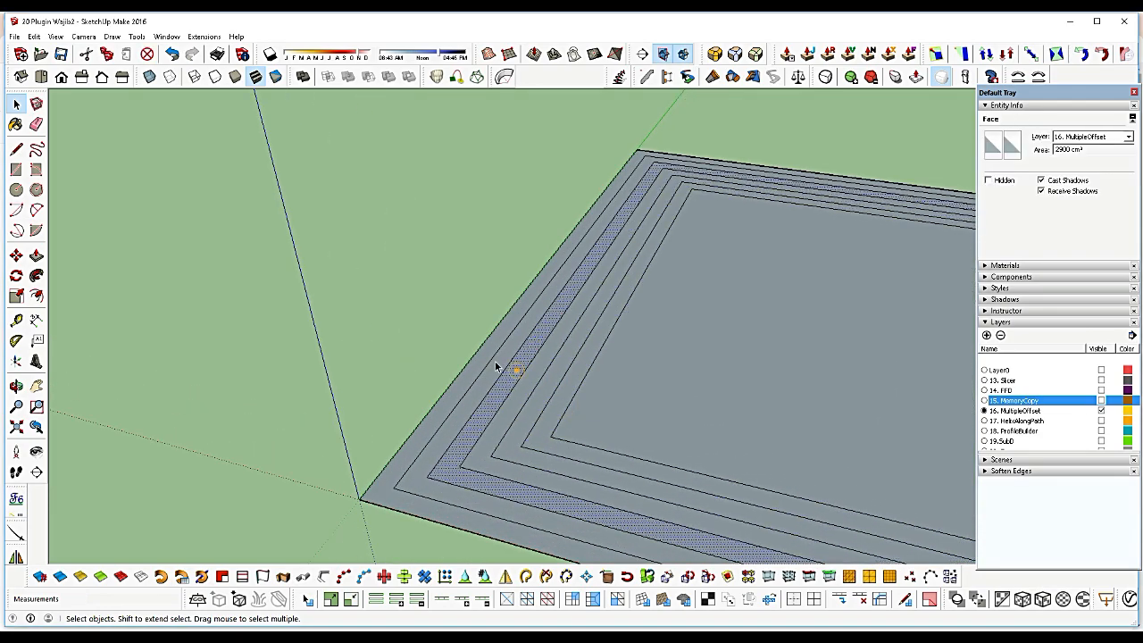
click(496, 363)
click(476, 356)
click(420, 320)
Select the entire square with all its offset outlines and combine everything into one group
scroll(507, 358, down, 3)
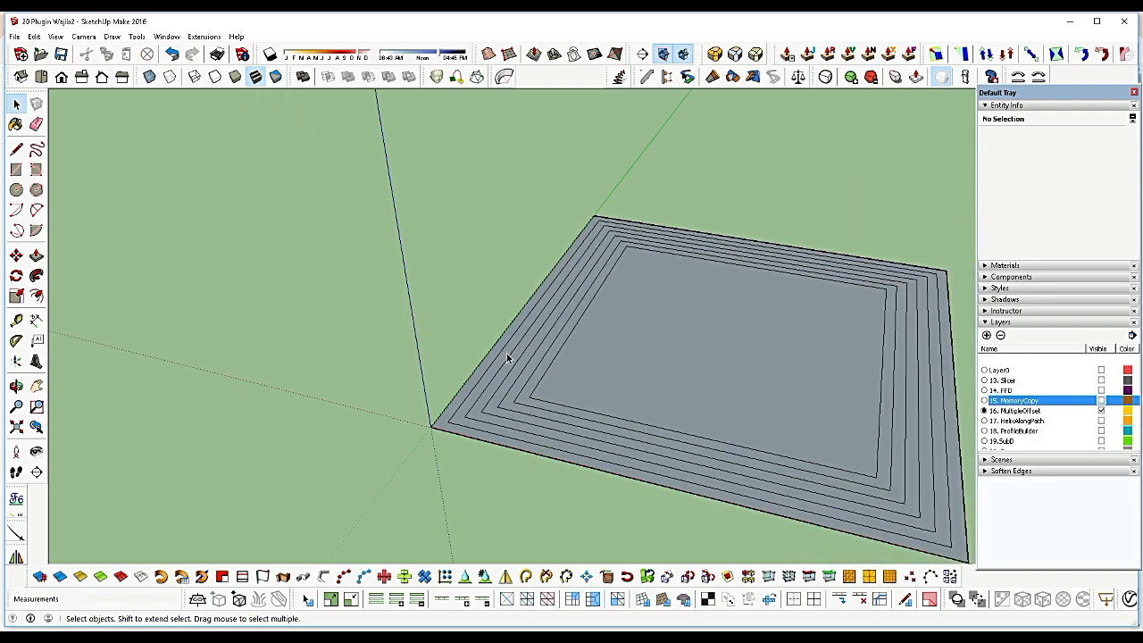
scroll(541, 355, down, 2)
drag(386, 191, 974, 546)
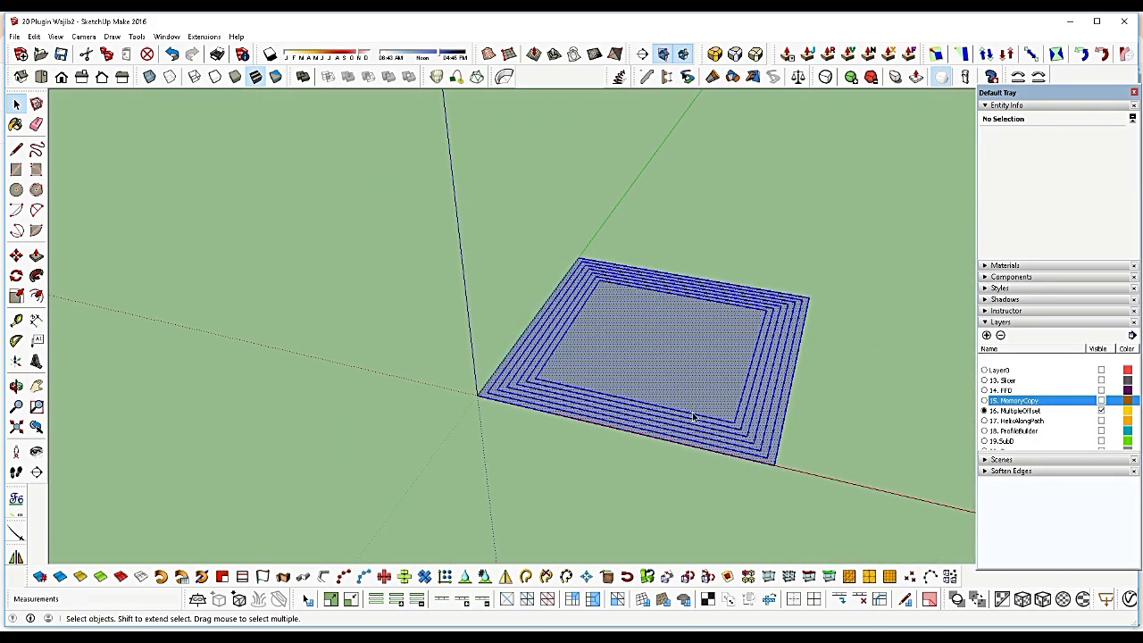
right_click(682, 378)
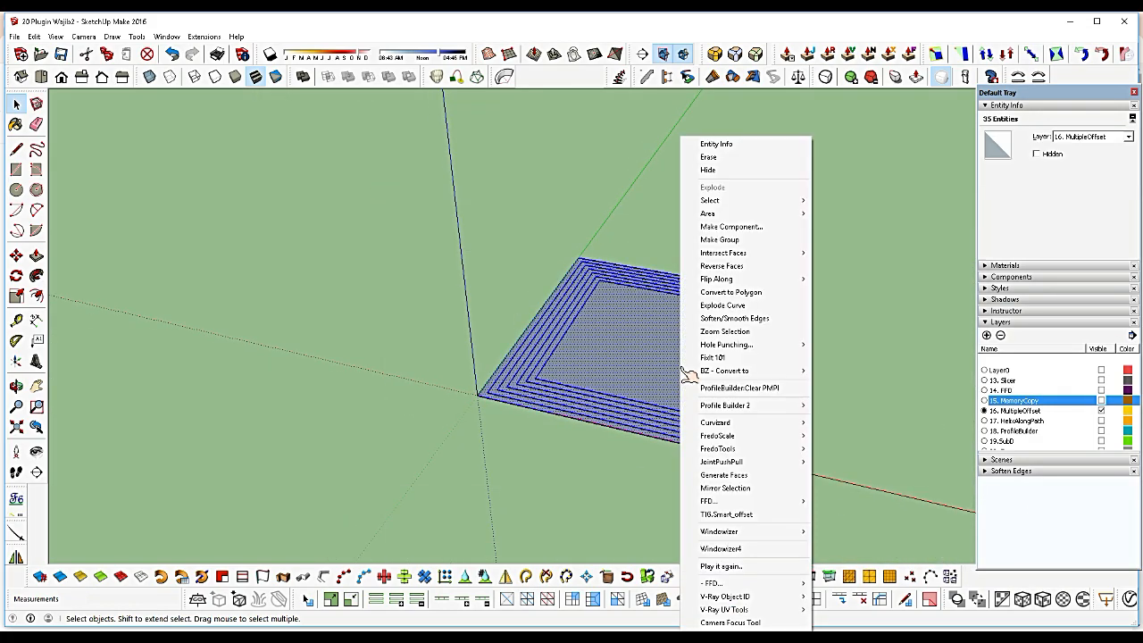
click(724, 239)
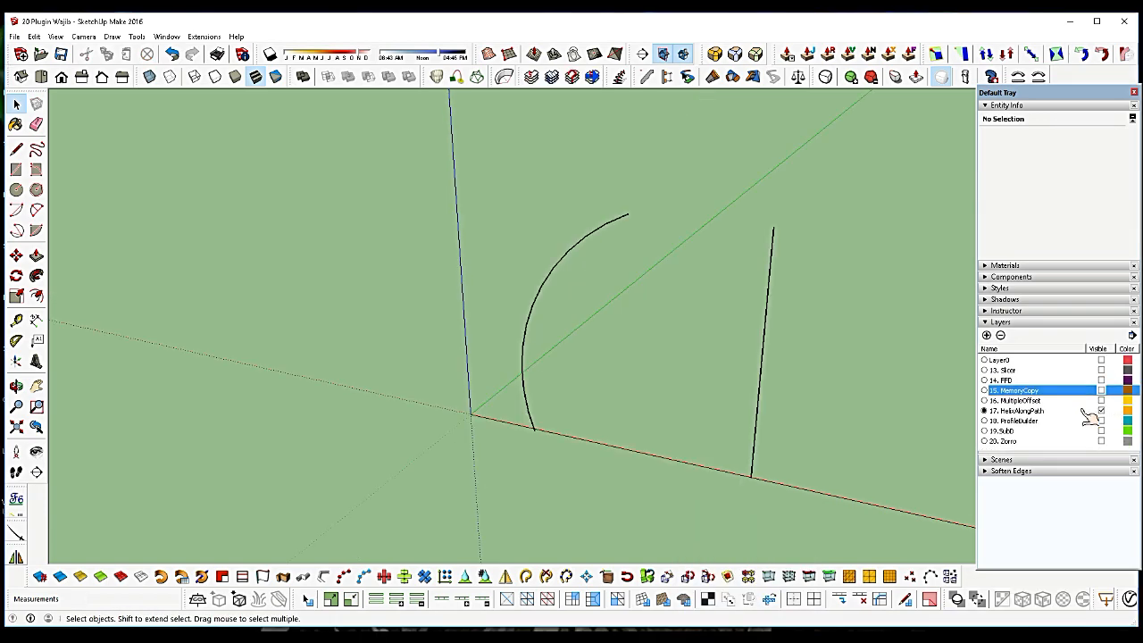
Detach the Helix along curve tool and float it over the drawing area near the arc
scroll(753, 387, down, 2)
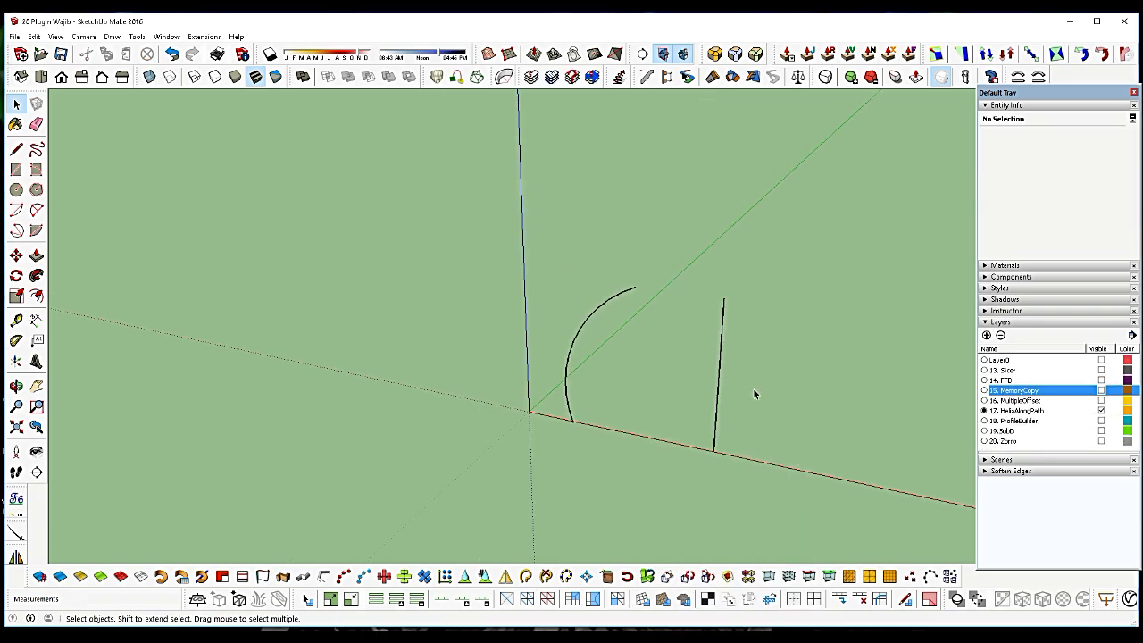
scroll(753, 388, up, 2)
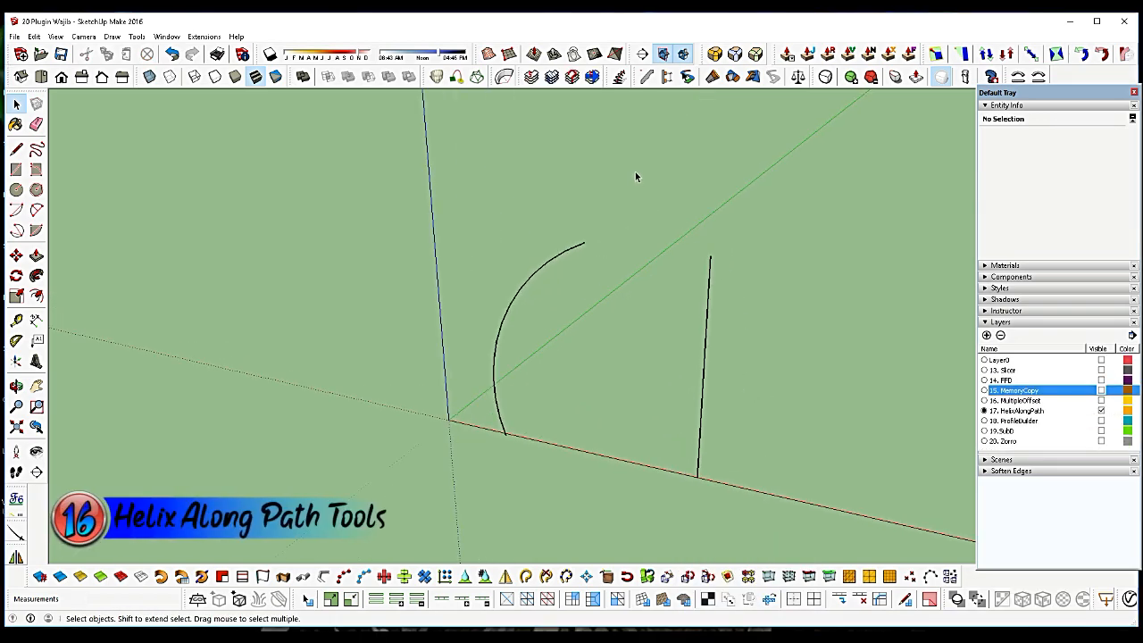
drag(614, 77, 405, 165)
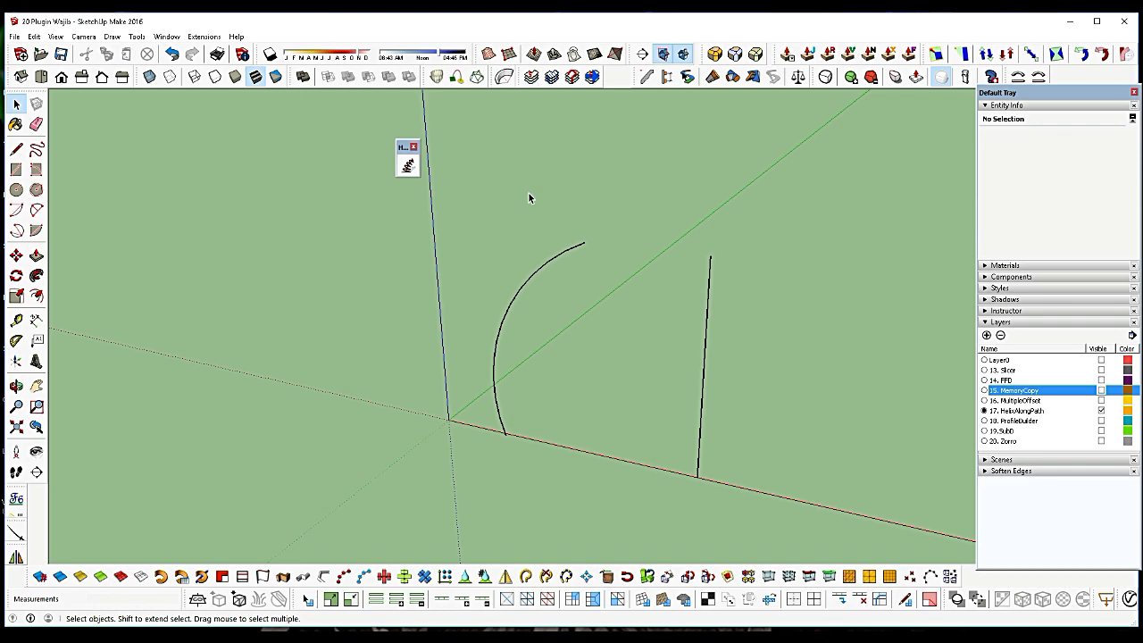
Explode the group that contains the arc and the straight line
click(707, 314)
right_click(706, 309)
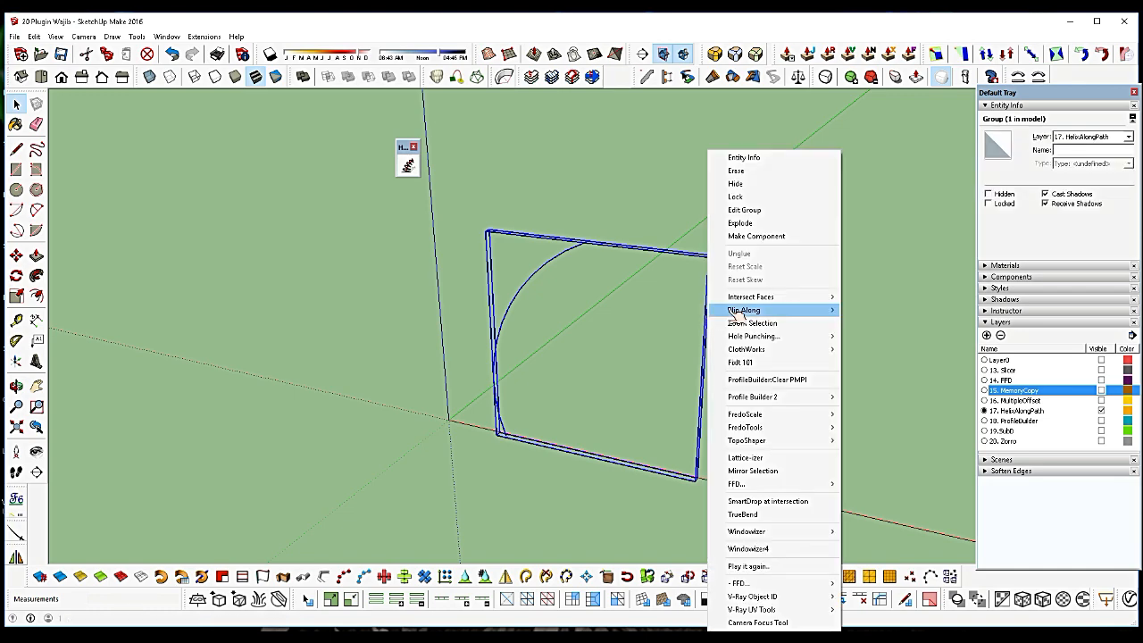
click(740, 223)
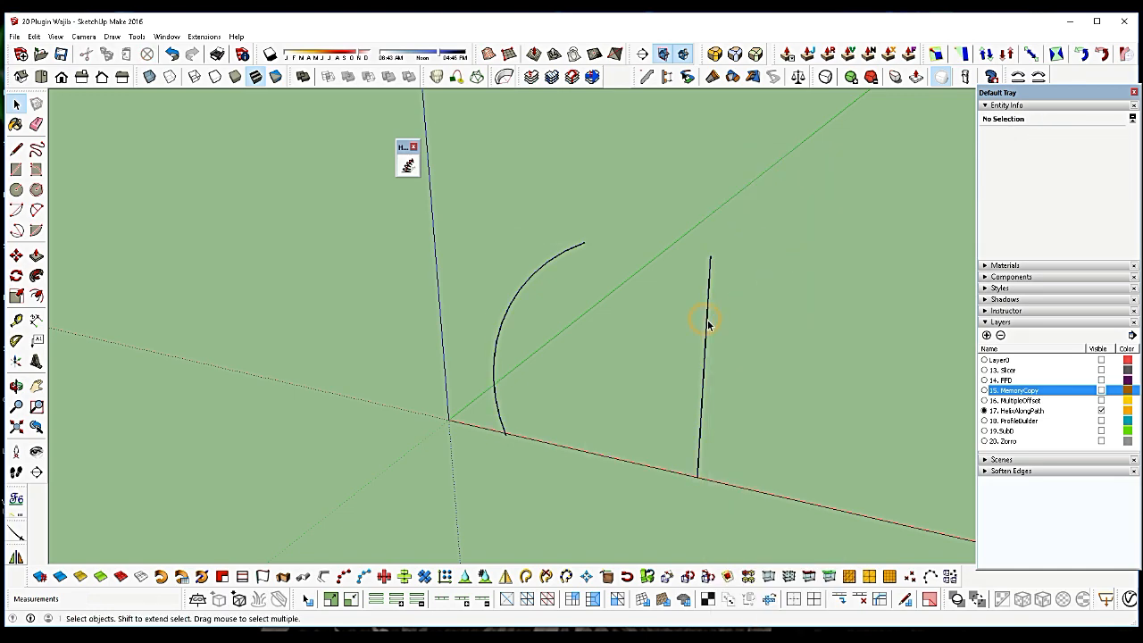
Create a tube helix along the straight line with both radii 1,50cm, 50 laps, 15 sections per lap, tube radius 0,50cm and 10 sides
click(708, 323)
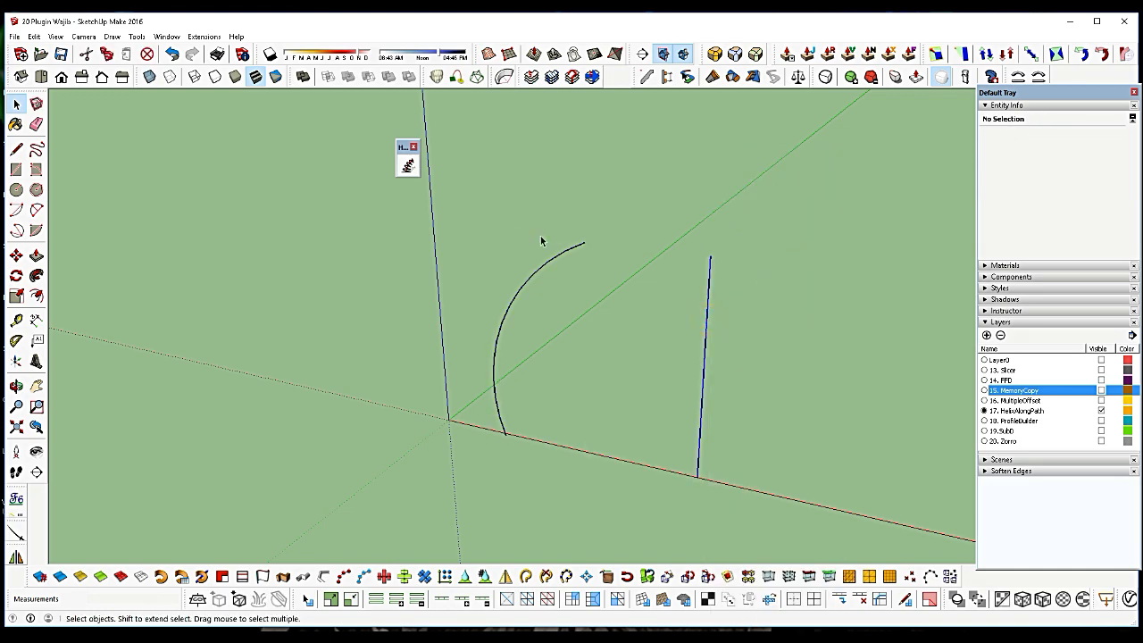
click(409, 166)
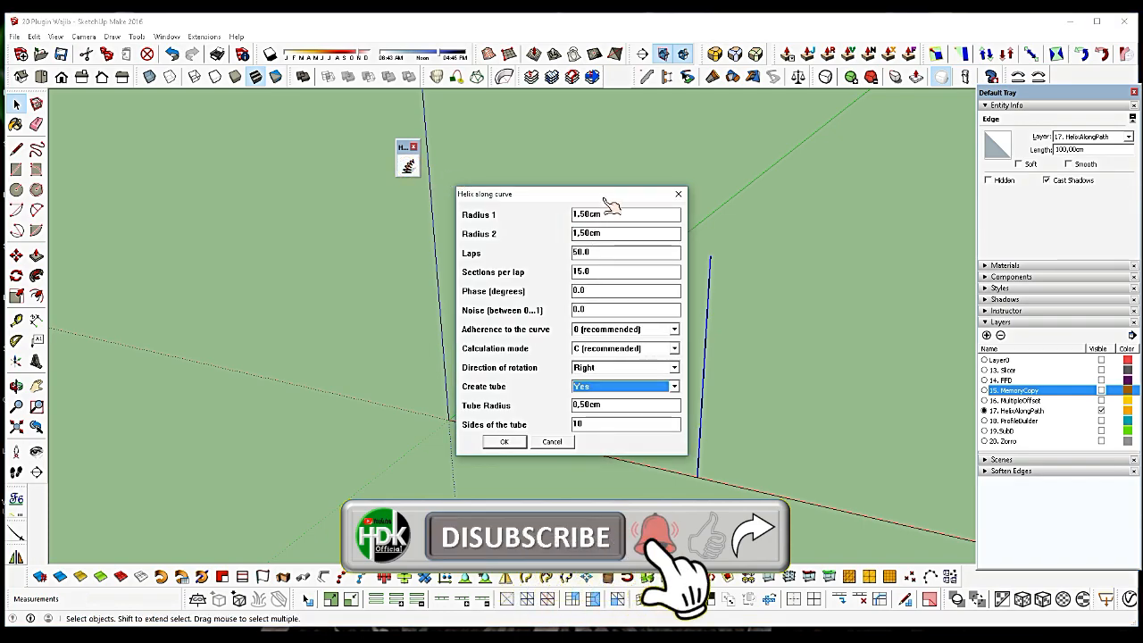
drag(610, 200, 627, 190)
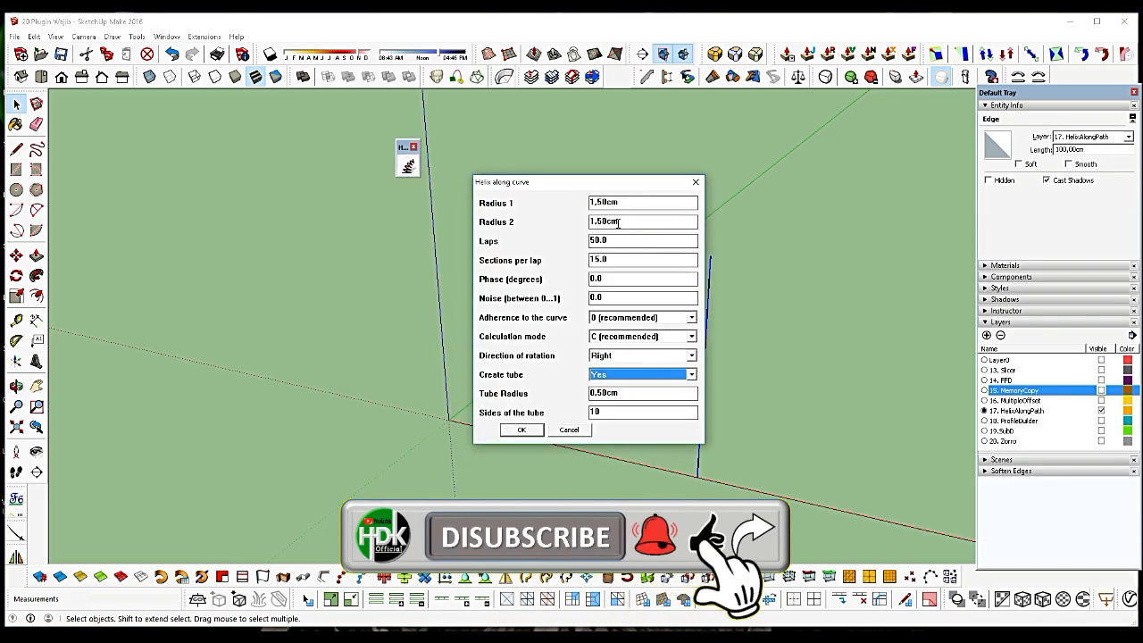
click(522, 430)
Start a helix along the arc with Radius 1 at 15, Radius 2 at 1, 10 laps and 25 sections per lap
scroll(701, 473, up, 3)
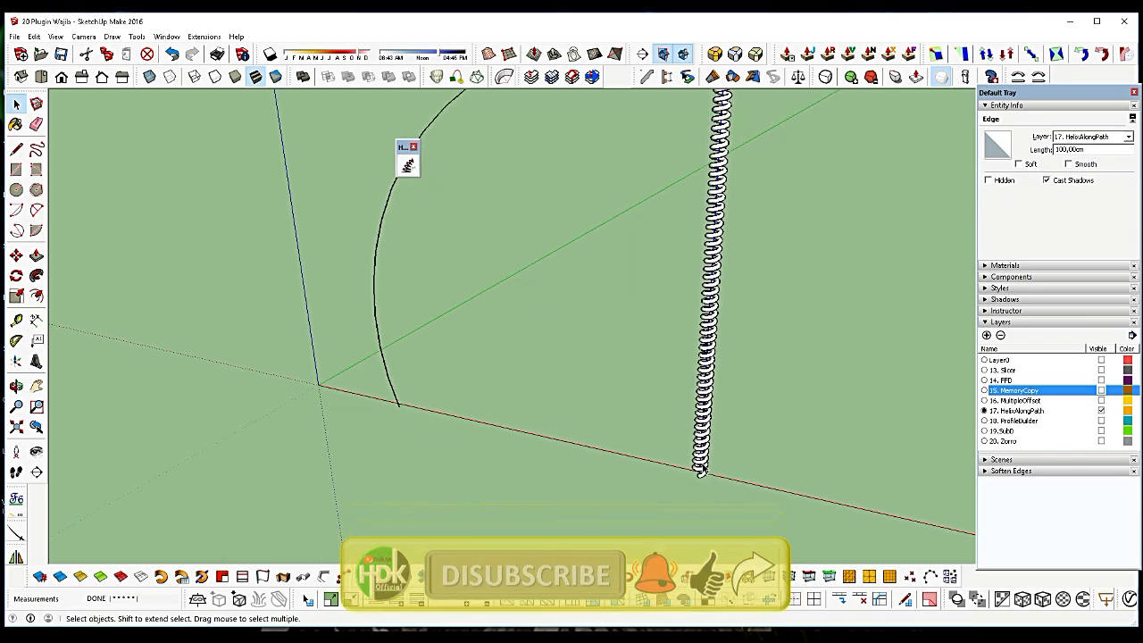
scroll(701, 471, up, 5)
scroll(702, 475, down, 4)
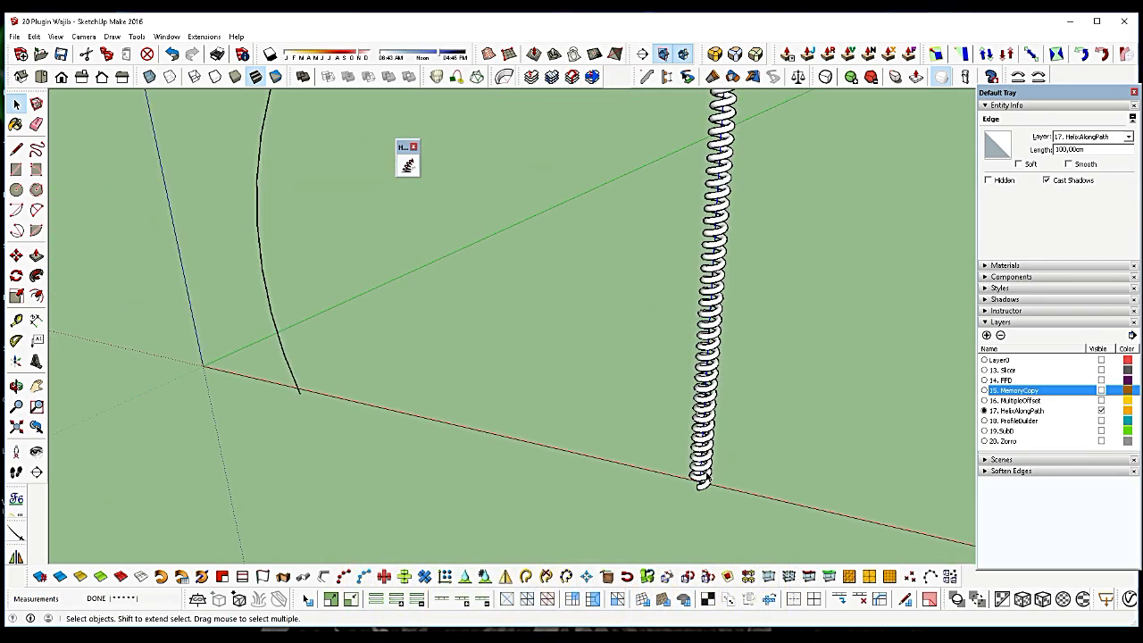
scroll(702, 477, down, 2)
scroll(712, 186, up, 4)
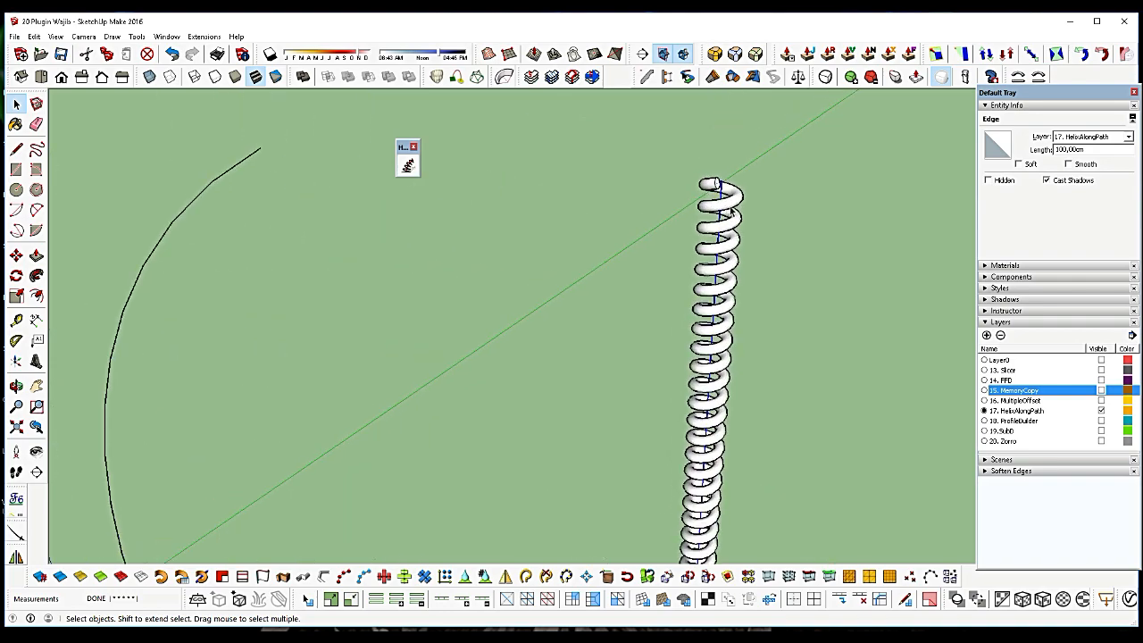
scroll(790, 232, down, 4)
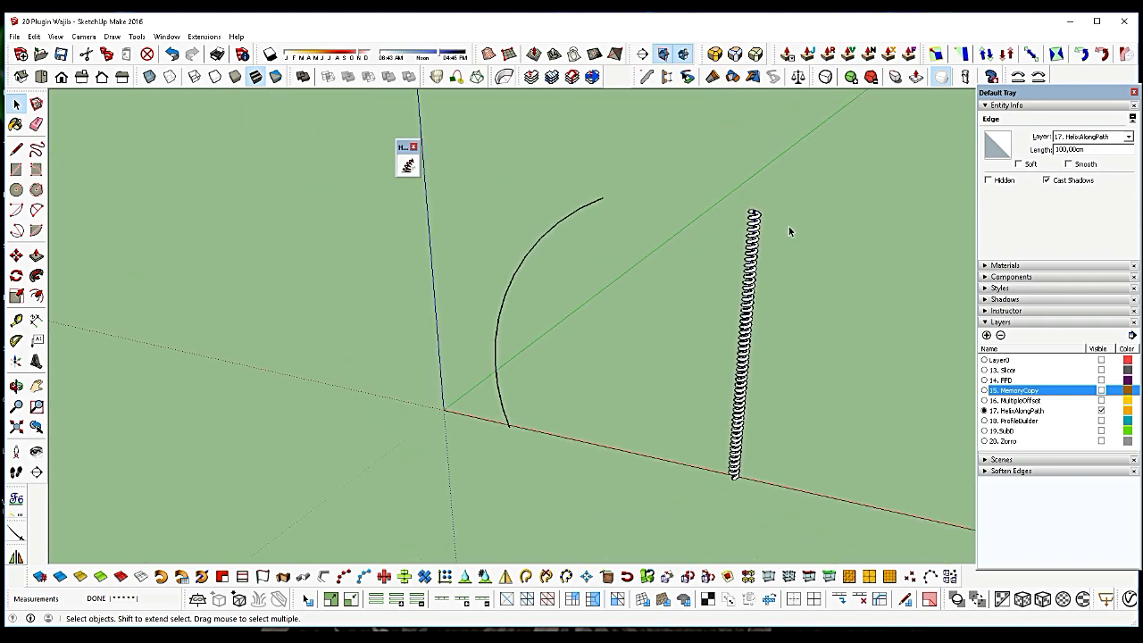
click(504, 418)
click(408, 166)
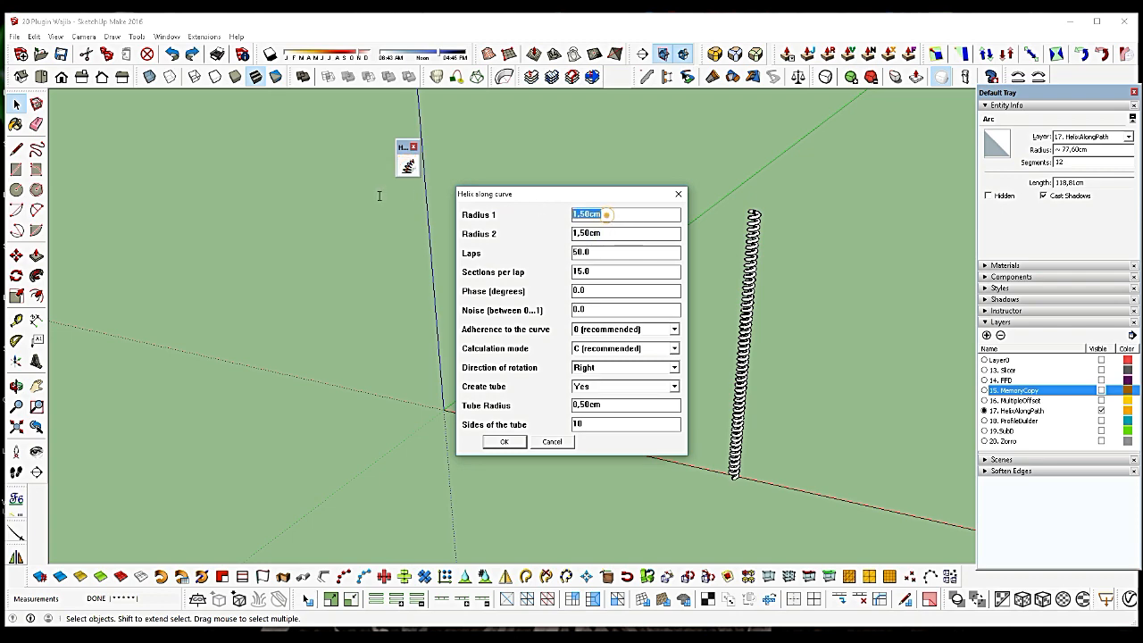
text(15)
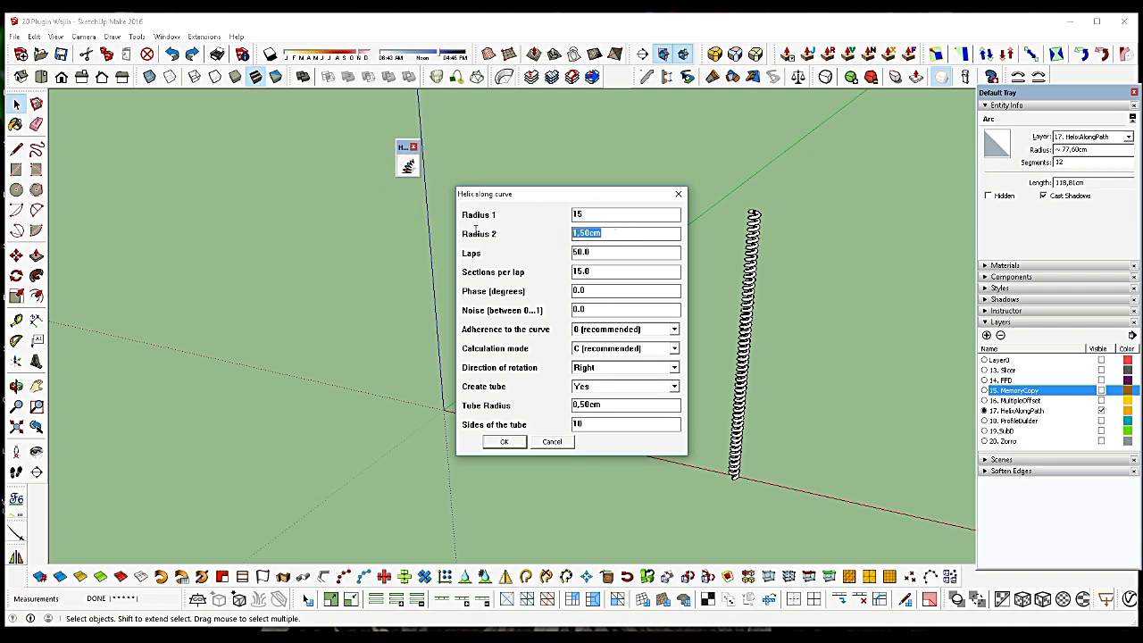
text(1)
click(614, 252)
click(601, 272)
text(25)
Set the tube radius to 1 and the tube sides to 20, and generate the arc's helix
click(627, 406)
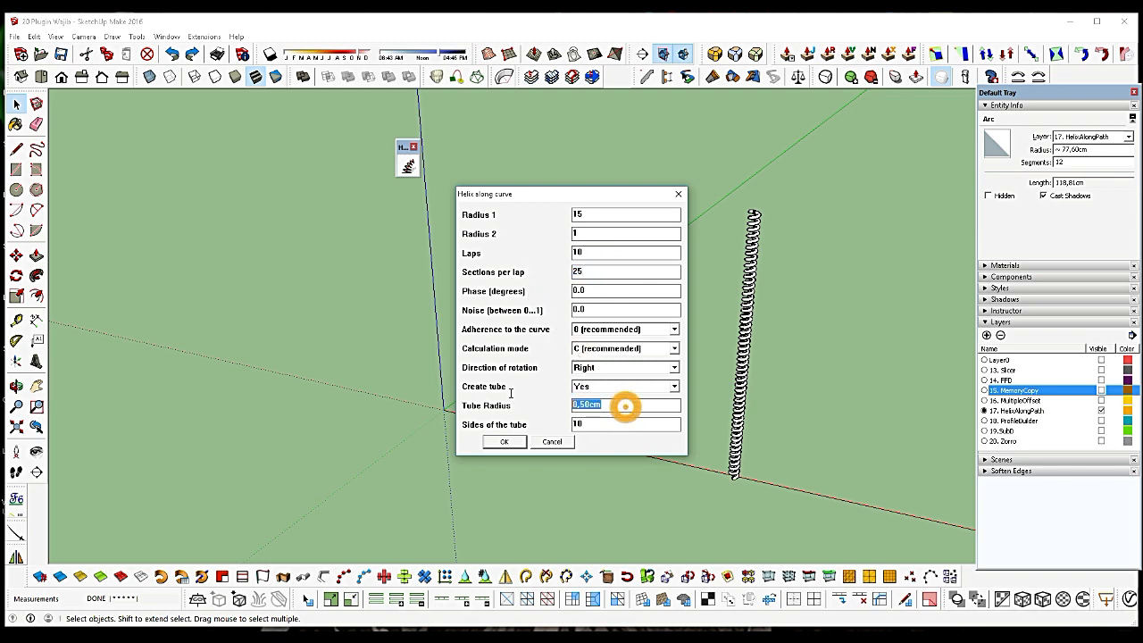
text(1)
click(602, 421)
text(2)
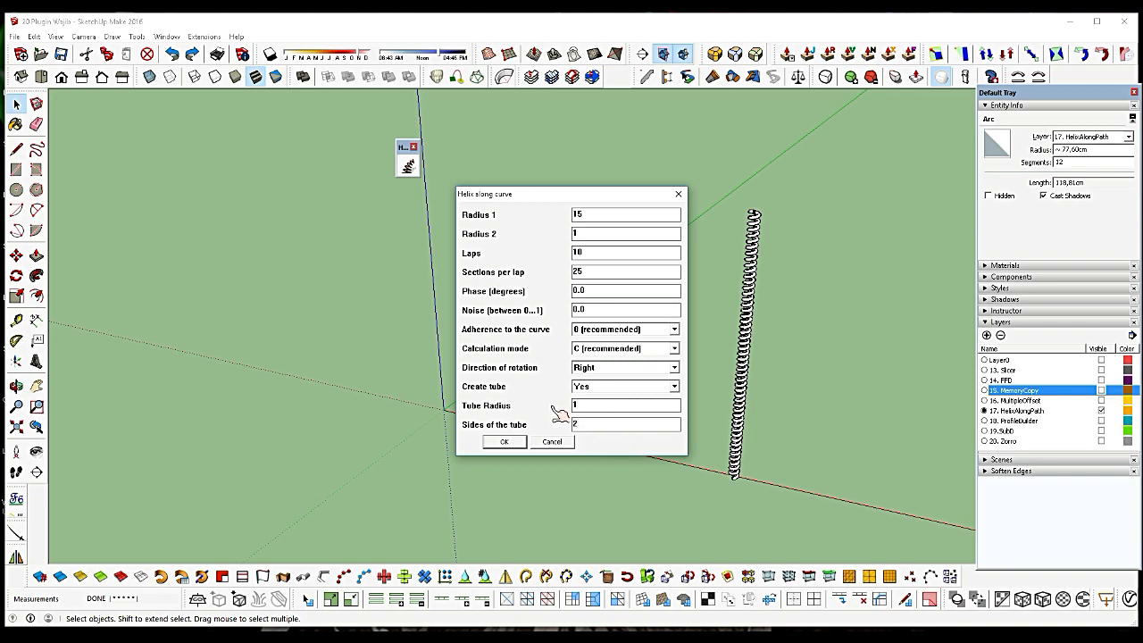
click(504, 441)
Open the arc's helix group and select the curve running inside the tube at its upper end
scroll(592, 152, up, 5)
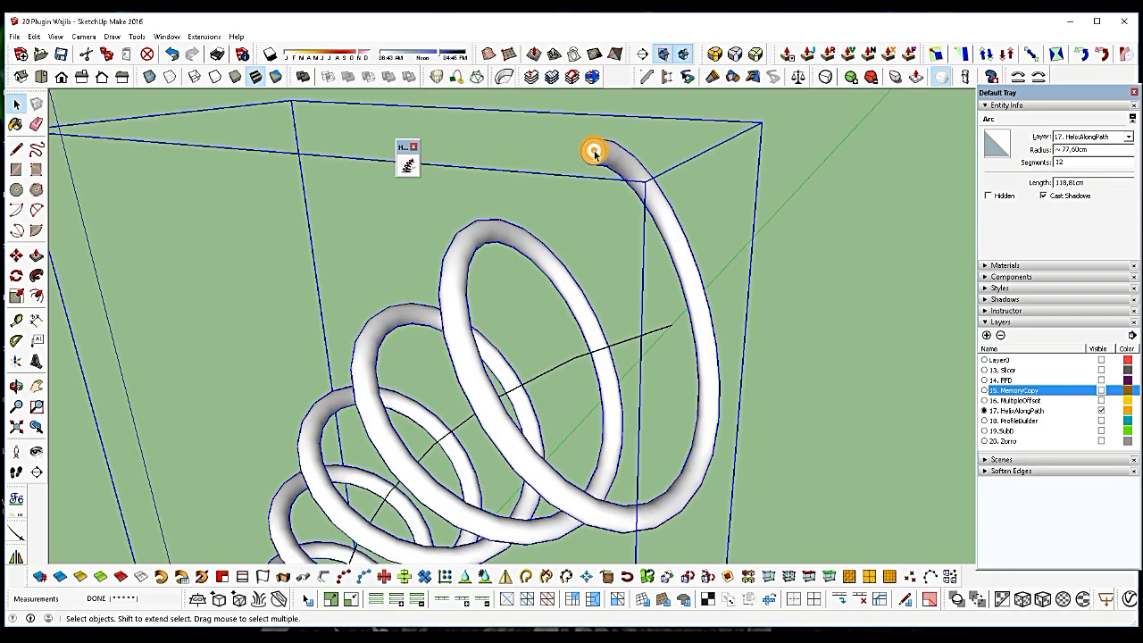
triple_click(592, 152)
click(593, 156)
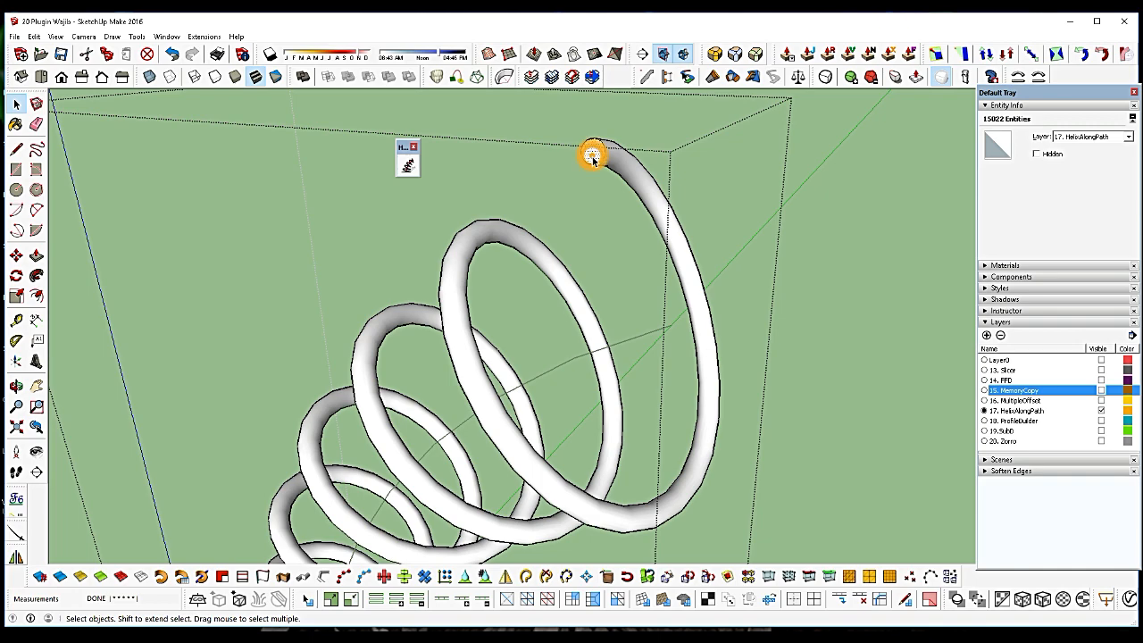
click(595, 156)
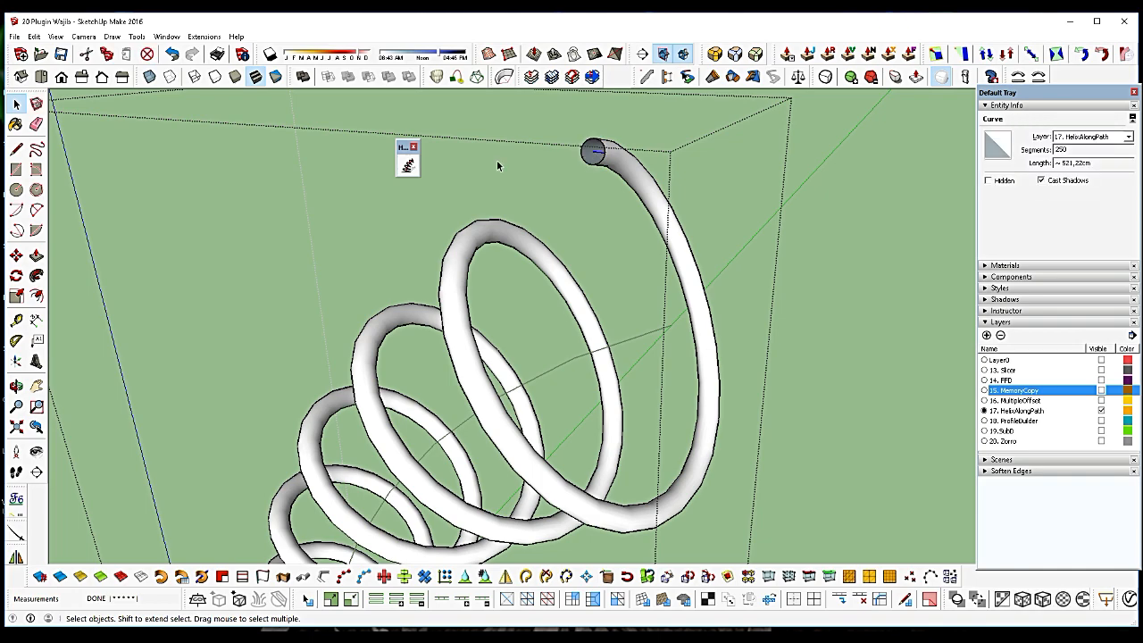
Start a second helix along the tube's inner curve with both radii at 1,5, 50 laps and 15 sections per lap
click(407, 165)
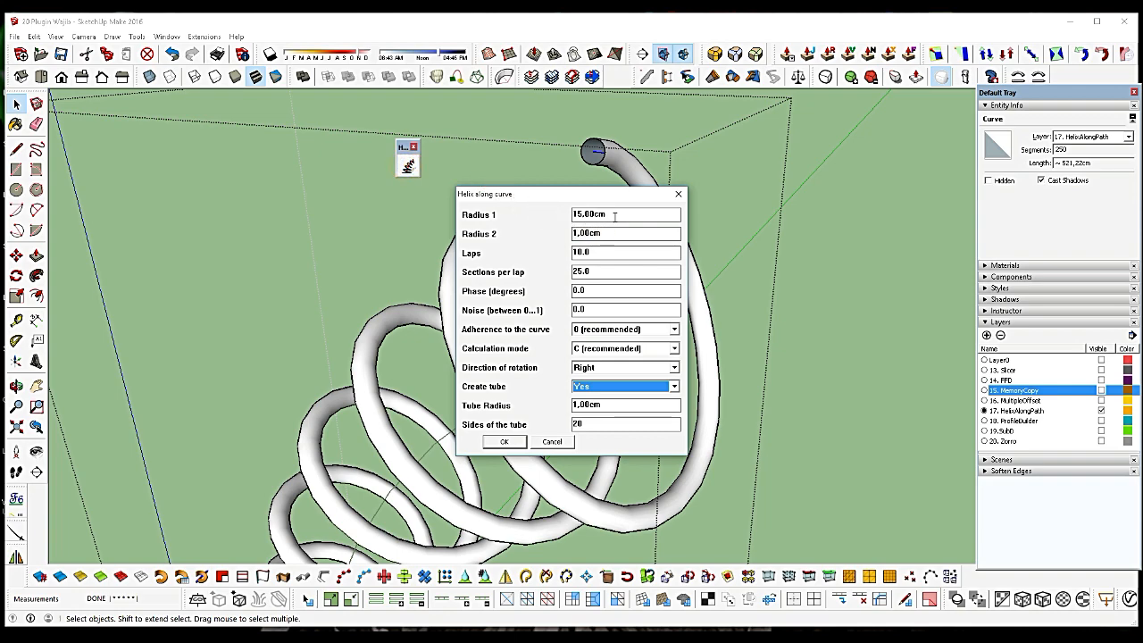
drag(614, 216, 595, 214)
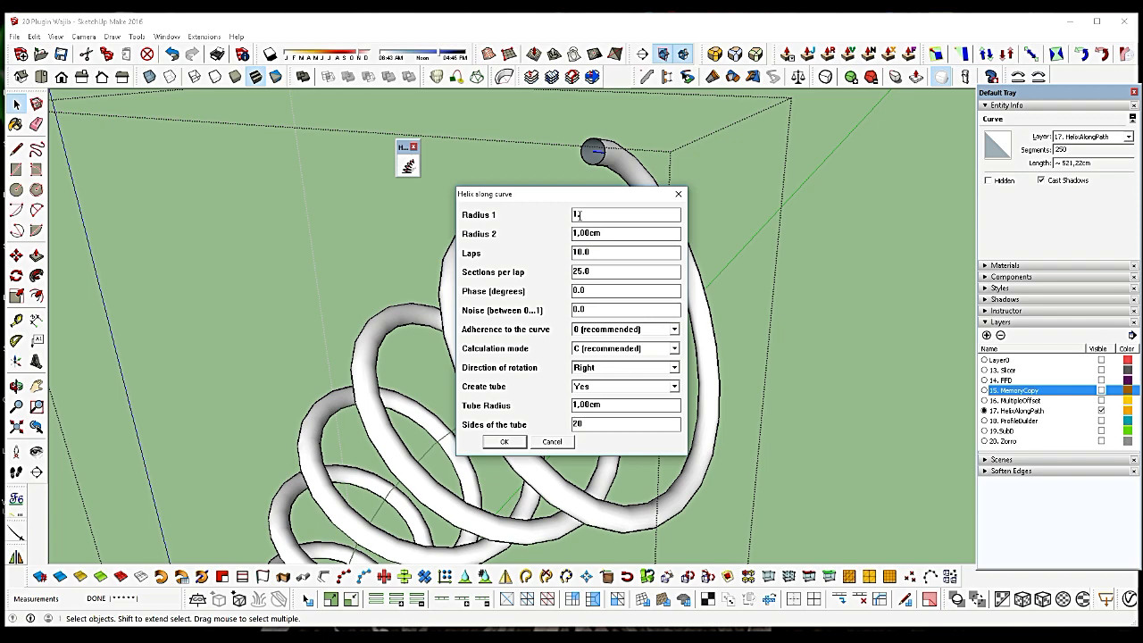
drag(611, 232, 581, 233)
double_click(603, 270)
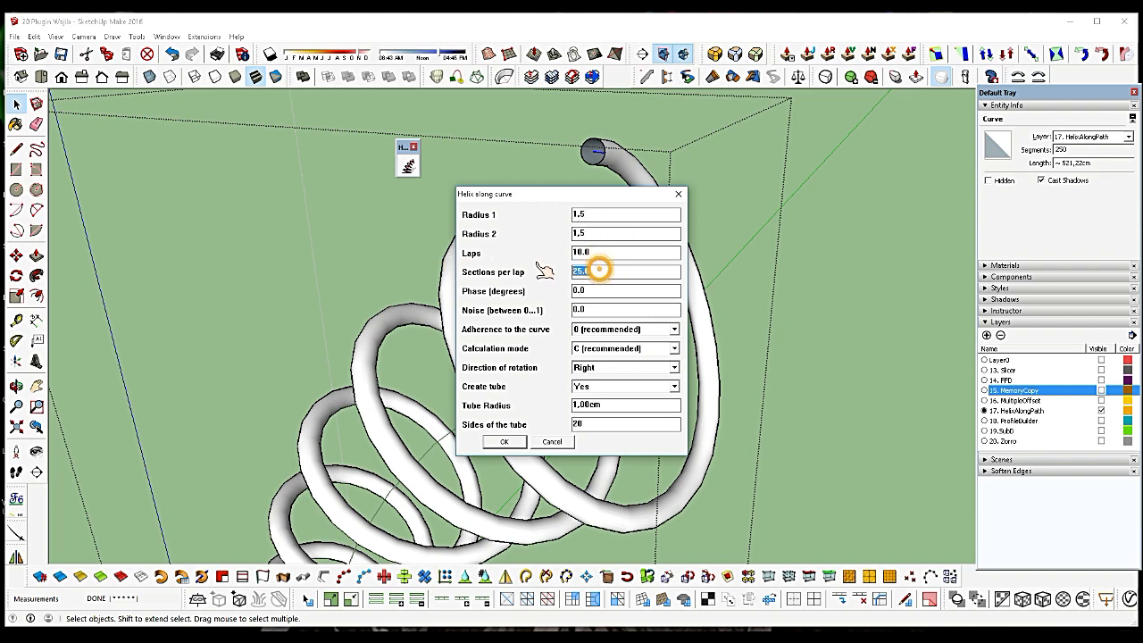
double_click(602, 253)
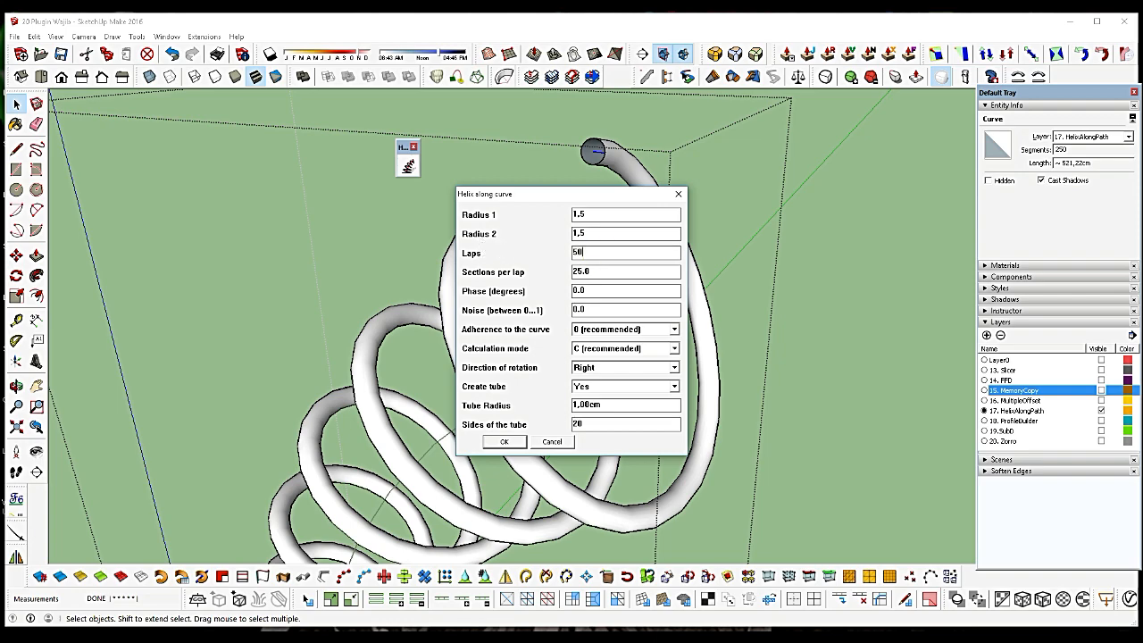
double_click(593, 270)
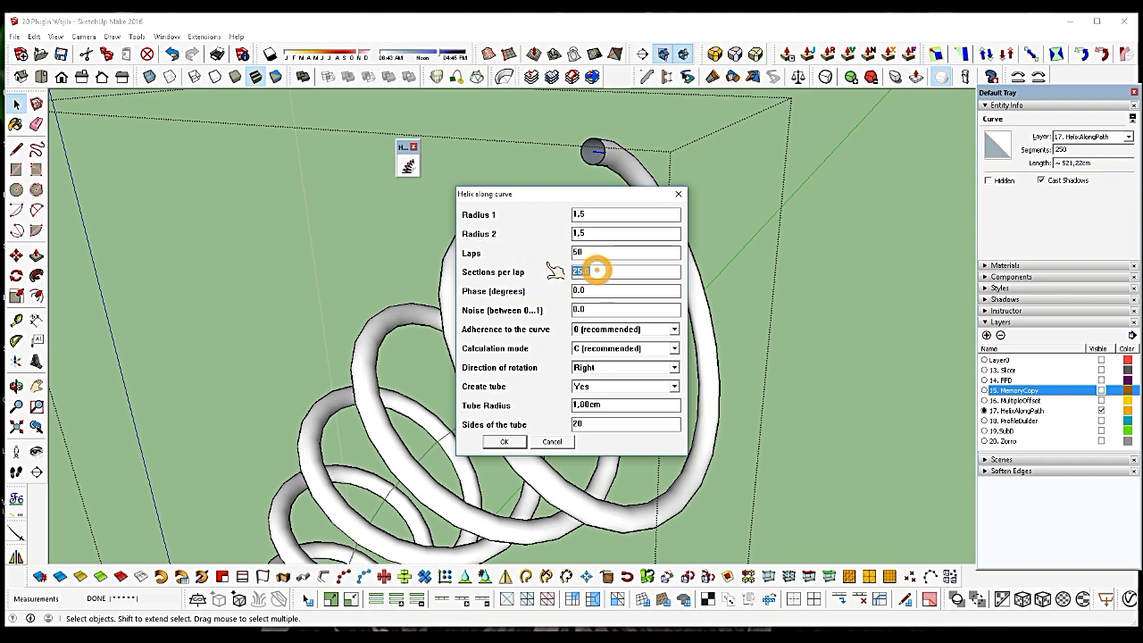
text(15)
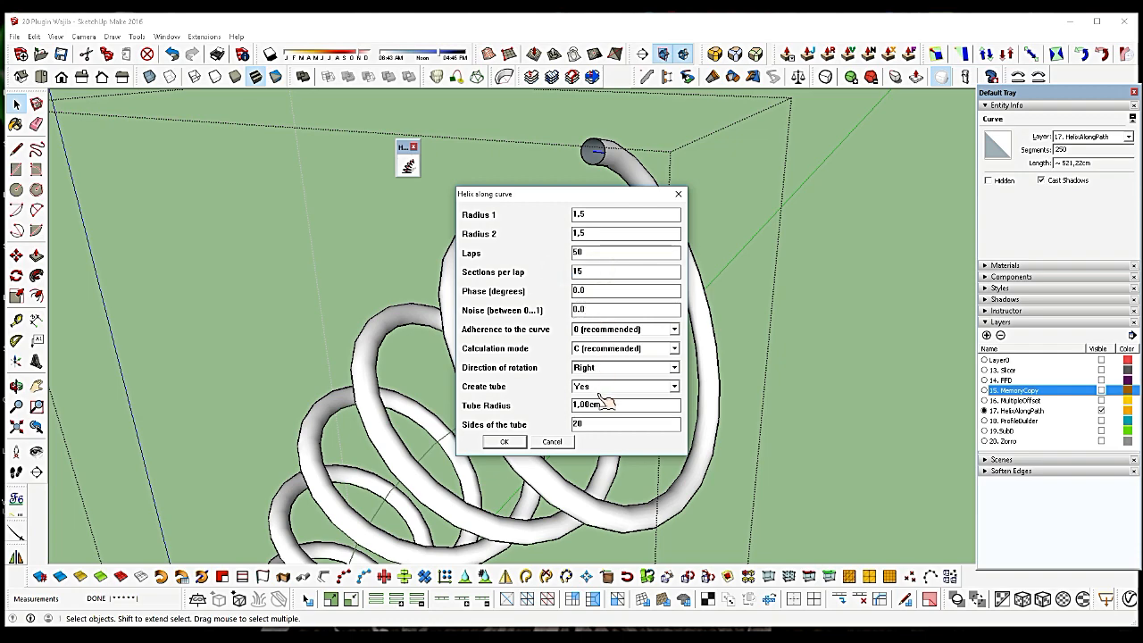
Set the tube radius to ,5 and the tube sides to 10, and generate the helix wrapped around the coil
double_click(608, 404)
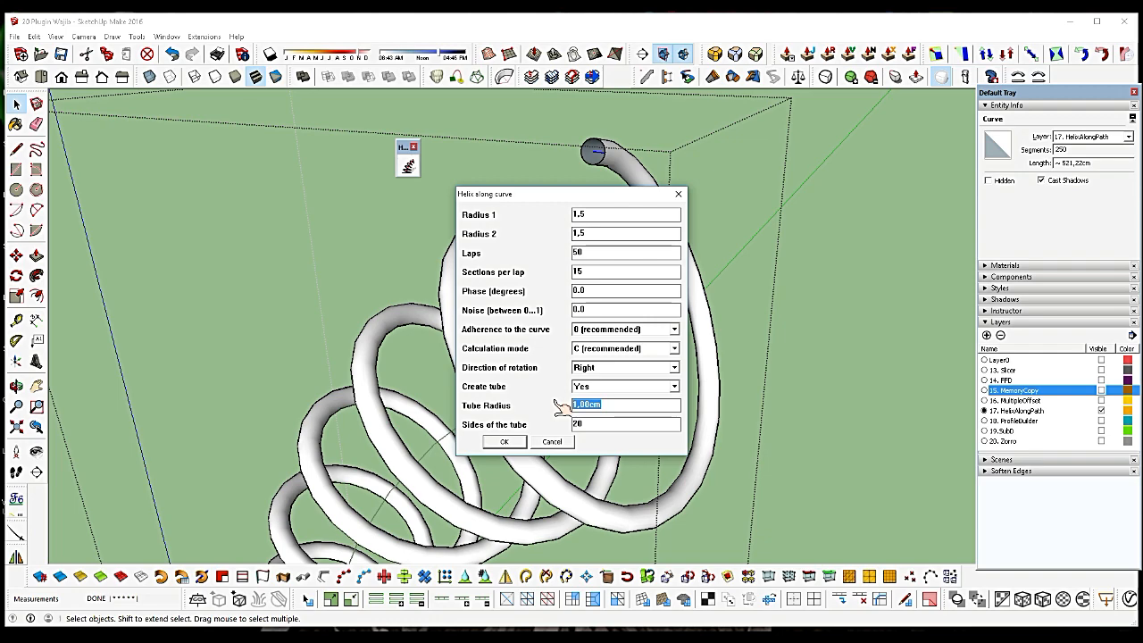
key(BackSpace)
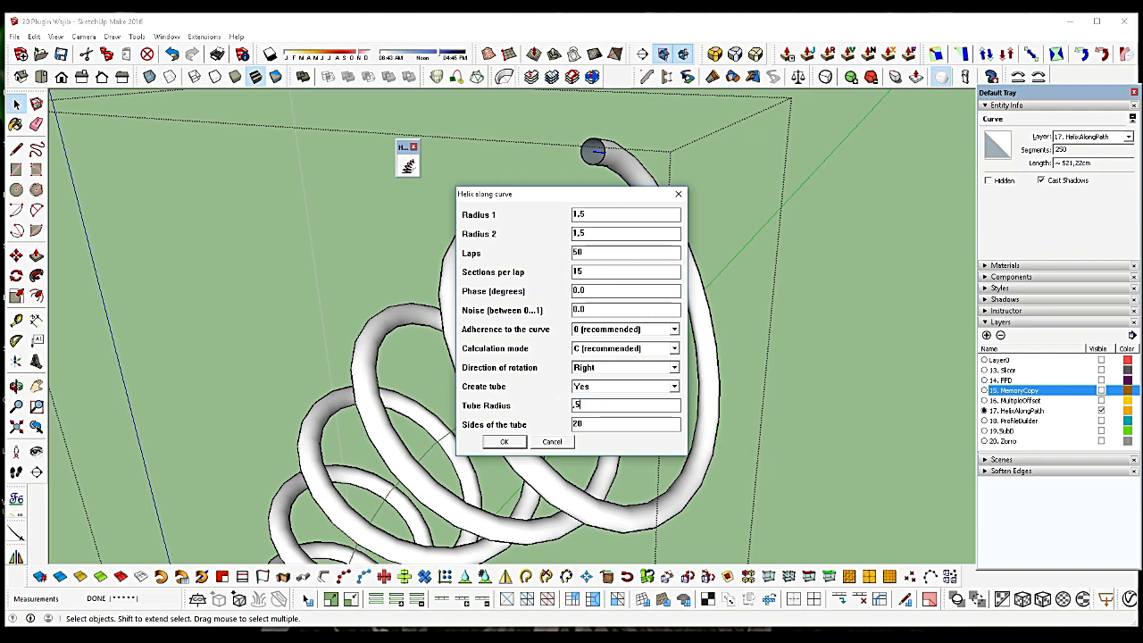
double_click(598, 424)
text(10)
click(504, 442)
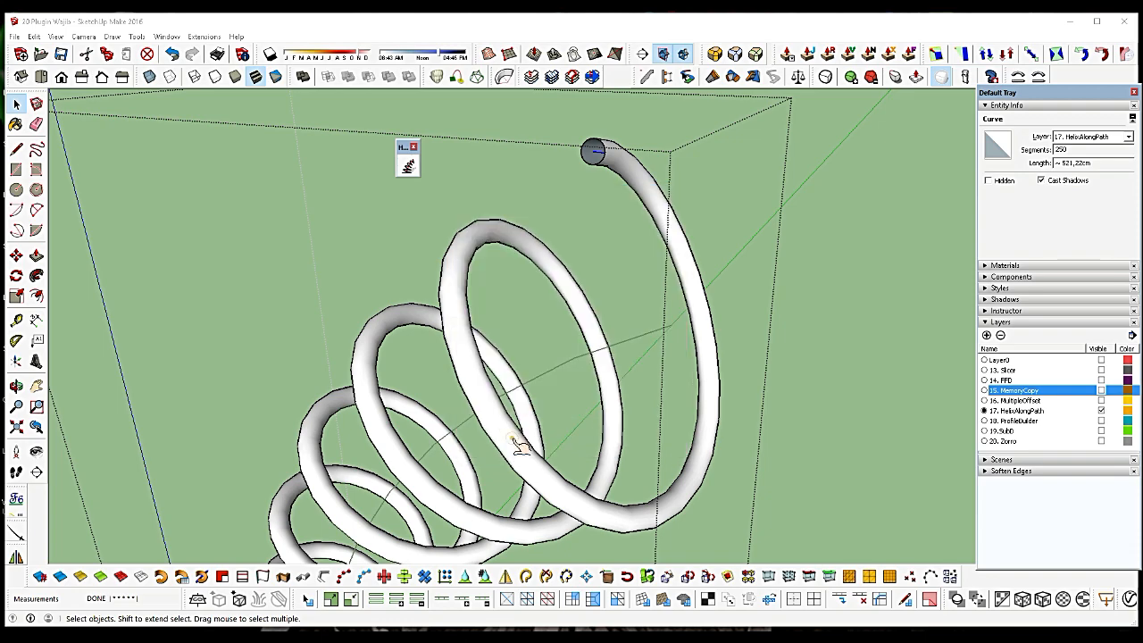
Delete the original guide arc running through the middle of the coil
scroll(656, 278, down, 2)
scroll(654, 279, down, 2)
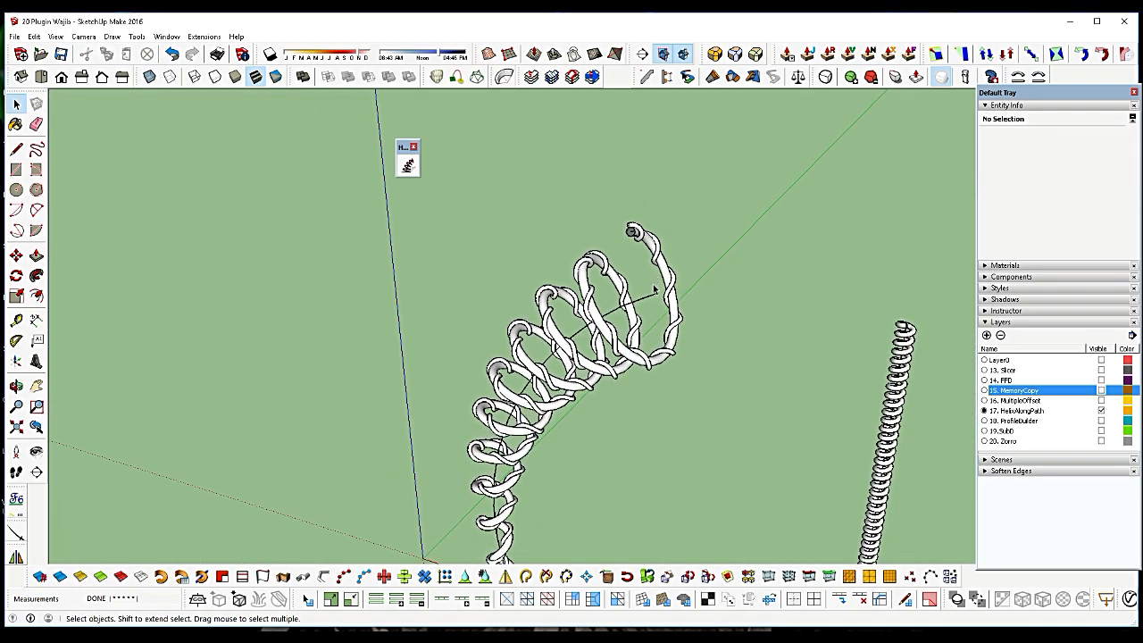
click(653, 298)
middle_drag(653, 299, 531, 251)
key(Delete)
middle_drag(544, 462, 482, 335)
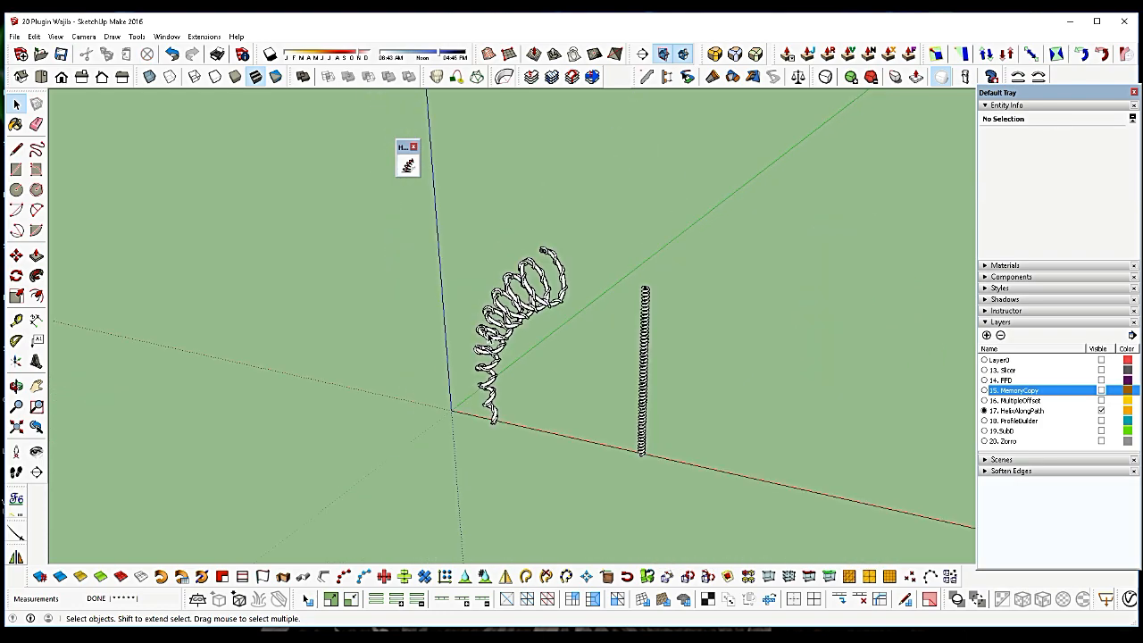
Put away the Helix along curve toolbar and float the Profile Builder 2 toolbar over an empty drawing
click(414, 147)
drag(408, 202, 755, 425)
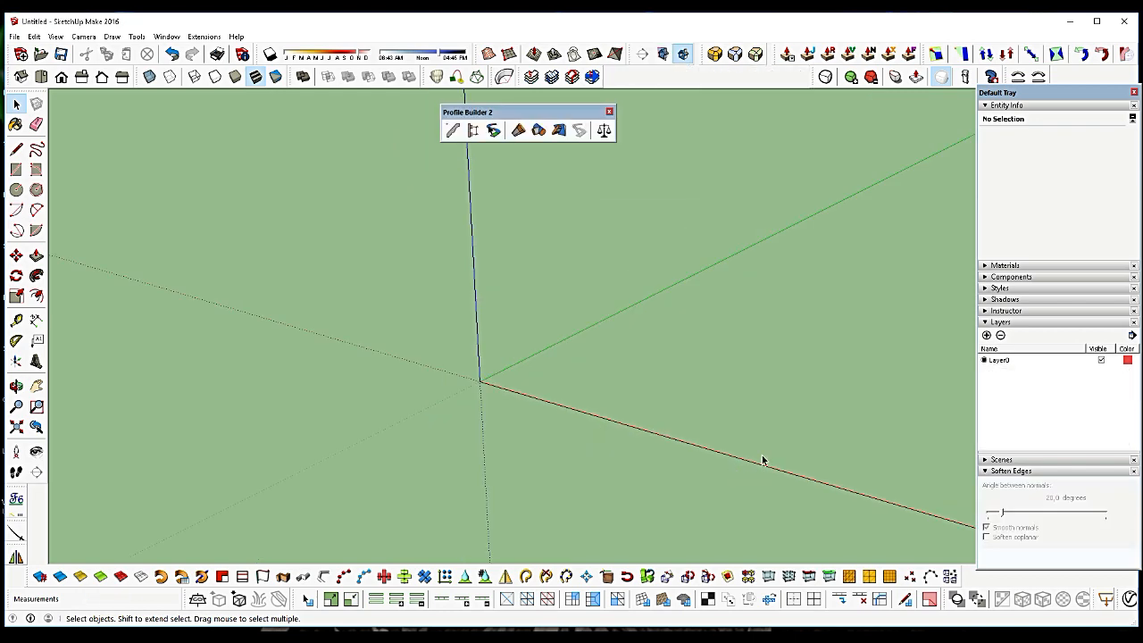
drag(579, 116, 568, 115)
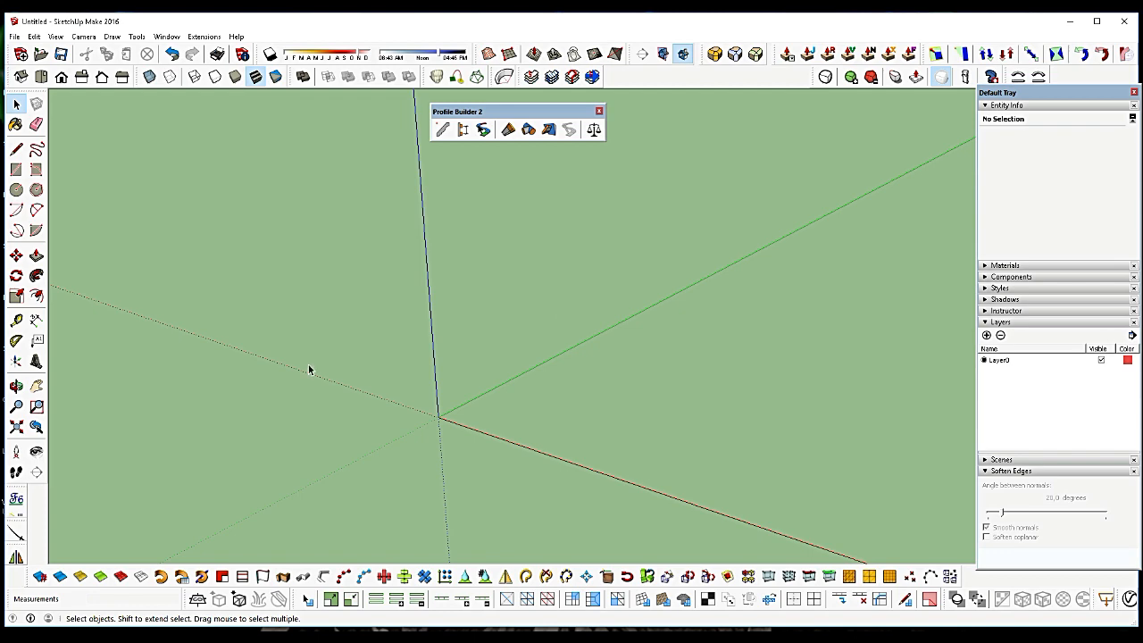
Draw a ground rectangle from the origin and a second one about 2,64 m by 0,69 m adjoining its long outer edge
click(16, 169)
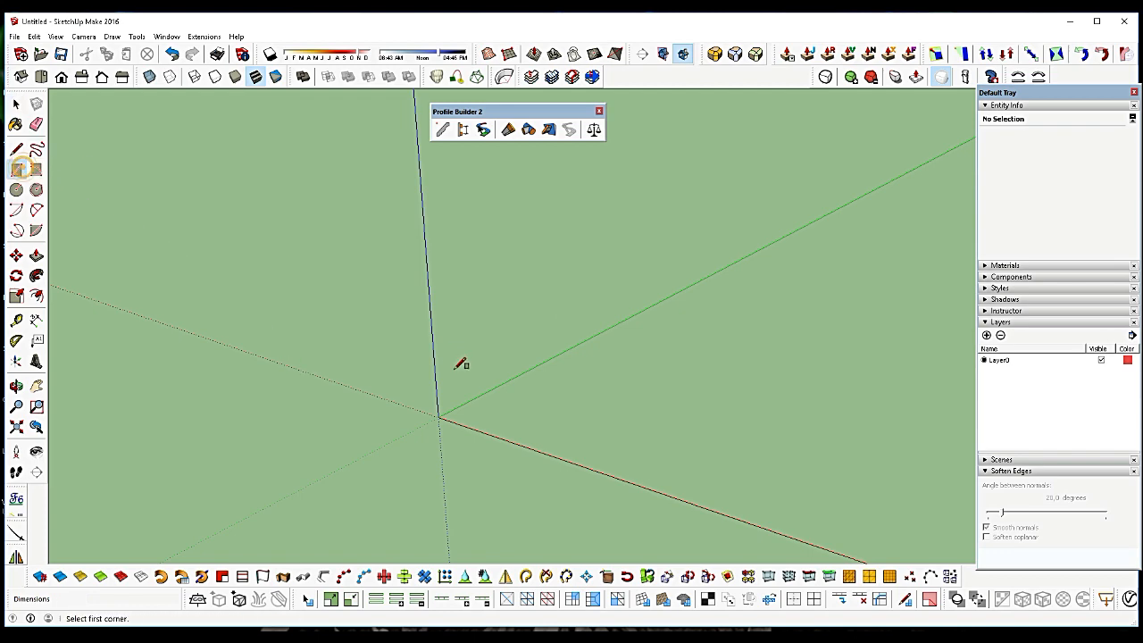
click(438, 416)
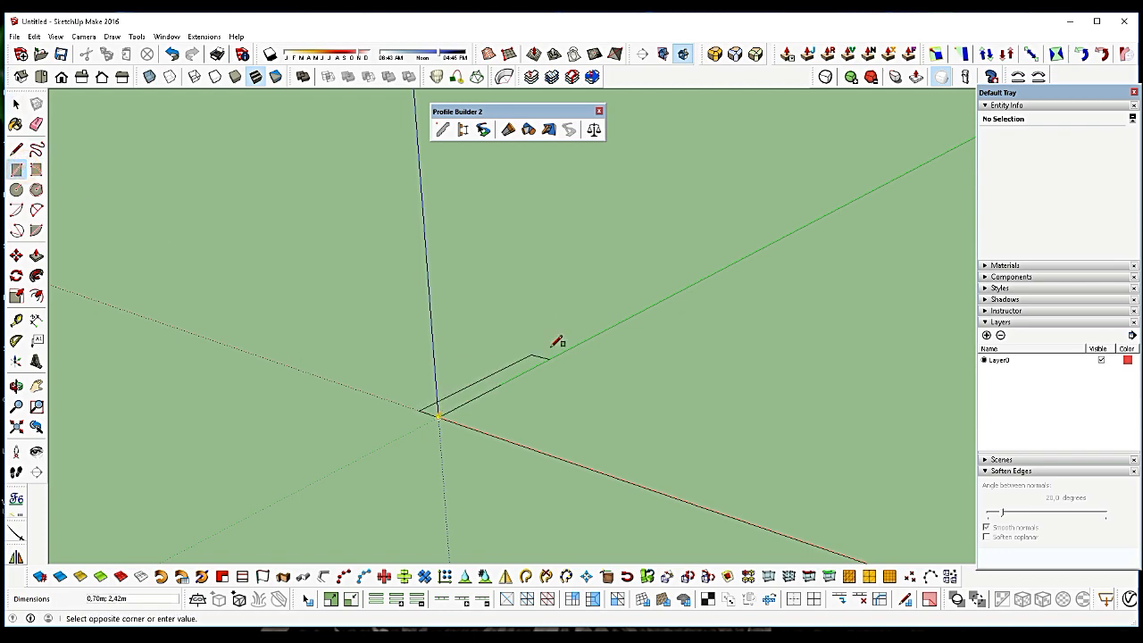
click(755, 353)
scroll(682, 402, up, 2)
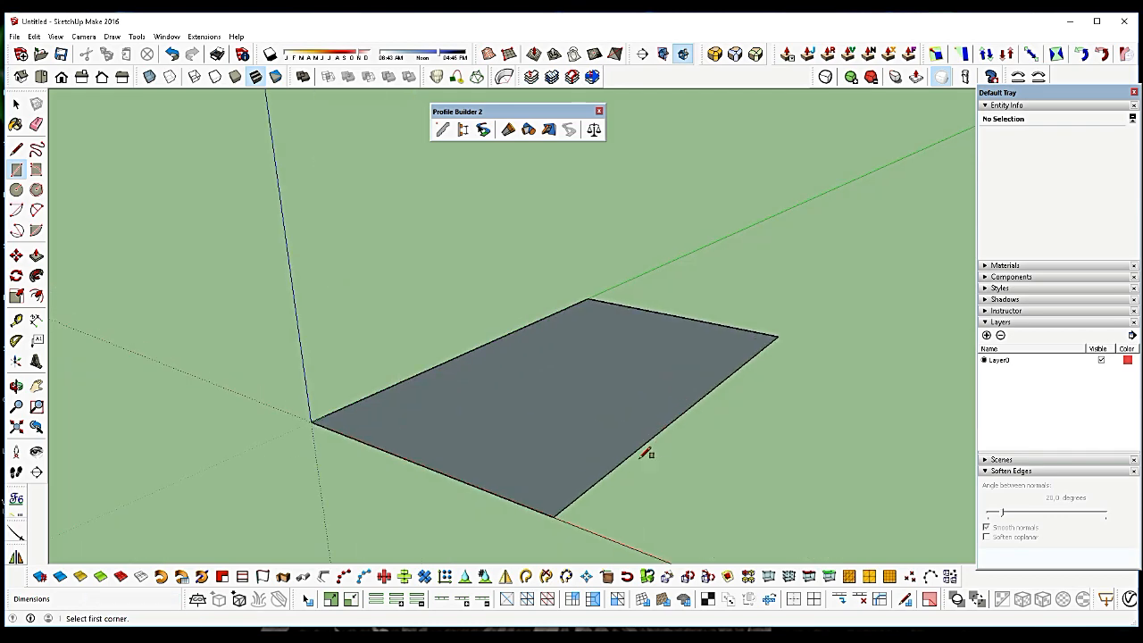
click(610, 469)
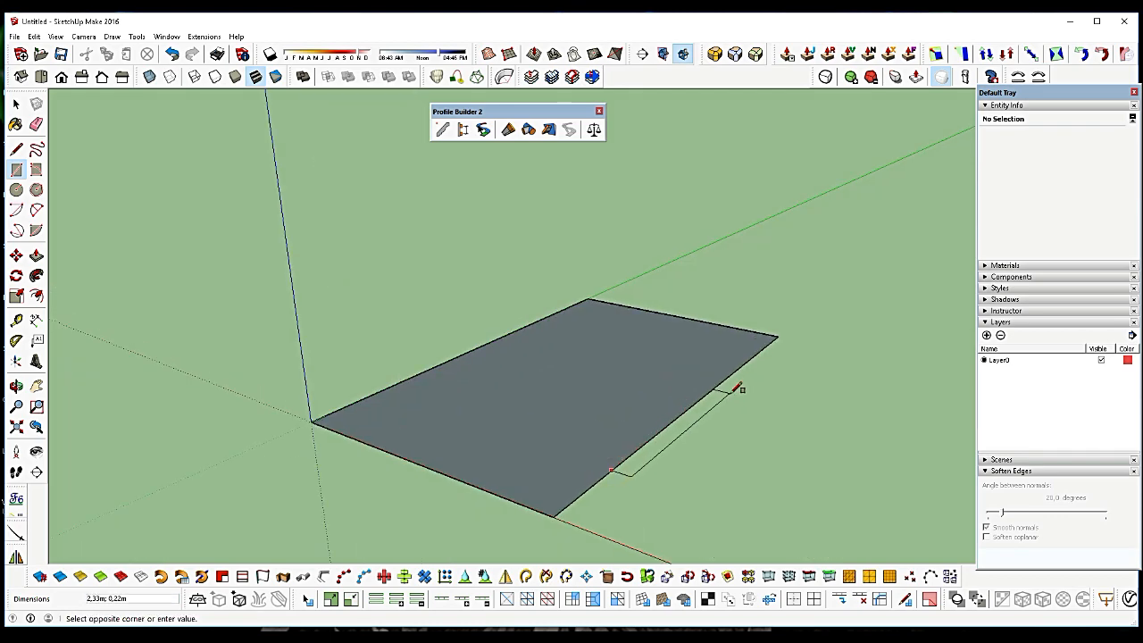
click(776, 390)
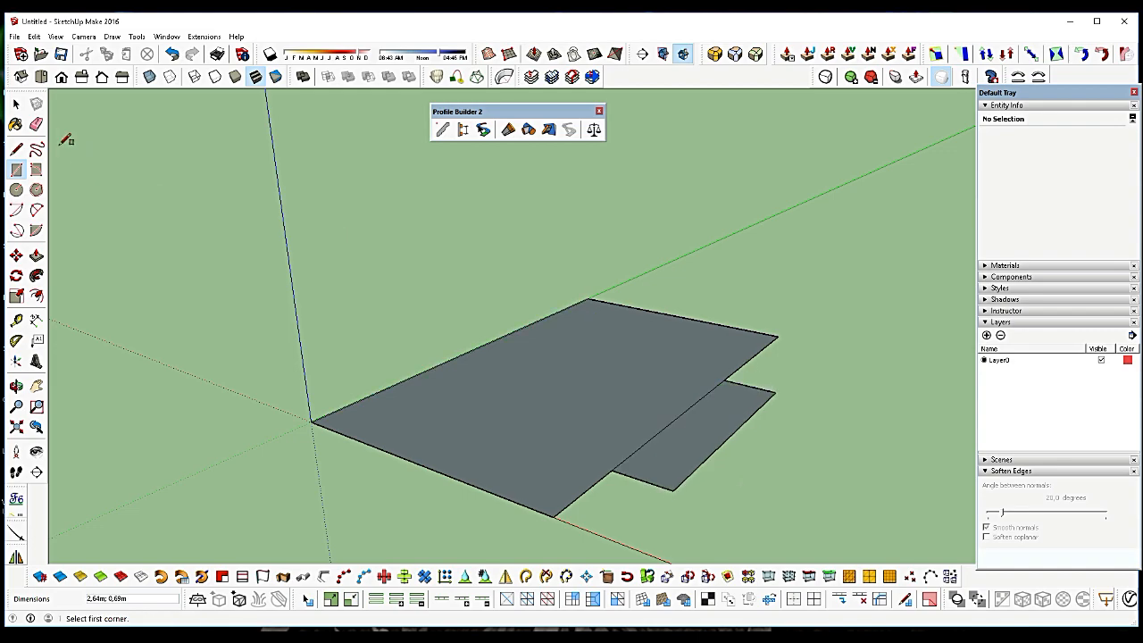
Erase the shared edge between the two rectangles and select the merged floor face
click(36, 124)
click(670, 429)
key(space)
click(580, 419)
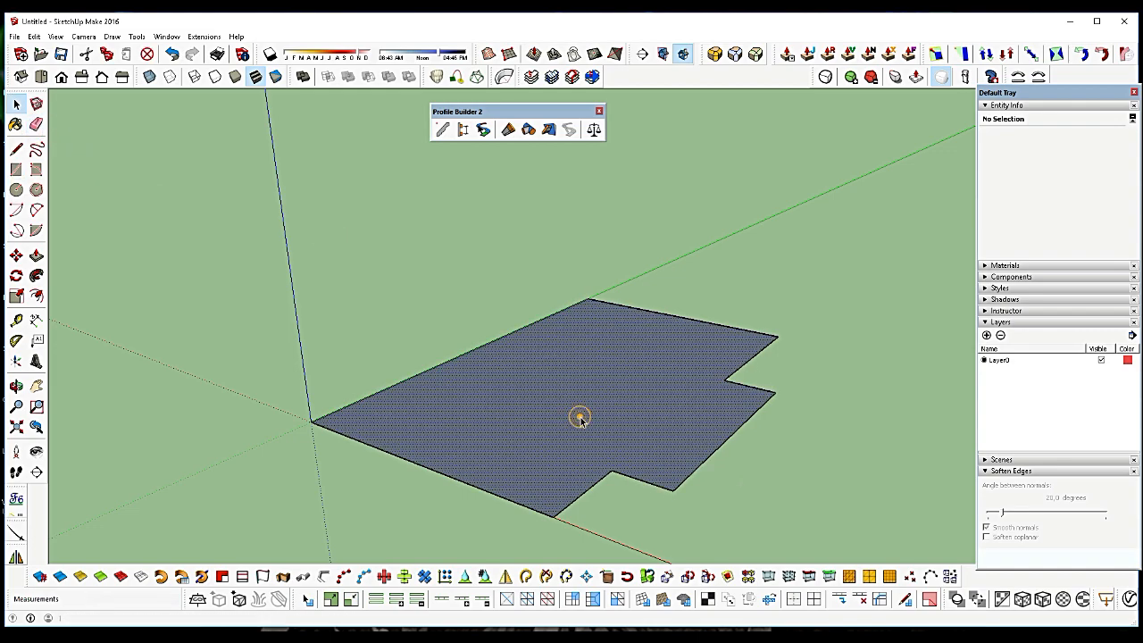
Push/Pull the merged floor face up about 2,04 m into a solid block
key(p)
click(580, 418)
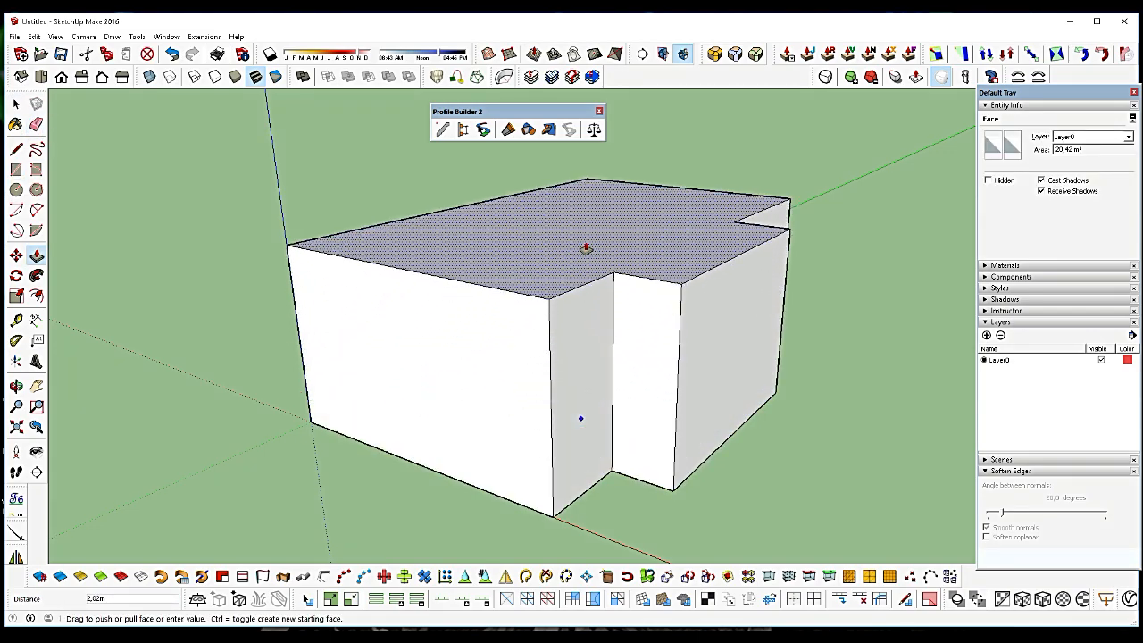
click(586, 249)
scroll(732, 485, down, 3)
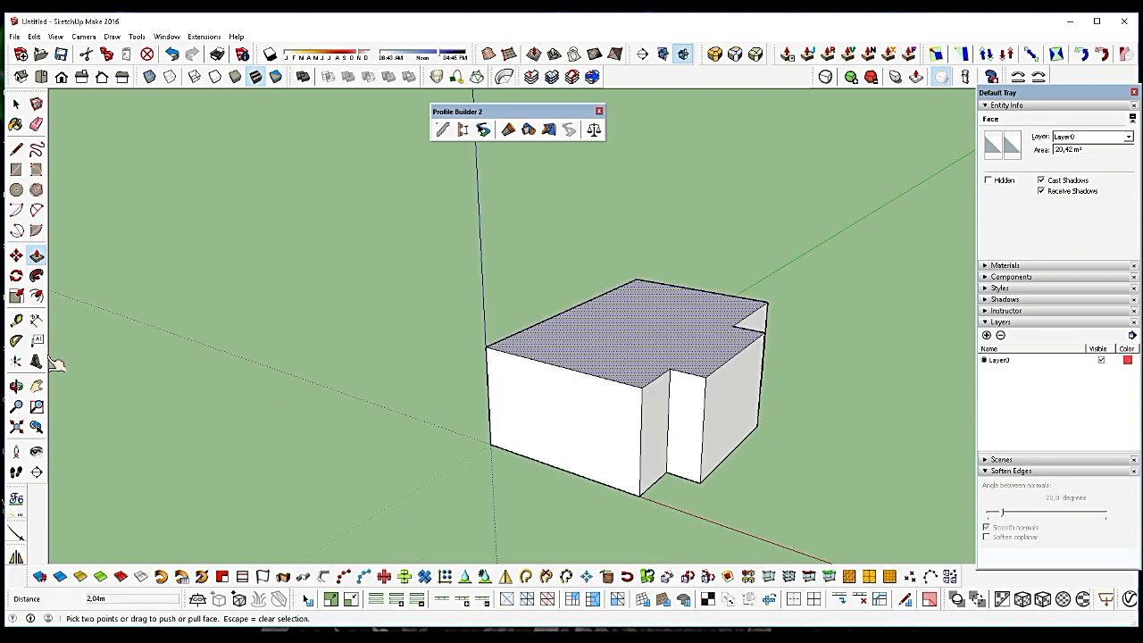
click(16, 386)
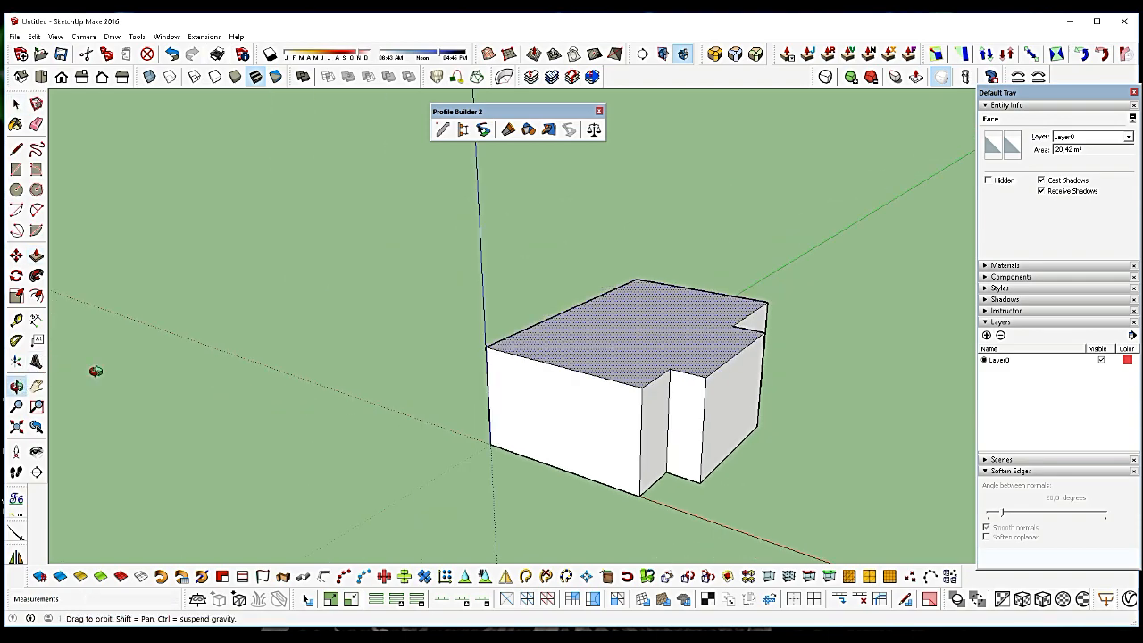
drag(576, 364, 590, 388)
Open the Profile Builder 2 profile settings and set the PB2Crown profile's width to 20
click(443, 132)
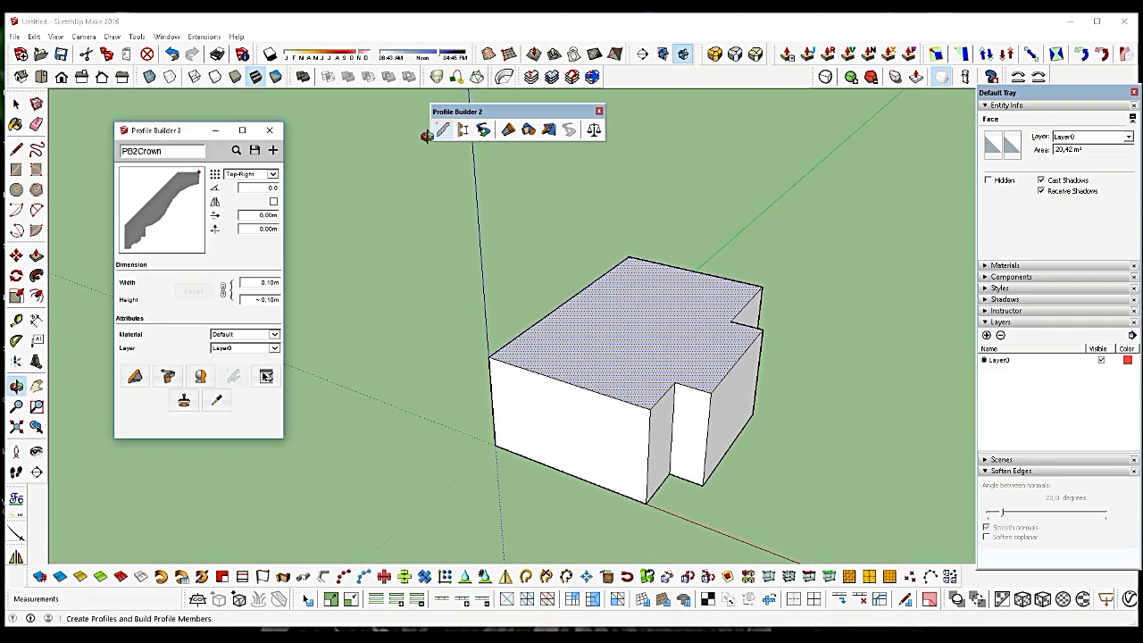
double_click(258, 282)
text(20)
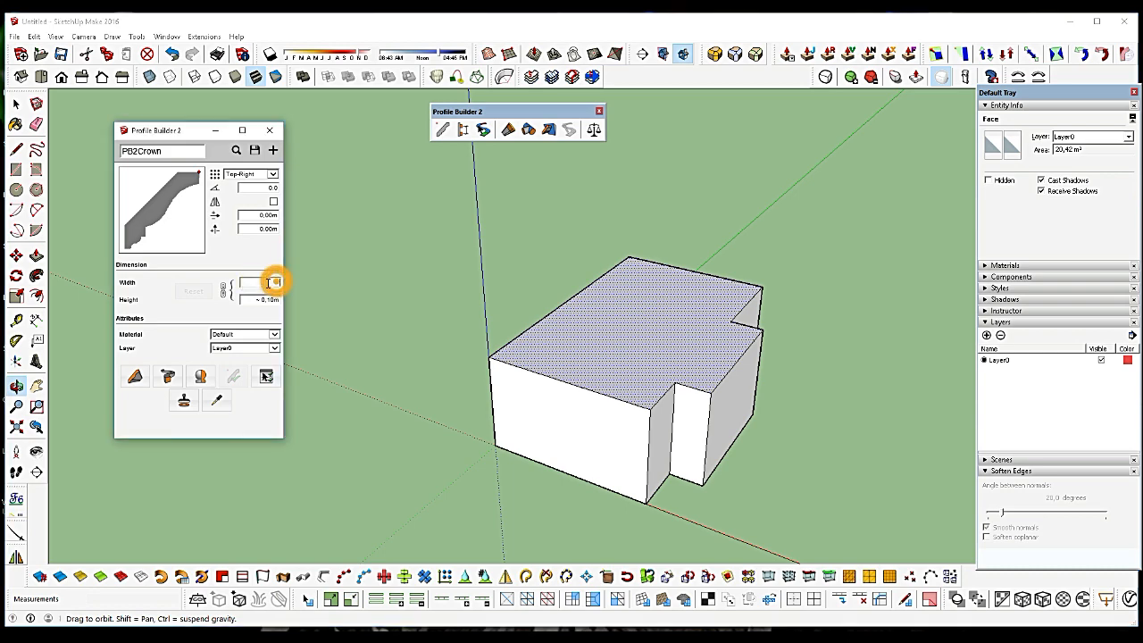
Build the PB2Crown profile with Top-Left placement around the block's top outline, corner by corner back to the starting corner
click(135, 376)
click(373, 319)
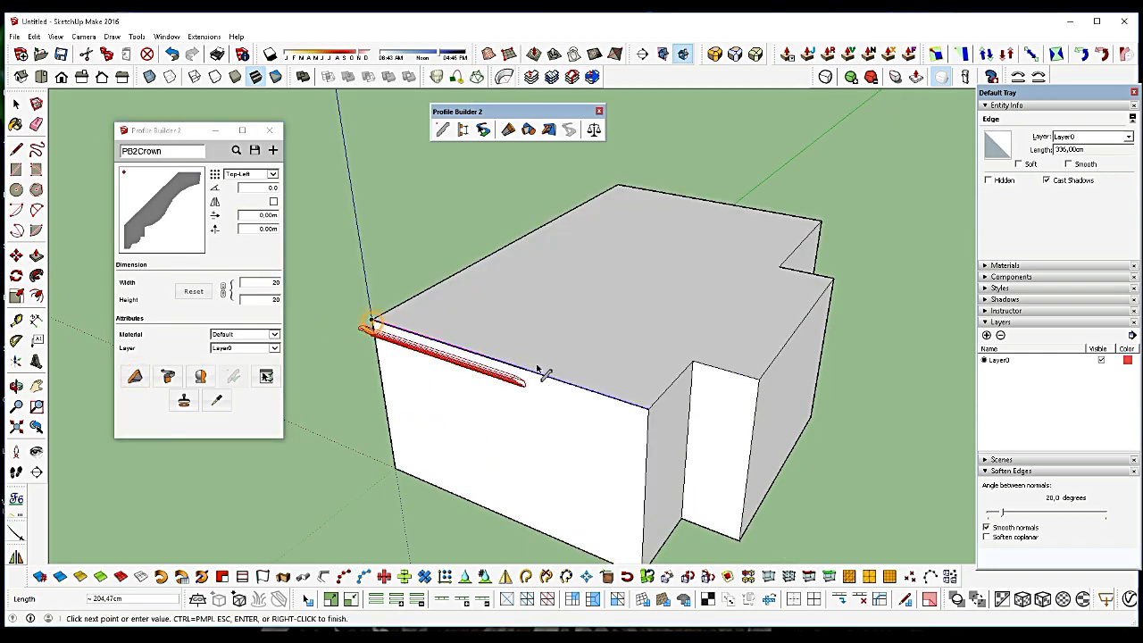
click(645, 409)
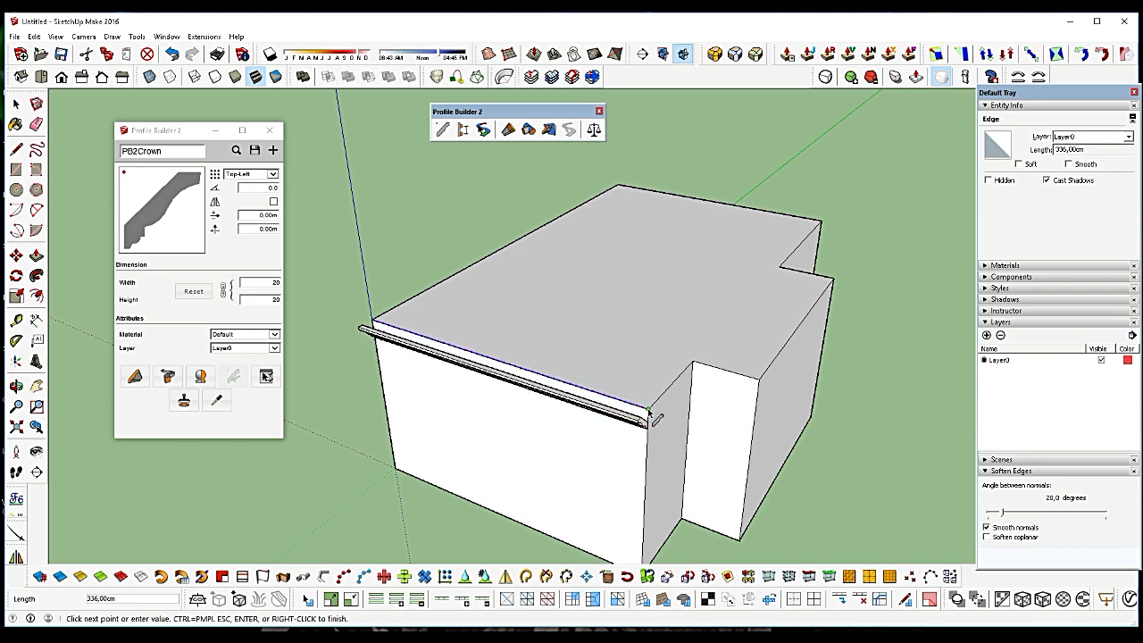
click(693, 365)
click(759, 382)
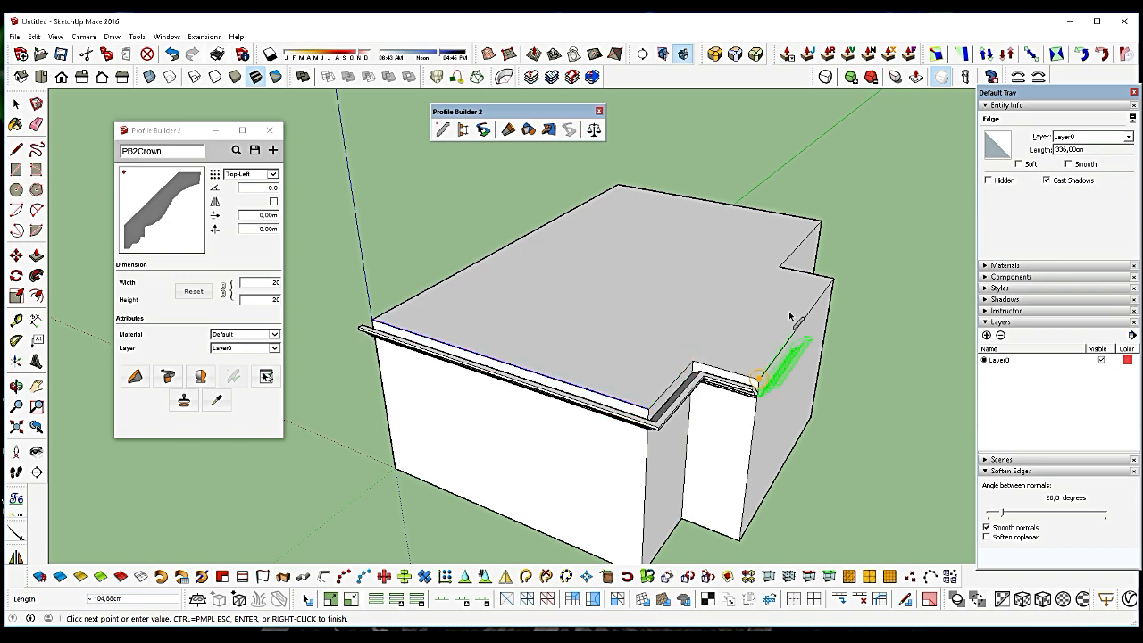
click(832, 279)
click(820, 223)
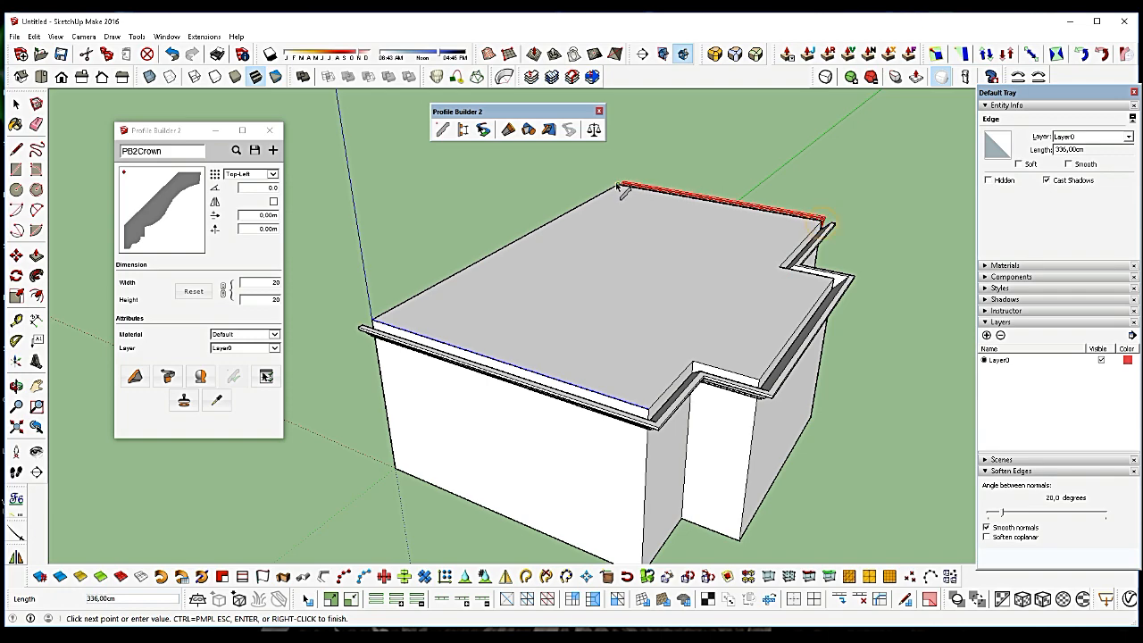
click(618, 185)
click(371, 318)
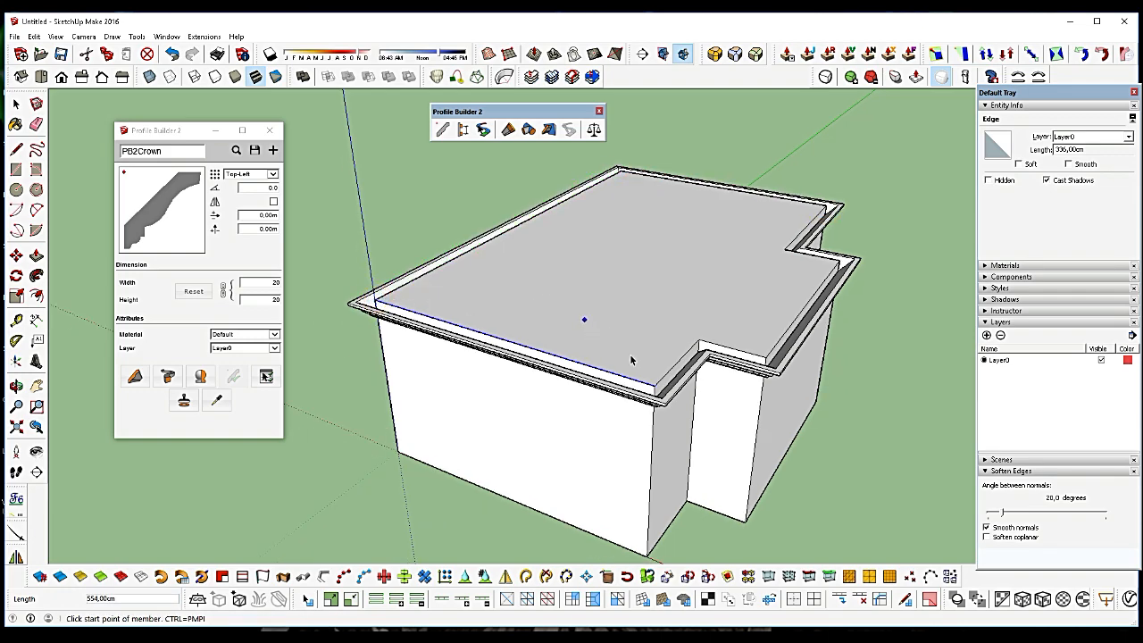
Push the block's top face down 20 cm inside the crown moulding
key(space)
click(17, 386)
drag(500, 401, 730, 304)
key(space)
double_click(684, 261)
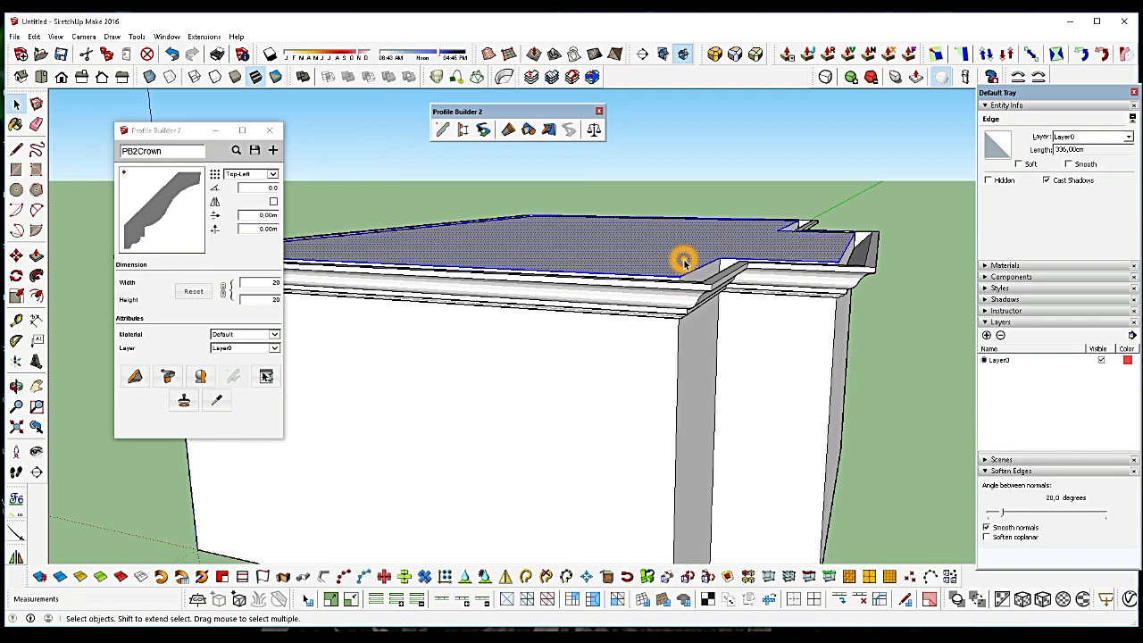
key(p)
drag(668, 253, 679, 328)
scroll(622, 366, down, 5)
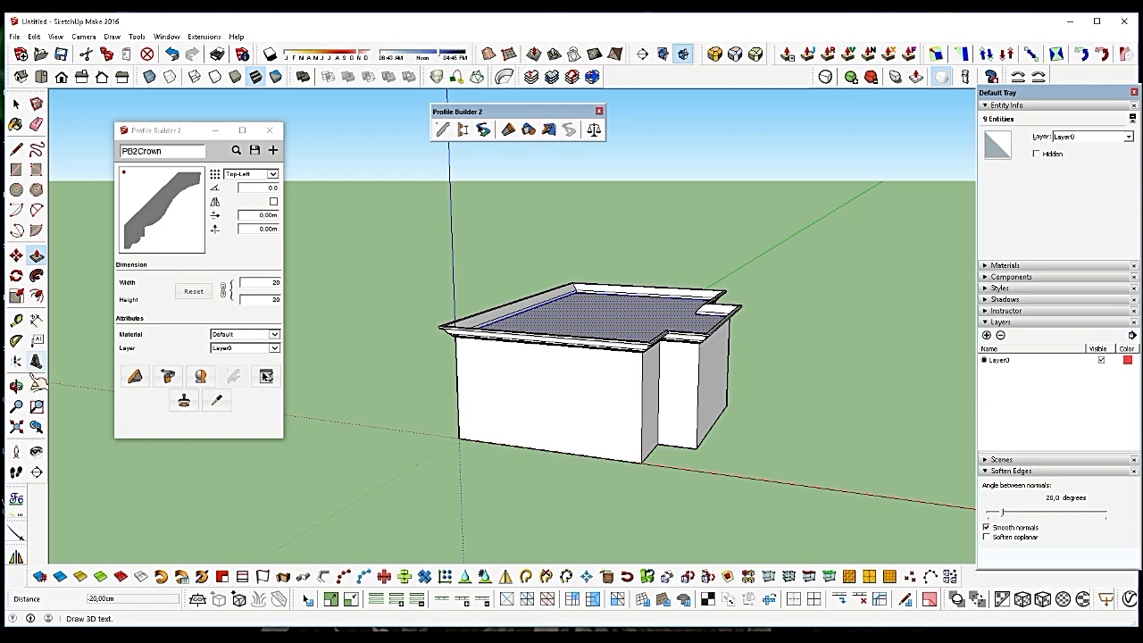
Move the crown moulding group off the block along the green axis by about 6,5 m
click(16, 384)
drag(536, 337, 502, 419)
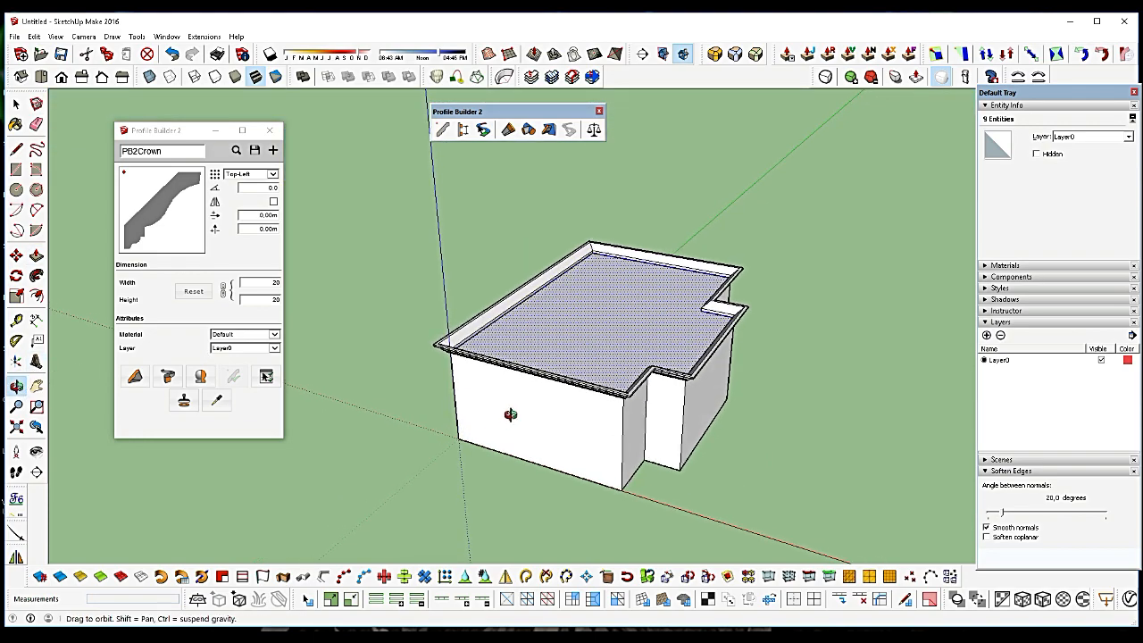
scroll(608, 365, up, 3)
middle_drag(589, 299, 588, 296)
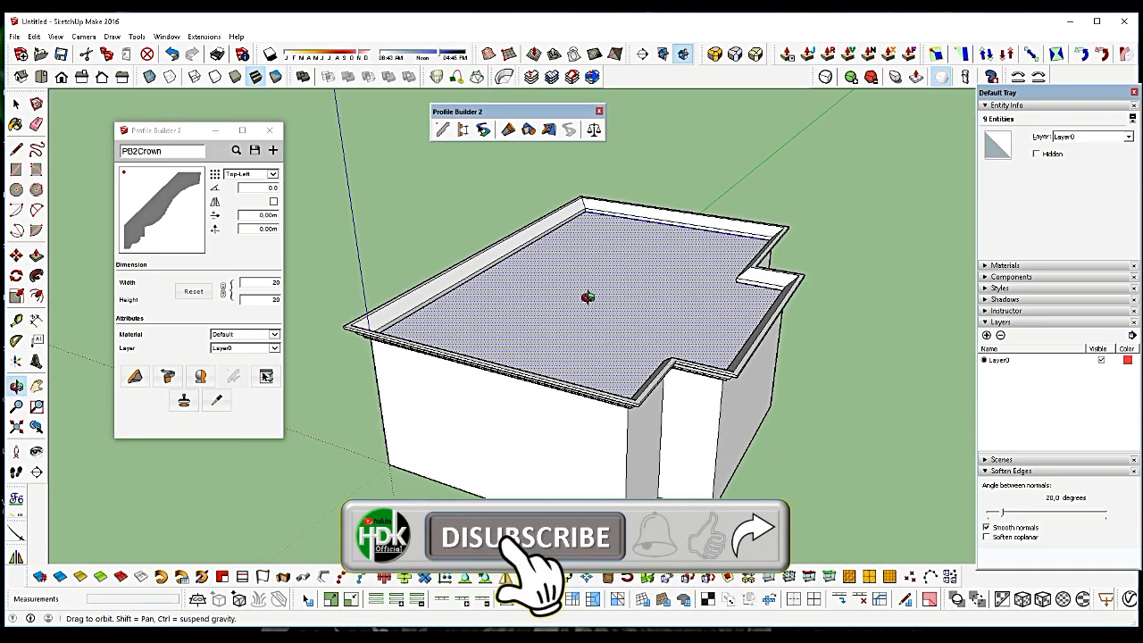
click(569, 390)
key(m)
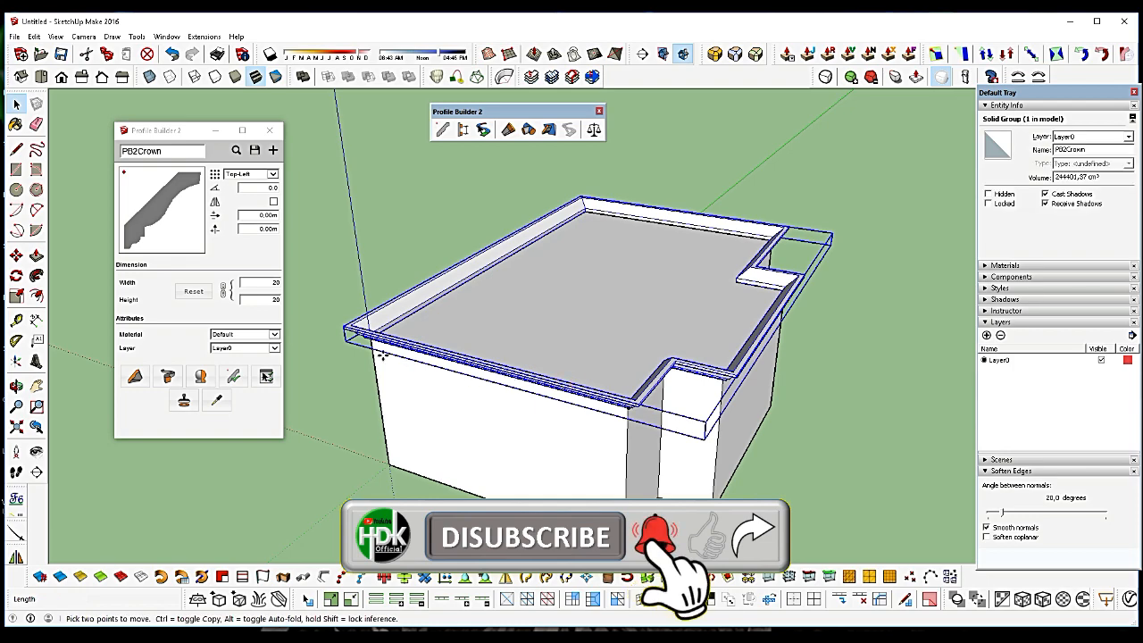
click(347, 333)
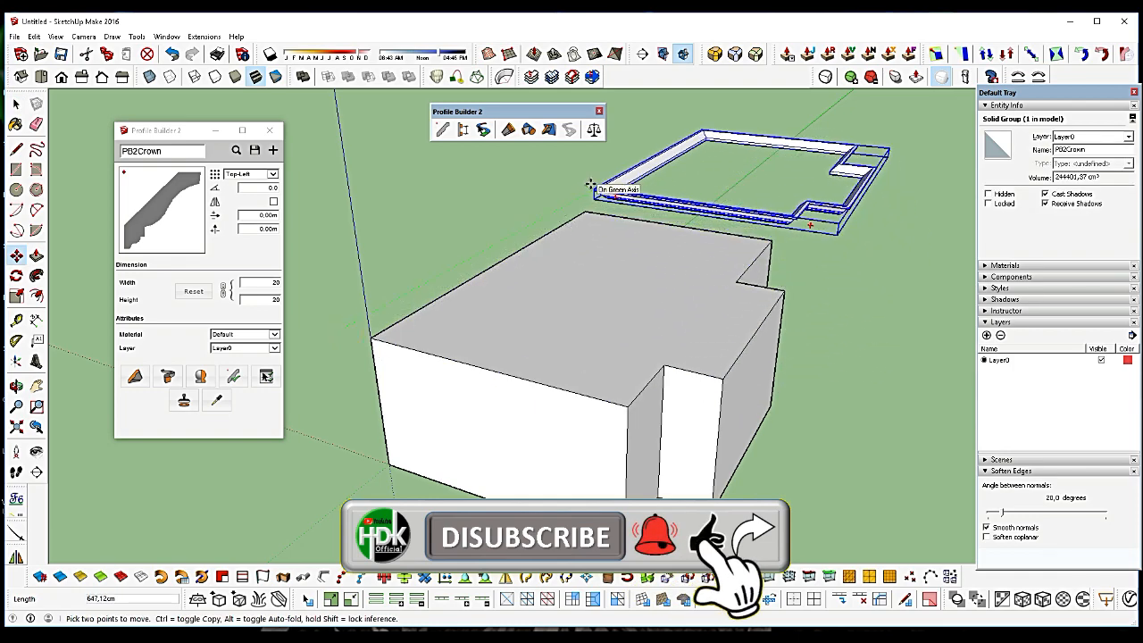
Mirror the PB2Crown profile and build it around the block's top outline, corner by corner back to the starting corner
click(273, 201)
click(134, 376)
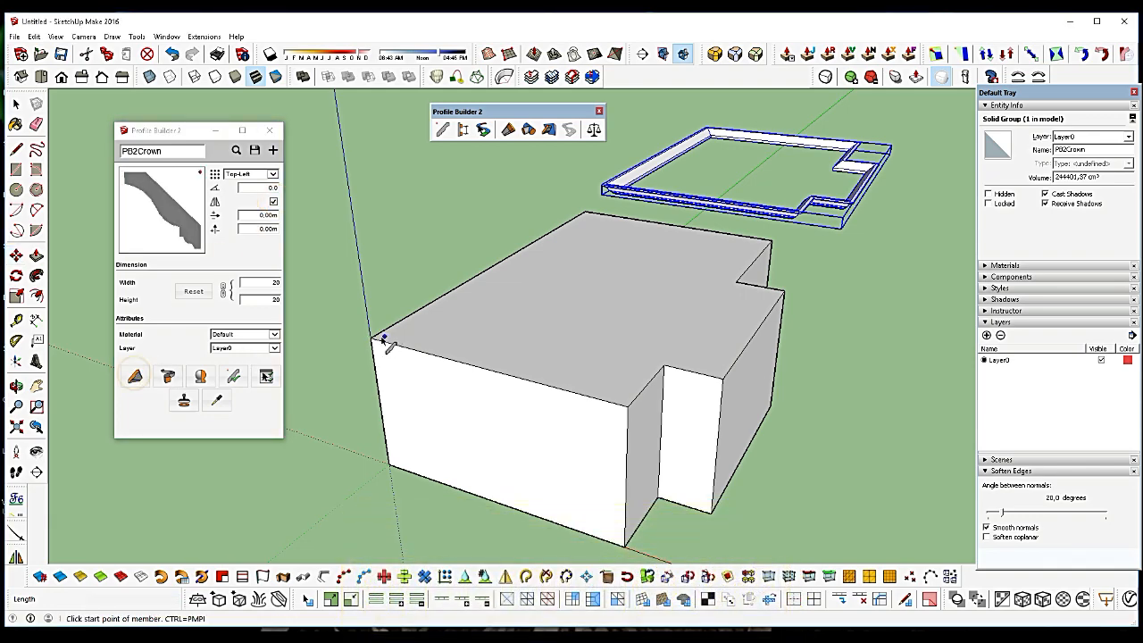
click(373, 338)
click(631, 407)
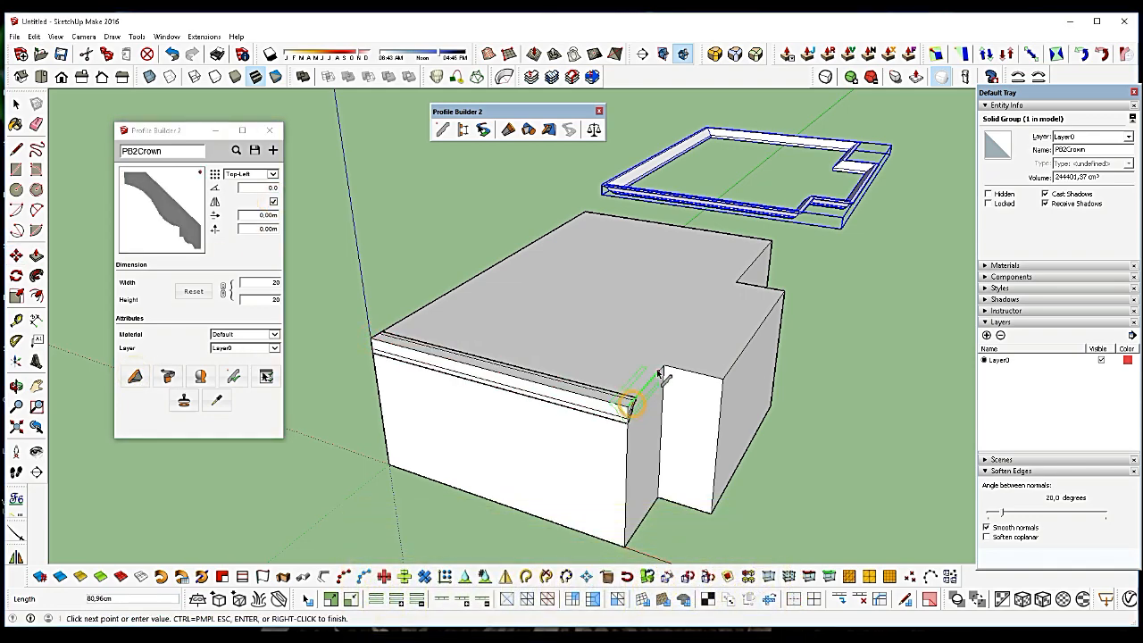
click(665, 367)
click(725, 370)
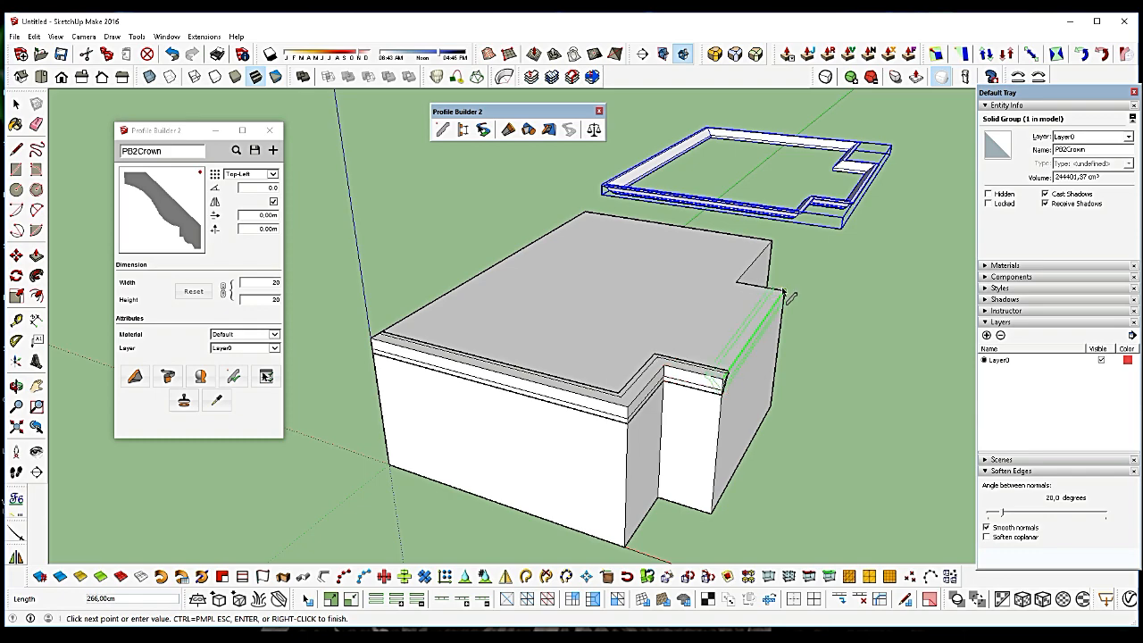
click(774, 290)
click(770, 242)
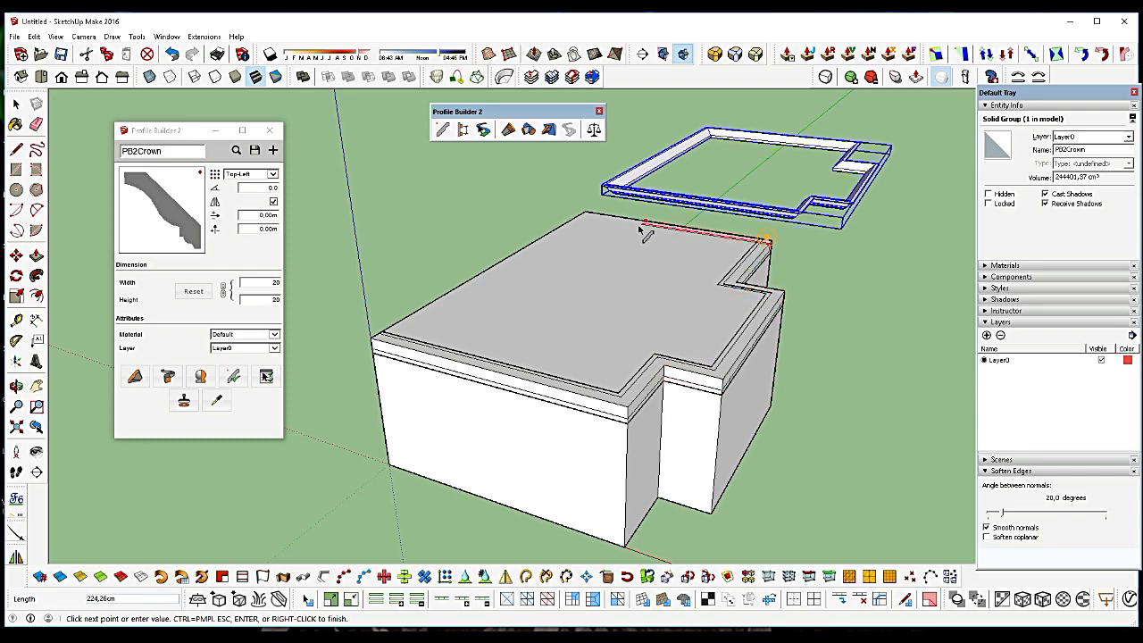
click(373, 339)
Select the mirrored crown moulding group and raise it vertically above the block's top face
click(626, 427)
scroll(625, 410, up, 2)
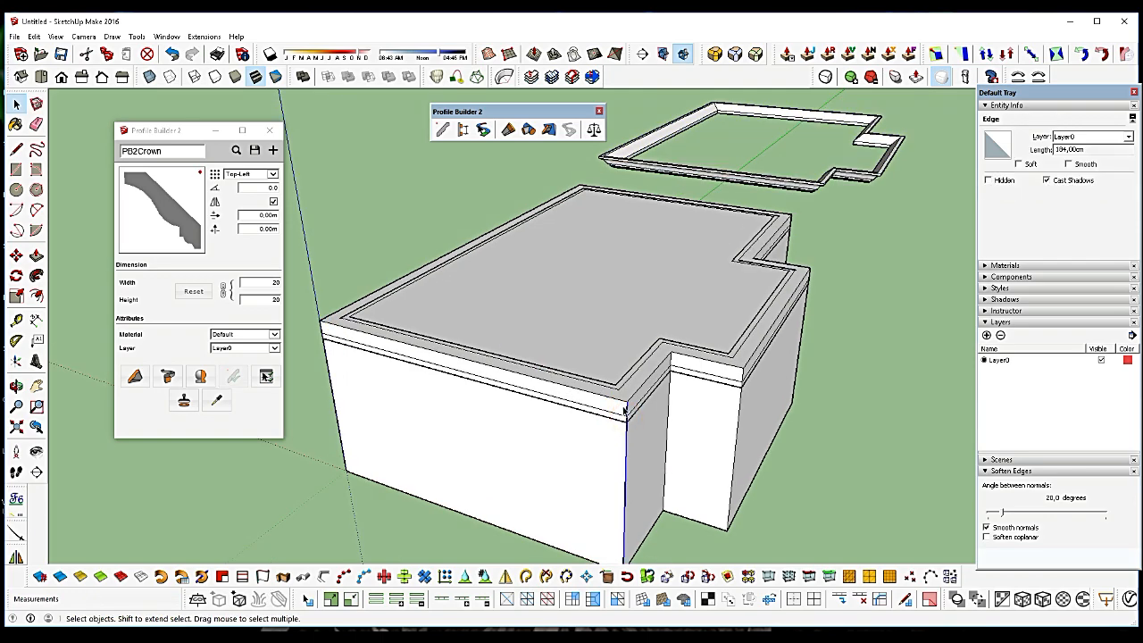
click(597, 407)
click(612, 390)
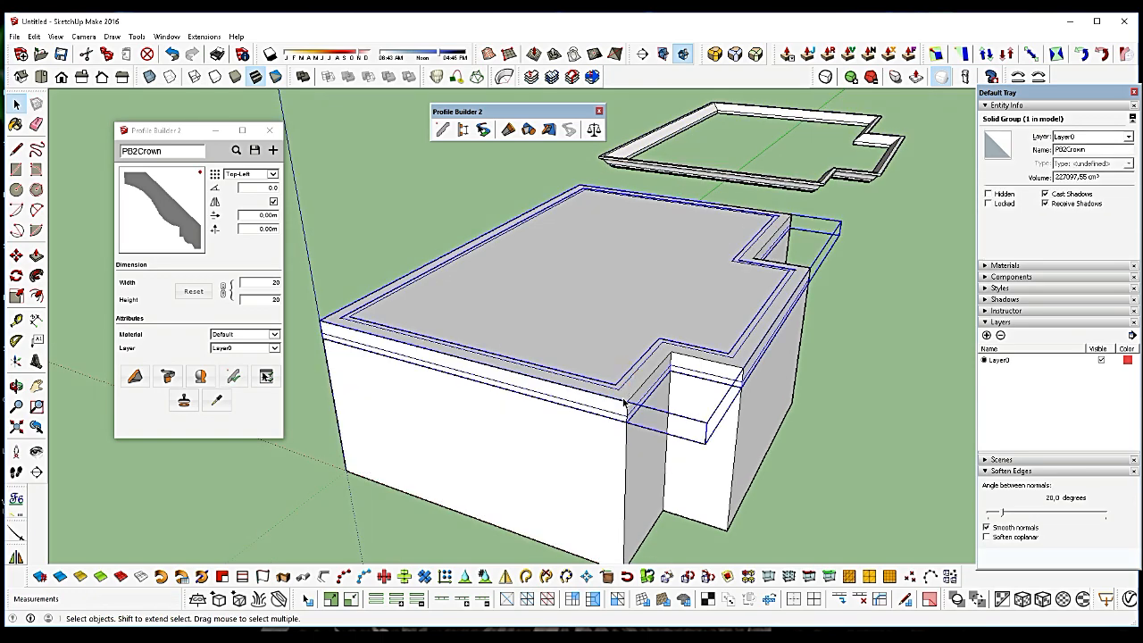
key(m)
click(622, 417)
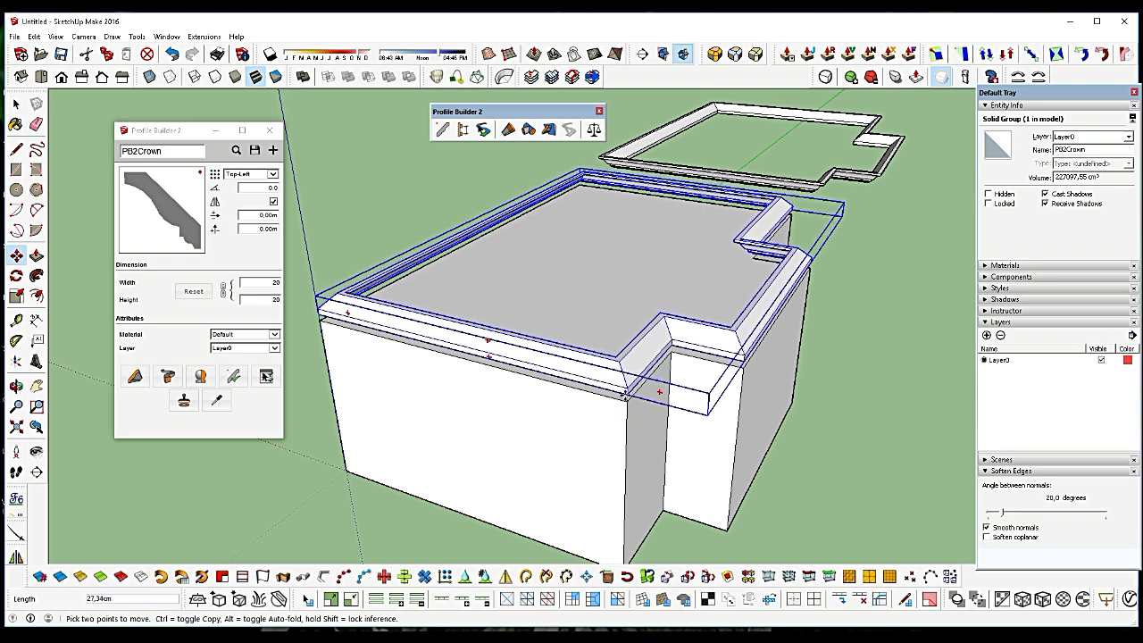
click(631, 386)
key(space)
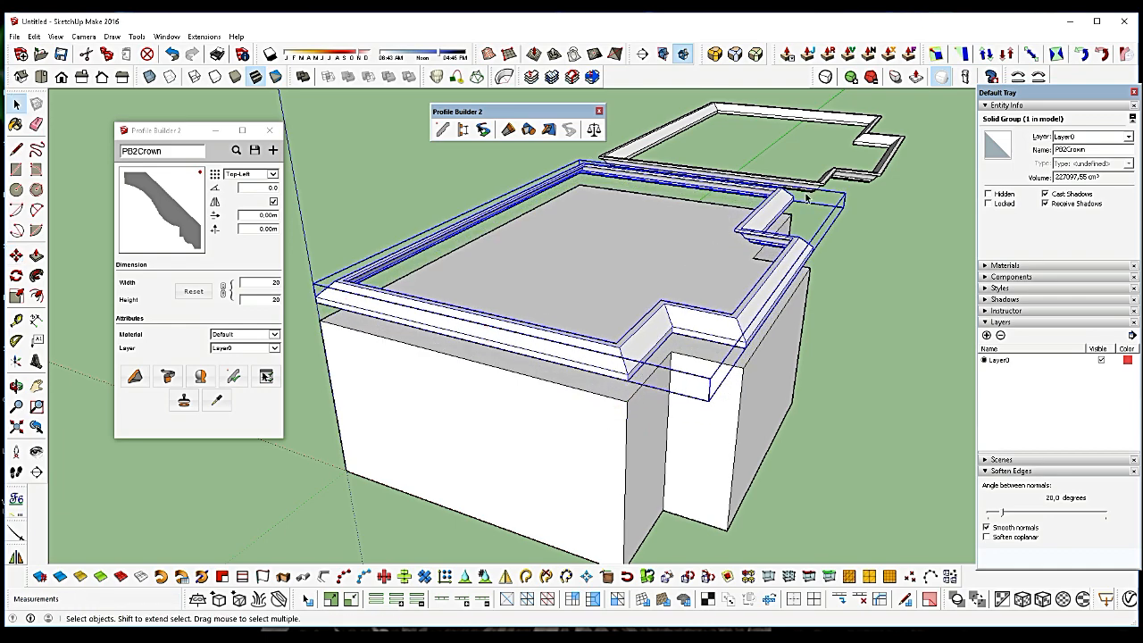
Select the first crown moulding beside the block and compare its shape with the mirrored one
click(841, 178)
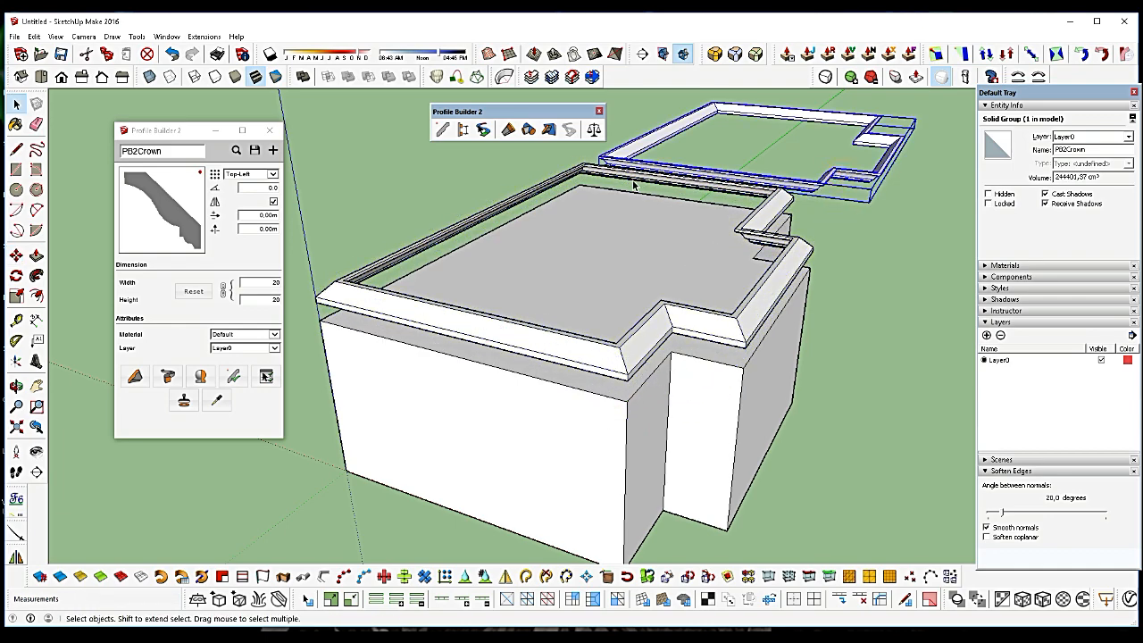
click(16, 386)
drag(472, 326, 459, 302)
scroll(420, 248, up, 5)
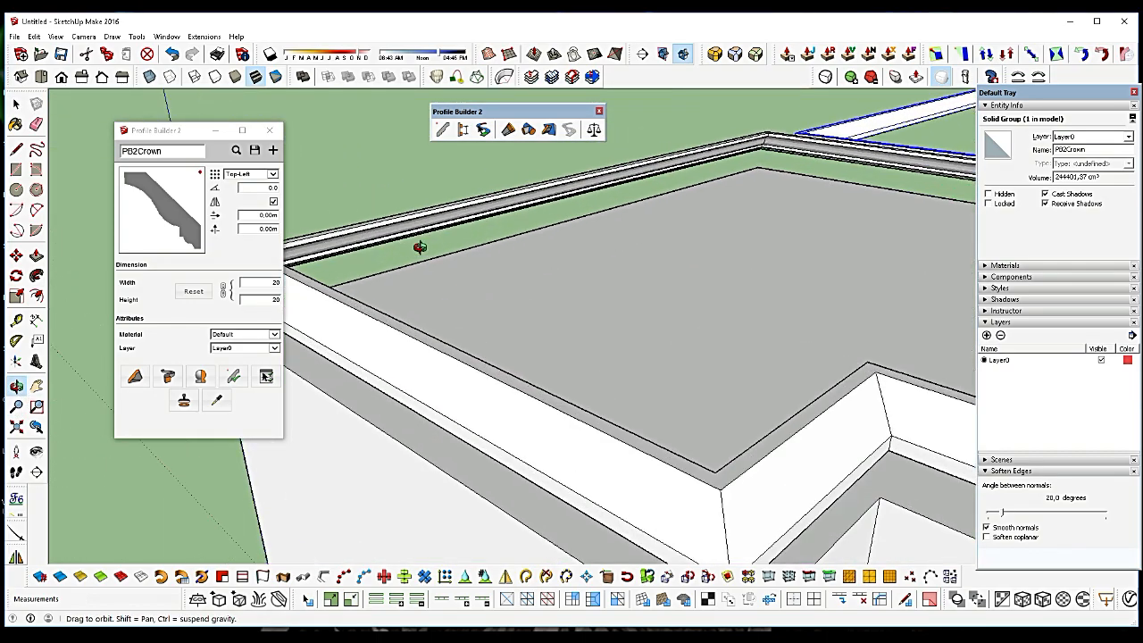
scroll(425, 231, down, 10)
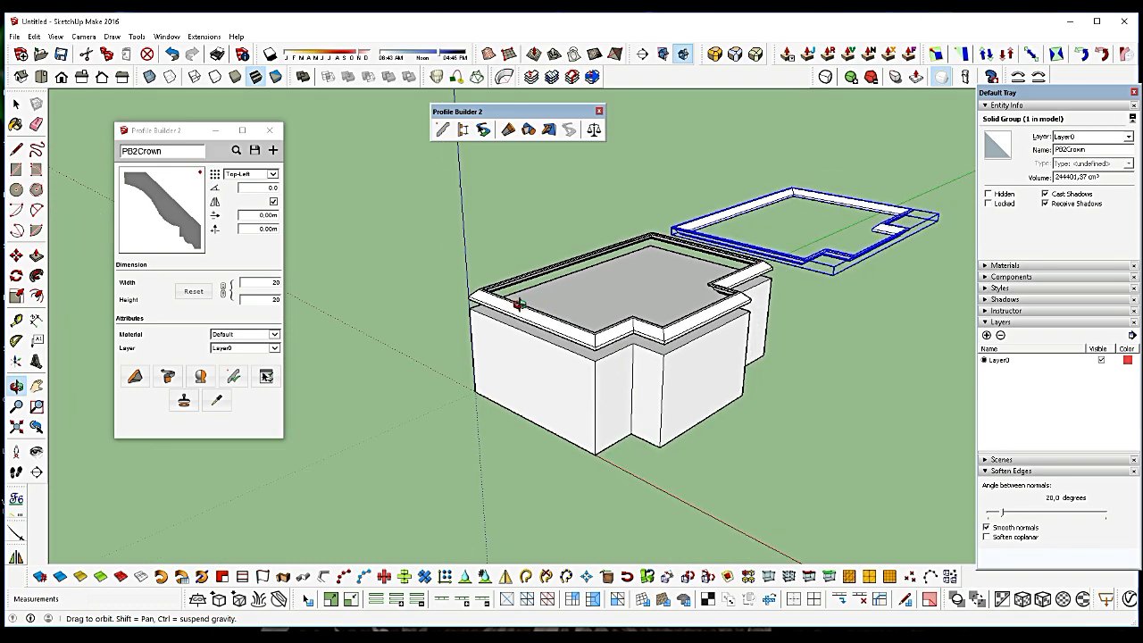
key(space)
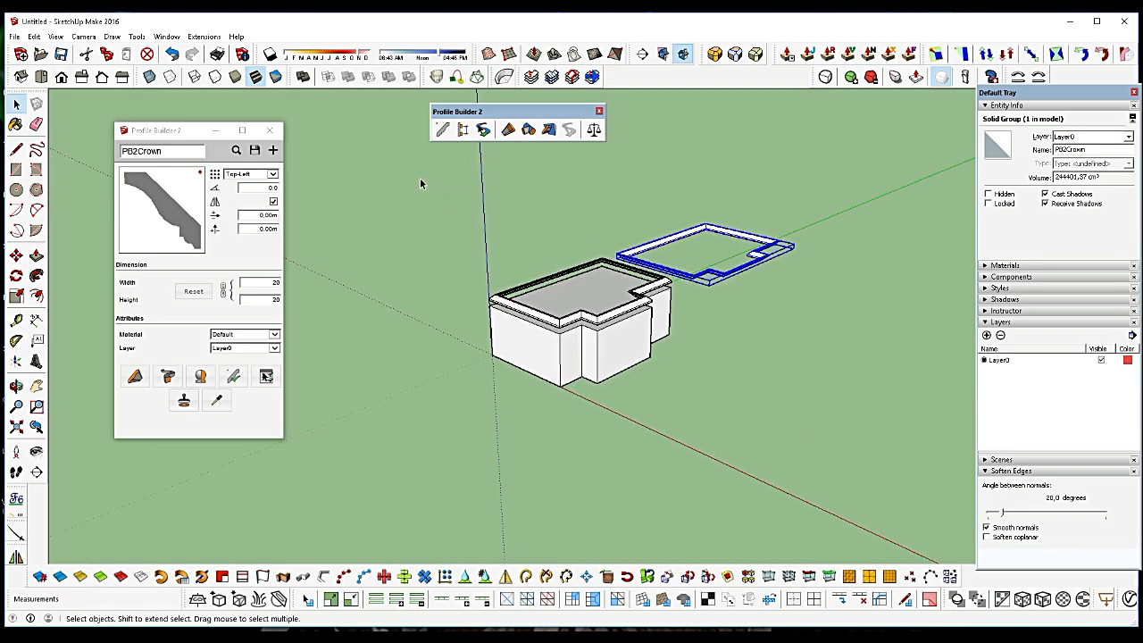
Close the Profile Builder 2 dialog and toolbar, and delete the whole model to empty the drawing
click(270, 131)
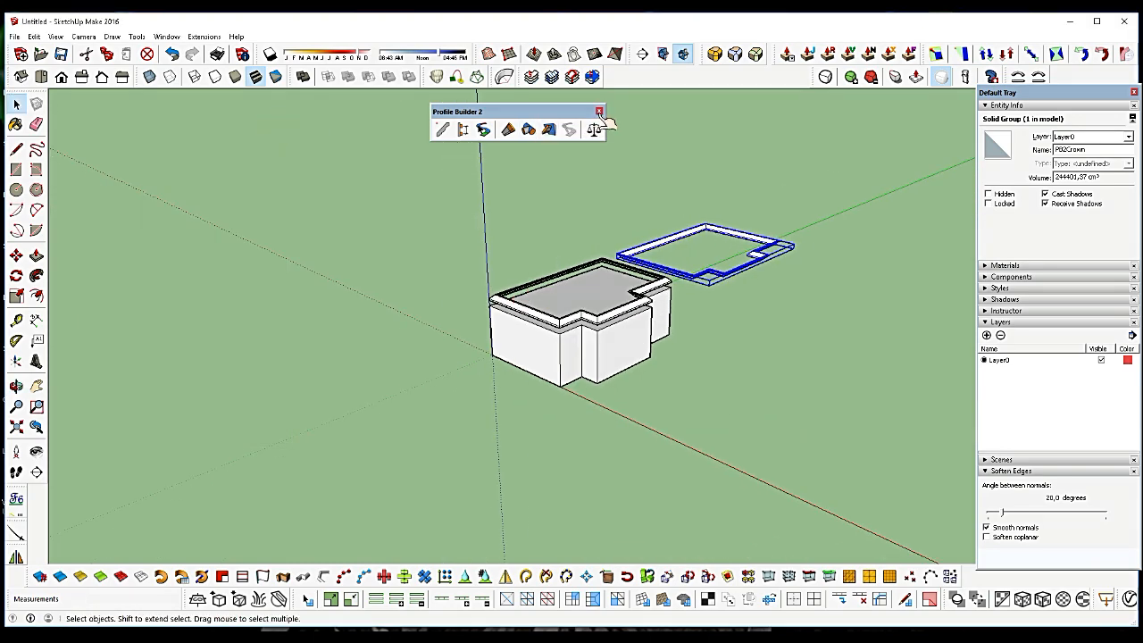
click(599, 112)
key(ctrl+a)
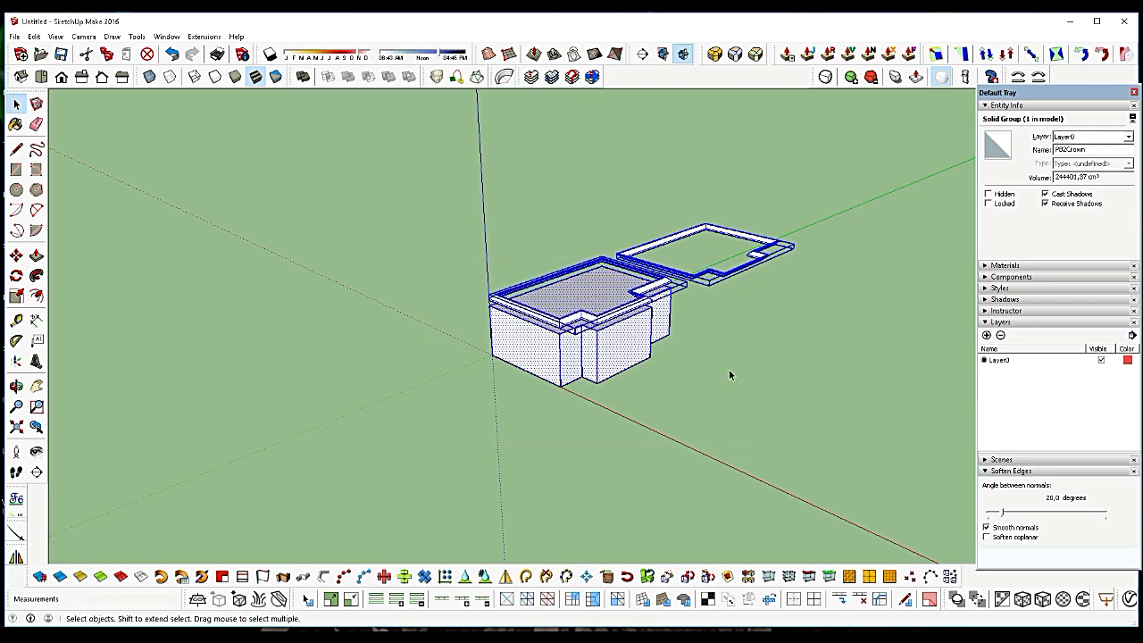
key(Delete)
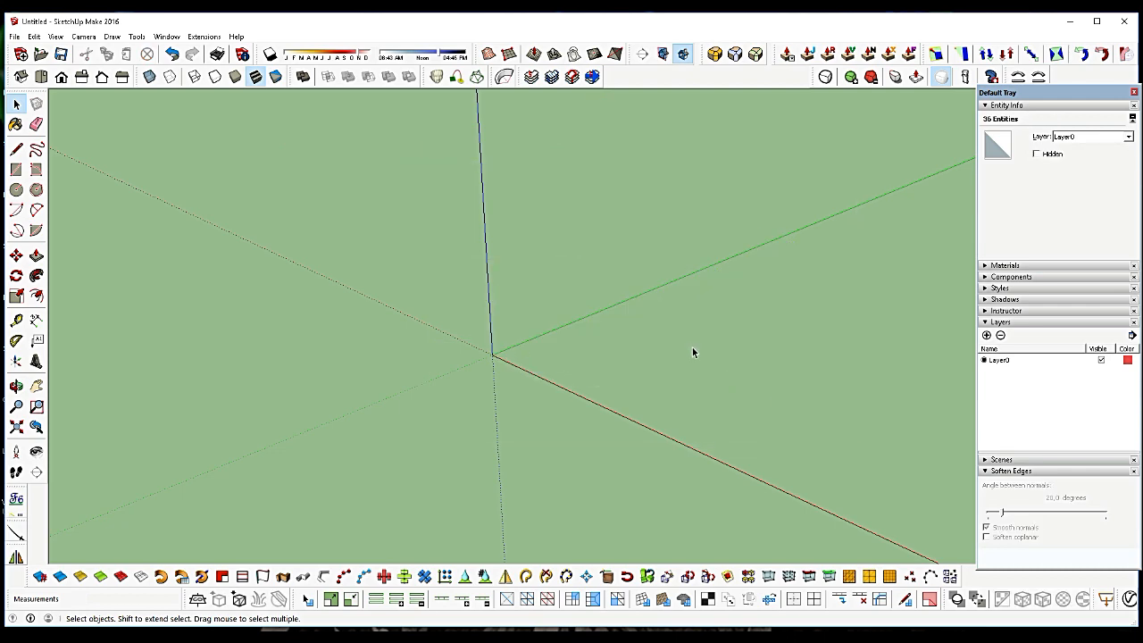
Draw a rectangle on the ground plane starting at the origin and extrude it upward into a box
click(16, 386)
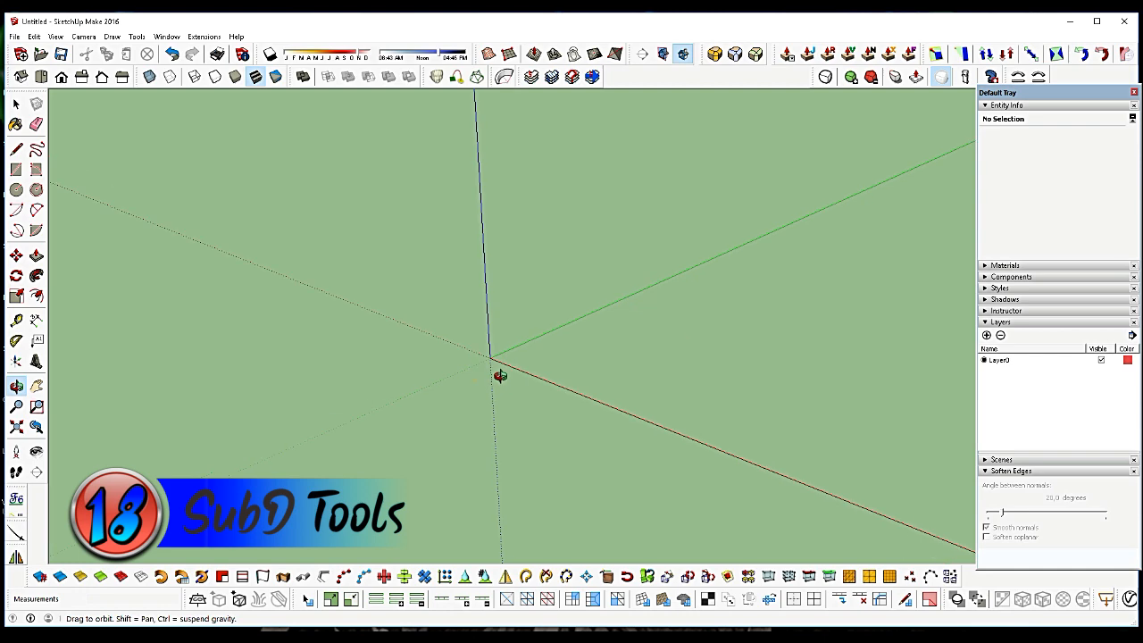
drag(503, 375, 485, 401)
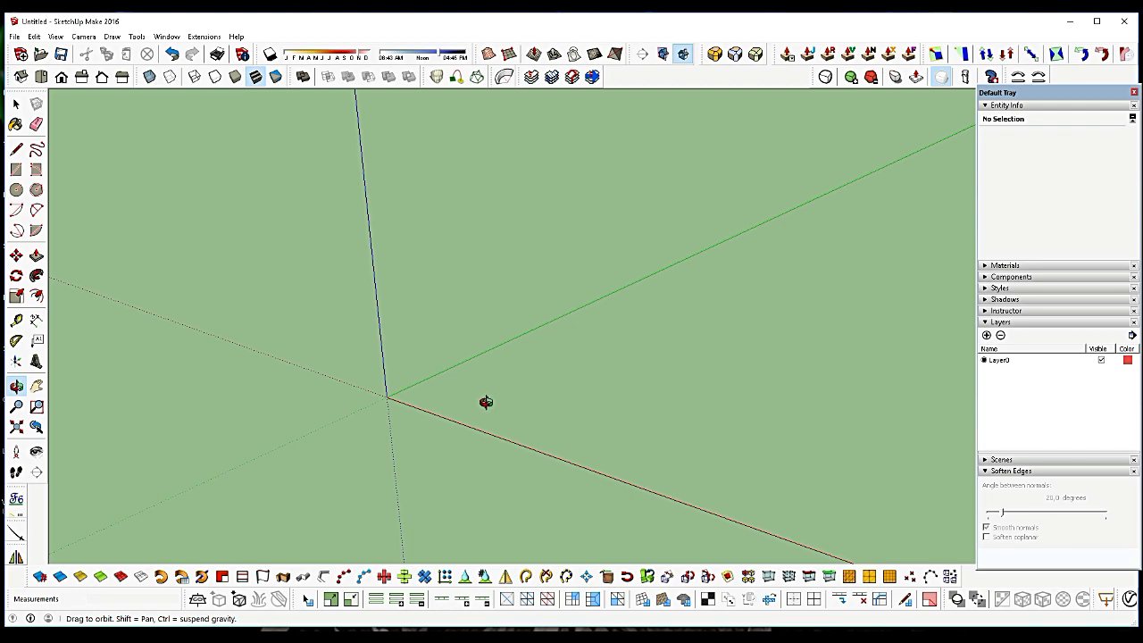
click(16, 169)
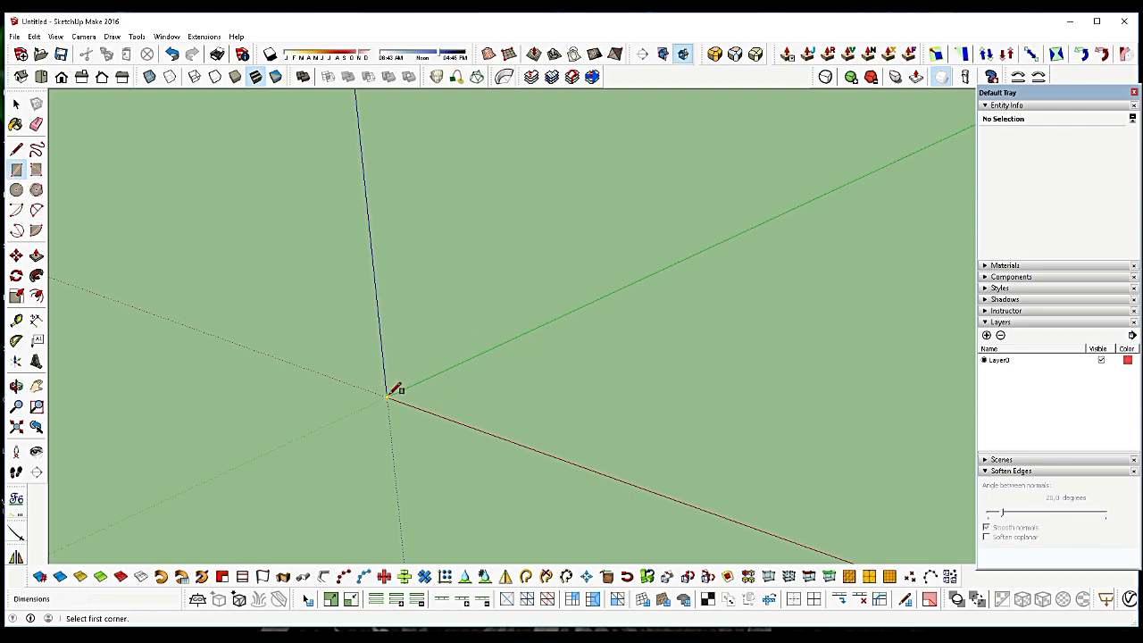
click(387, 394)
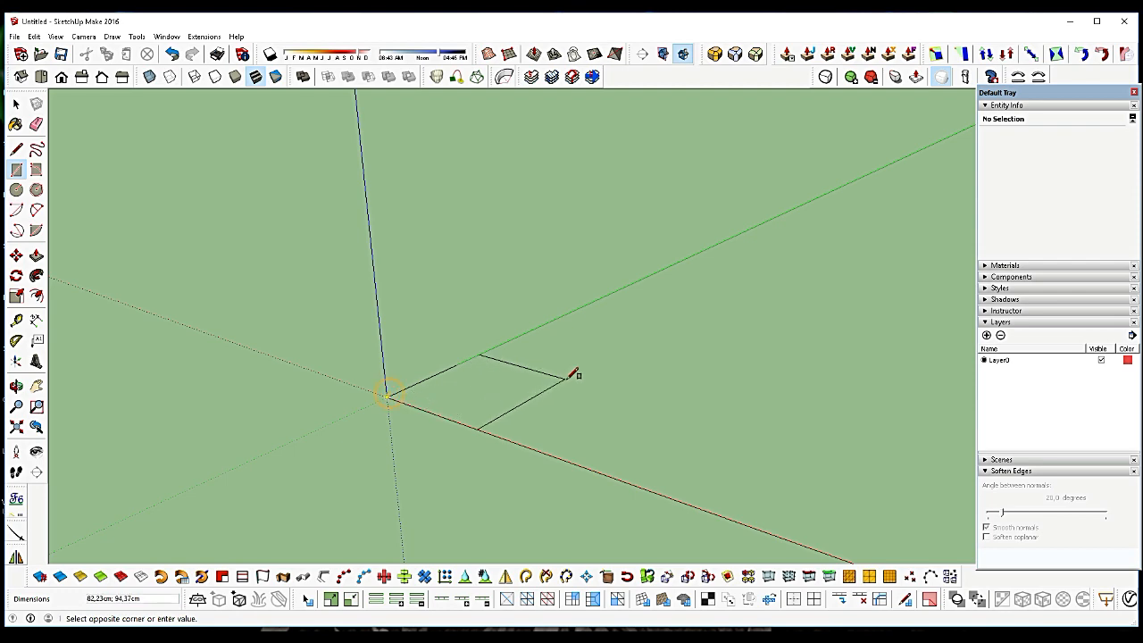
click(617, 370)
key(space)
key(p)
drag(496, 407, 490, 298)
key(space)
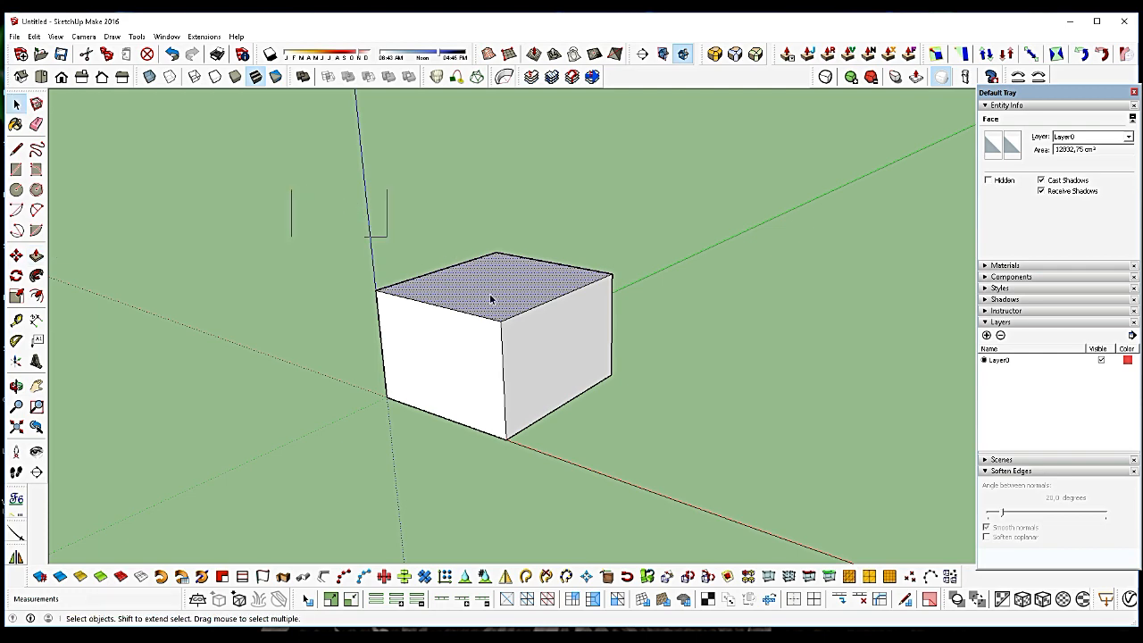
Select the entire box, bring out the SubD tools and try to subdivide the ungrouped geometry
triple_click(489, 293)
drag(814, 76, 494, 140)
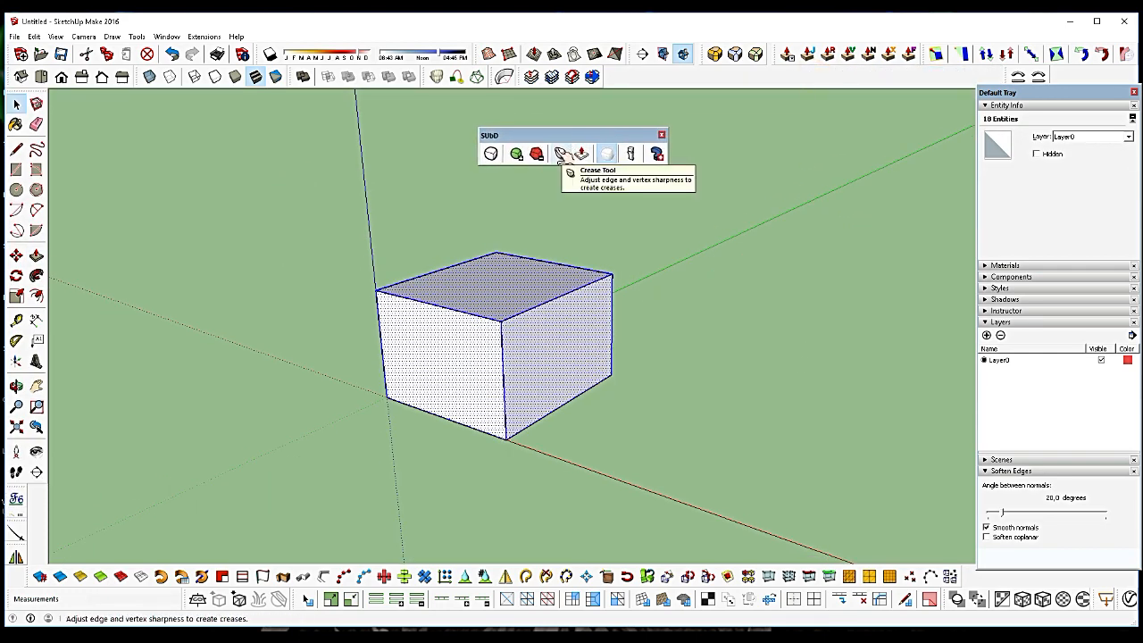
click(491, 154)
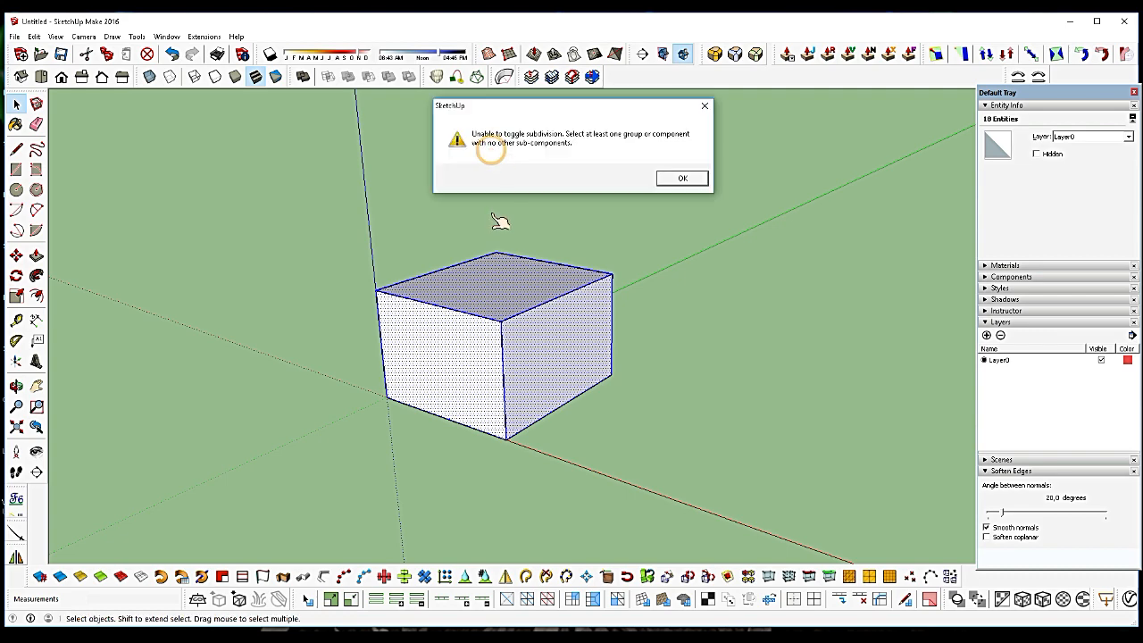
click(681, 179)
Combine the selected faces and edges of the box into a group and select the group
right_click(535, 277)
click(572, 266)
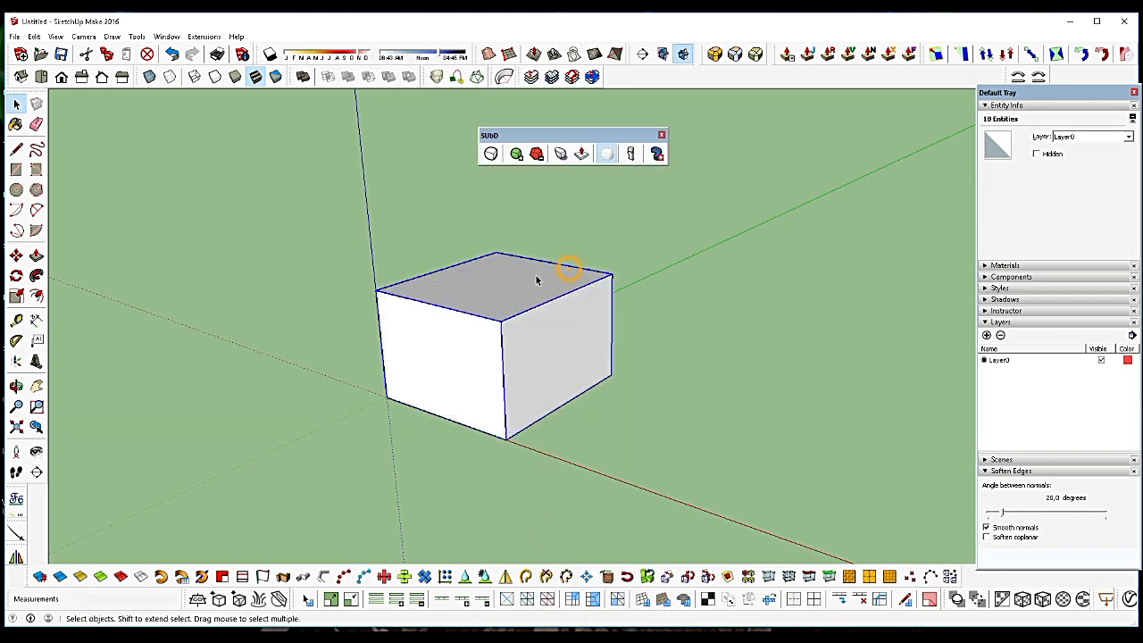
click(674, 332)
click(589, 326)
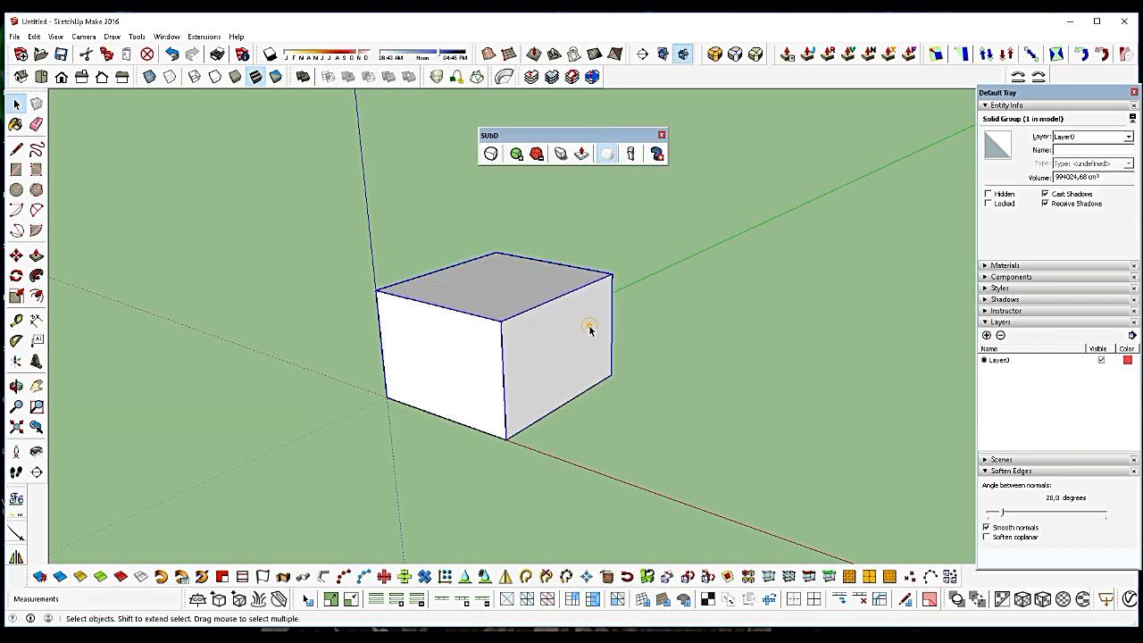
double_click(528, 332)
right_click(528, 330)
click(819, 327)
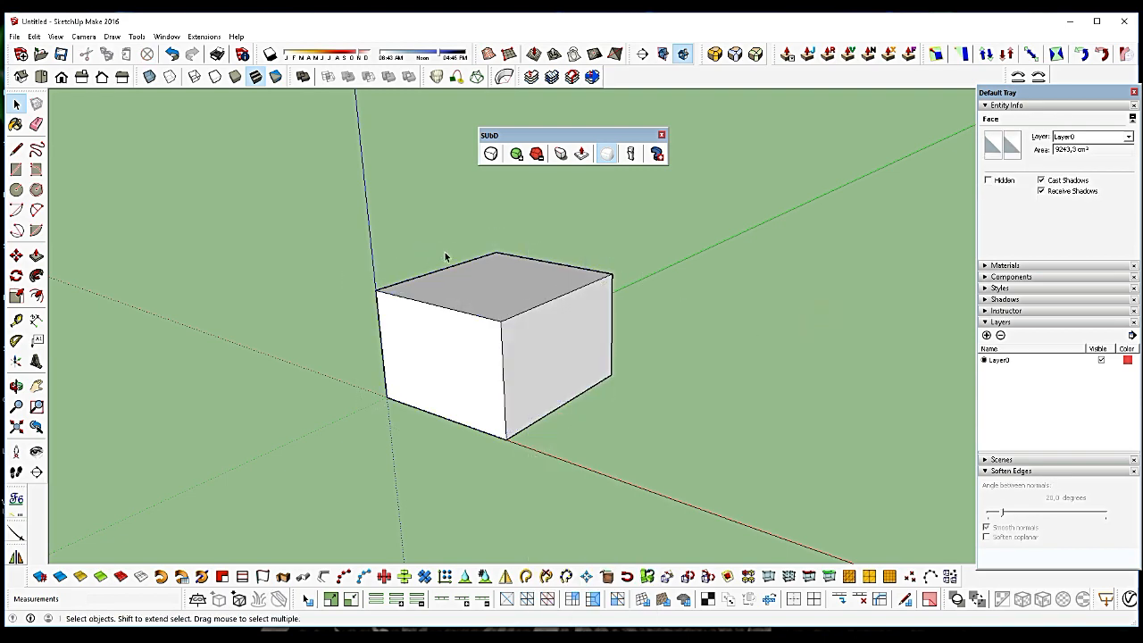
Turn on SubD subdivision for the box group and increase its number of subdivisions twice
click(551, 295)
click(490, 154)
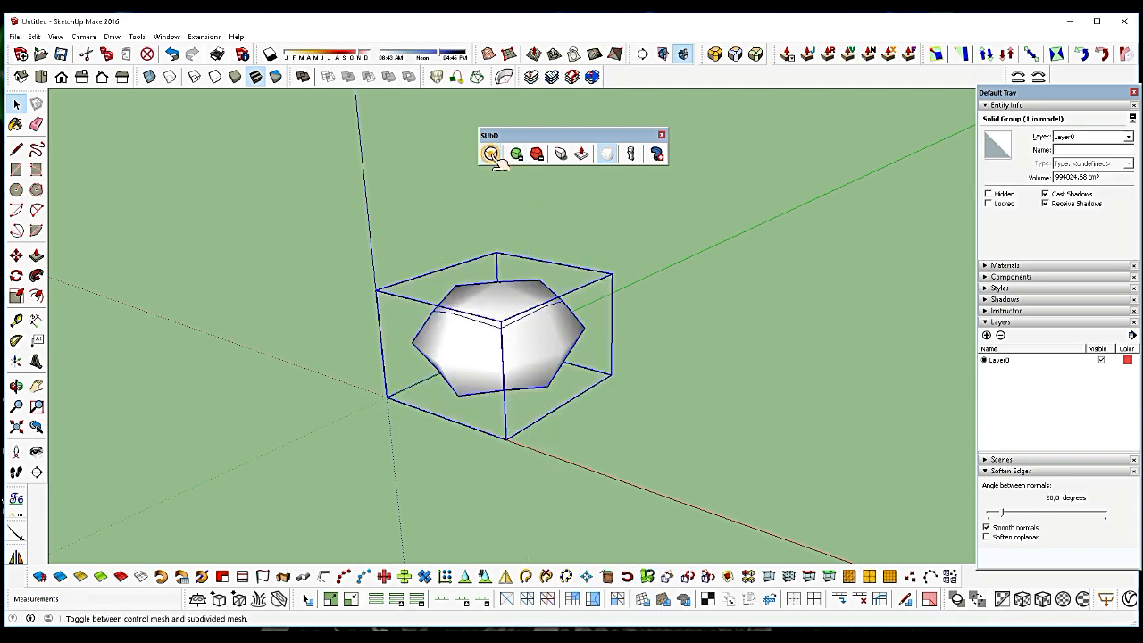
click(516, 155)
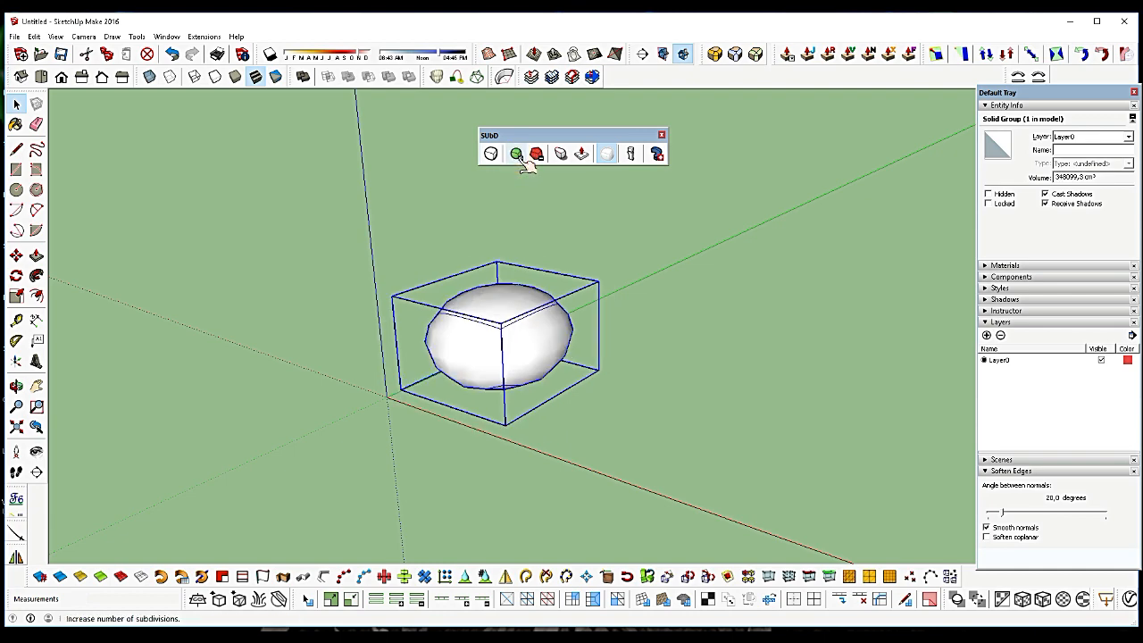
click(517, 156)
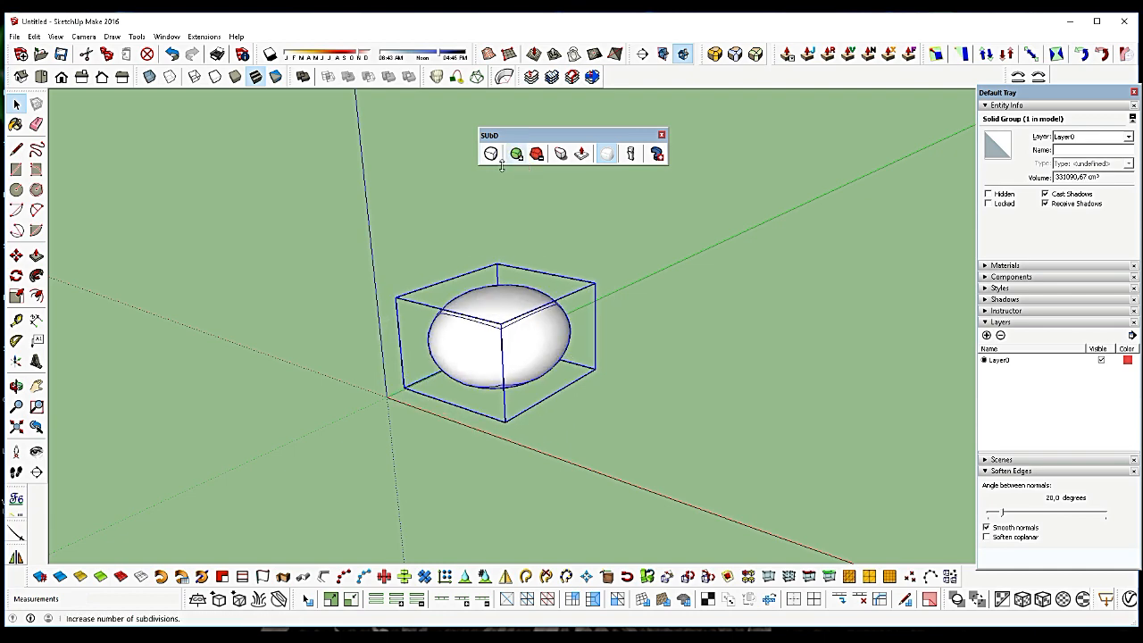
Examine the smoothness of the subdivided solid from different angles and distances
click(16, 386)
drag(679, 447, 541, 365)
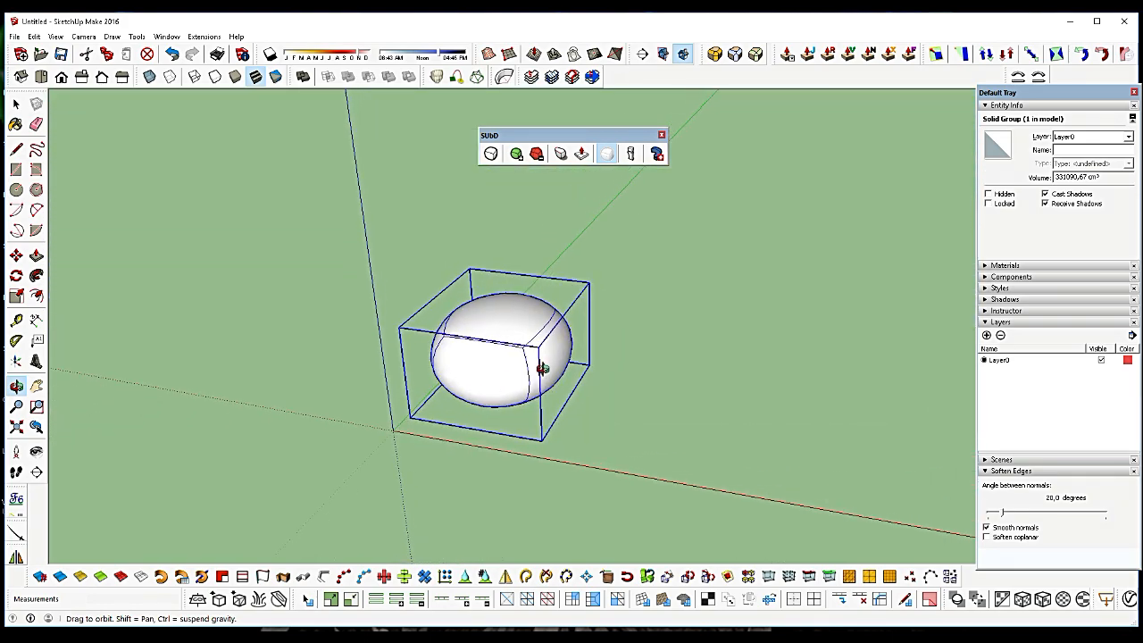
scroll(544, 367, up, 2)
key(space)
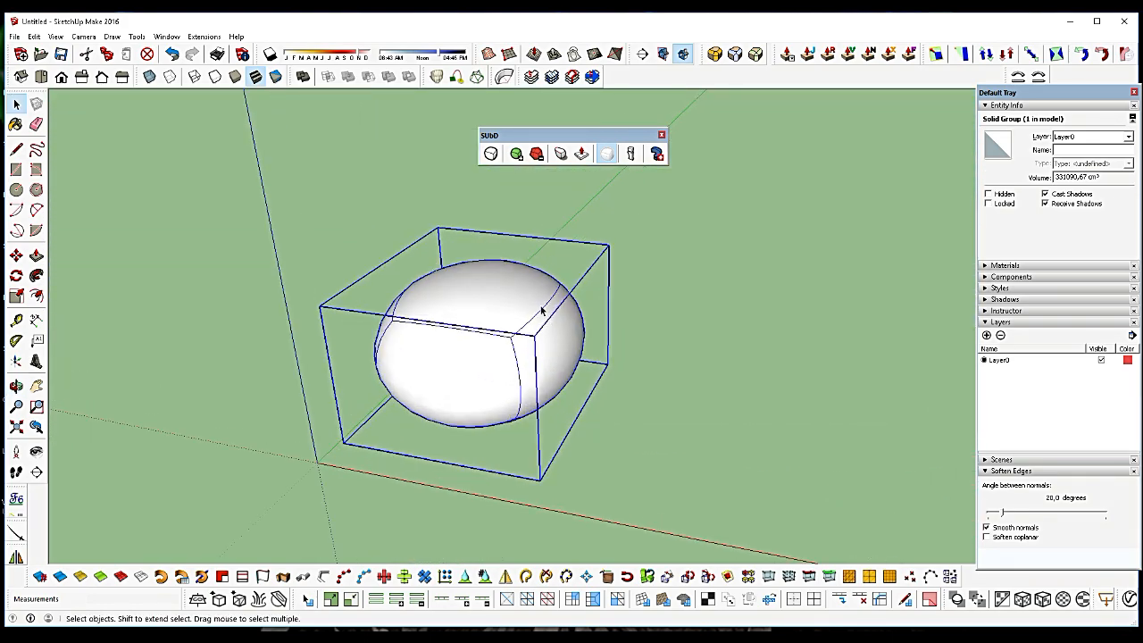
click(630, 259)
click(474, 296)
scroll(518, 307, down, 3)
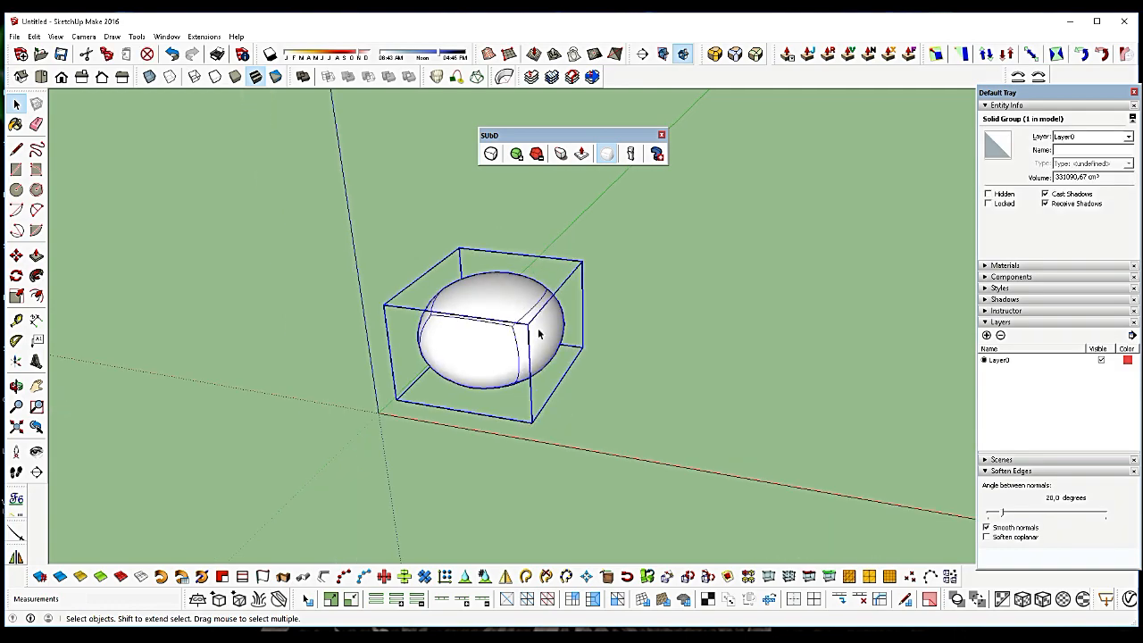
click(16, 385)
drag(544, 377, 544, 401)
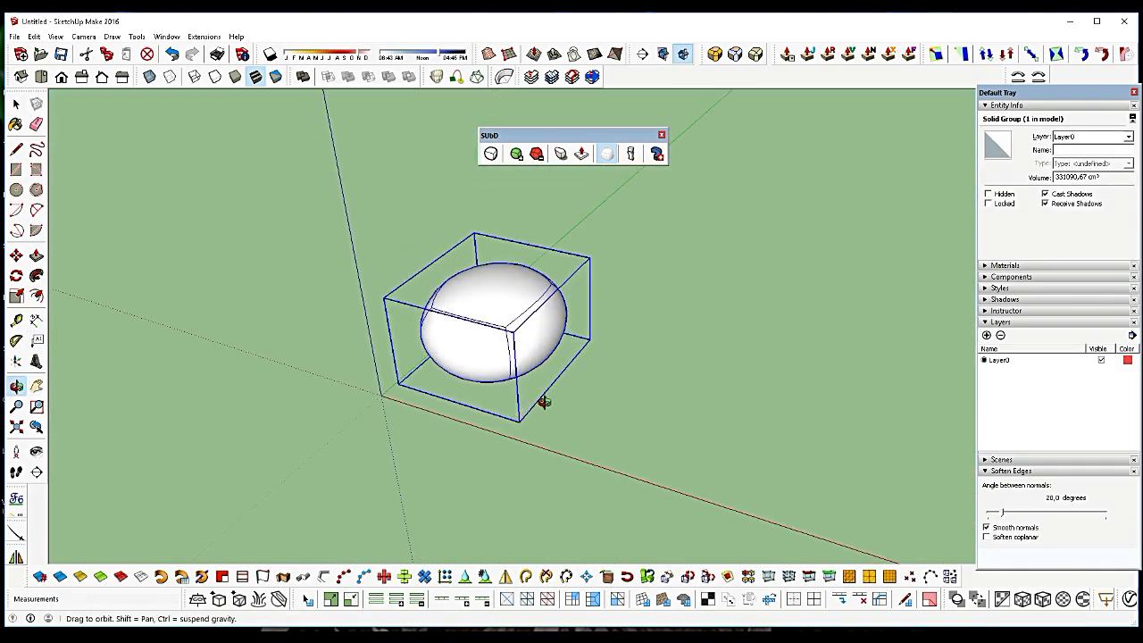
scroll(545, 402, up, 3)
scroll(553, 402, down, 3)
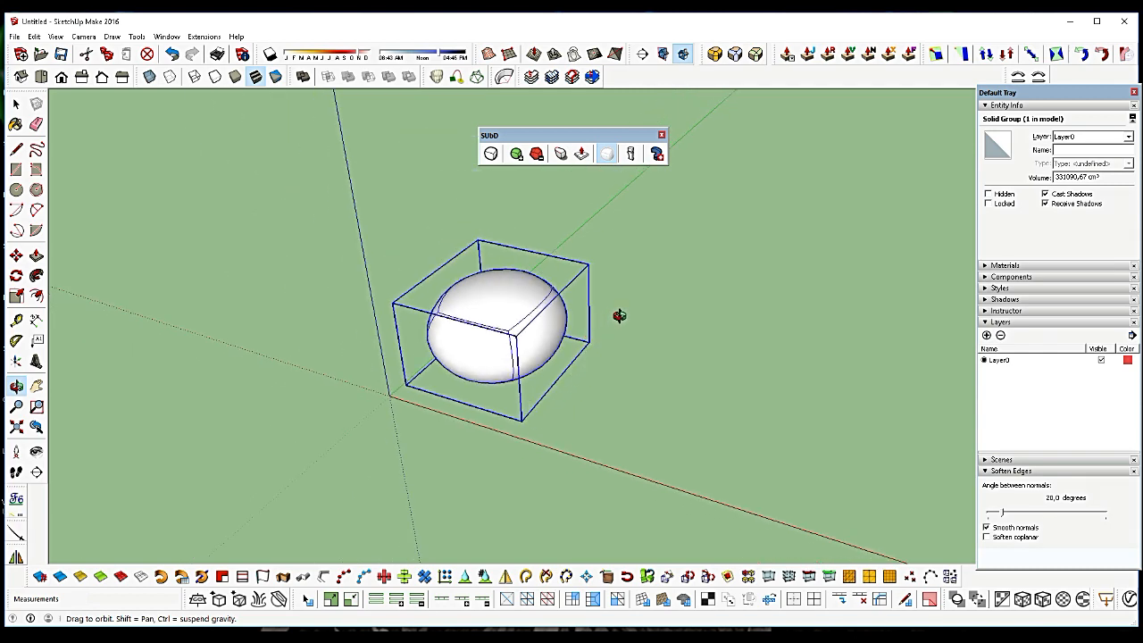
key(space)
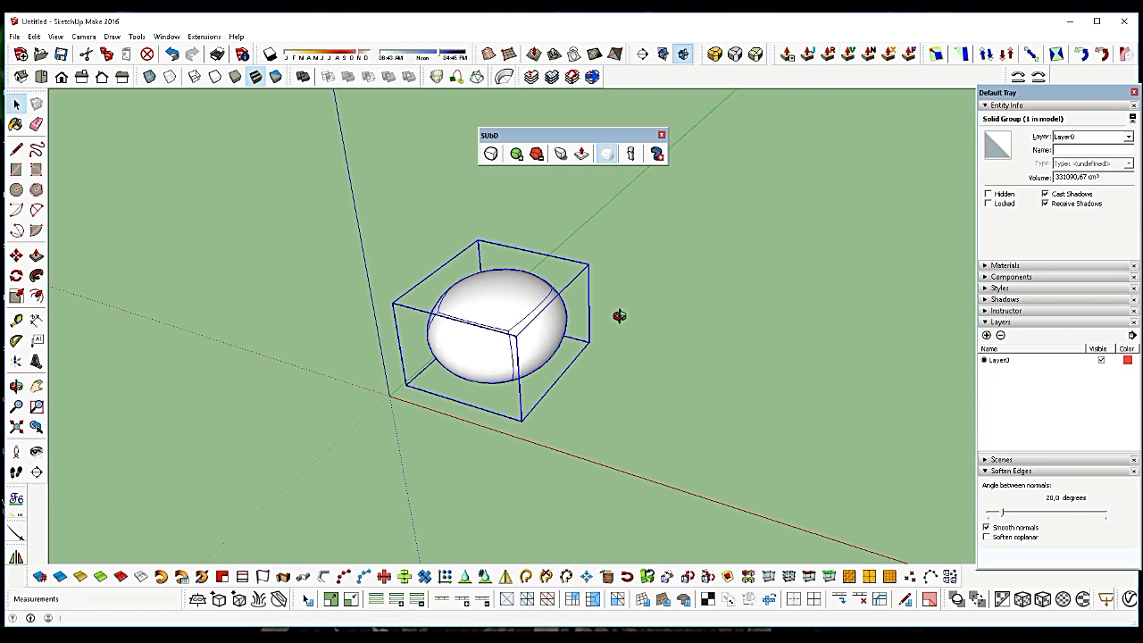
Select the rounded group and place a copy of it beside the original along the red axis
click(620, 318)
click(513, 338)
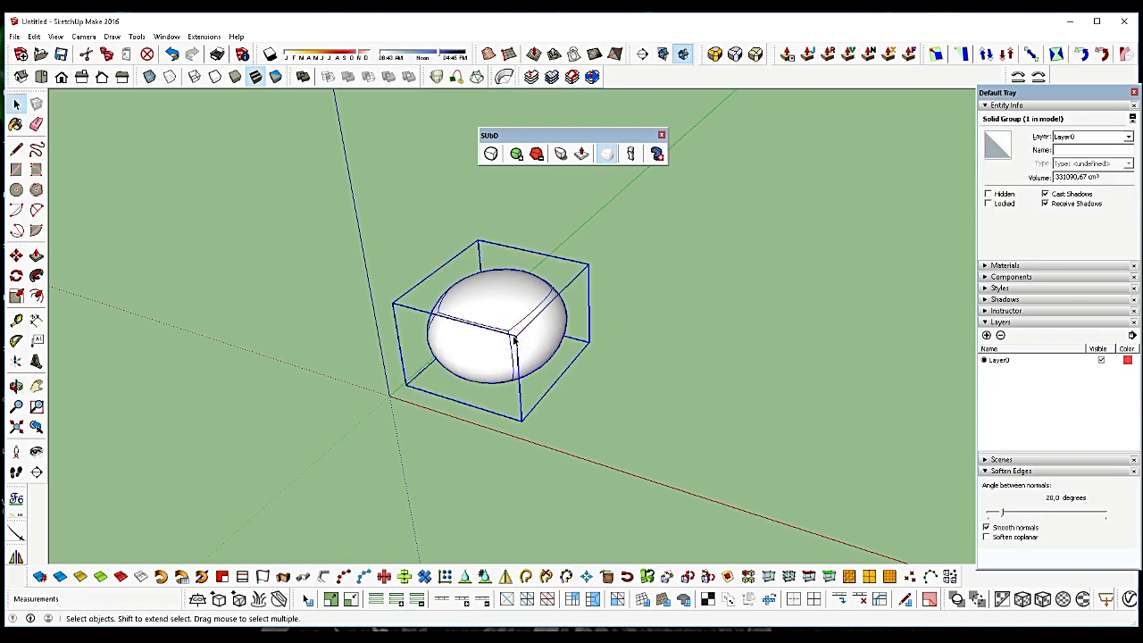
key(m)
key(ctrl)
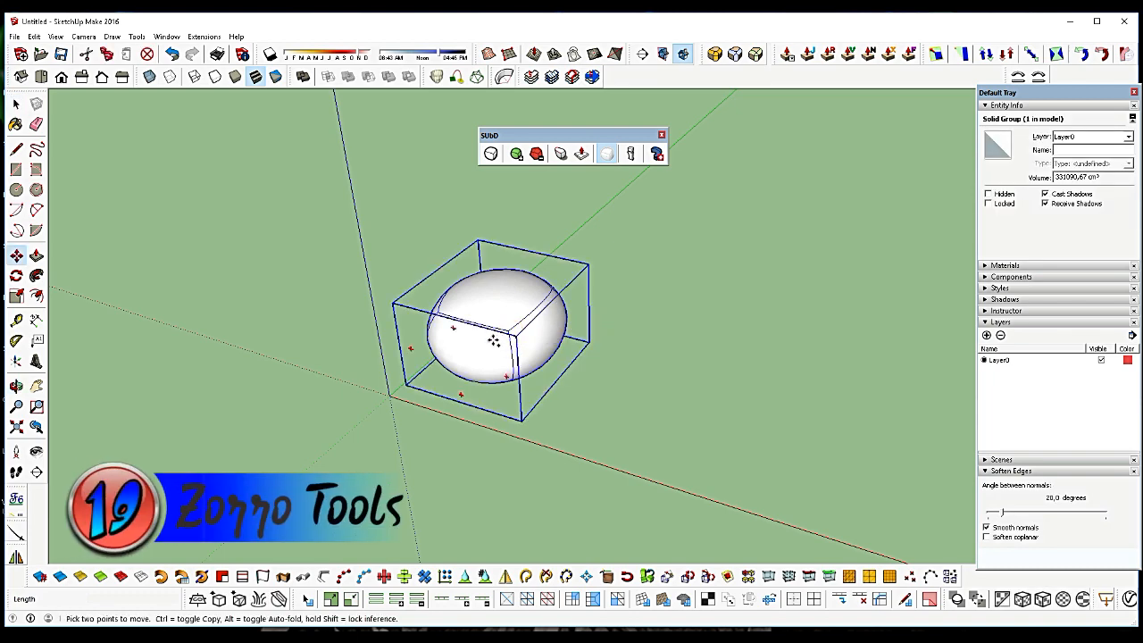
click(495, 339)
click(706, 400)
key(space)
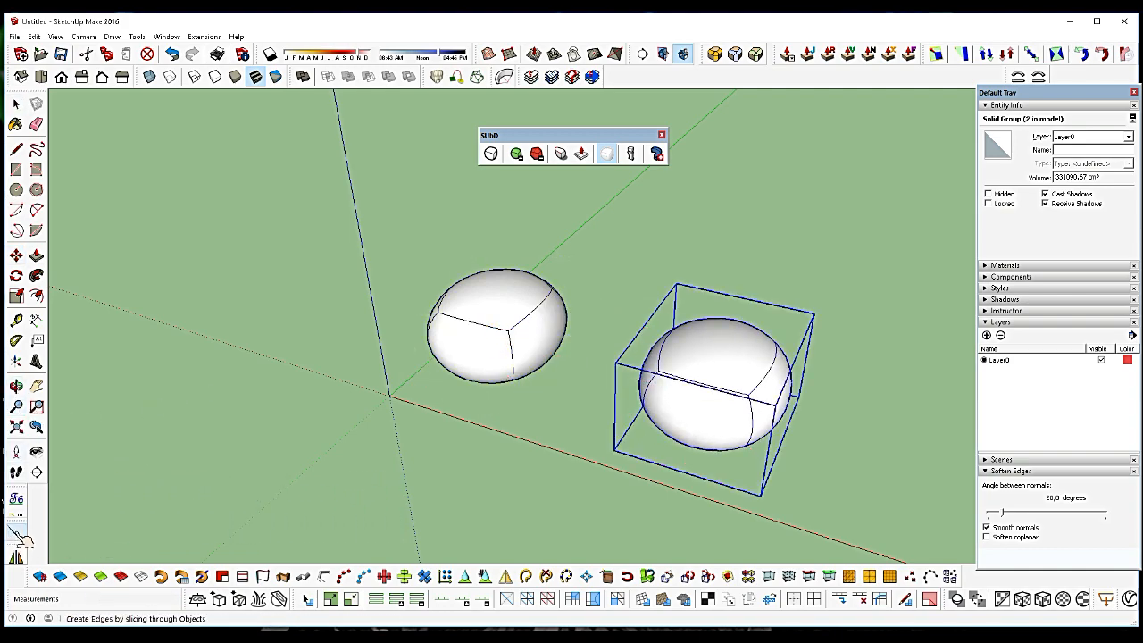
Try to cut through the original rounded solid with the Zorro Slice tool while it is grouped
click(389, 394)
click(659, 285)
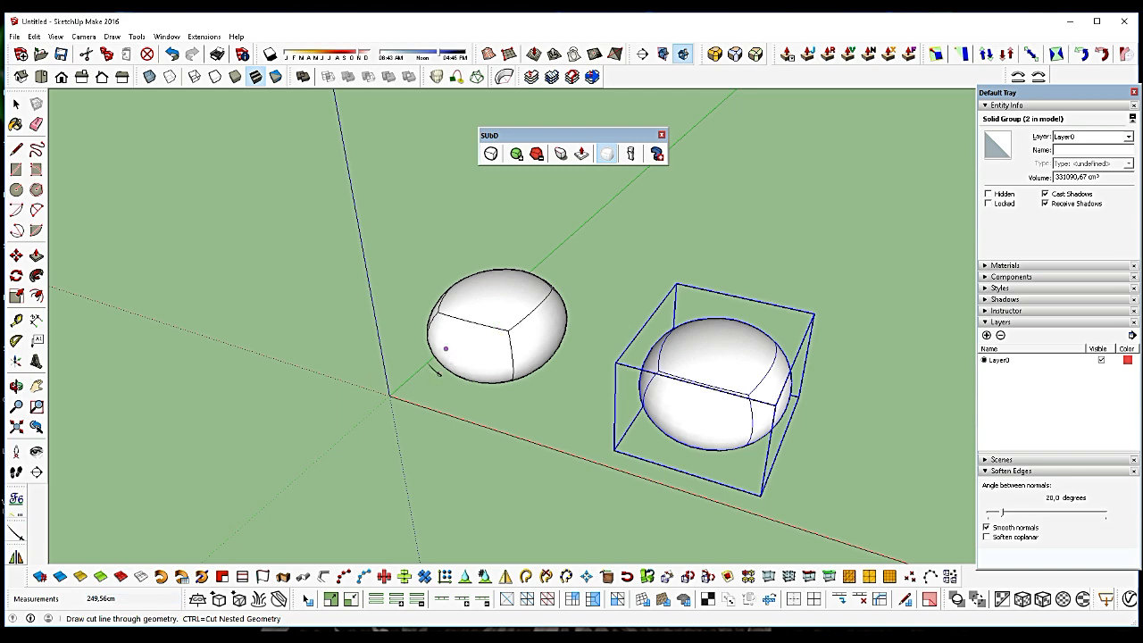
key(space)
Explode the copied rounded group and the original one into loose geometry
right_click(739, 409)
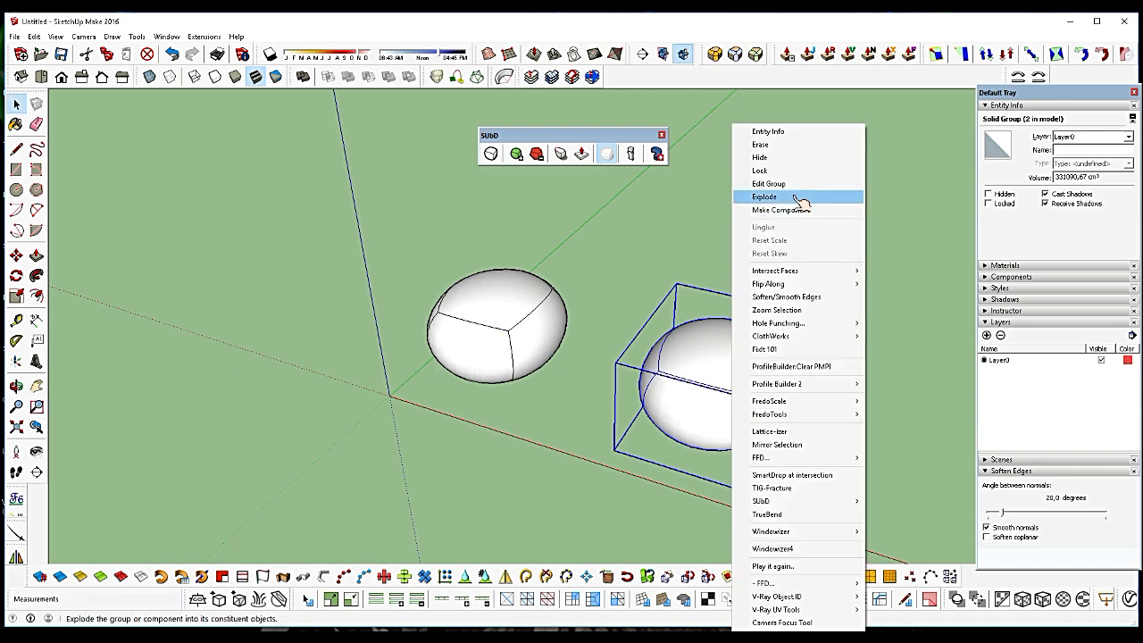
click(798, 197)
click(531, 304)
right_click(530, 304)
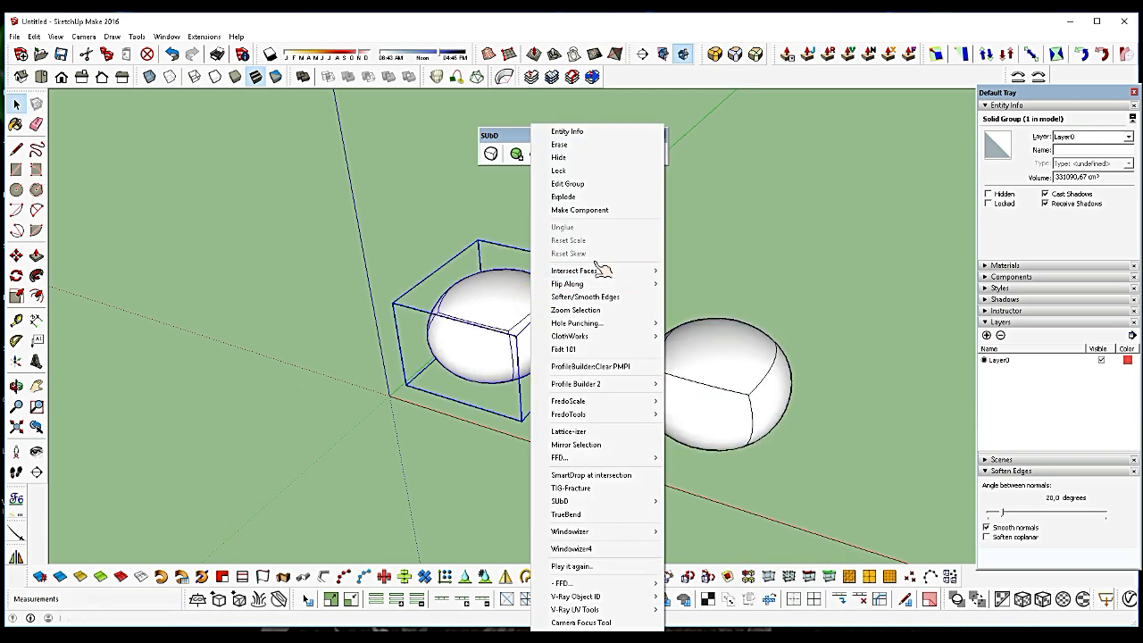
click(589, 198)
Slice diagonally through both rounded solids from a front view with the Zorro Slice tool, one cut line each
click(16, 386)
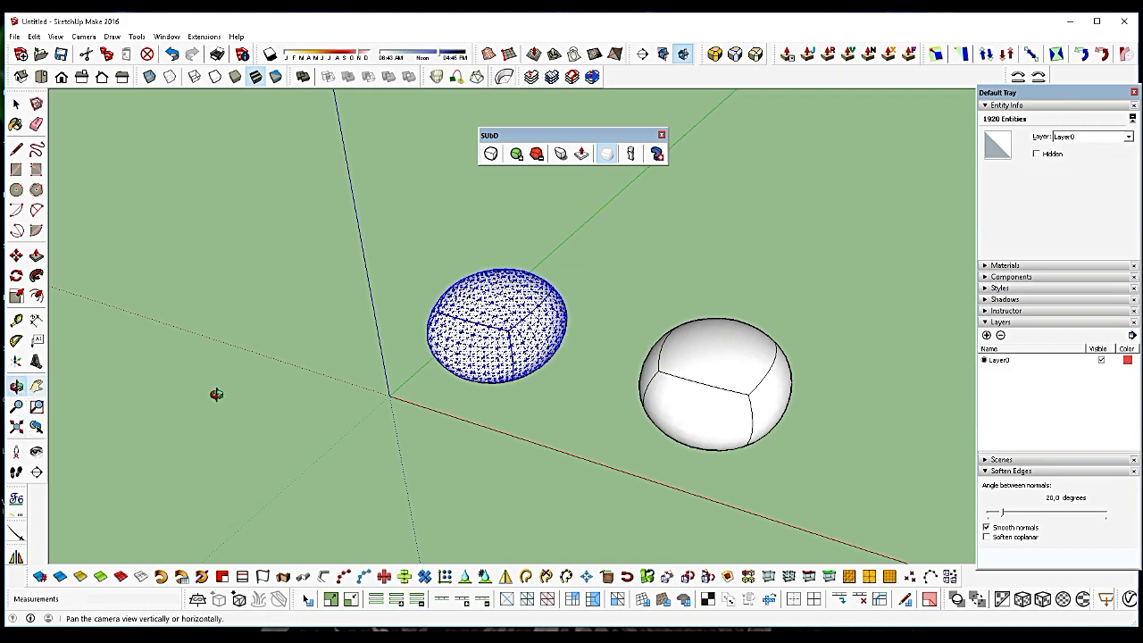
drag(217, 390, 523, 274)
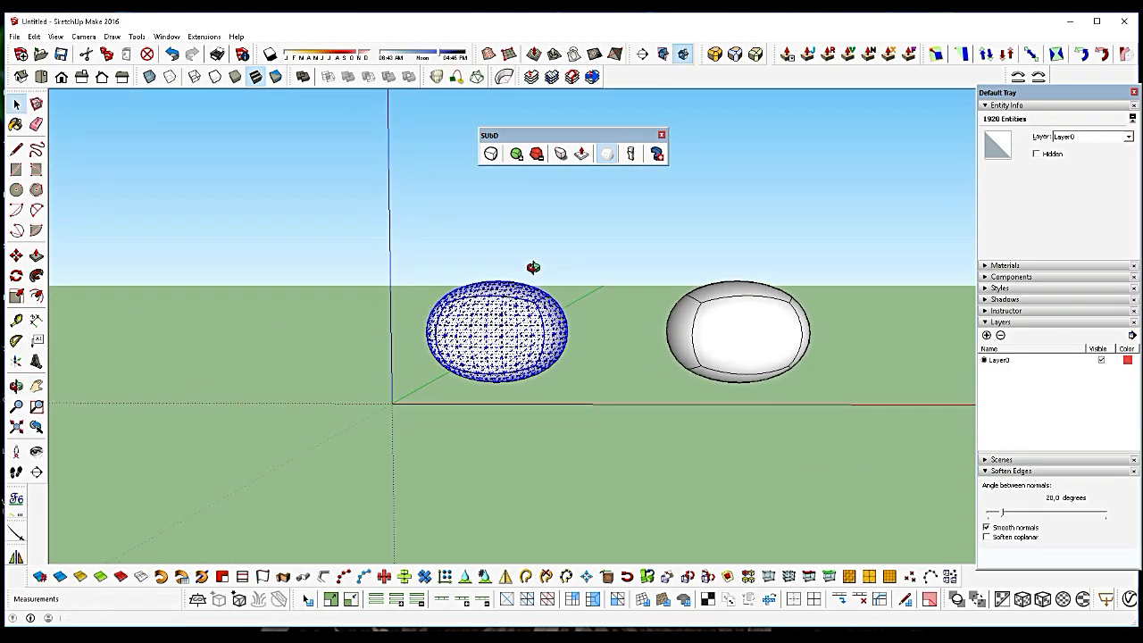
key(space)
click(533, 266)
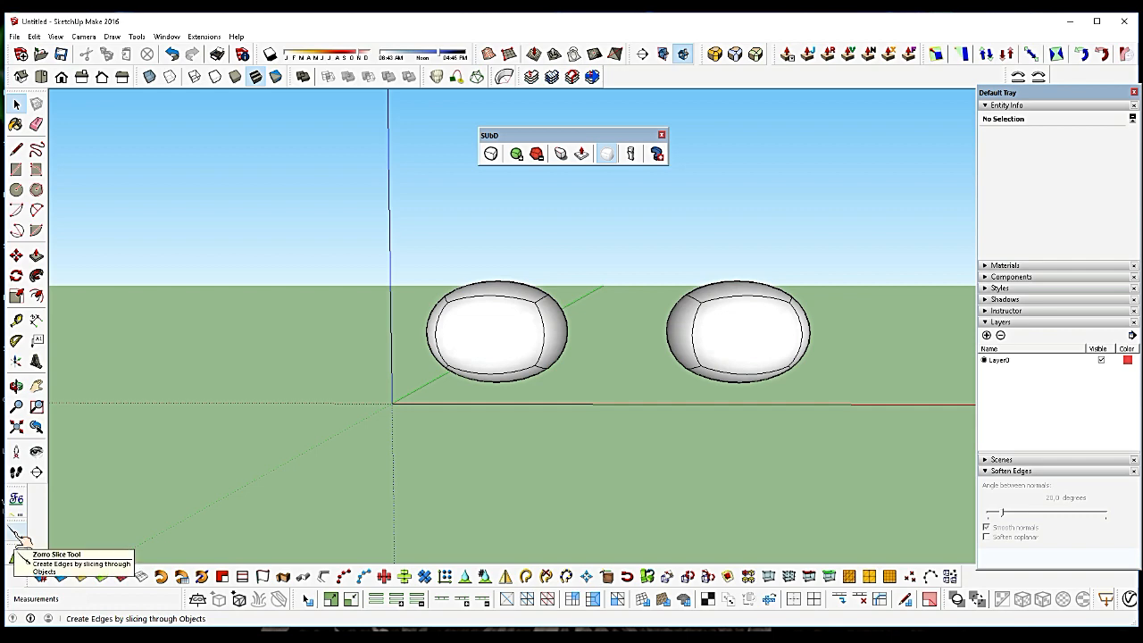
click(16, 534)
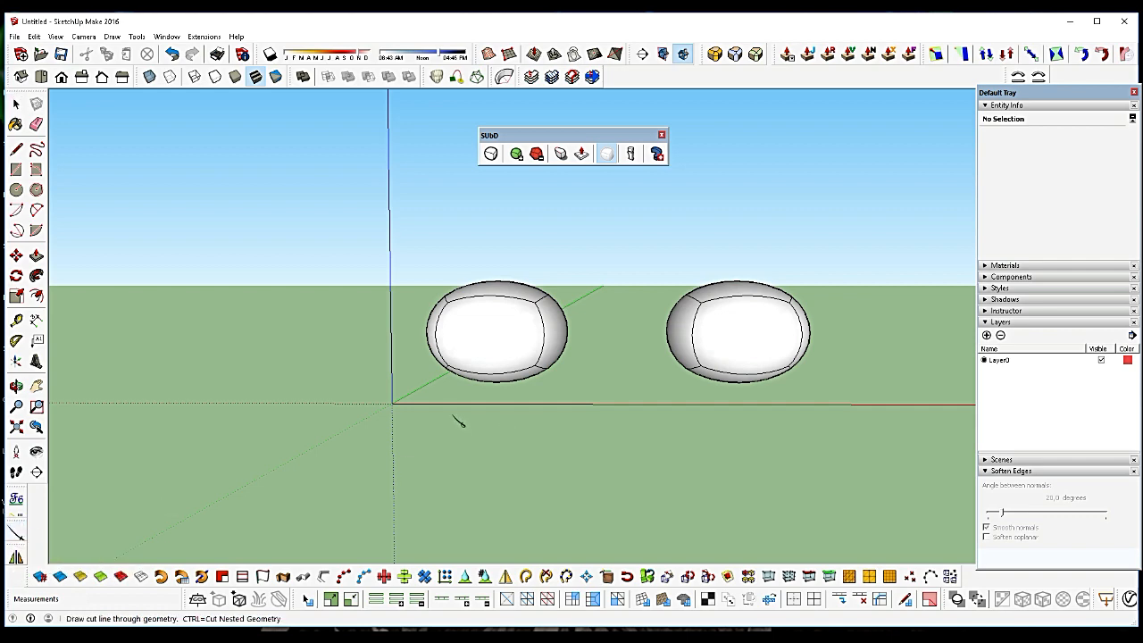
click(603, 270)
click(655, 245)
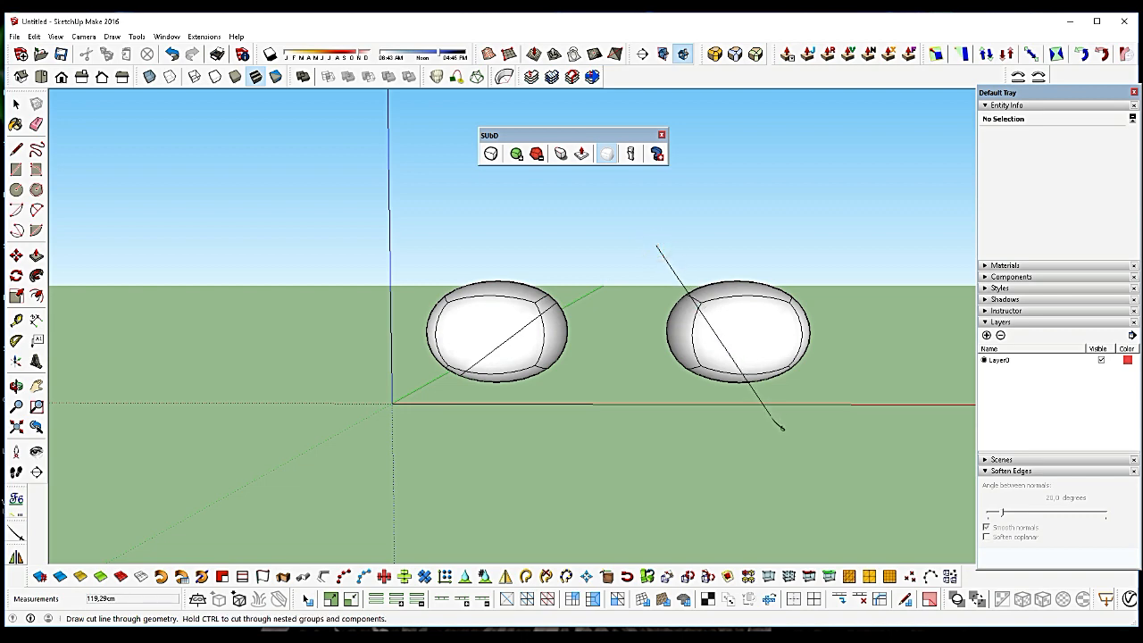
key(space)
Delete the surfaces on the lower side of the copied solid's cut and erase some of the leftover edges
click(697, 332)
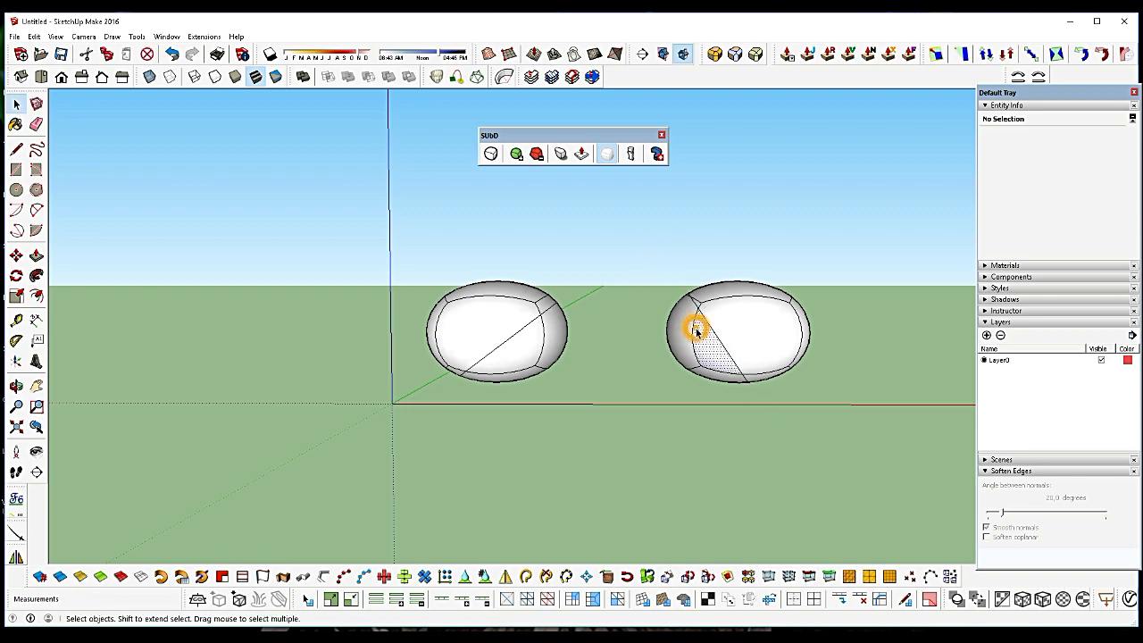
key(Delete)
click(679, 341)
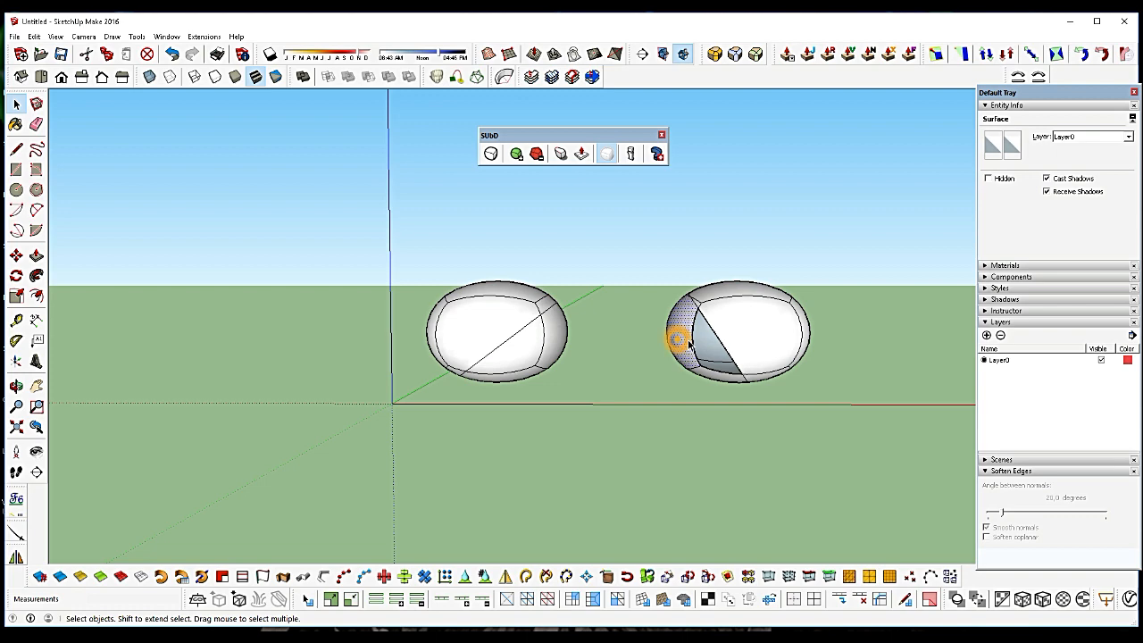
key(Delete)
click(692, 342)
key(Delete)
key(l)
key(e)
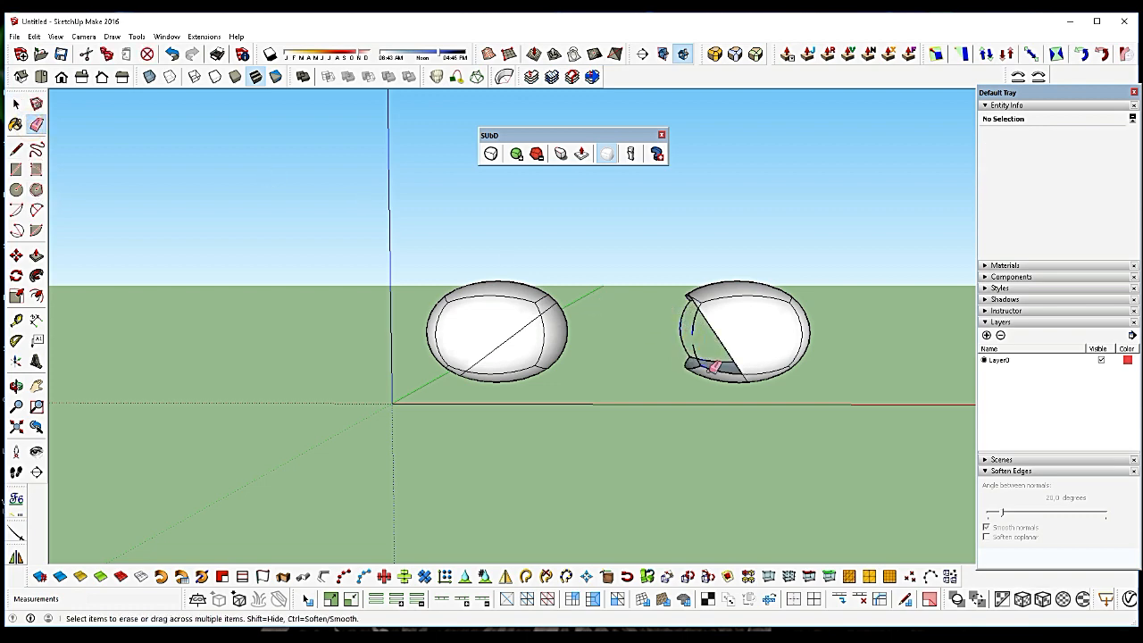
mouse_move(693, 357)
mouse_down()
mouse_move(700, 370)
mouse_move(688, 368)
mouse_up()
key(space)
Delete the surfaces below the original solid's diagonal cut and erase the leftover edges there
click(518, 359)
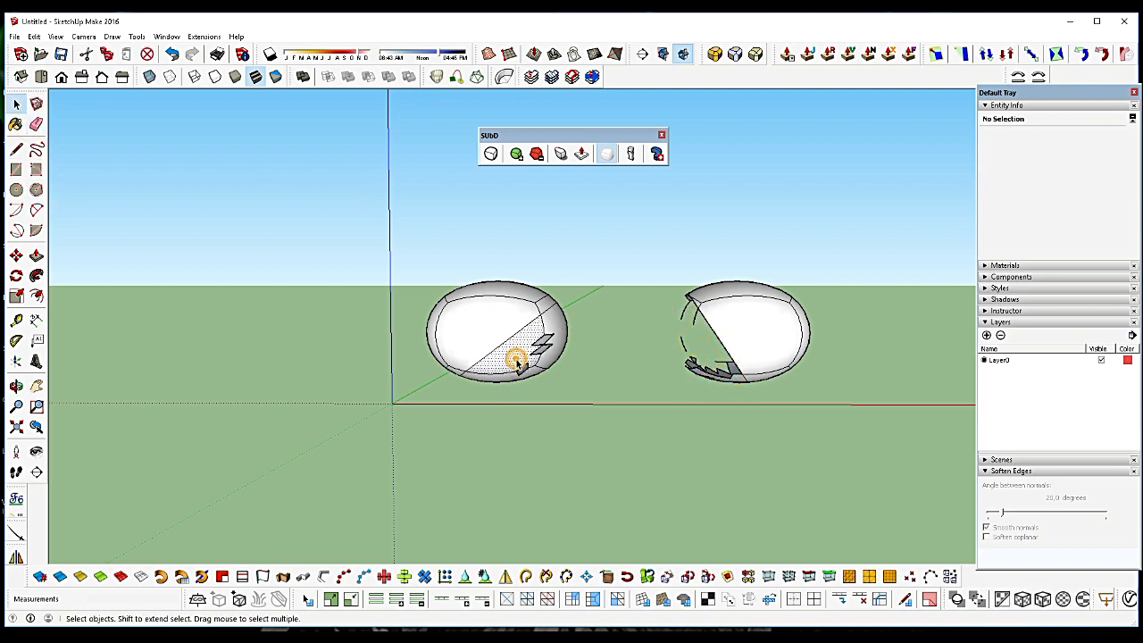
key(Delete)
click(555, 335)
key(Delete)
click(515, 371)
key(Delete)
scroll(515, 370, up, 3)
key(e)
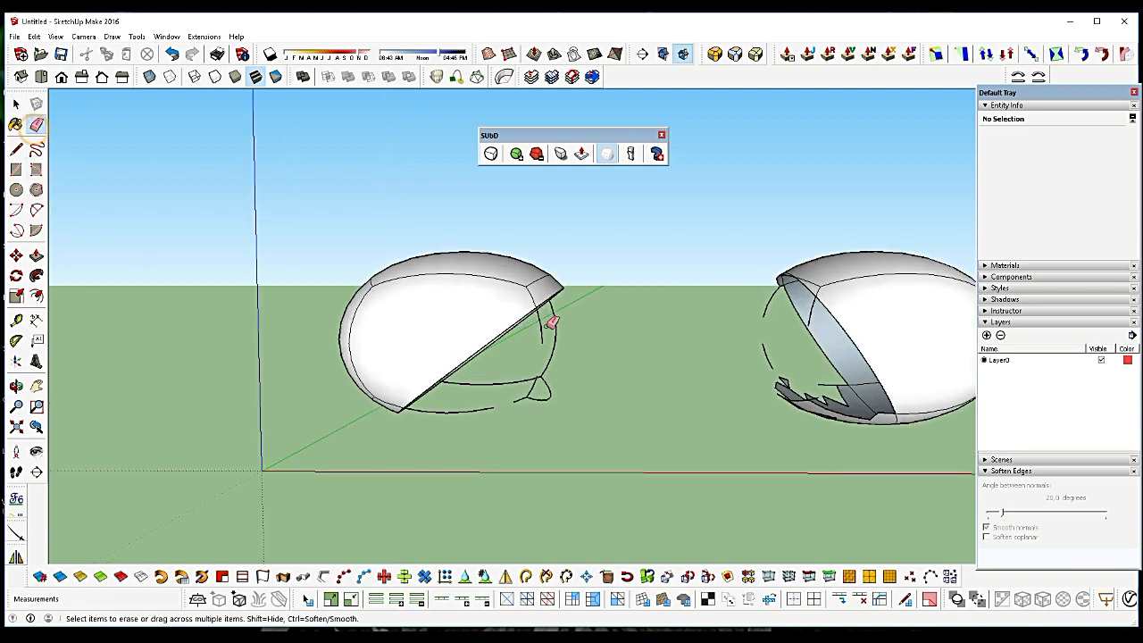
mouse_move(563, 344)
mouse_down()
mouse_move(560, 331)
mouse_move(523, 378)
mouse_move(542, 372)
mouse_up()
Erase leftover edges and remove remaining surface fragments below the copied solid's cut
drag(804, 406, 839, 380)
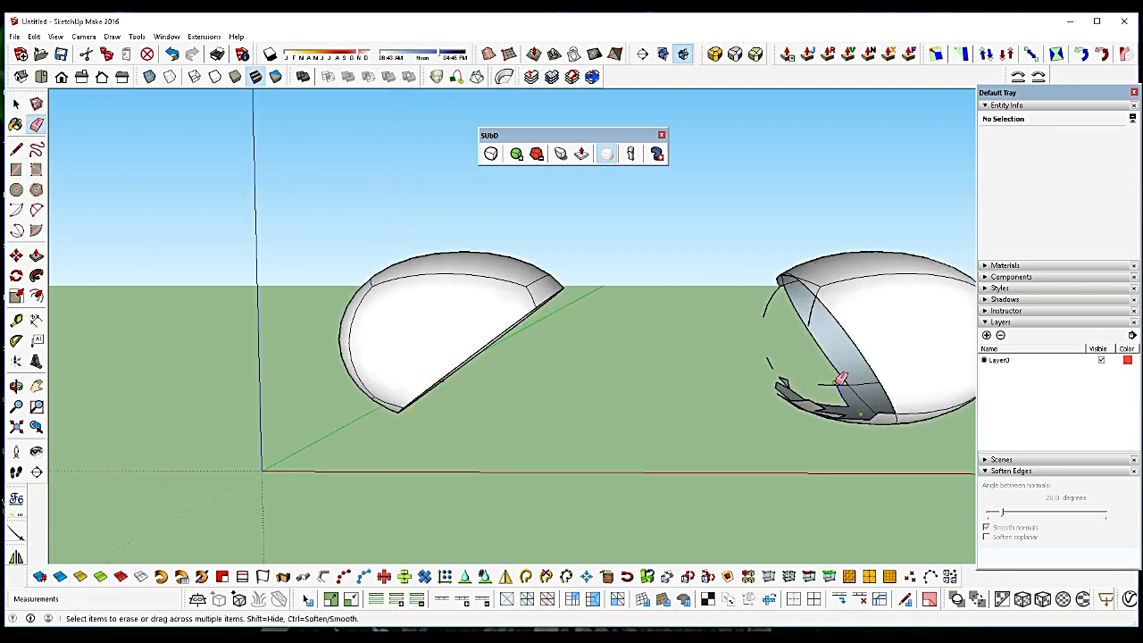
drag(876, 428, 853, 418)
key(space)
click(857, 393)
click(839, 411)
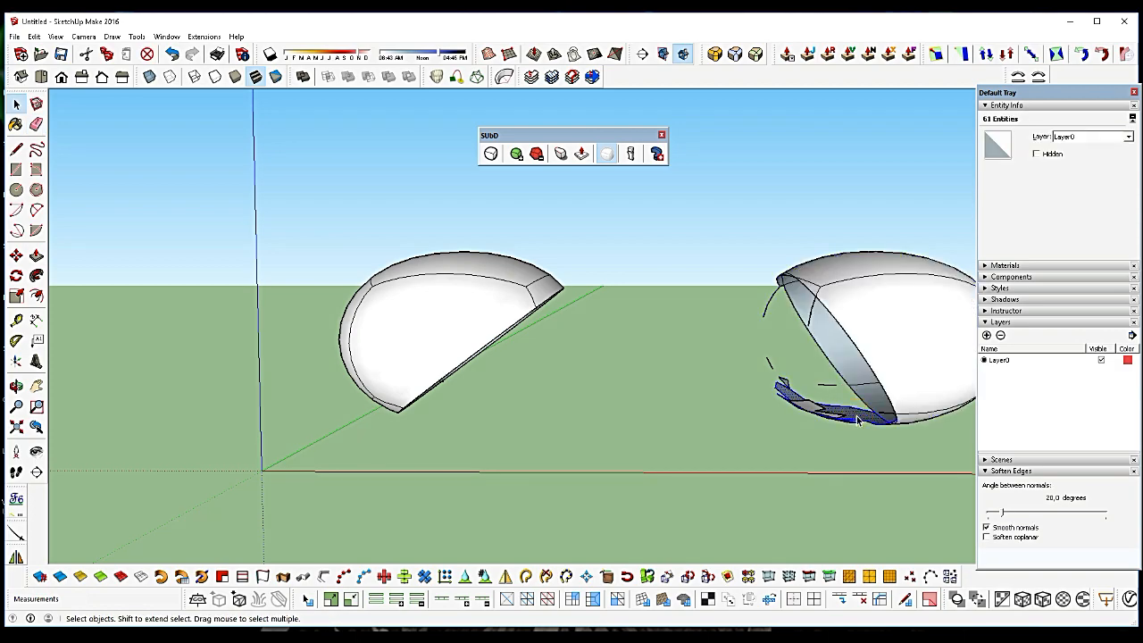
click(830, 419)
click(830, 420)
Slice the remaining part of the original solid with a second diagonal Zorro Slice line crossing the first cut
middle_drag(830, 420, 145, 264)
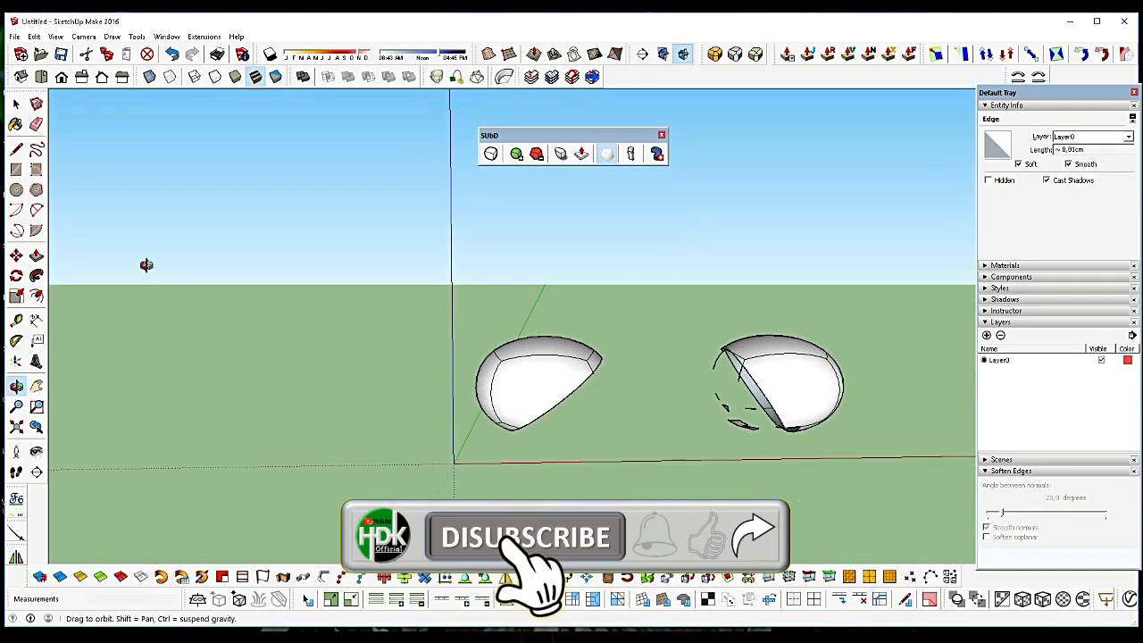
click(16, 534)
click(437, 290)
click(660, 446)
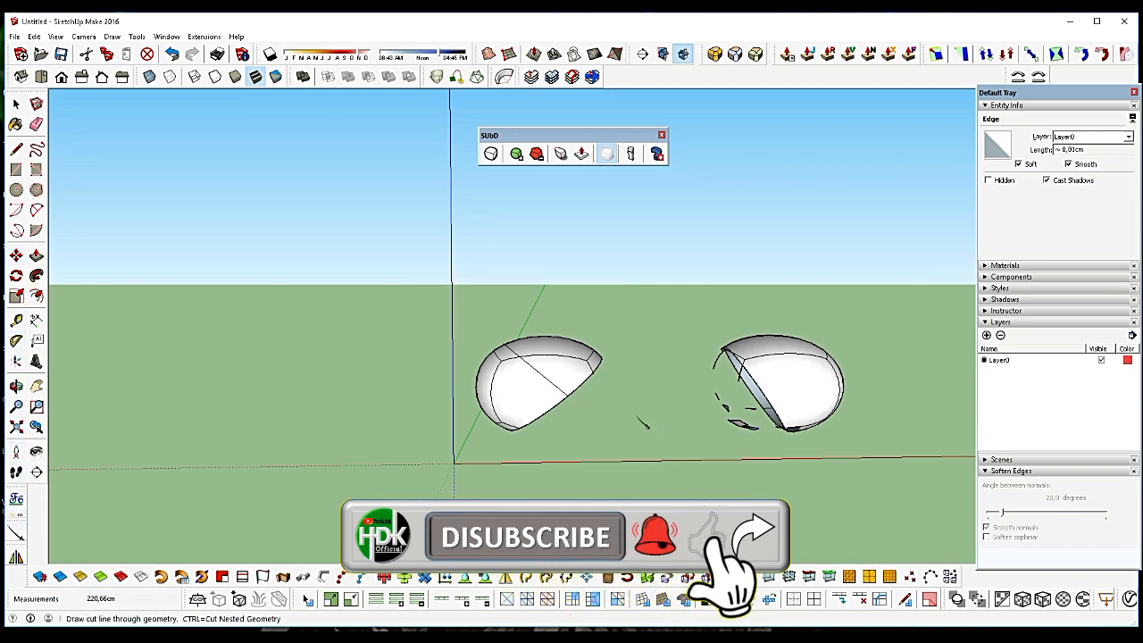
Delete the front and upper surfaces of the original solid above the second cut line
key(space)
click(561, 367)
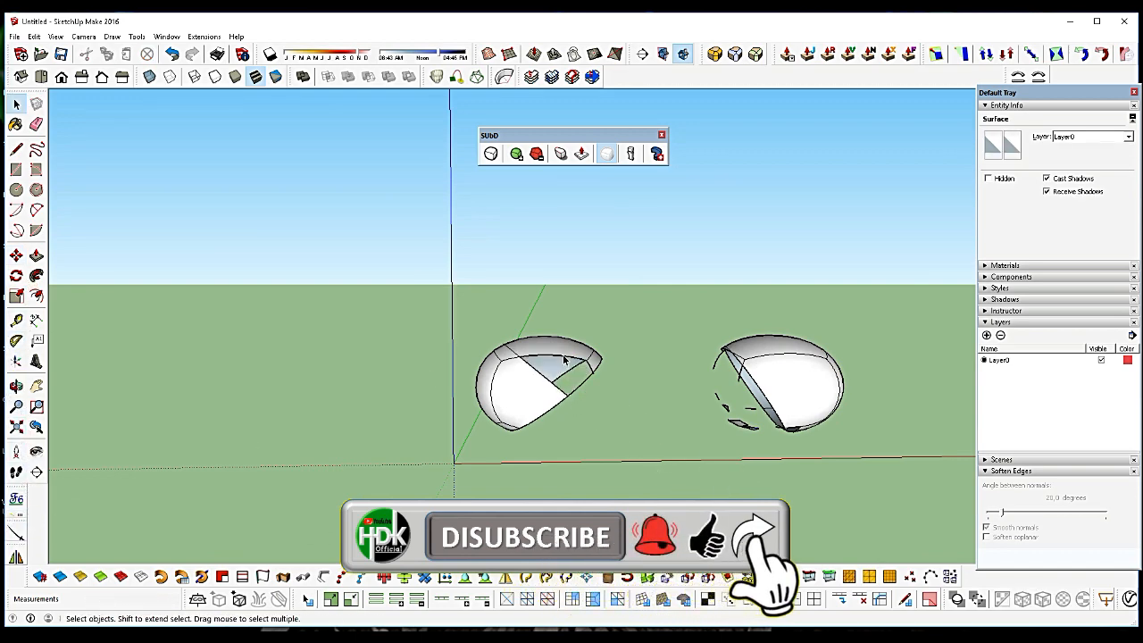
key(Delete)
click(562, 379)
key(Delete)
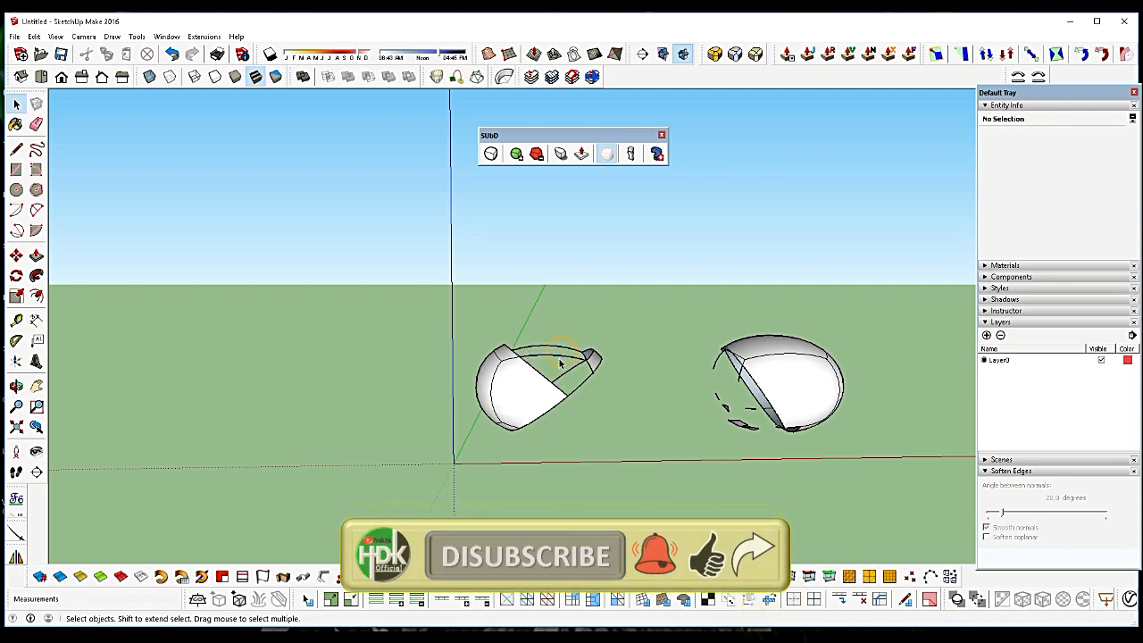
Remove the leftover edges and clear all remaining geometry from the model
drag(499, 298, 612, 386)
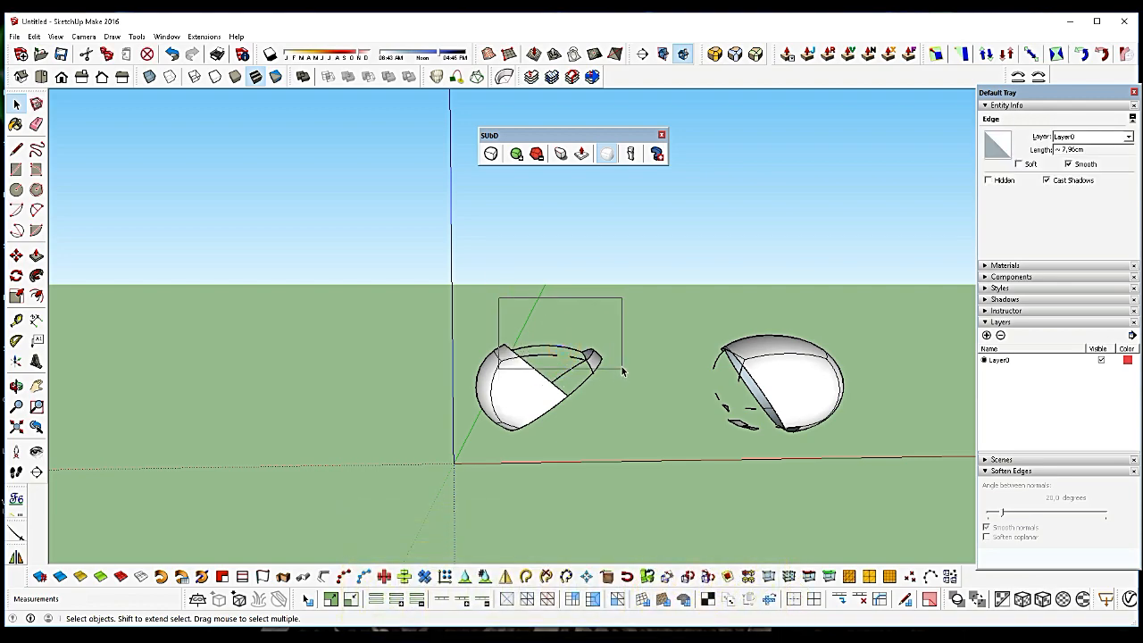
drag(559, 317, 614, 366)
key(Delete)
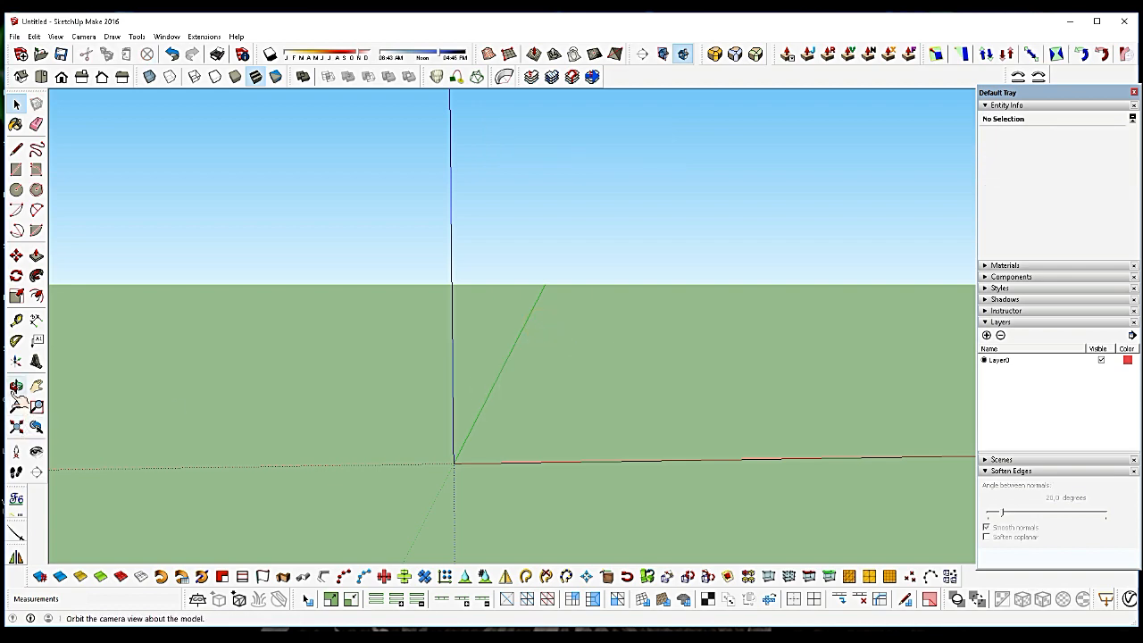
Draw a rectangle of about 87.13 by 101.26 cm on the ground plane, starting at the origin
click(16, 386)
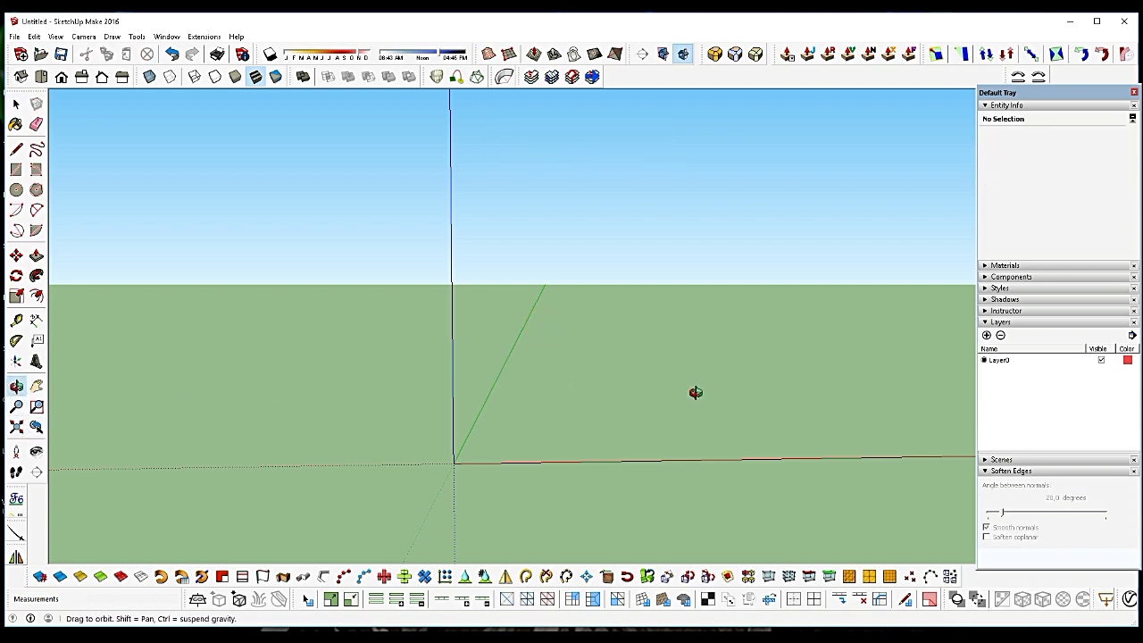
drag(694, 393, 467, 363)
scroll(467, 363, up, 5)
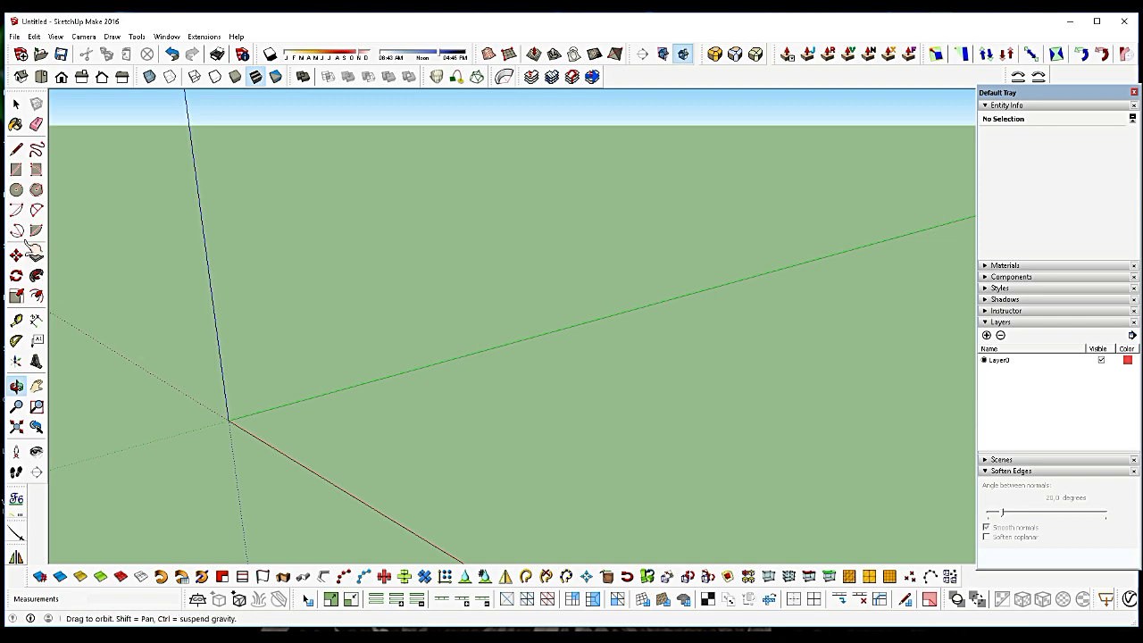
click(16, 169)
click(231, 419)
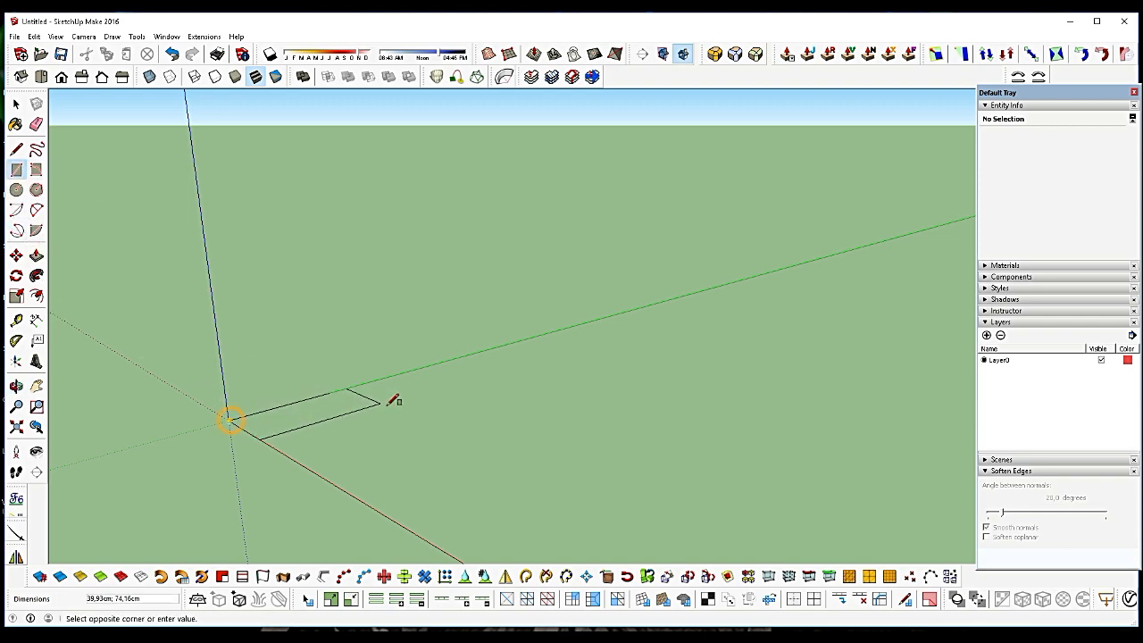
click(467, 407)
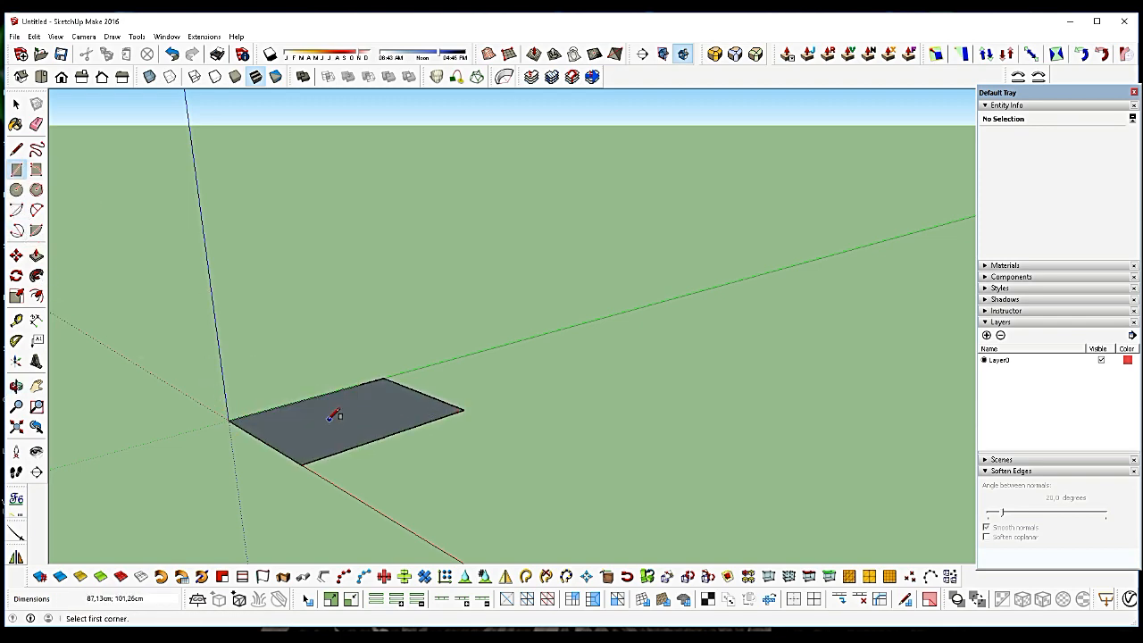
Extrude the rectangle upward into a box with Push/Pull
scroll(331, 415, up, 2)
key(space)
click(332, 432)
key(p)
drag(332, 432, 625, 514)
scroll(572, 429, down, 3)
Copy the whole box about 279 cm along the negative red axis
key(space)
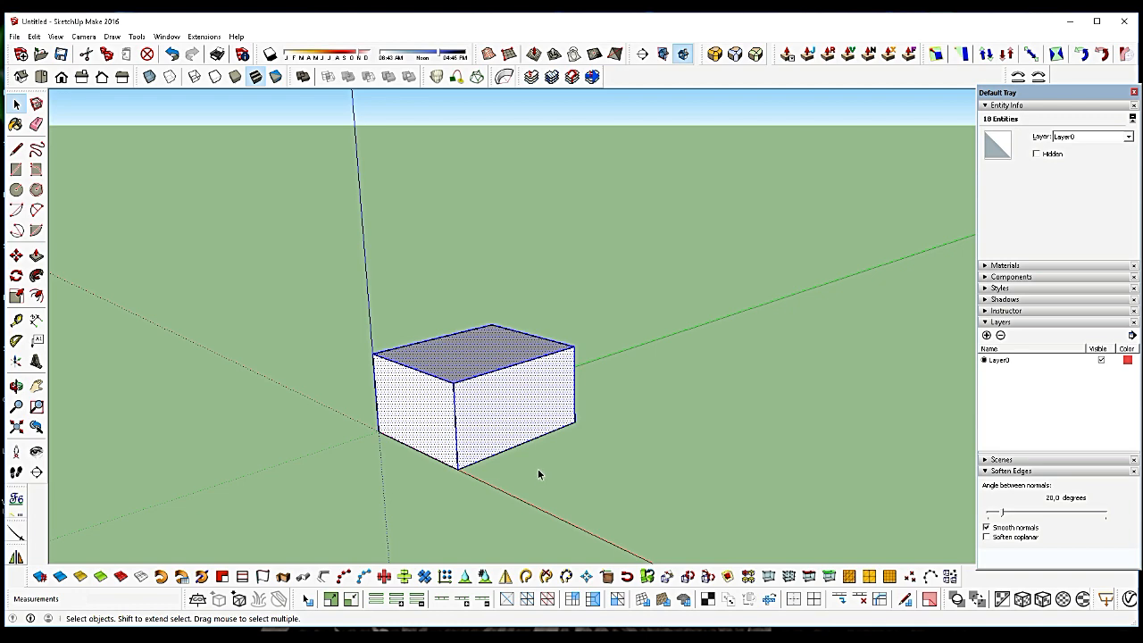
key(m)
click(464, 471)
key(ctrl)
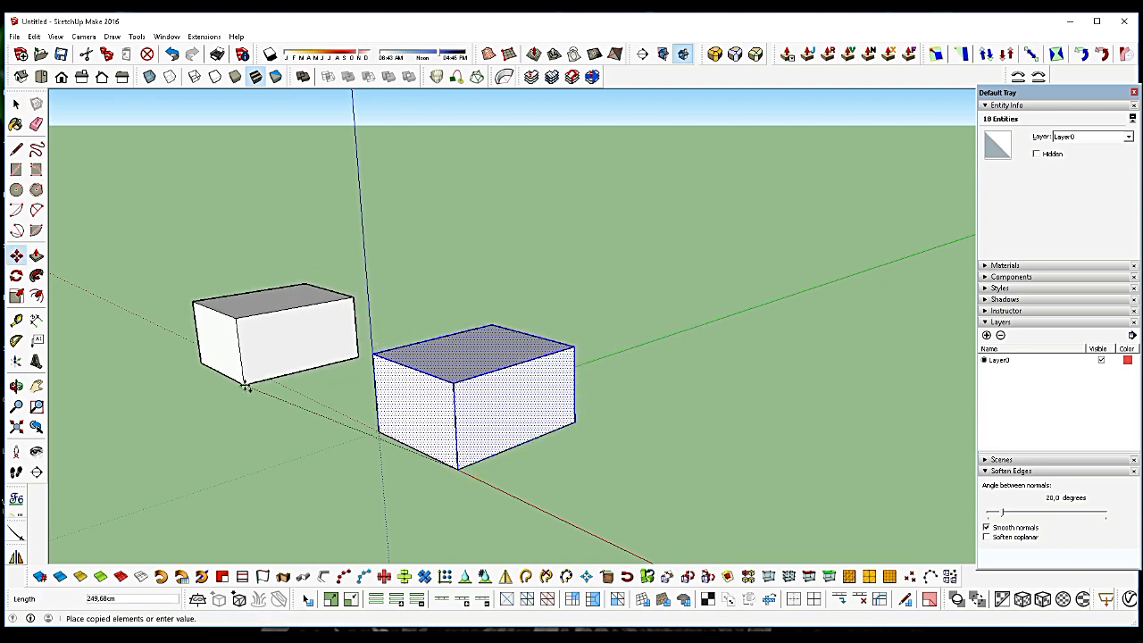
click(254, 369)
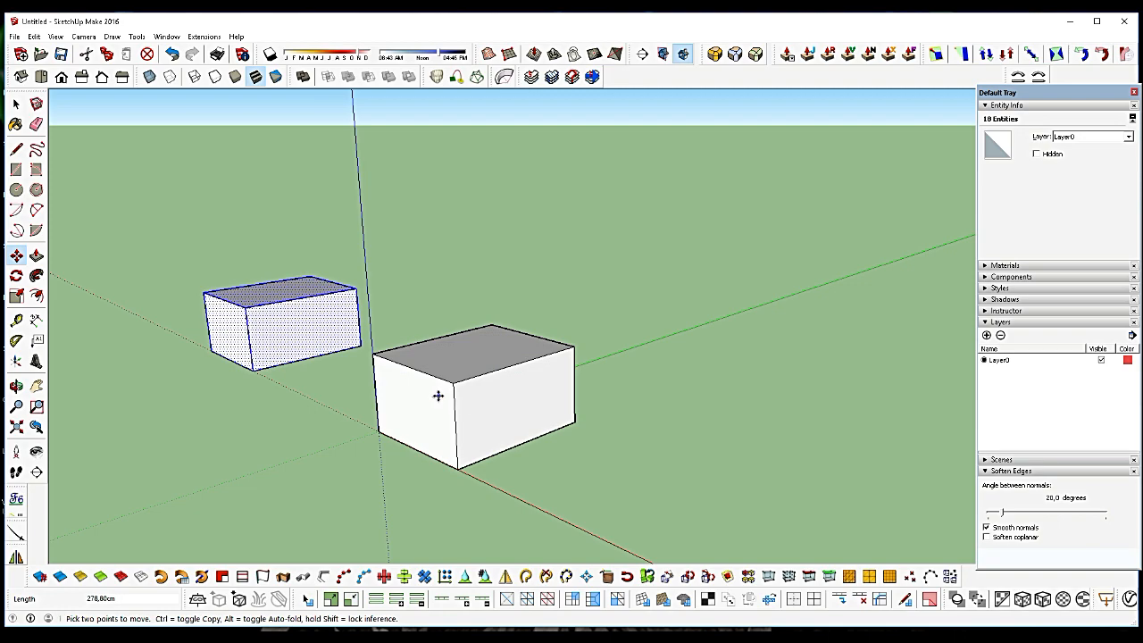
key(space)
Make the original box at the origin a group
middle_drag(161, 383, 393, 402)
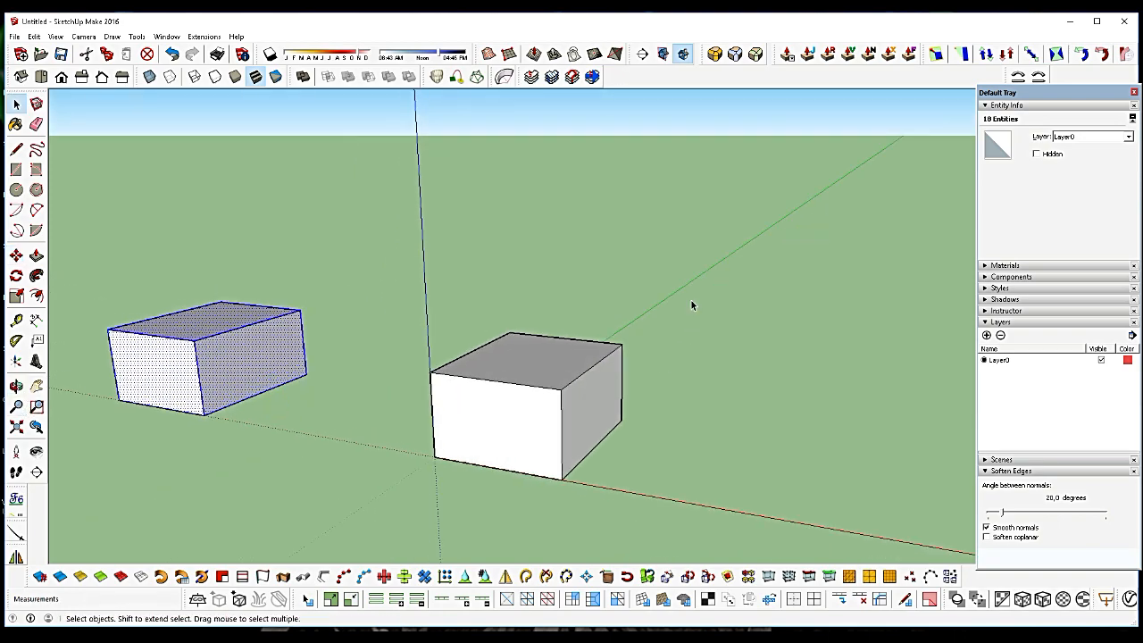
triple_click(482, 420)
right_click(482, 420)
click(523, 262)
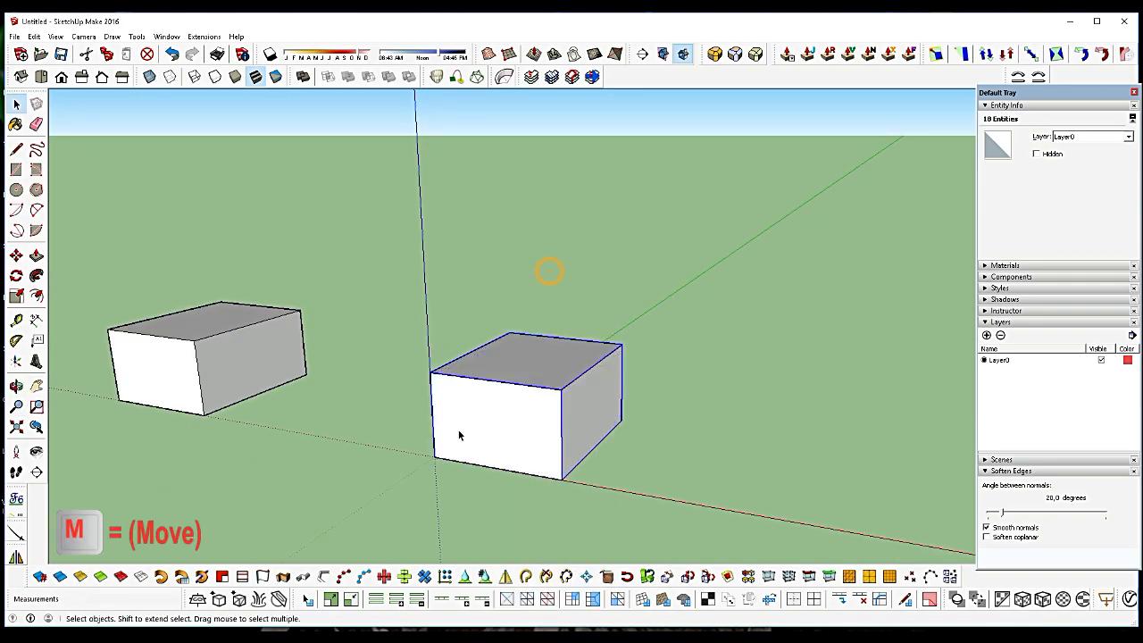
Slice the grouped box with Slicer5 along the Y axis, using 5 cm spacing and 0.3 cm thickness
click(16, 385)
mouse_move(500, 429)
mouse_down()
mouse_move(523, 426)
mouse_move(446, 434)
mouse_move(495, 424)
mouse_up()
key(space)
click(531, 77)
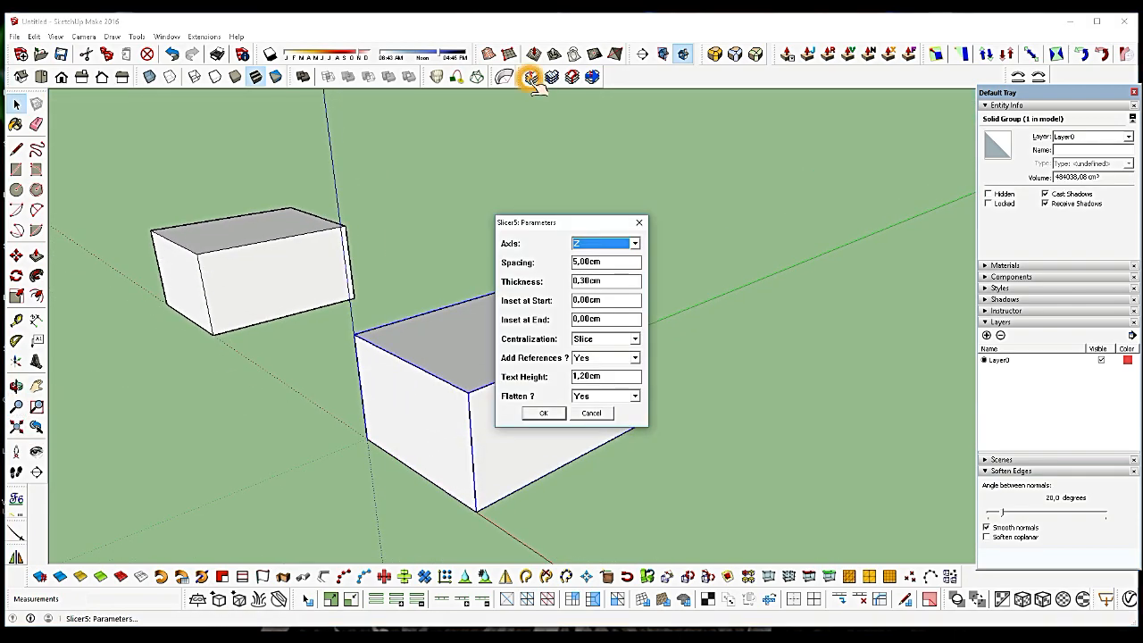
drag(580, 228, 744, 197)
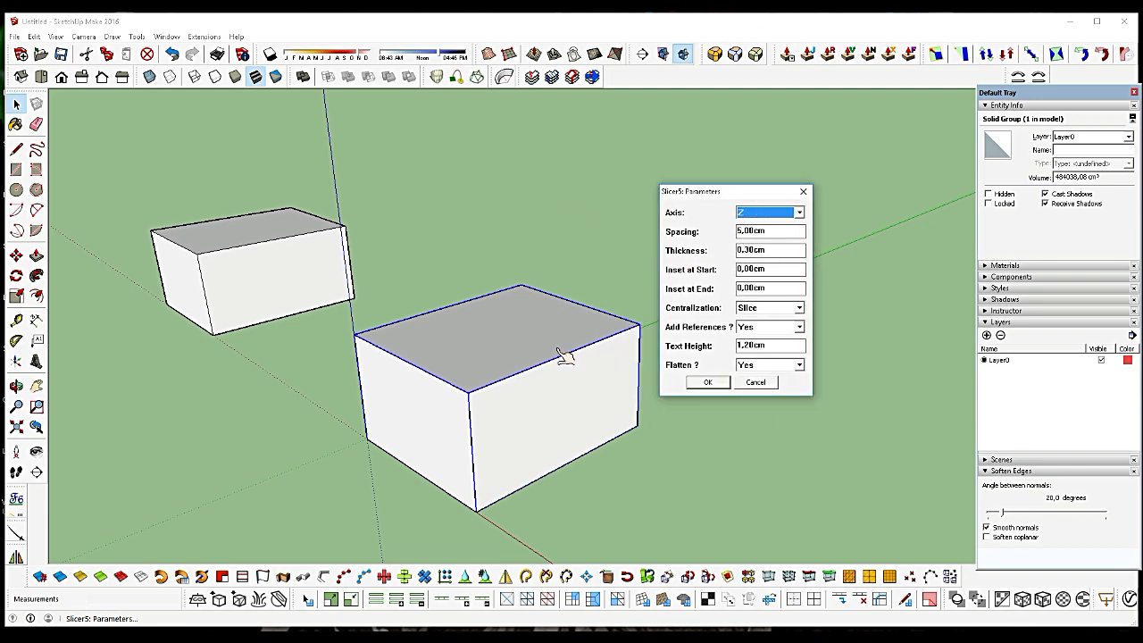
click(799, 212)
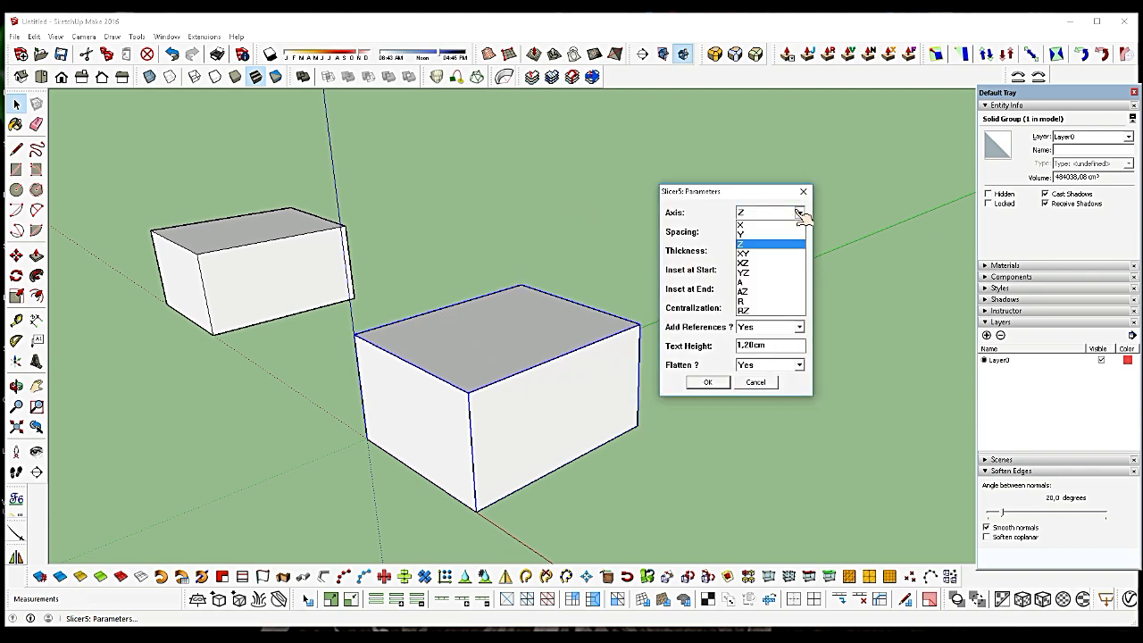
click(756, 232)
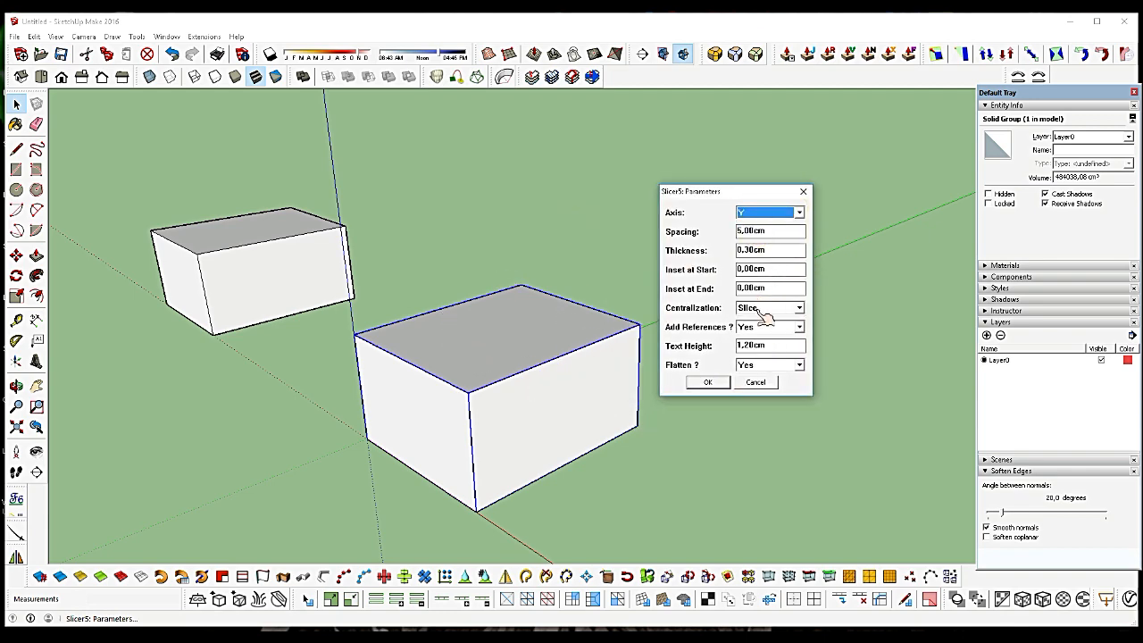
click(710, 383)
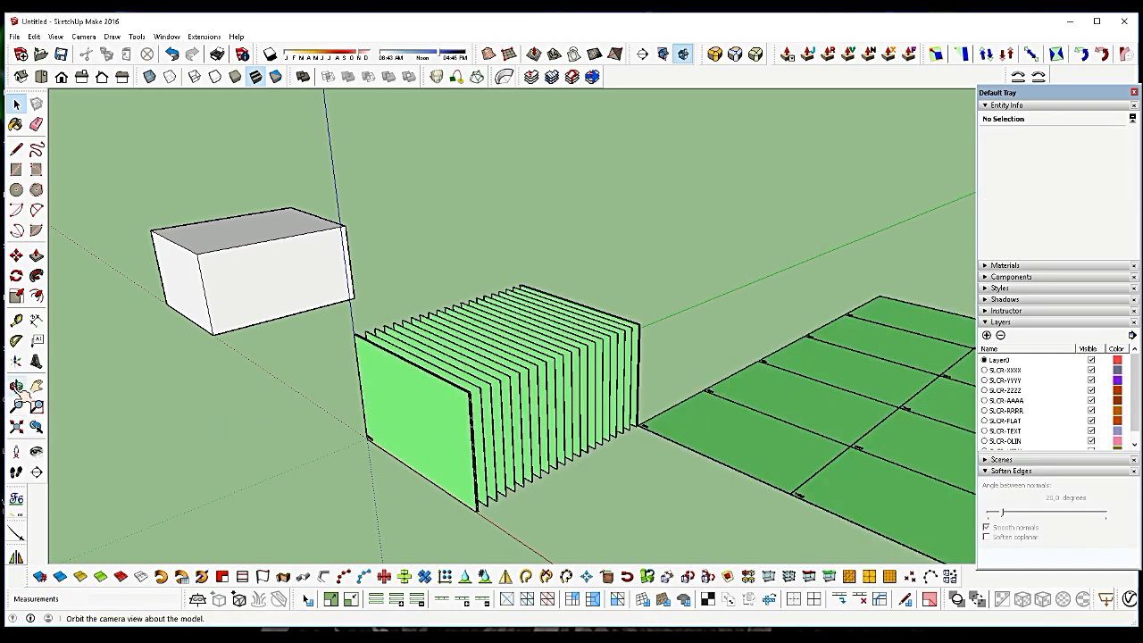
View the sliced box and its flattened slices up close, and undo the slicing
click(16, 386)
drag(625, 393, 346, 367)
drag(338, 368, 444, 376)
key(ctrl+z)
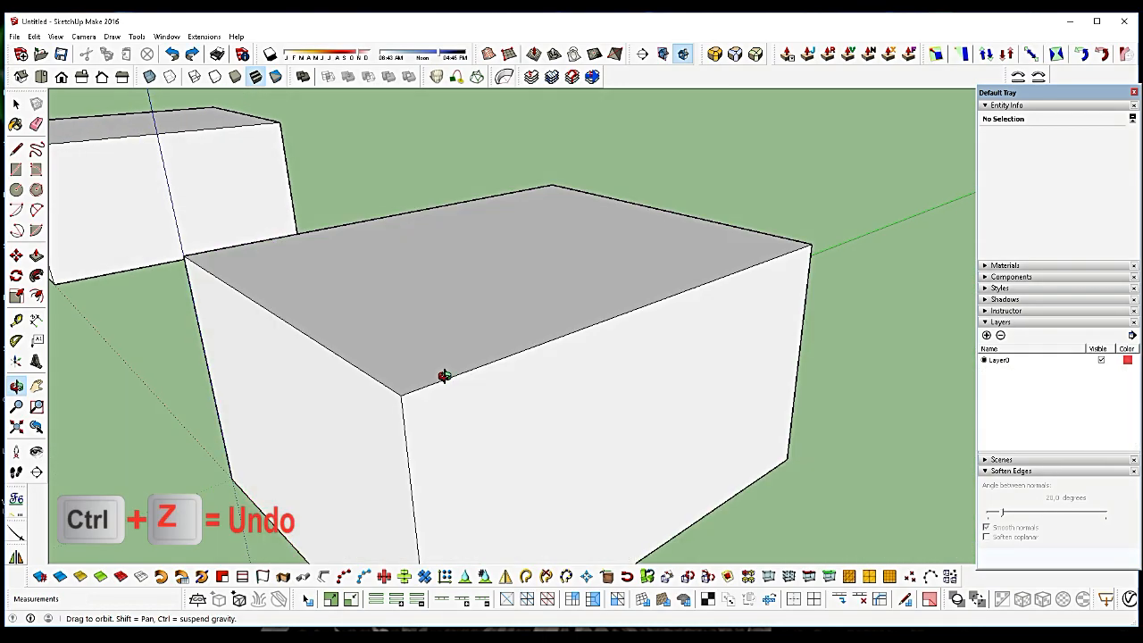
Slice the grouped box again with Slicer5 along the Y axis, setting the spacing to 3 cm and a greater slice thickness
key(space)
scroll(580, 396, down, 1)
click(581, 396)
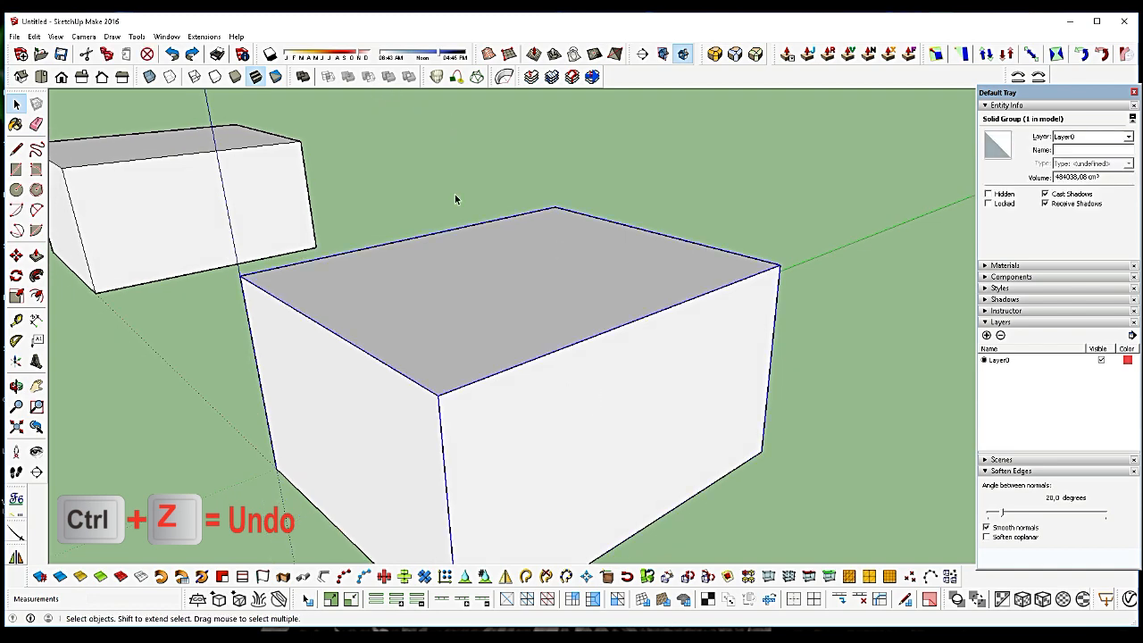
click(505, 78)
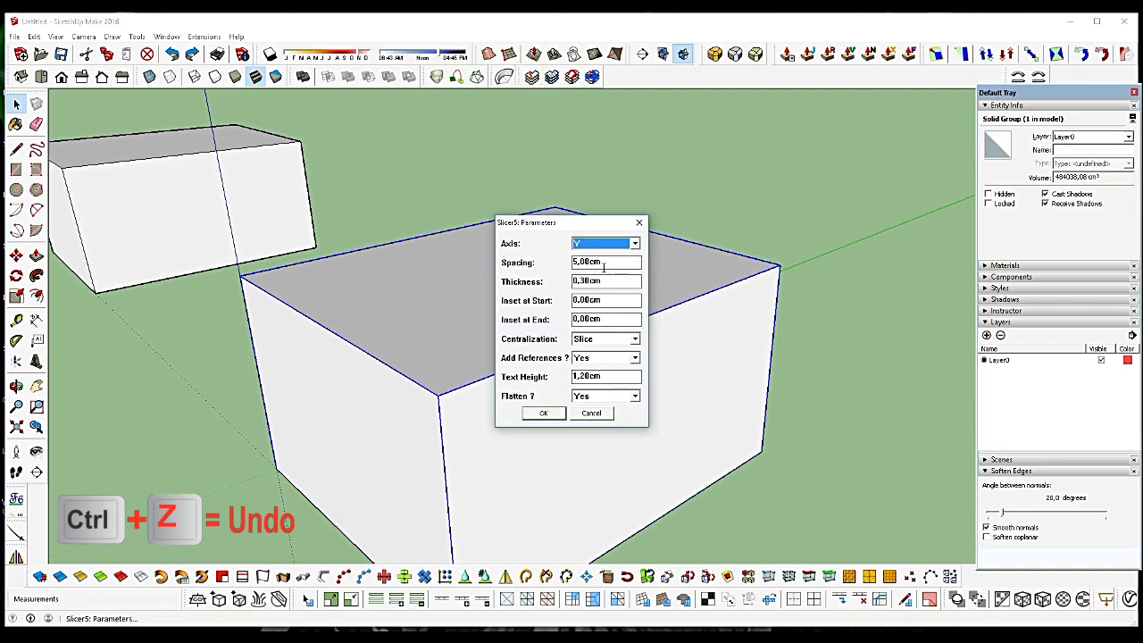
key(Tab)
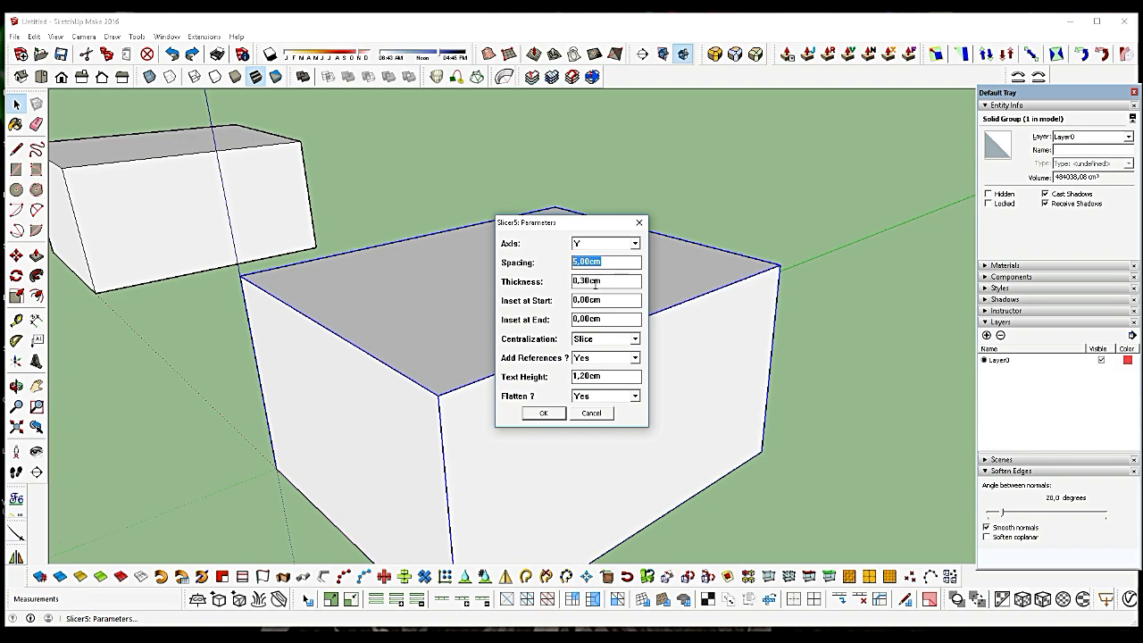
text(3)
drag(612, 281, 566, 281)
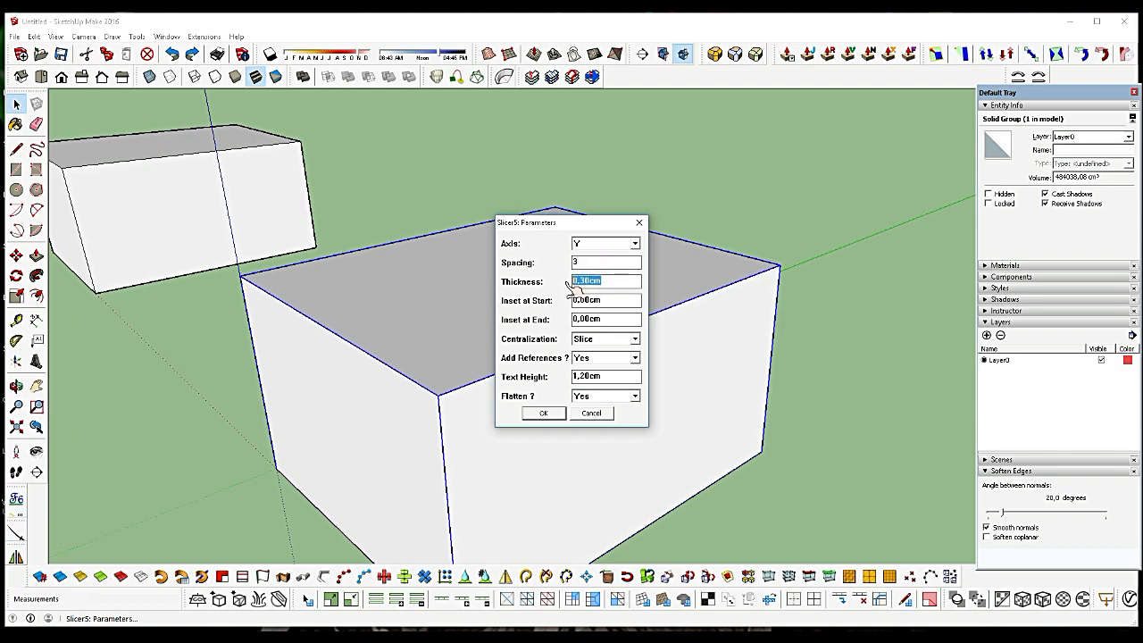
click(557, 413)
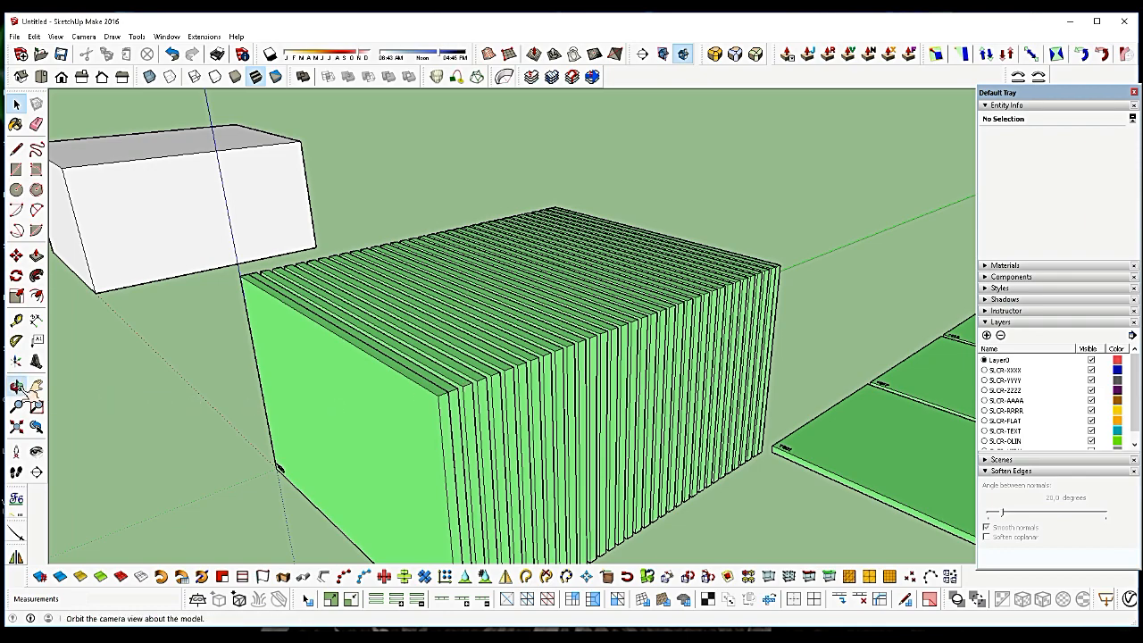
Delete the group of flattened slices lying beside the sliced box
click(16, 386)
drag(295, 419, 747, 390)
key(space)
click(750, 393)
key(Delete)
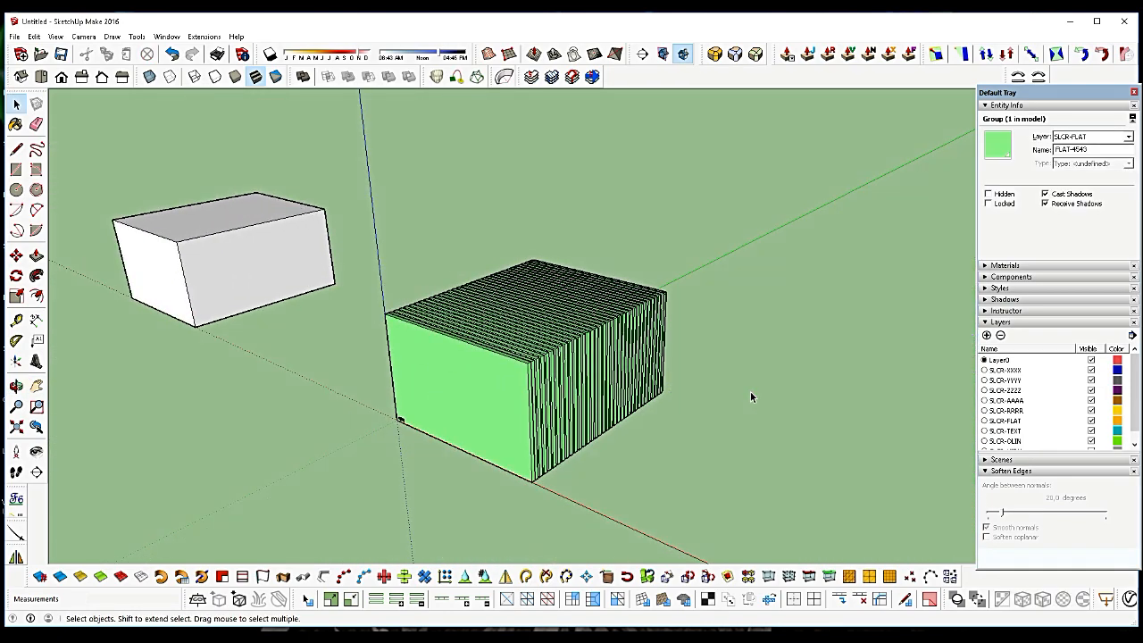
Copy the unsliced box about 368 cm along the red axis to the other side of the sliced box
click(262, 281)
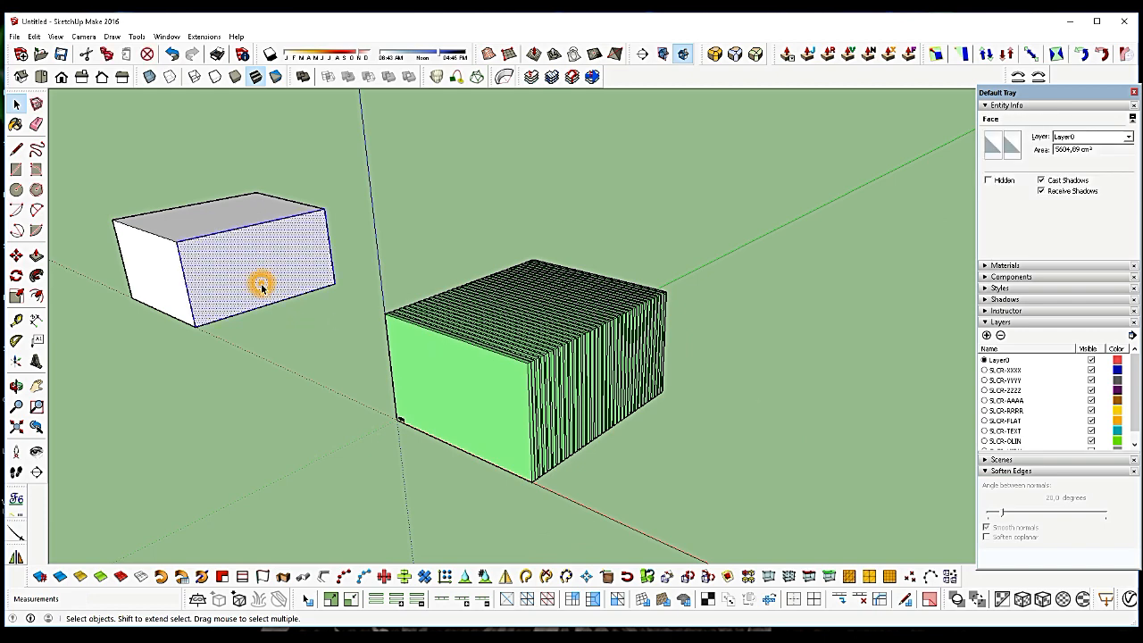
triple_click(261, 284)
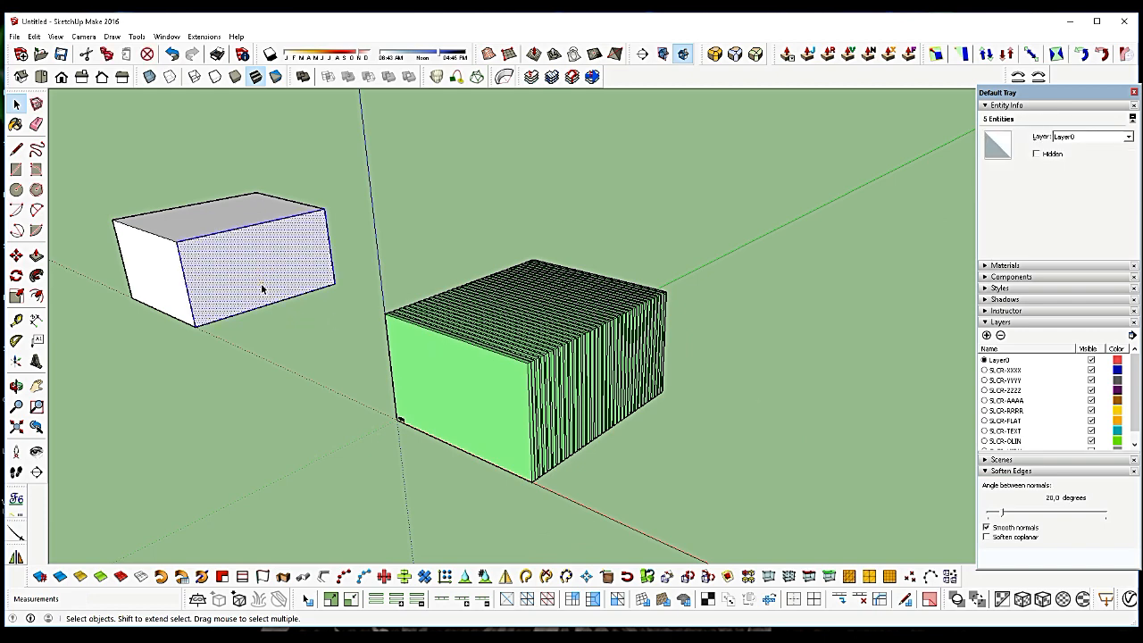
key(m)
click(194, 326)
key(ctrl)
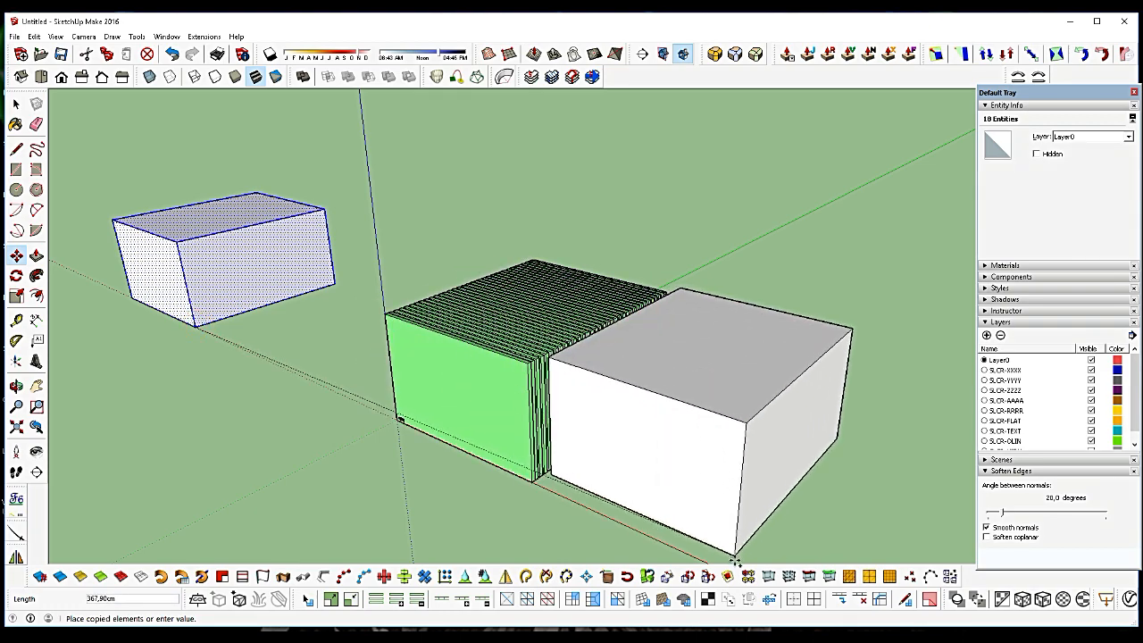
click(737, 546)
scroll(568, 443, down, 3)
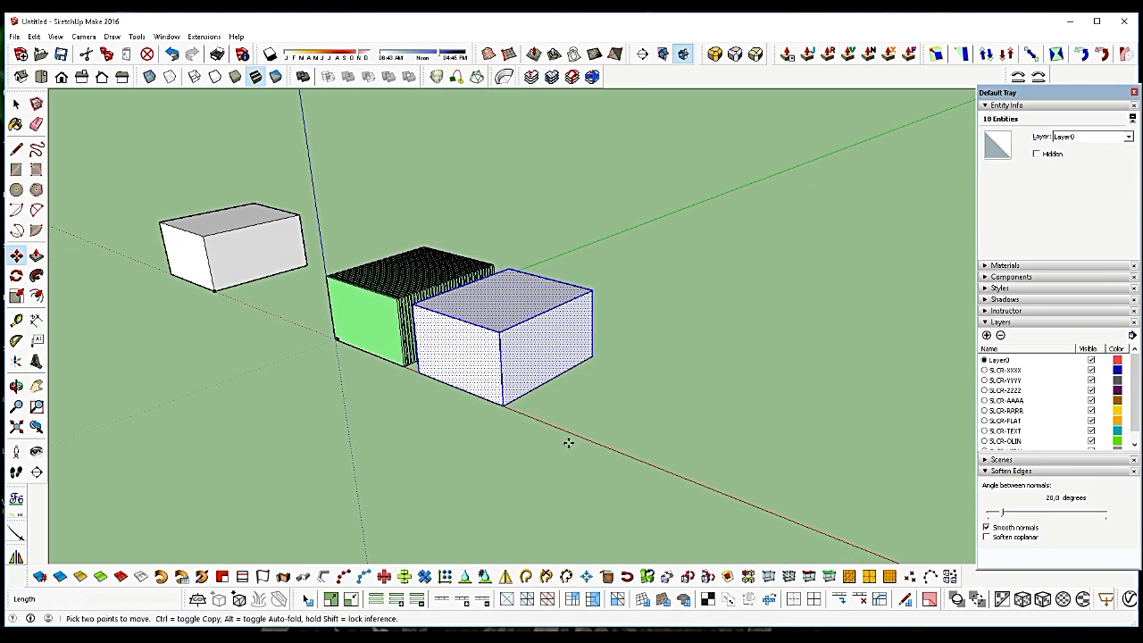
Try to slice the selected ungrouped box copy with Slicer5
scroll(576, 332, up, 3)
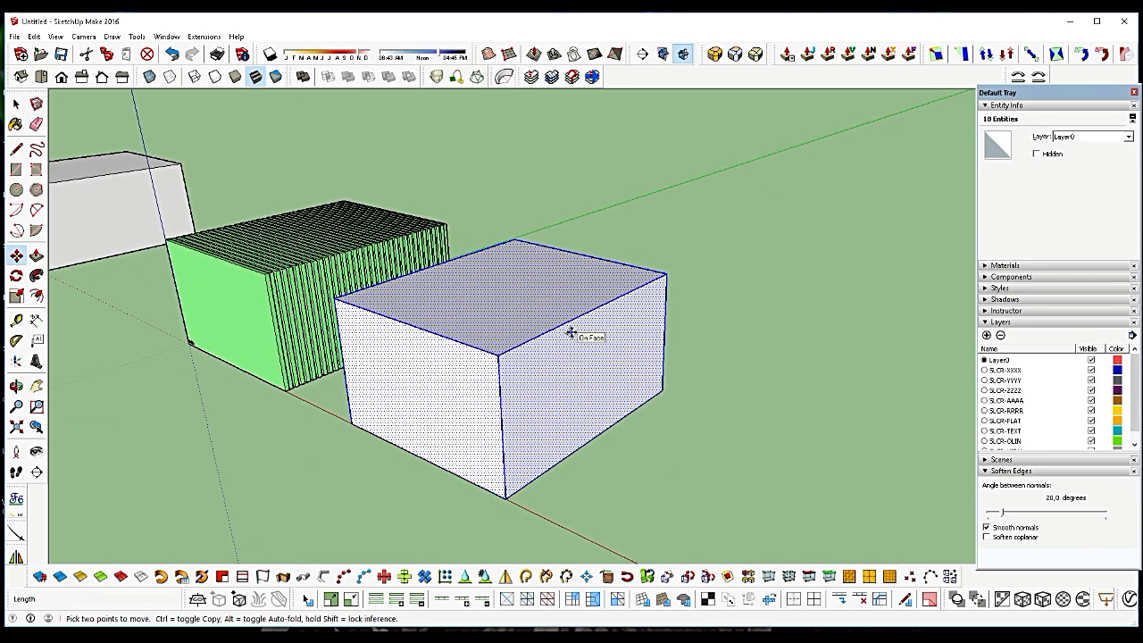
click(532, 76)
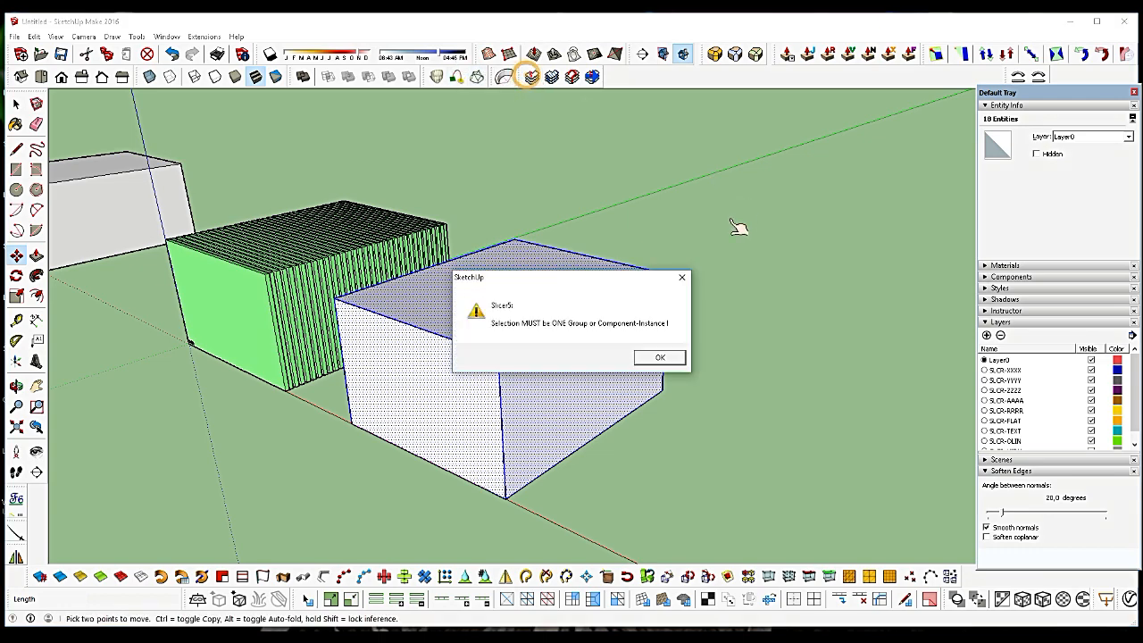
click(659, 359)
Group the selected box geometry and copy the group about 122 cm farther along the red axis
right_click(615, 354)
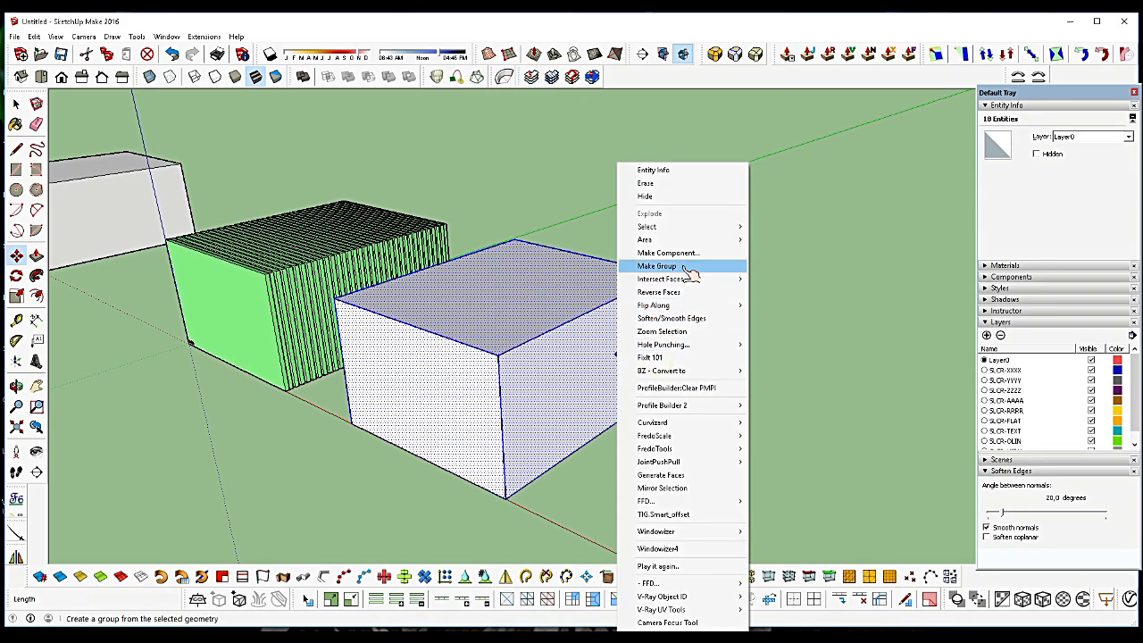
click(686, 266)
scroll(484, 375, down, 2)
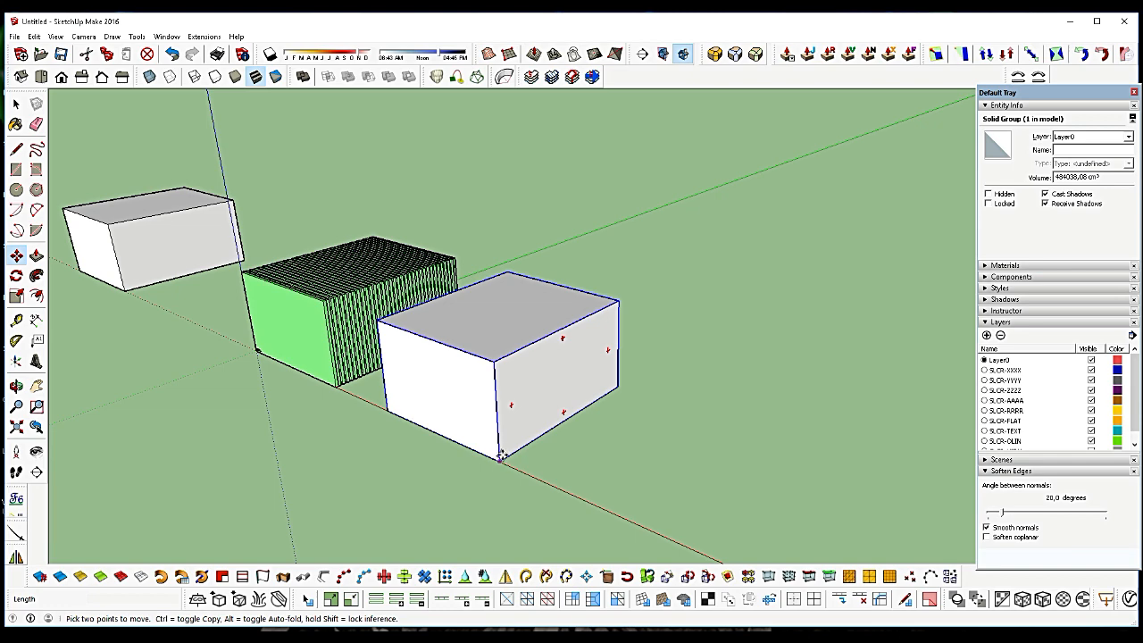
click(501, 457)
key(ctrl)
click(527, 404)
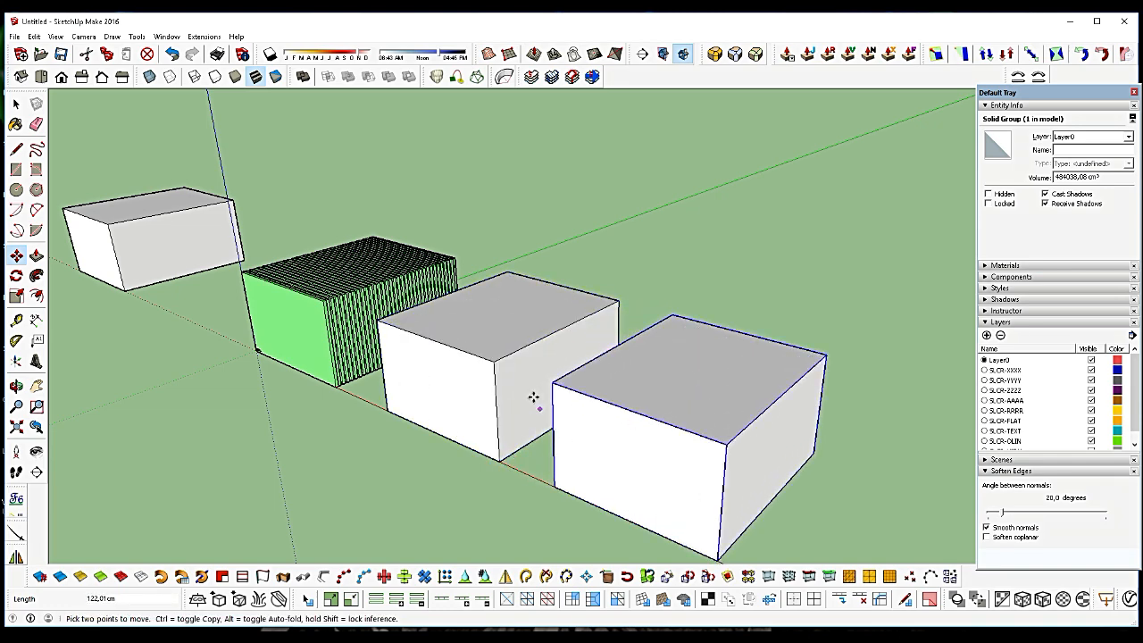
Slice the grouped box next to the green sliced one with Slicer5 along the Z axis, keeping 3 cm spacing and 2 cm thickness
key(space)
click(496, 340)
right_click(500, 349)
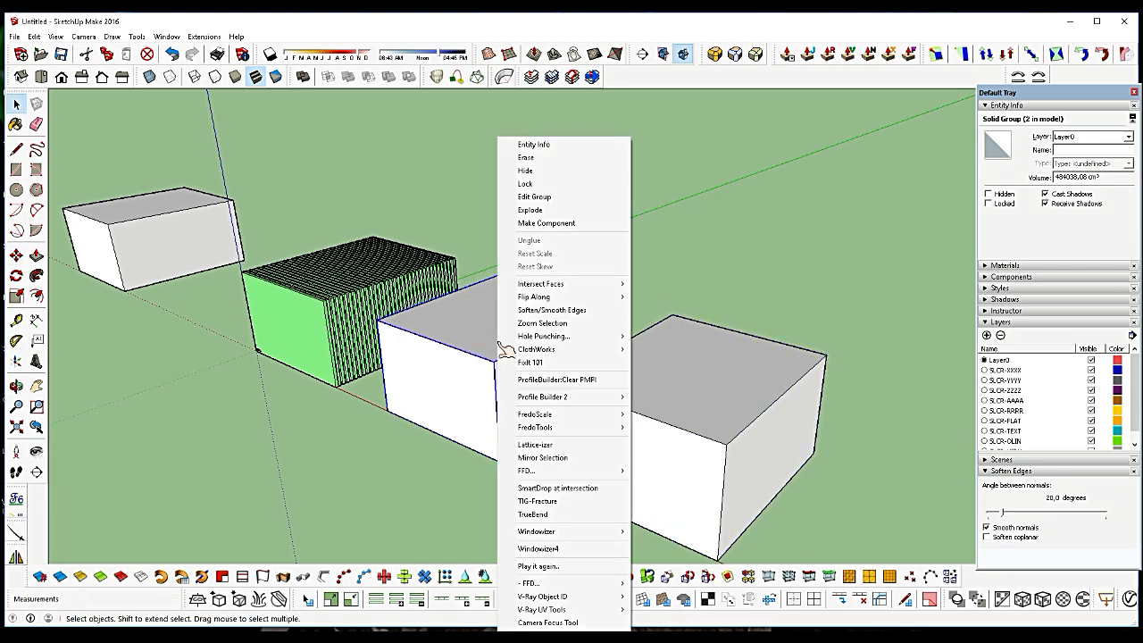
click(530, 77)
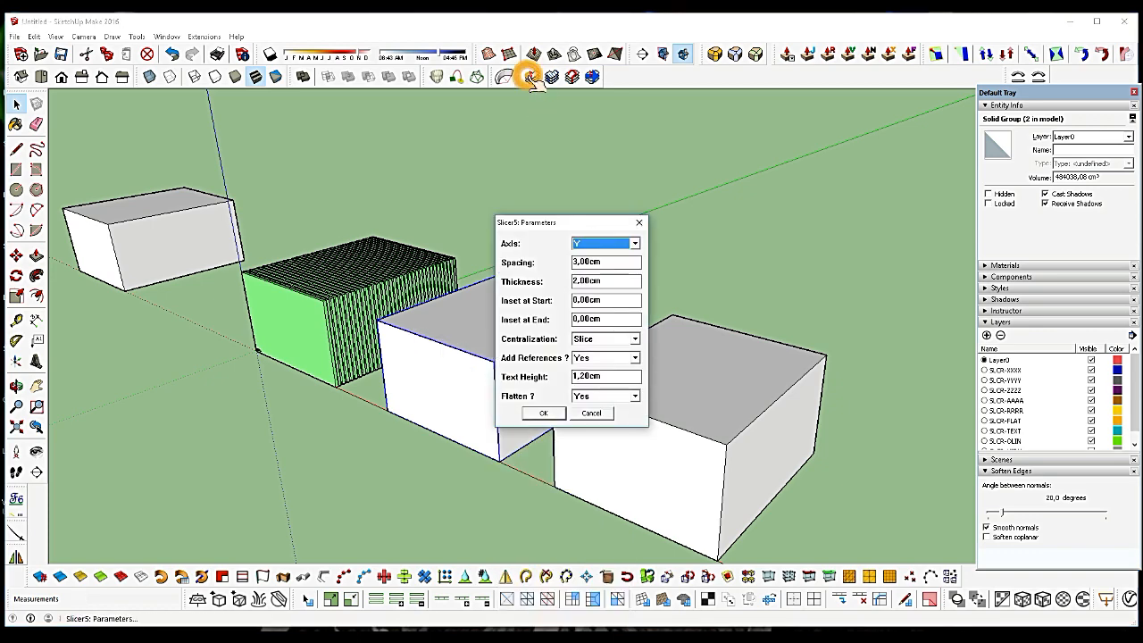
click(634, 243)
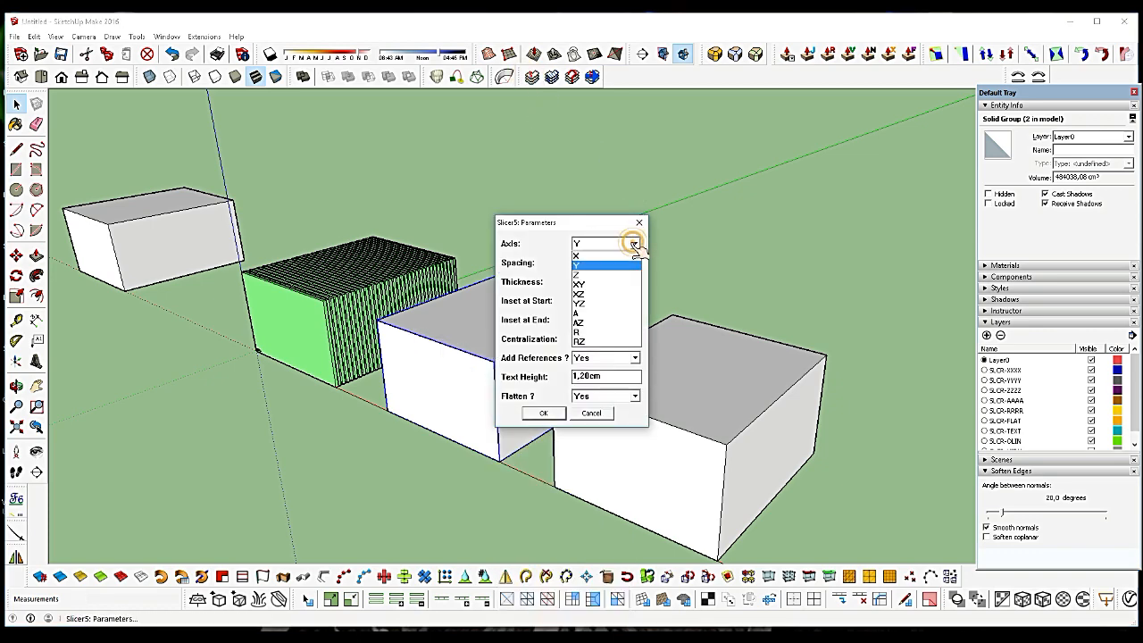
click(594, 266)
click(563, 413)
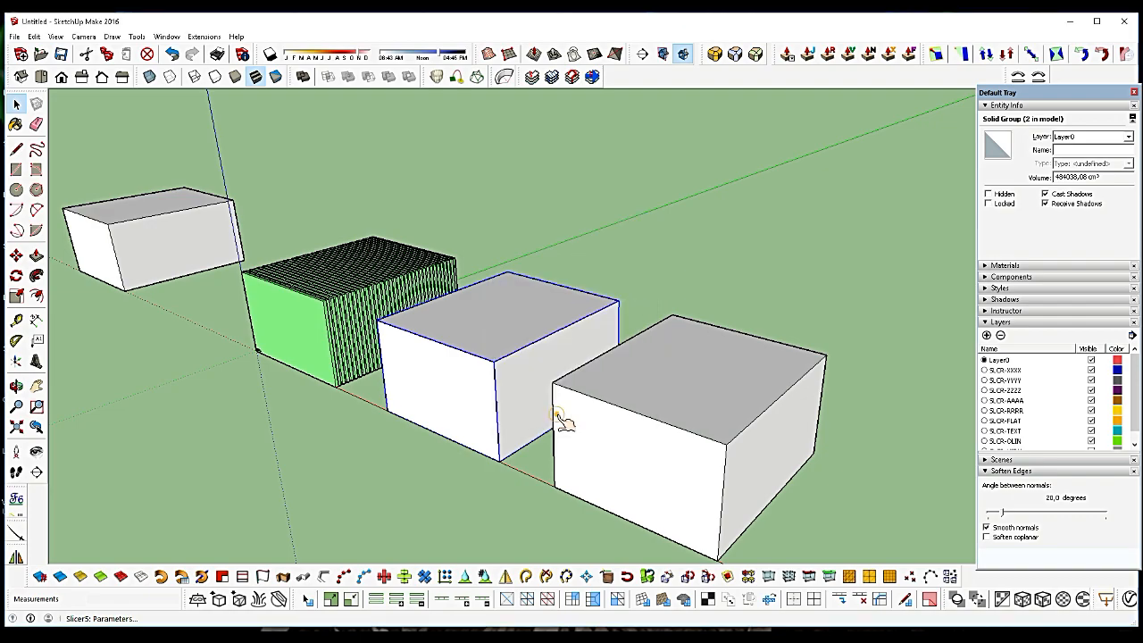
scroll(417, 353, up, 4)
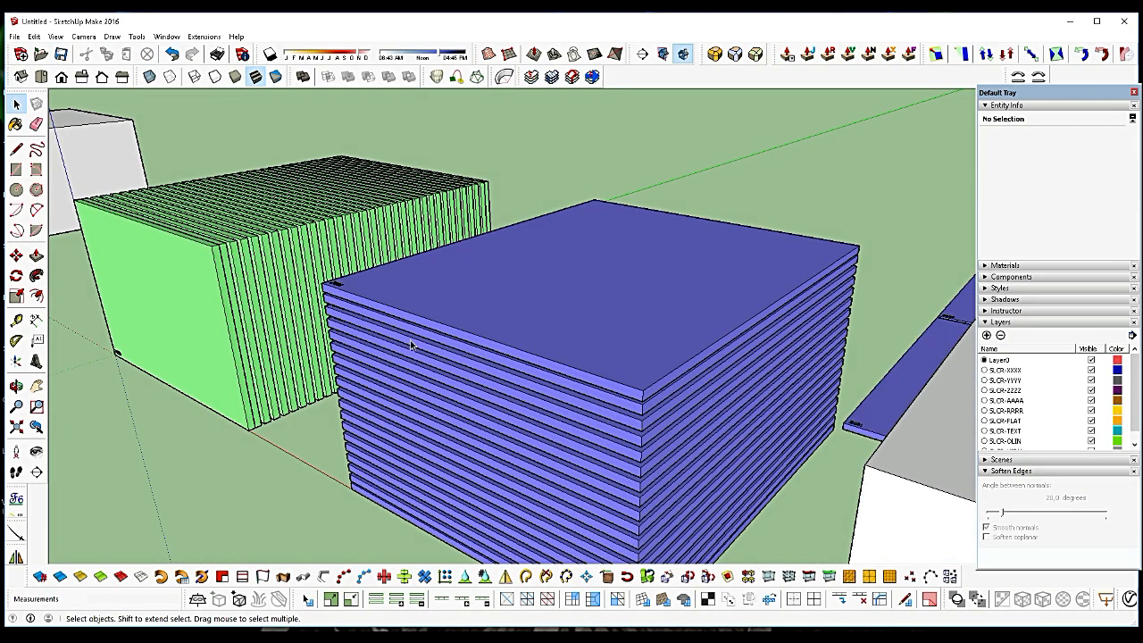
Slice the outermost grouped box on the red axis with Slicer5 along the X axis, keeping 3 cm spacing and 2 cm thickness
scroll(545, 380, down, 5)
click(581, 357)
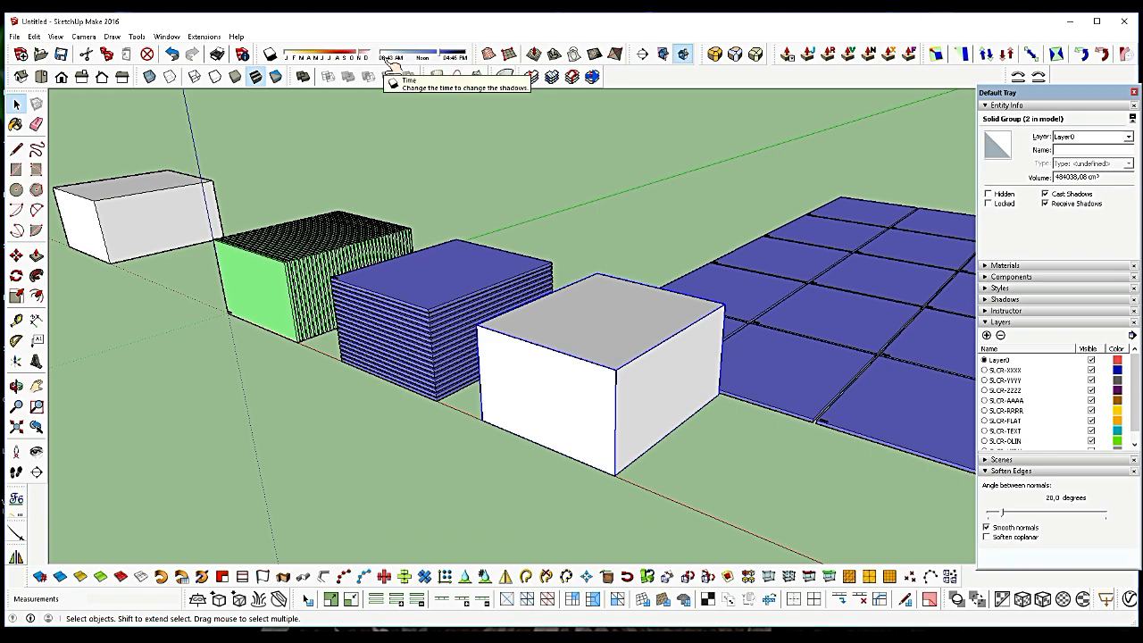
click(533, 76)
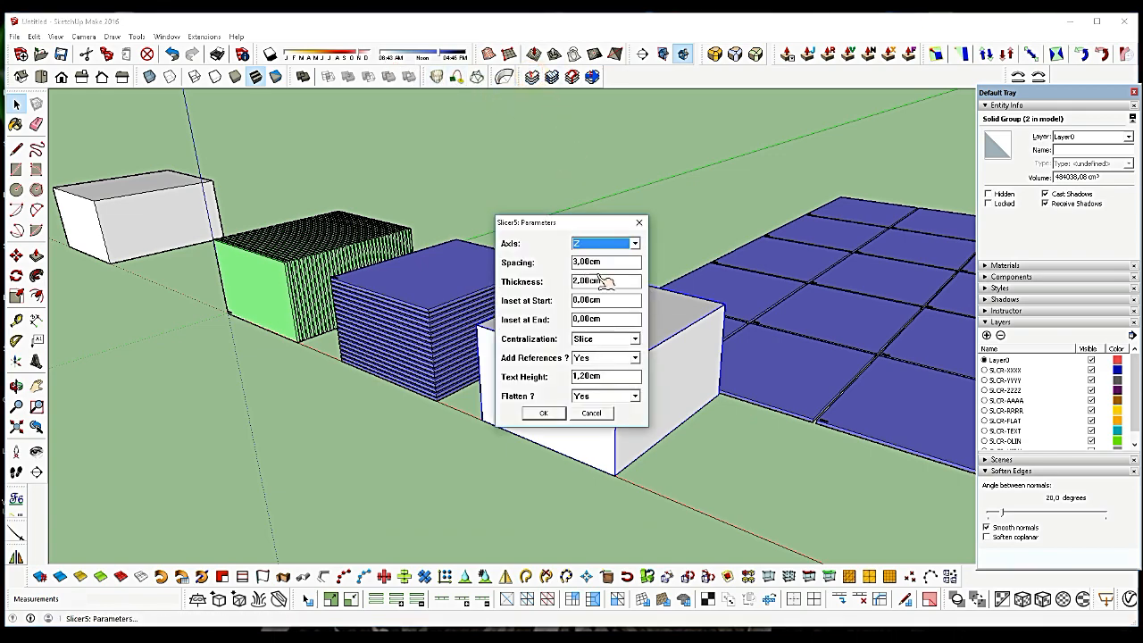
click(635, 243)
click(599, 262)
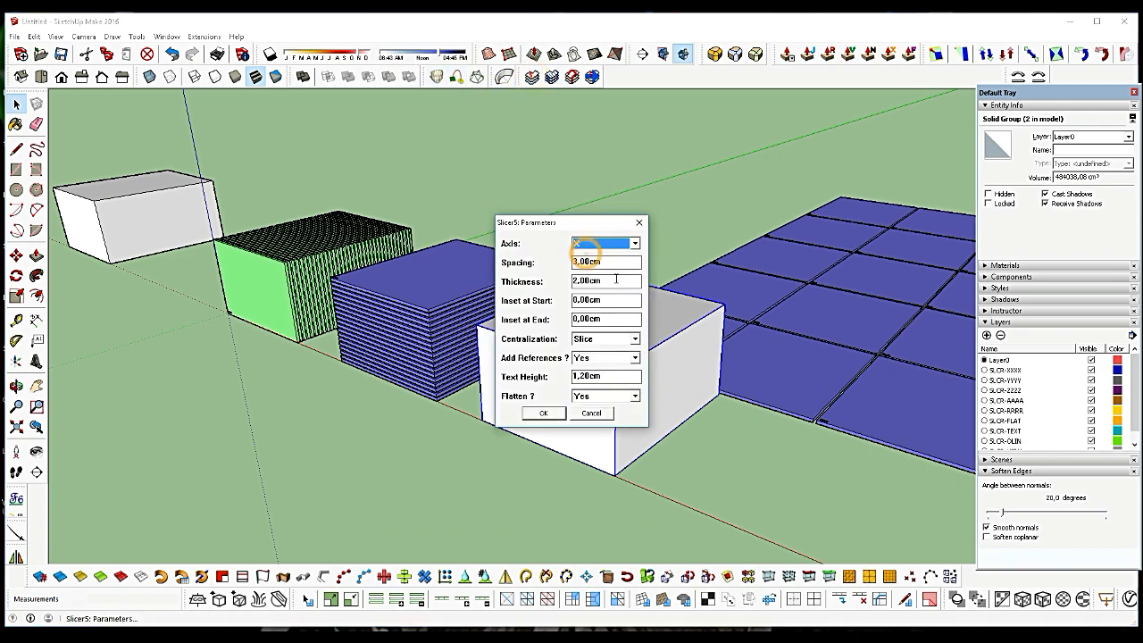
click(546, 412)
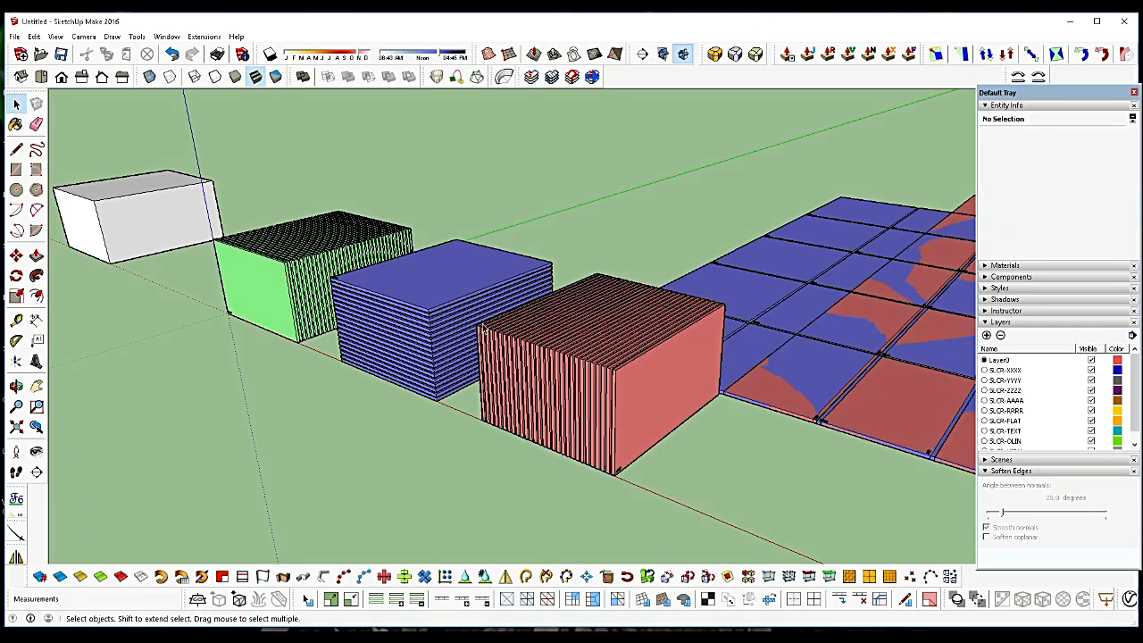
Examine the three boxes sliced along different axes together with their flattened slices
scroll(590, 323, up, 3)
scroll(649, 319, down, 3)
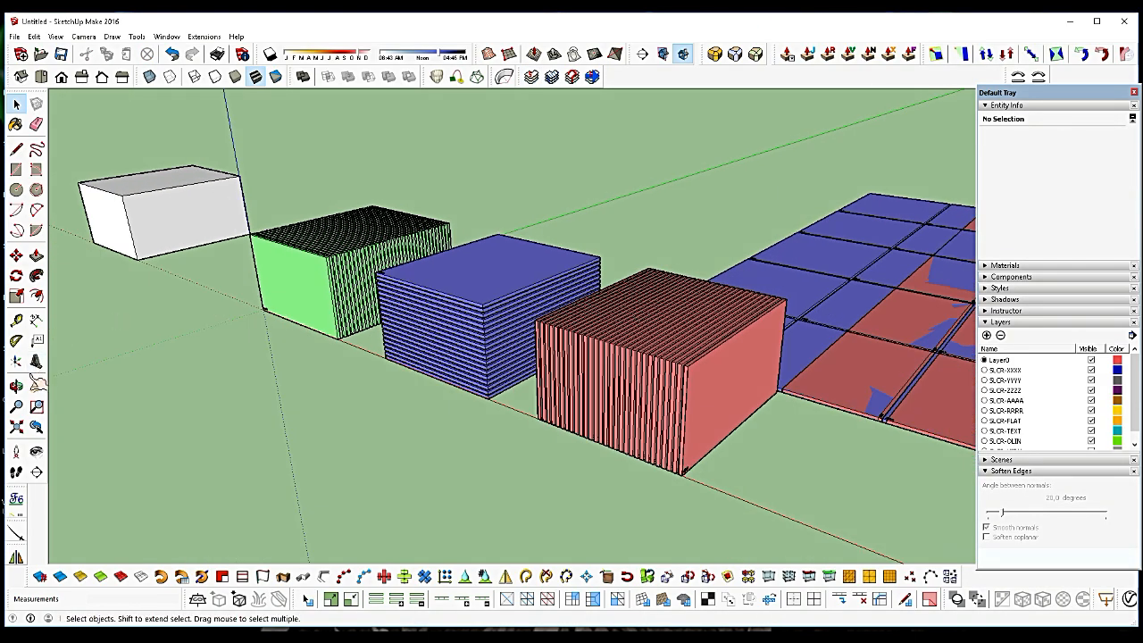
click(17, 385)
drag(342, 362, 628, 360)
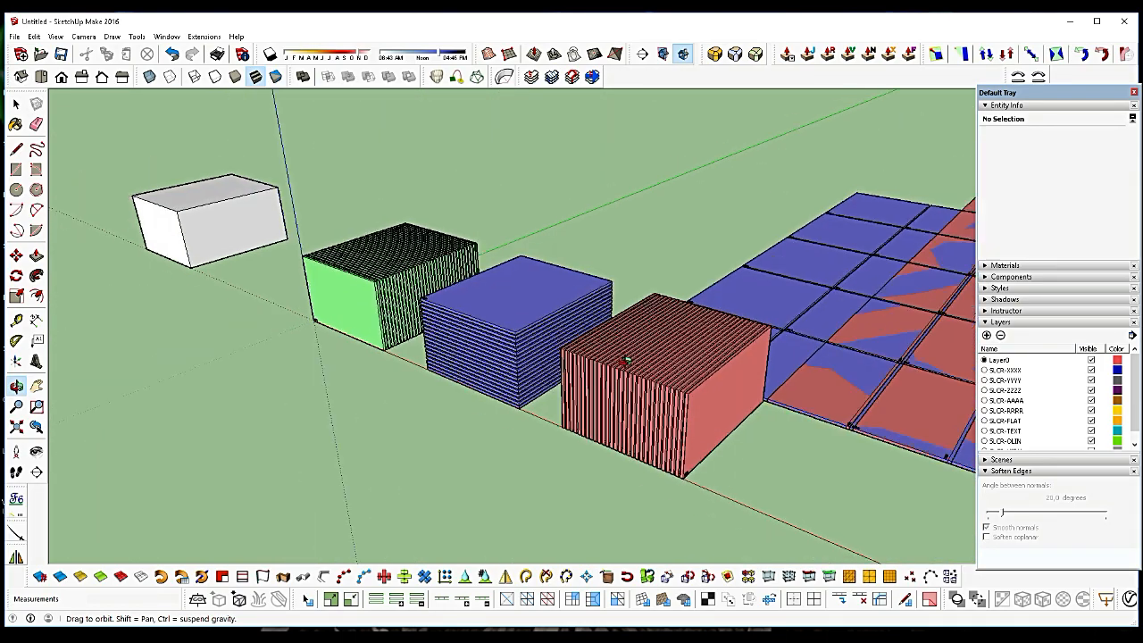
scroll(628, 360, down, 2)
scroll(628, 360, down, 2)
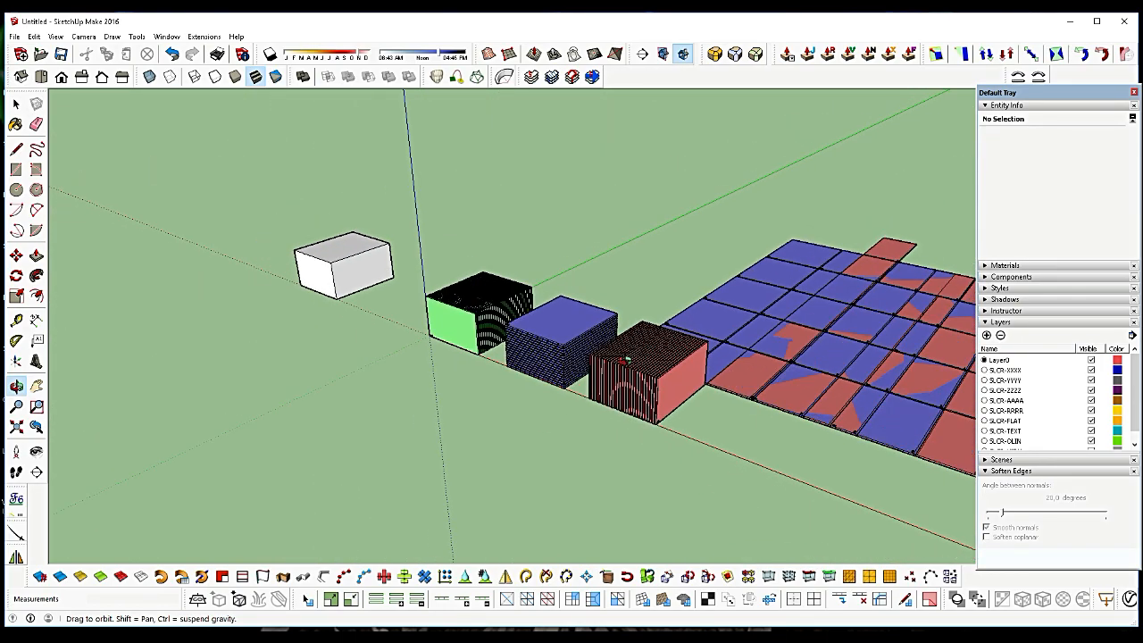